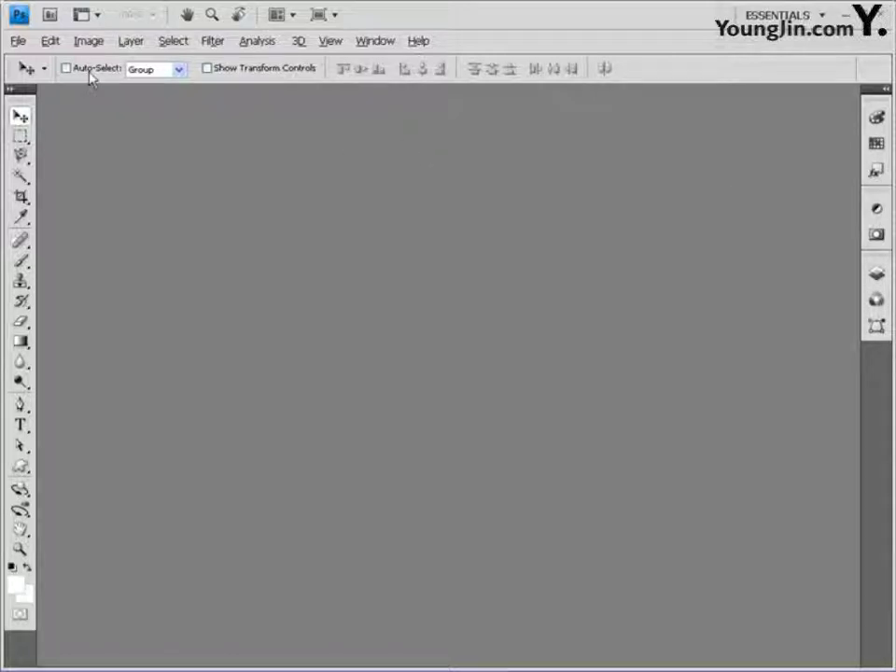
Open the images 낙엽.jpg and 은행나뭇잎.jpg together from the Chapter01 folder.
left_click(17, 41)
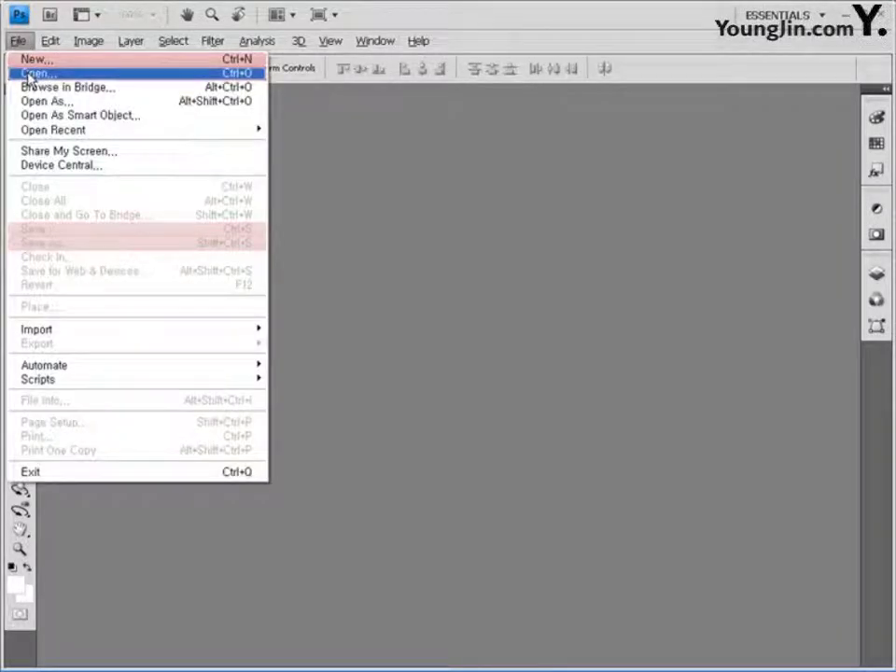
left_click(469, 312)
double_click(363, 254)
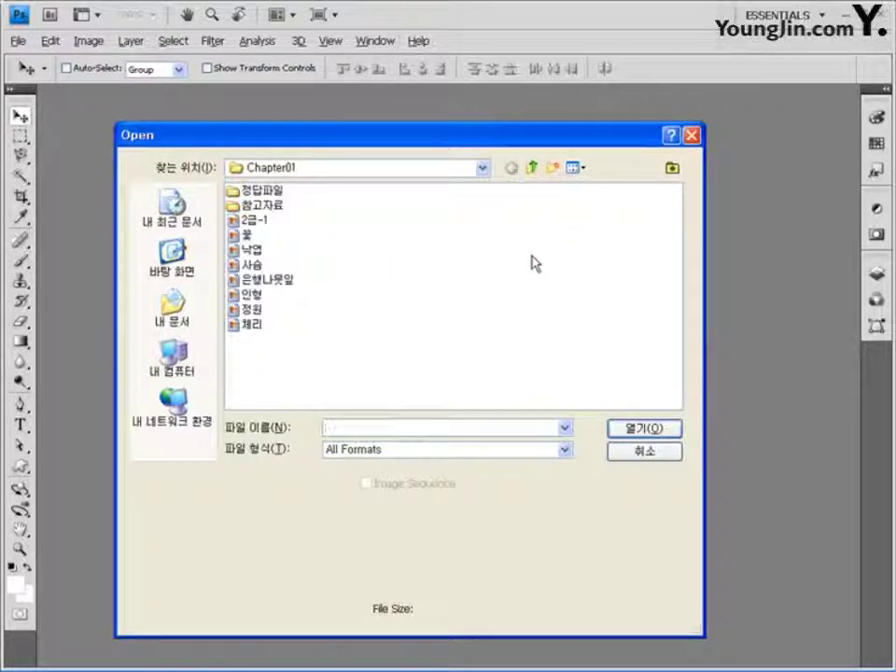
left_click(233, 252)
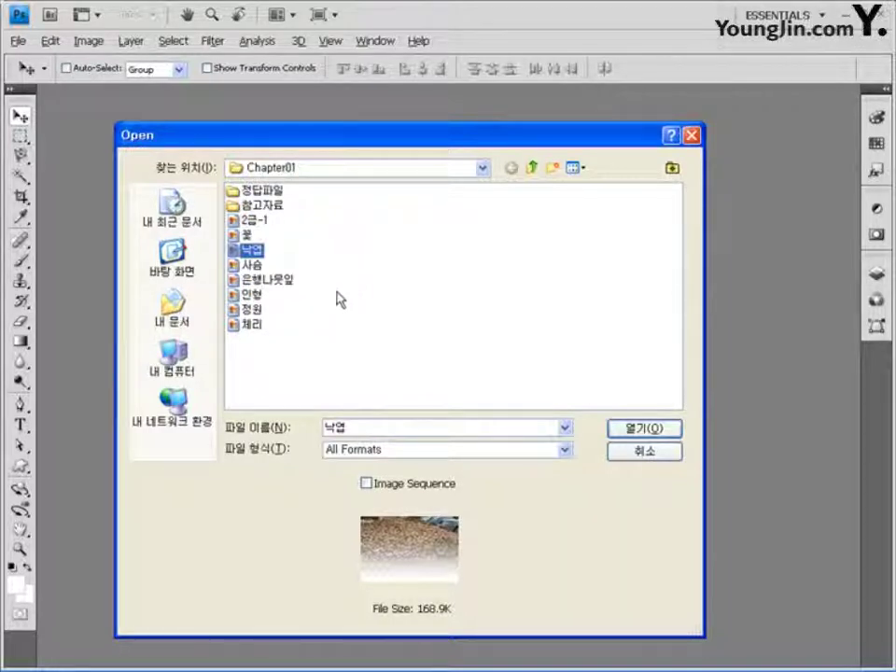
left_click(267, 279, "ctrl")
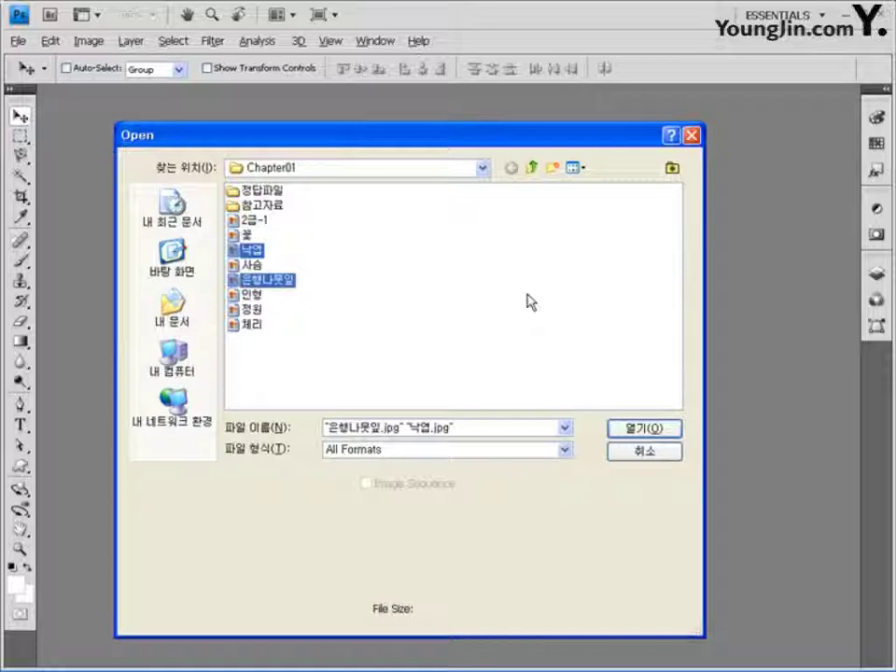
left_click(278, 280, "ctrl")
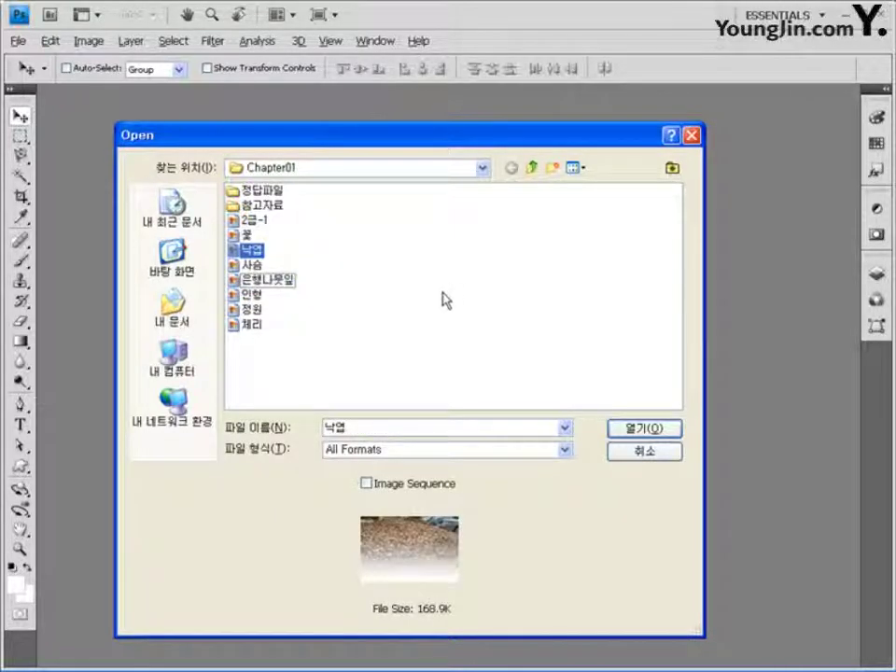
left_click(278, 279, "ctrl")
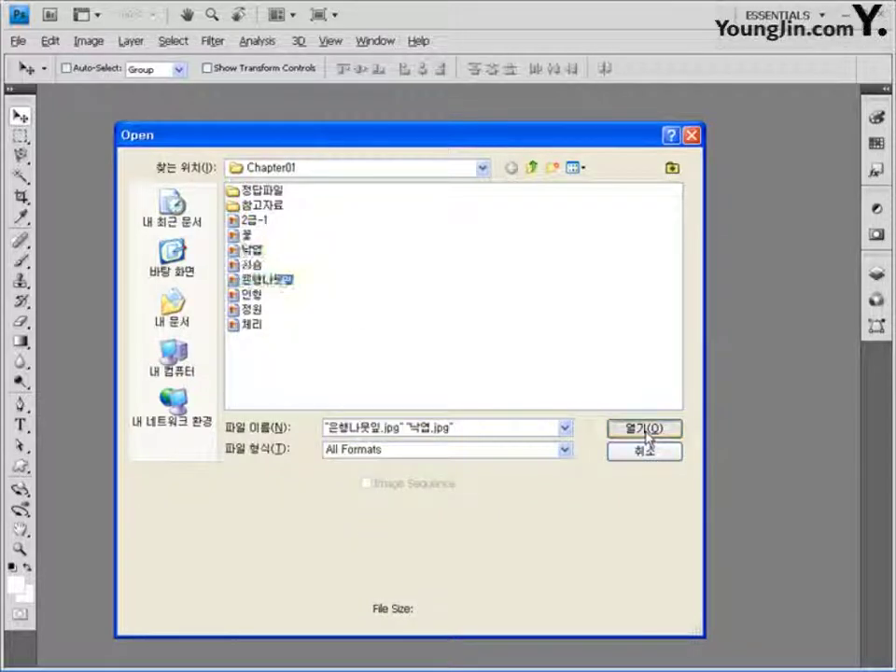
left_click(644, 429)
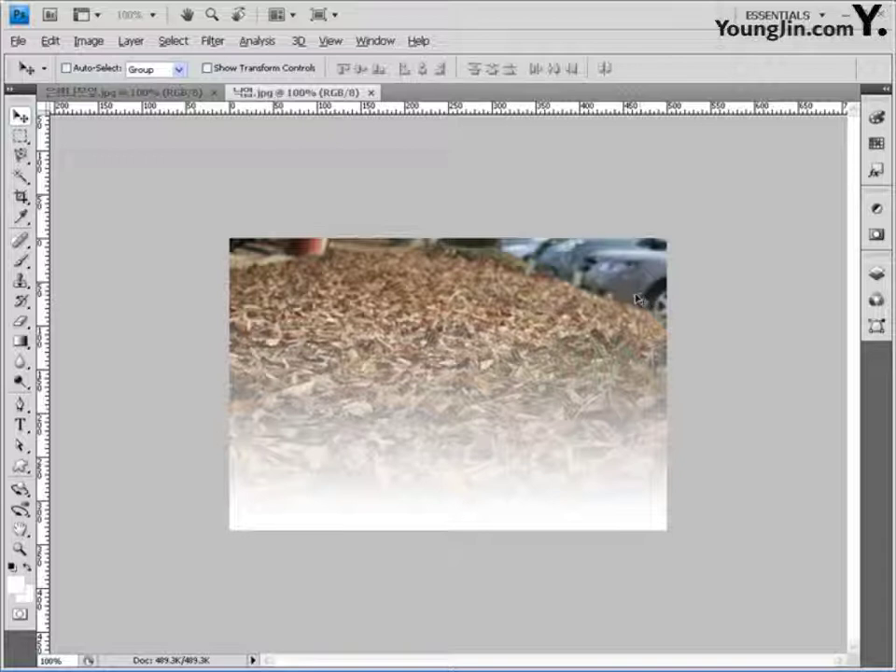
Switch between the two tabbed documents to view the ginkgo leaf image and the fallen leaves image.
left_click(208, 93)
key("ctrl+Tab")
left_click(207, 93)
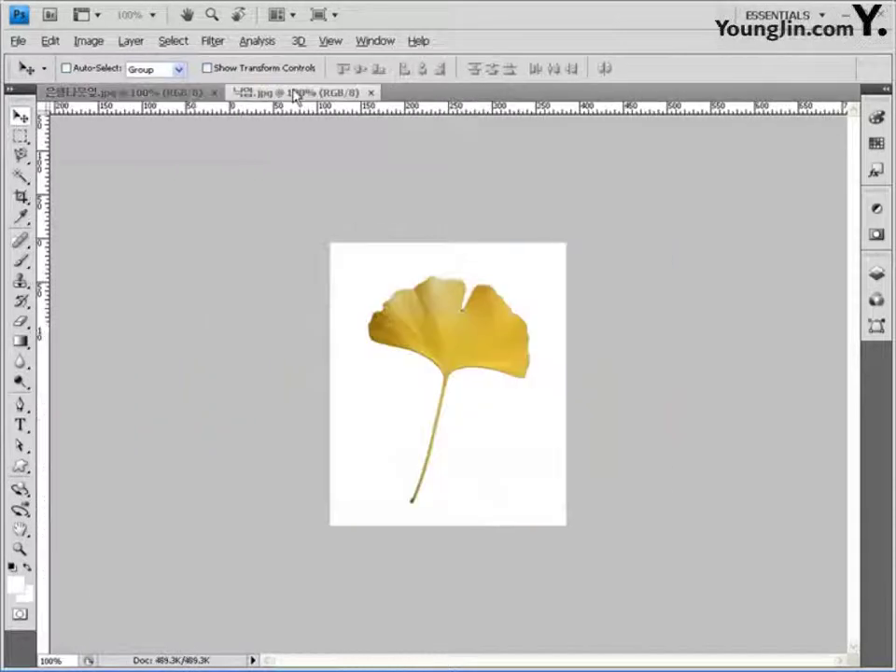
left_click(296, 93)
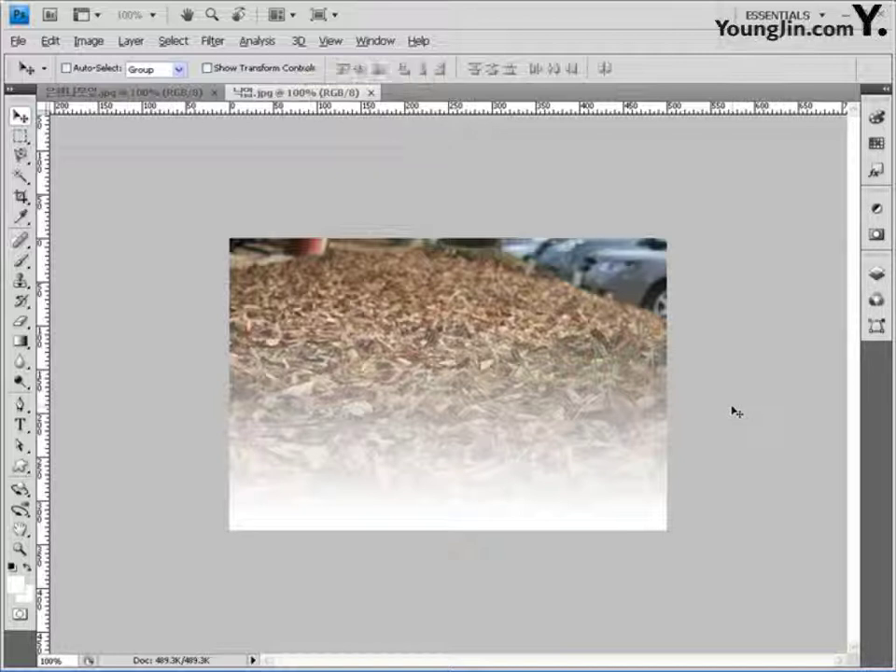
Undock both tabbed images into floating windows, set the ginkgo leaf window apart, and close both images.
left_click_drag(313, 92, 406, 186)
left_click_drag(186, 93, 462, 199)
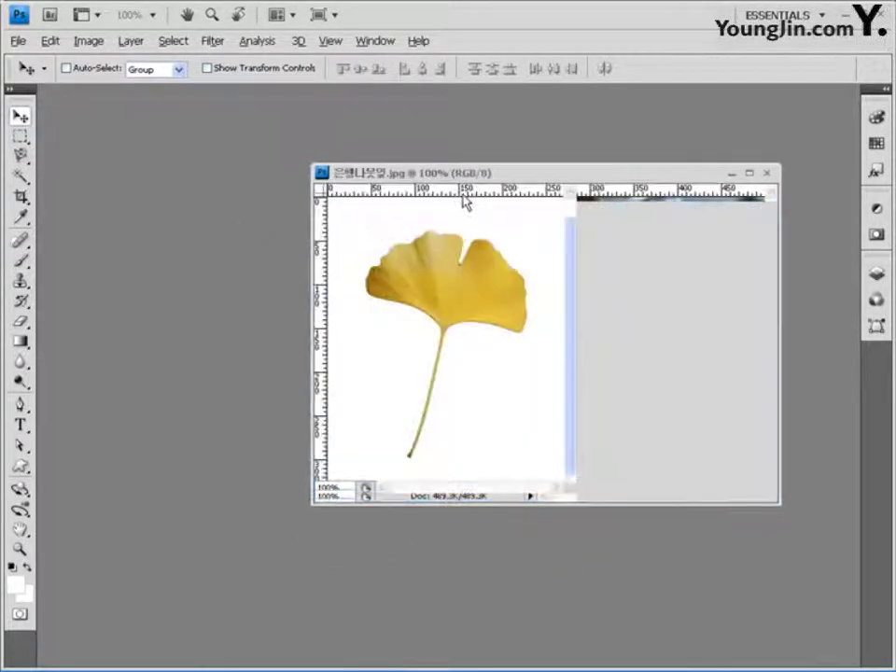
left_click_drag(523, 196, 197, 221)
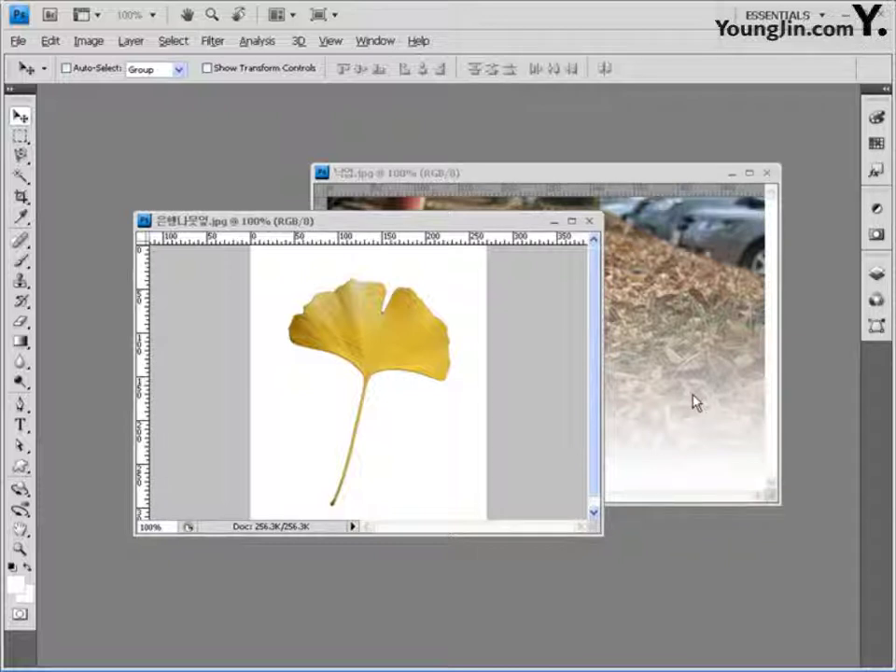
left_click(588, 221)
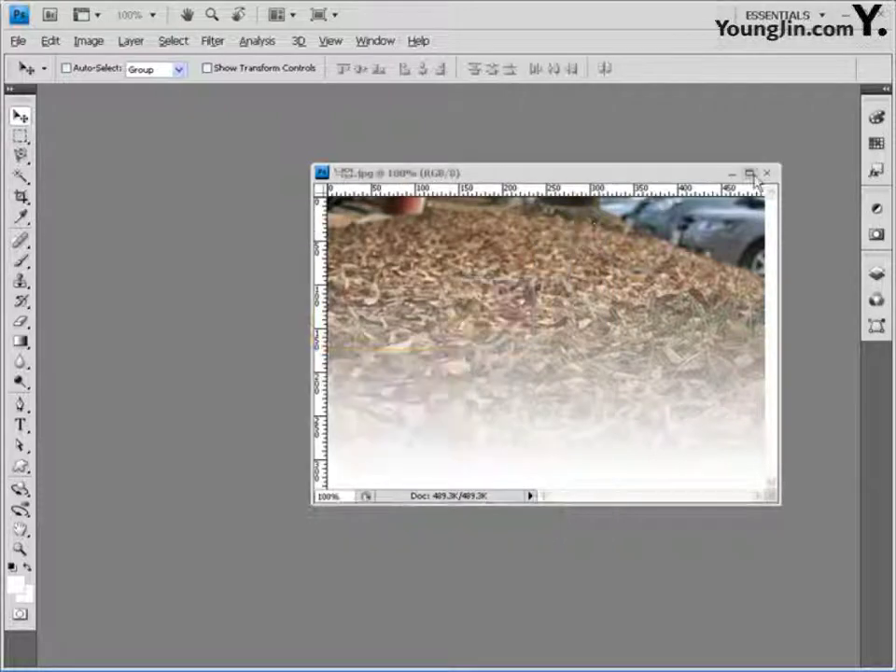
left_click(765, 174)
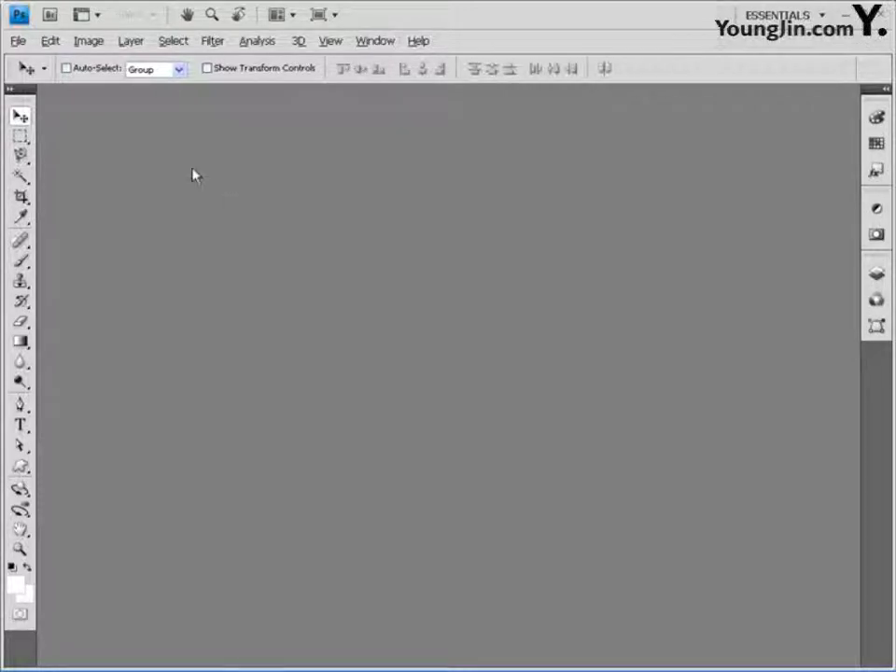
Turn off Open Documents as Tabs in the Interface preferences.
left_click(49, 42)
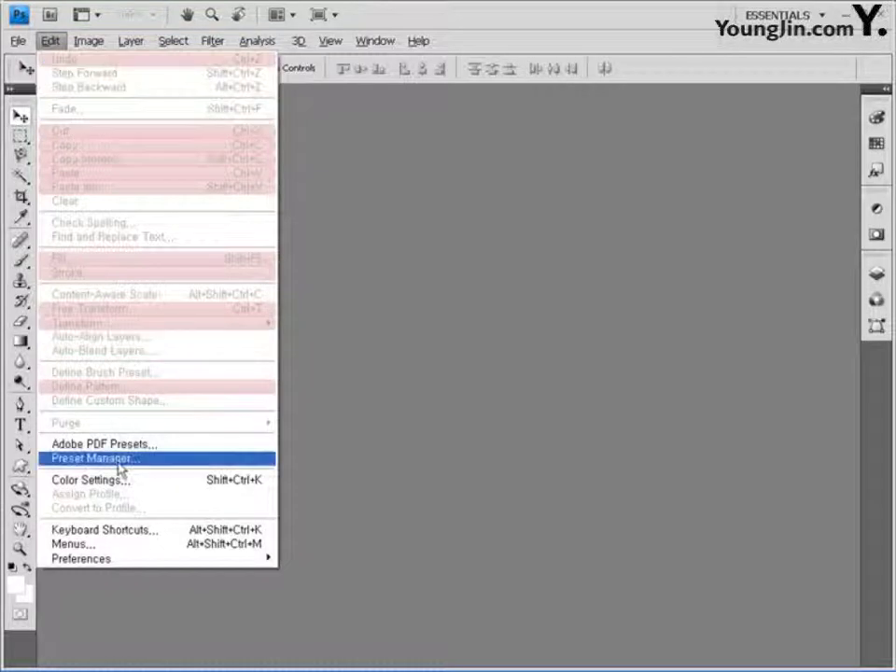
mouse_move(82, 560)
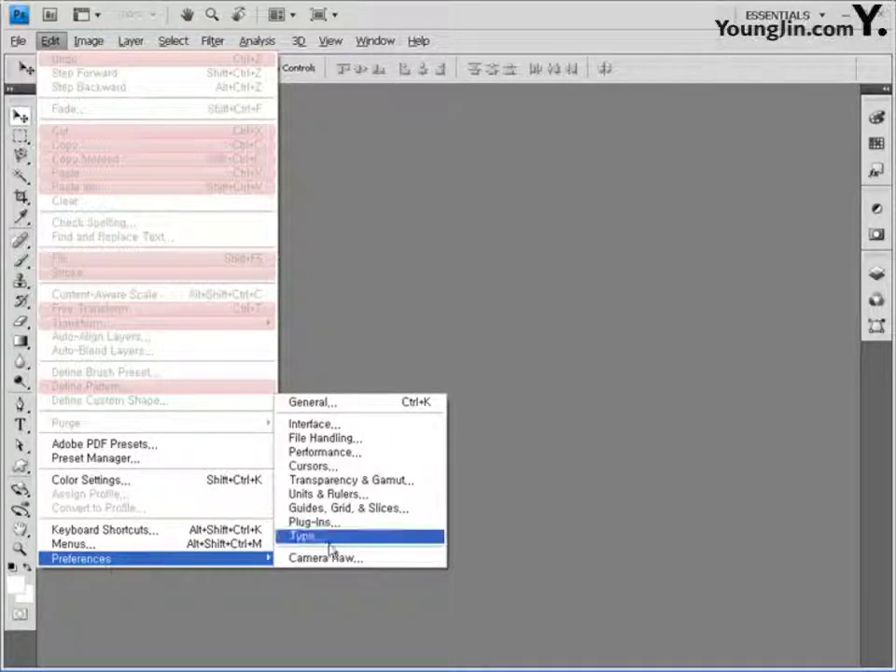
left_click(340, 424)
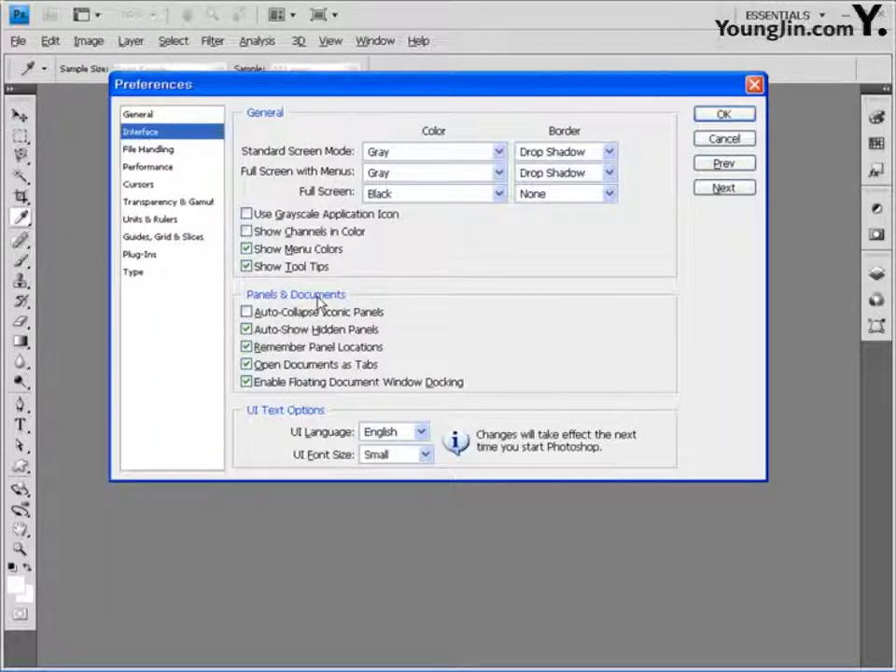
left_click(247, 364)
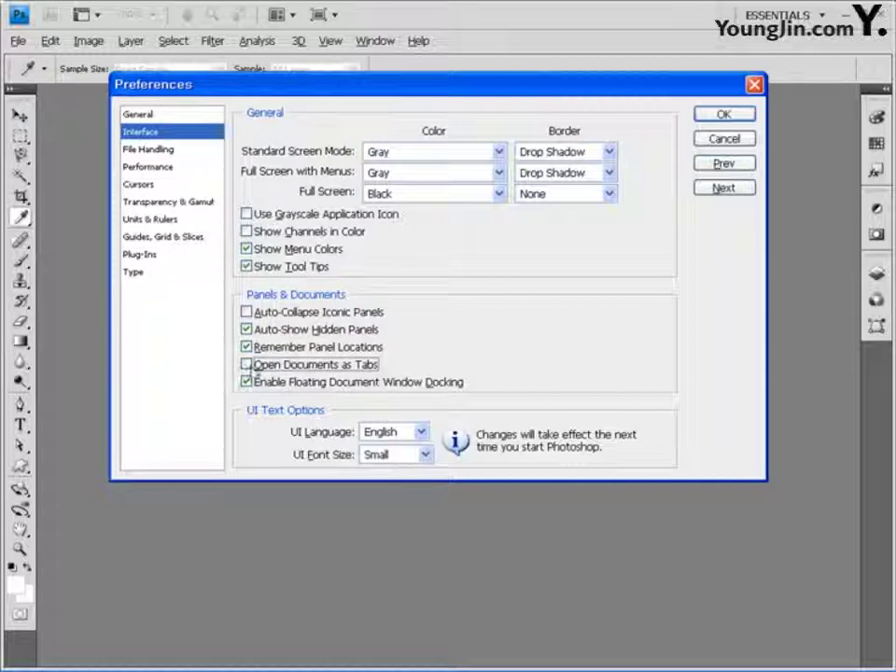
left_click(724, 115)
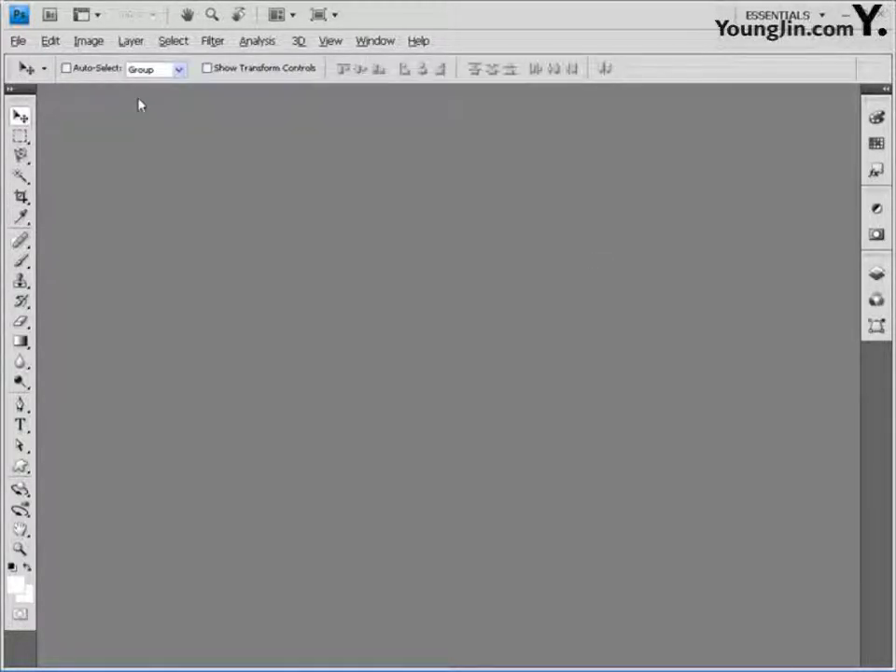
Open 낙엽.jpg and 은행나뭇잎.jpg from the Chapter01 folder and move the fallen leaves window off the ginkgo leaf window.
double_click(316, 194)
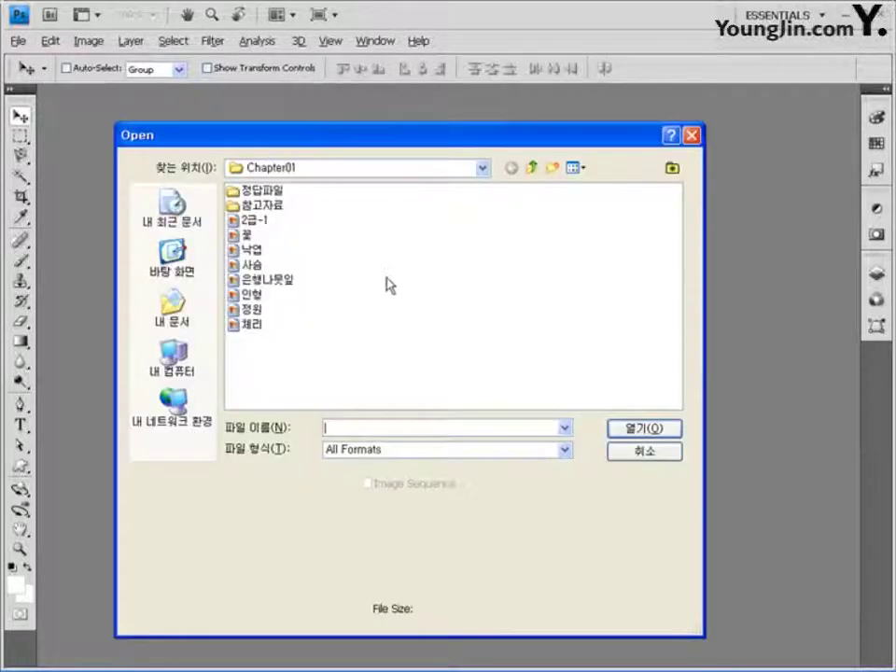
left_click(252, 249)
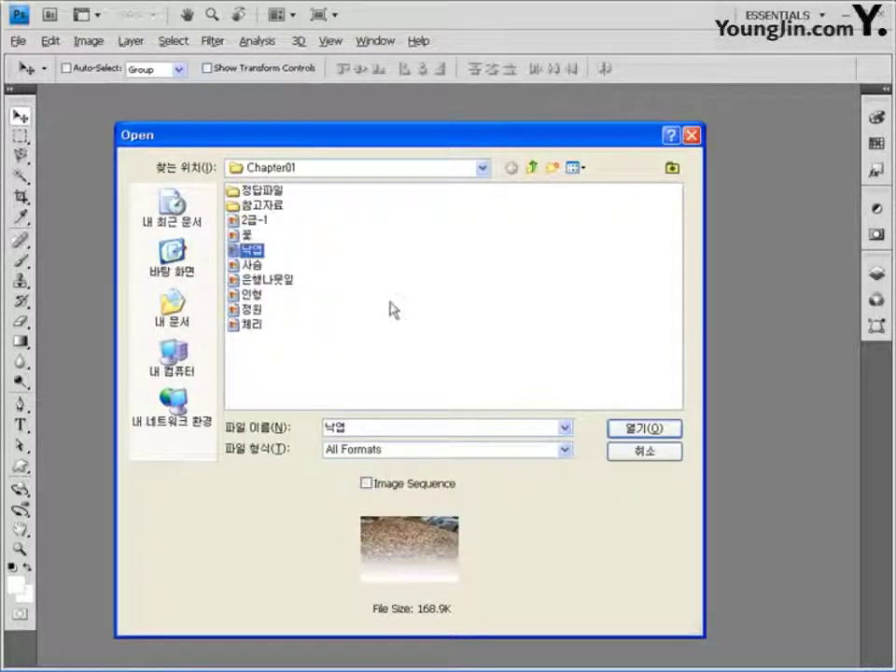
left_click(276, 280, "ctrl")
left_click(650, 427)
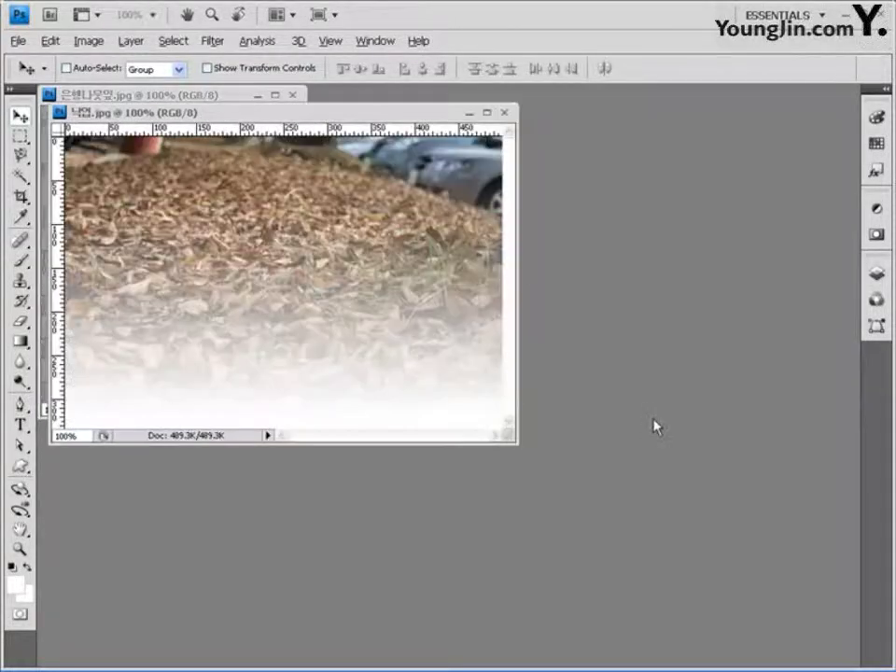
left_click_drag(284, 112, 466, 149)
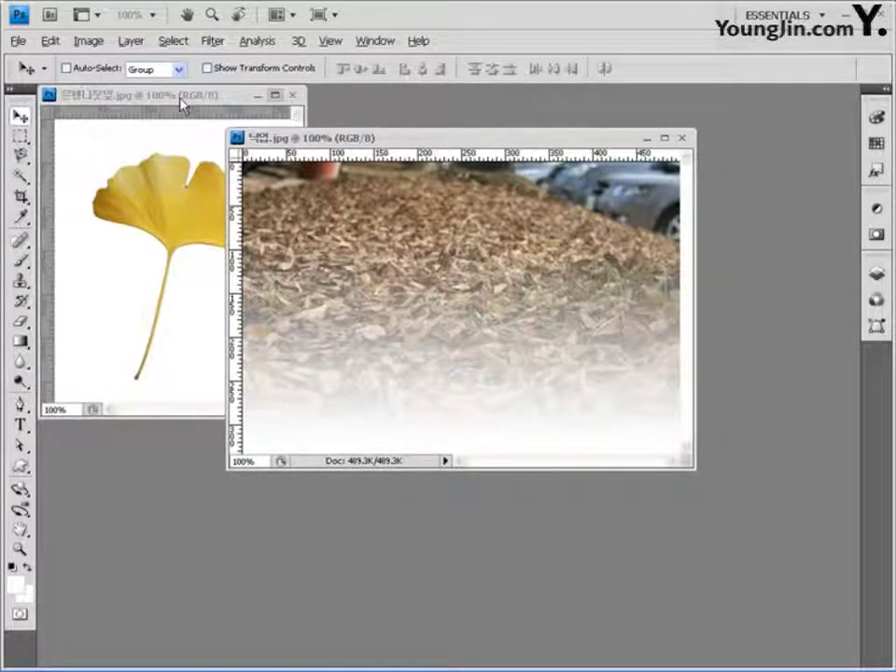
Examine the colors assigned to the File menu commands in the GTQ menu set and in the File menu itself.
left_click(49, 40)
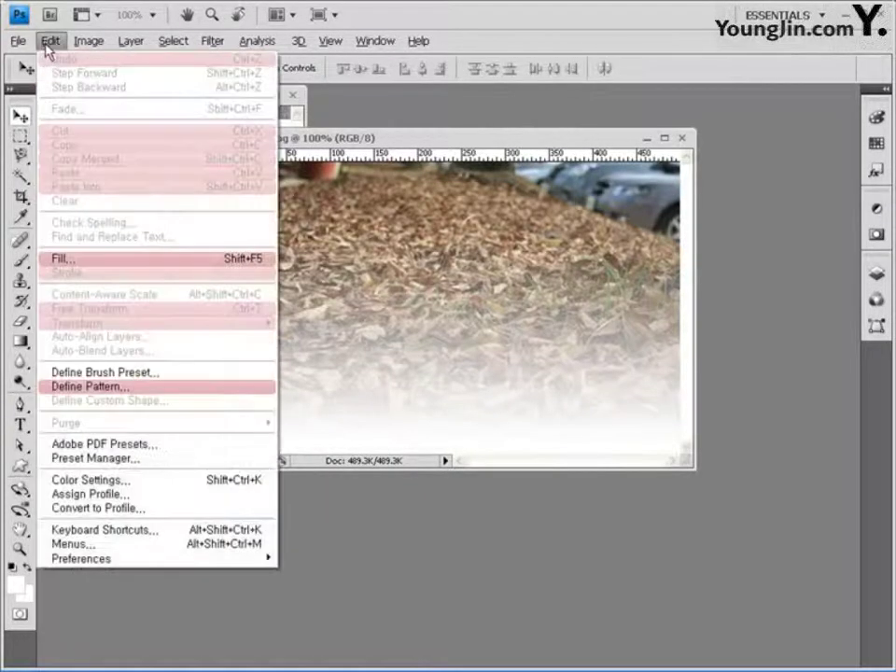
mouse_move(112, 559)
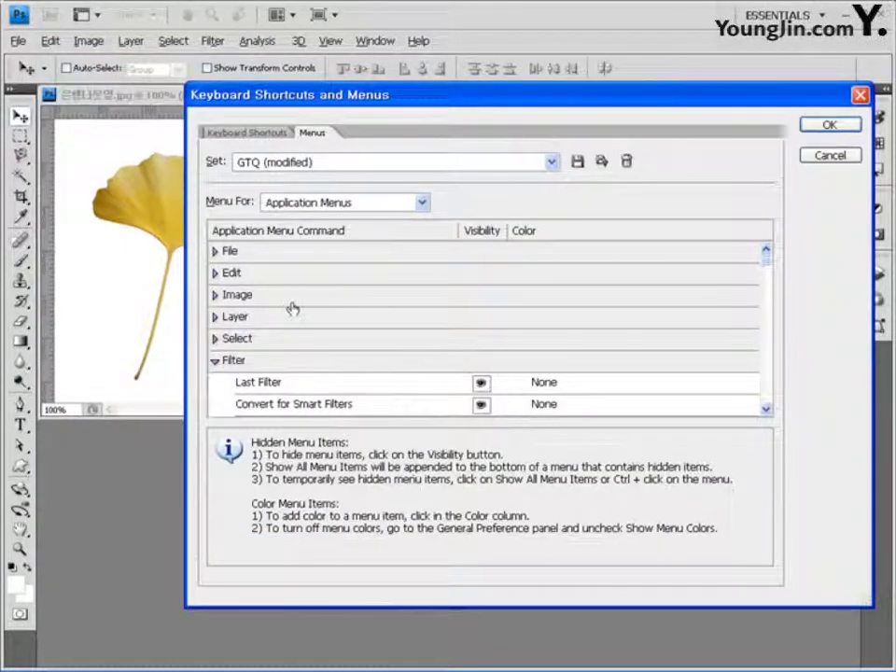
left_click(215, 251)
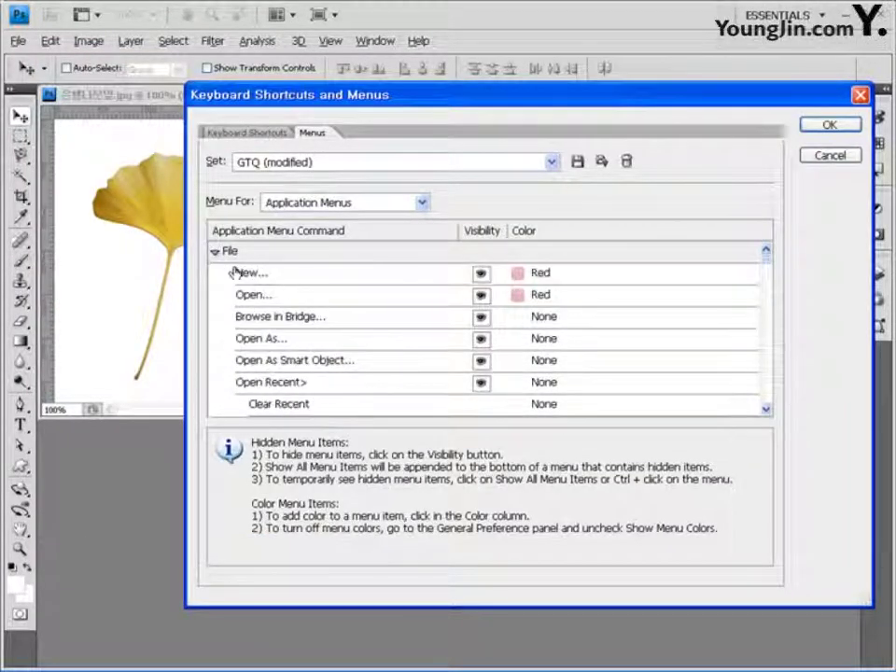
left_click(556, 275)
left_click(550, 318)
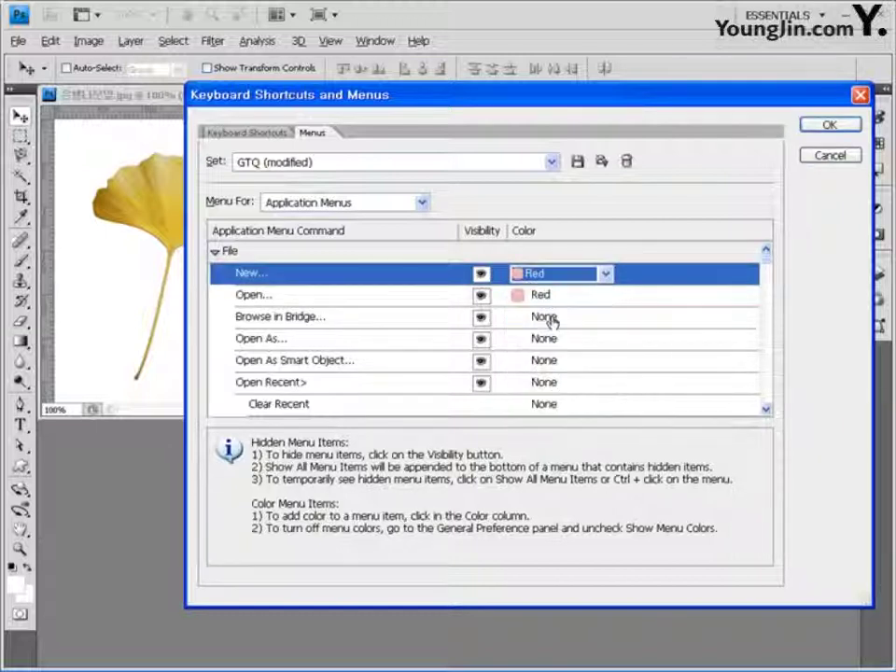
left_click(844, 125)
left_click(17, 42)
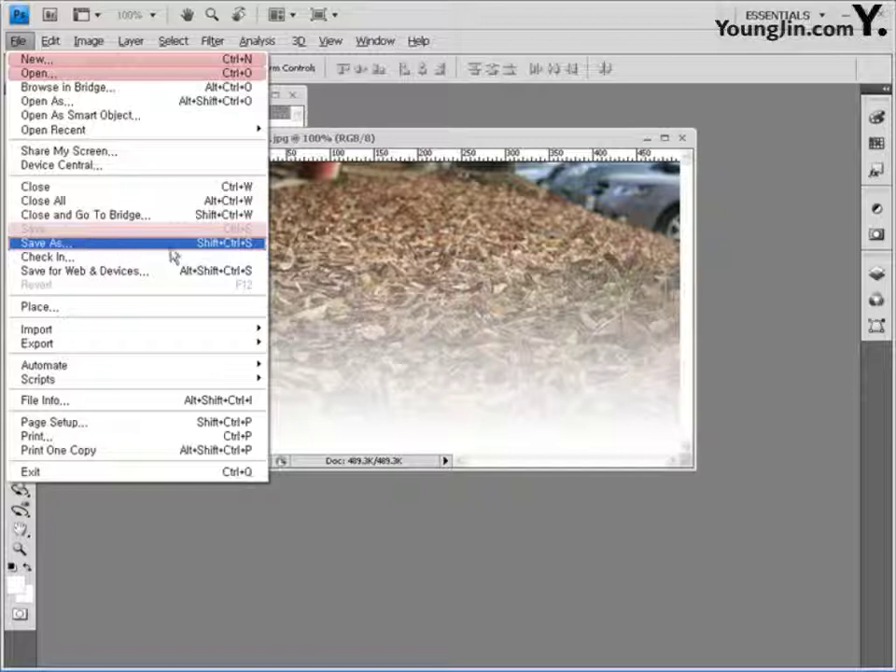
key("Escape")
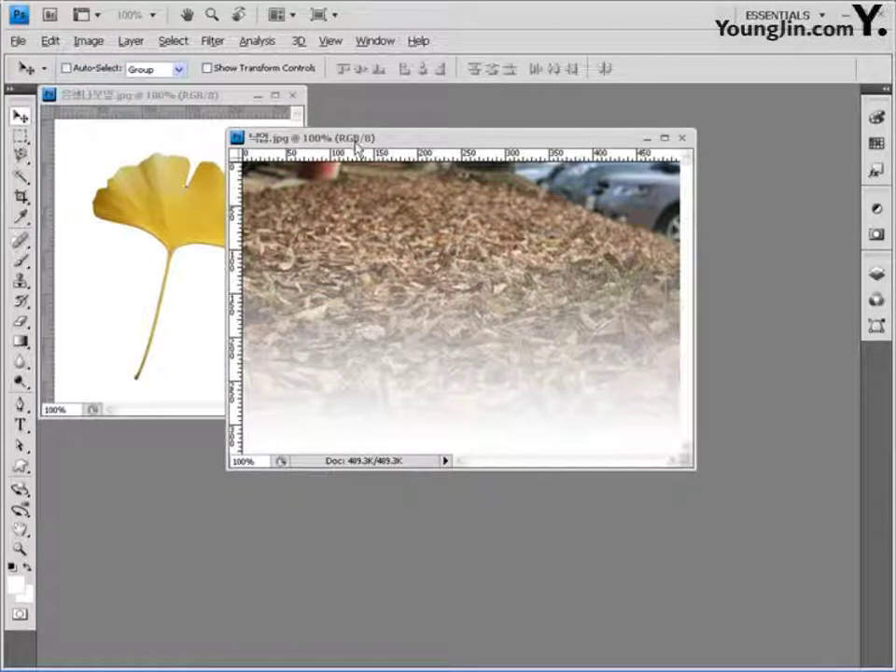
Place the 낙엽.jpg window fully clear of the ginkgo leaf window and switch to the Lasso Tool.
left_click_drag(367, 139, 478, 156)
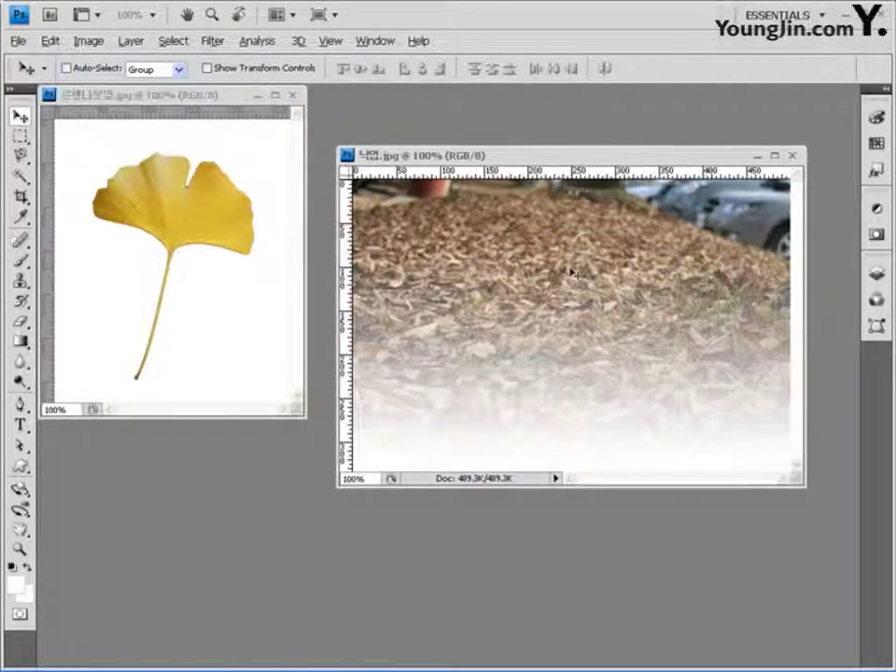
left_click(20, 155)
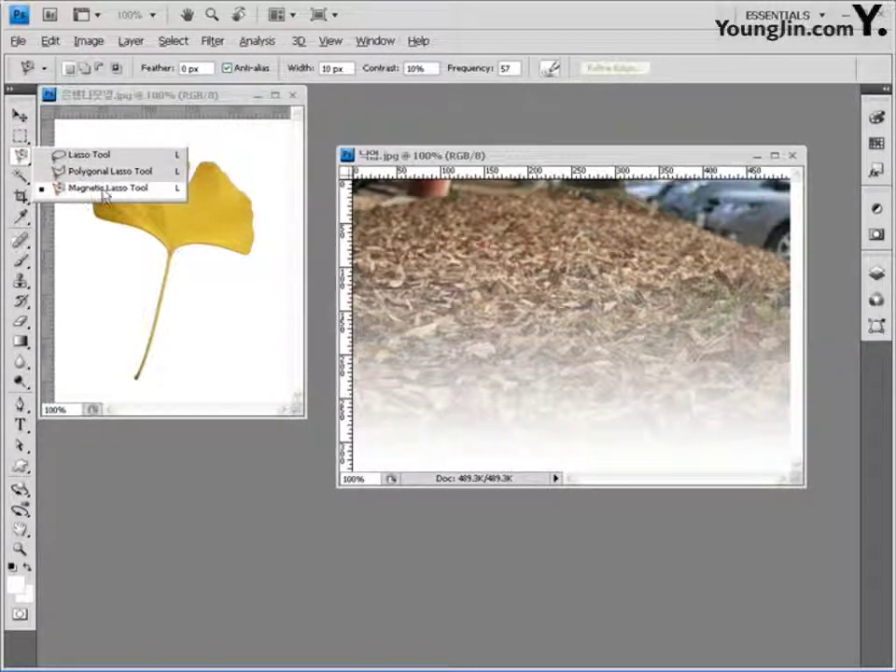
left_click(110, 156)
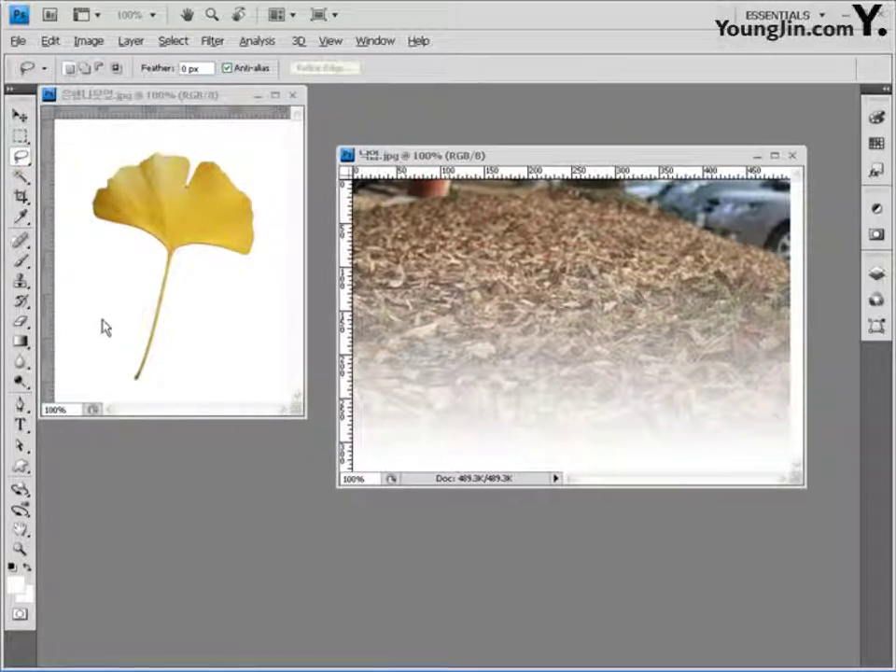
Select the white background of 은행나뭇잎.jpg with the Magic Wand and invert the selection to isolate the ginkgo leaf.
left_click(19, 177)
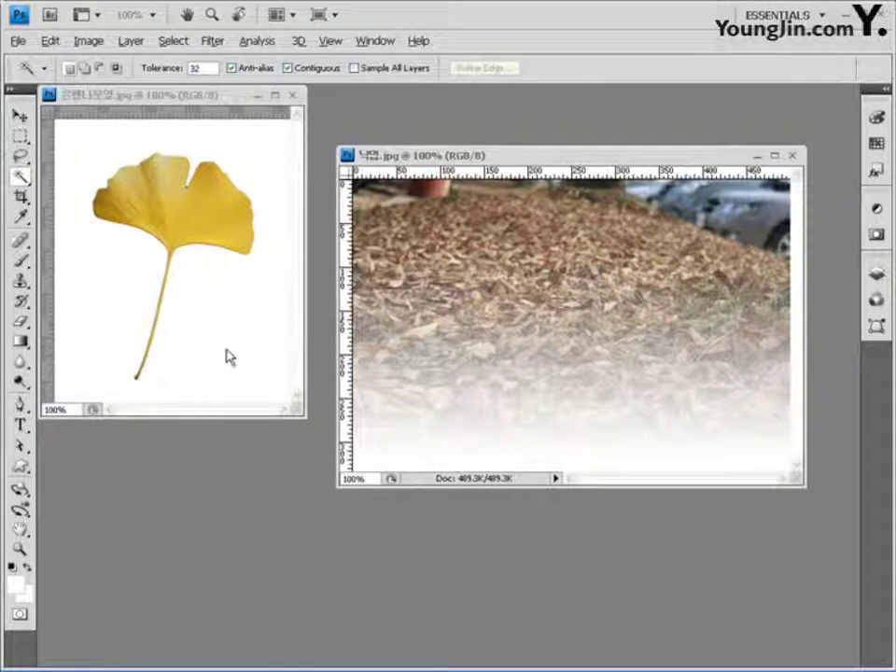
left_click(236, 316)
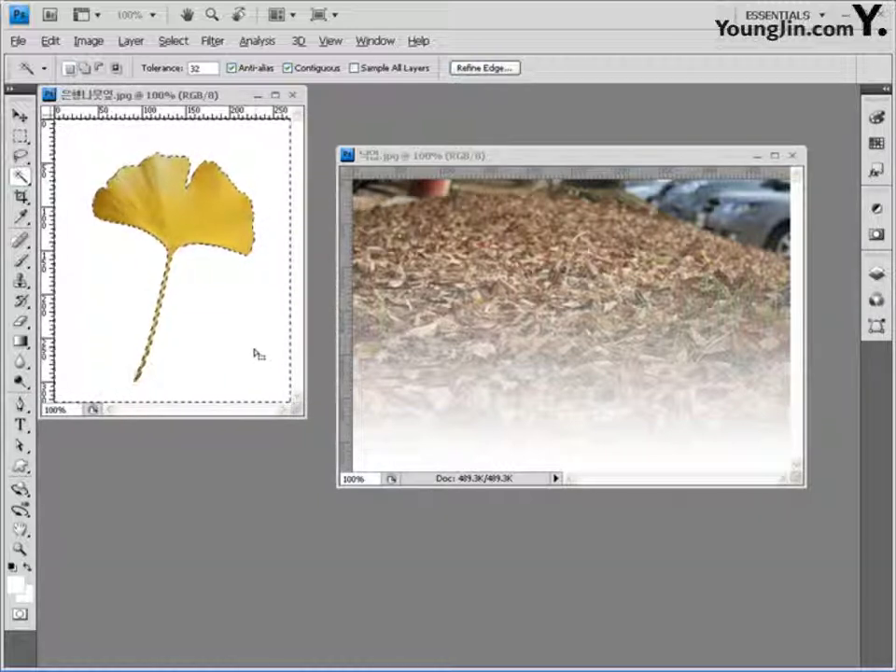
left_click(174, 40)
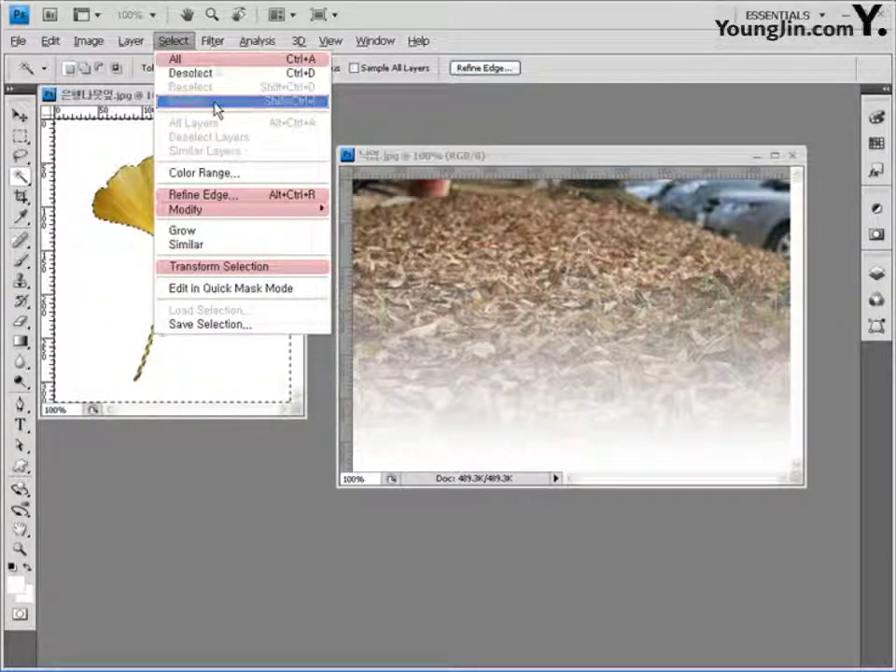
left_click(216, 100)
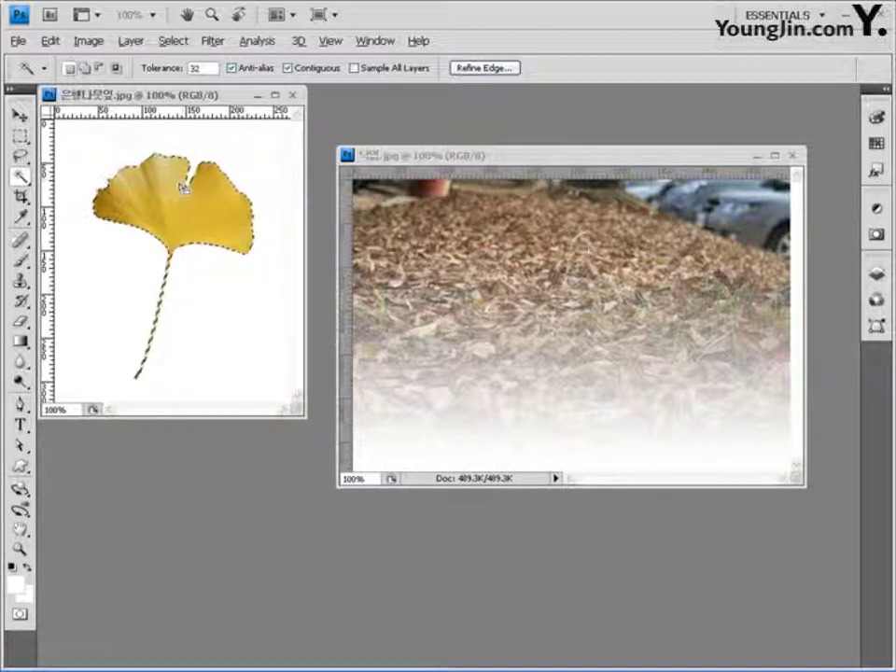
Copy the selected ginkgo leaf into 낙엽.jpg, place it over the fallen leaves, and start Free Transform on it.
left_click(49, 41)
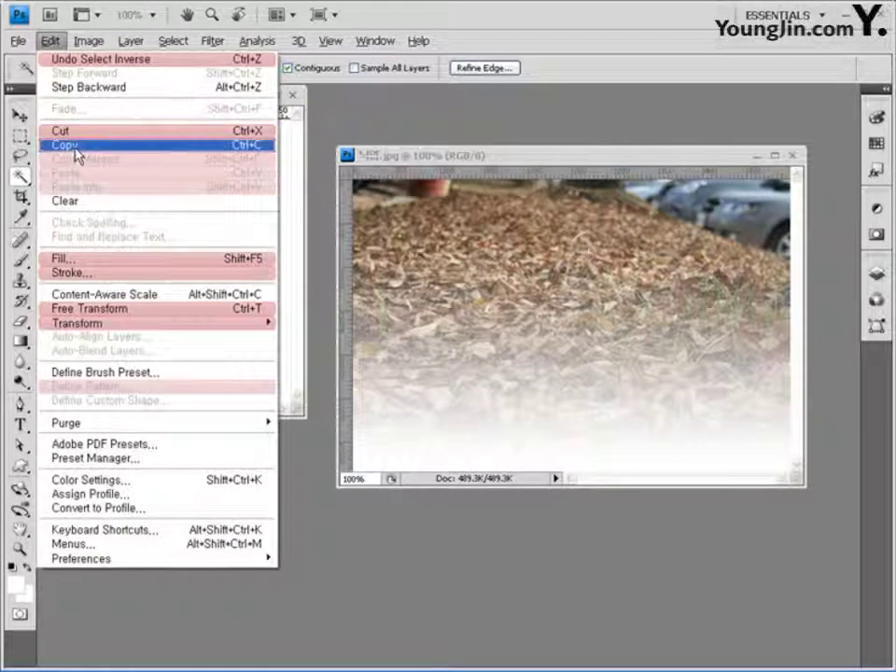
left_click(266, 154)
left_click(406, 160)
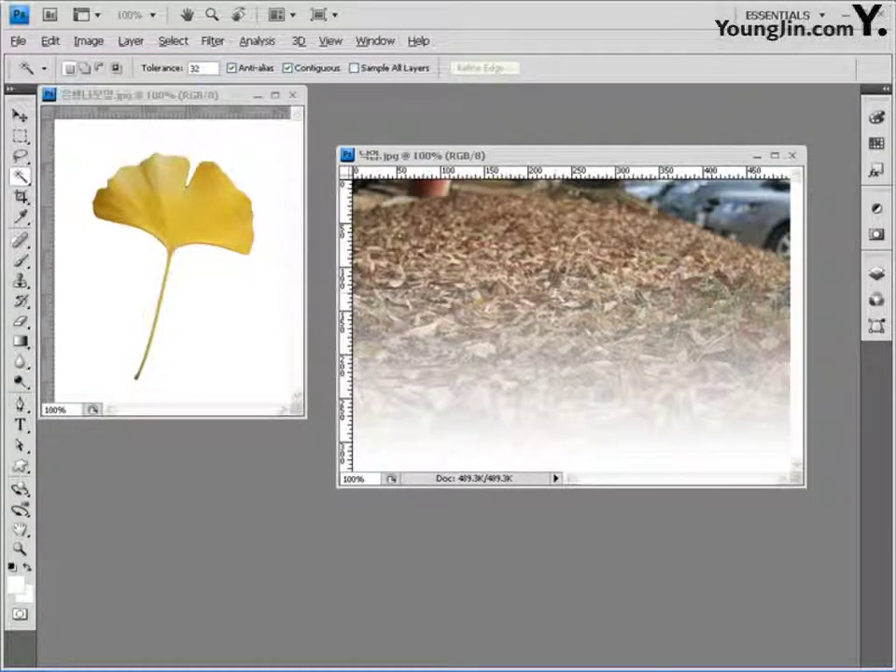
left_click(139, 96)
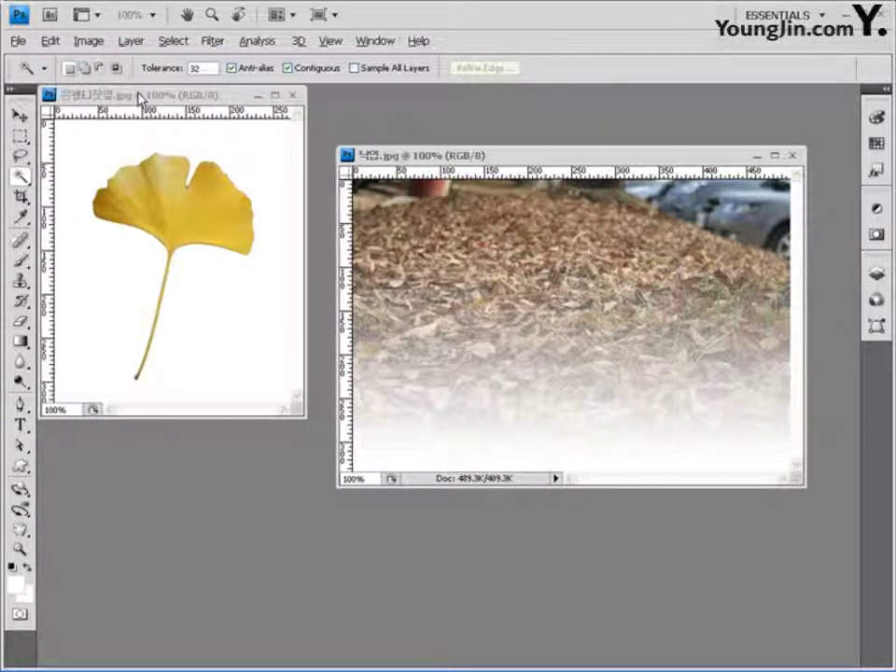
left_click(19, 115)
left_click_drag(177, 205, 614, 306)
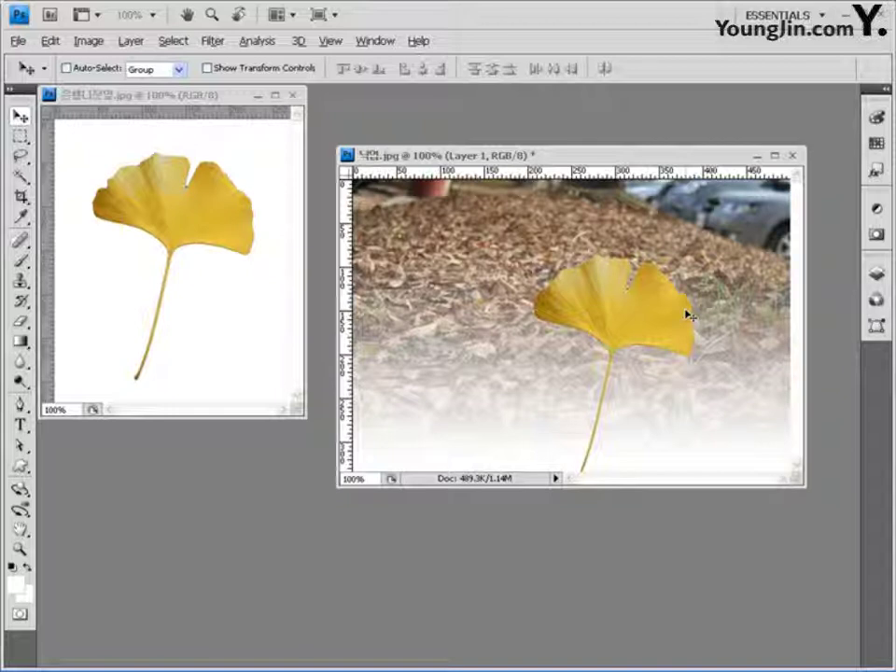
key("ctrl+t")
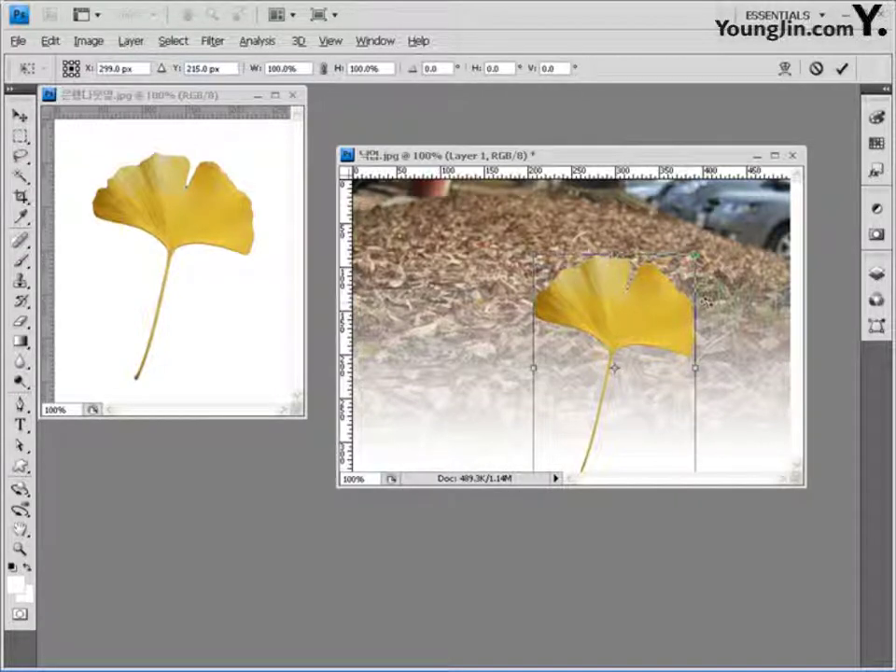
left_click(50, 40)
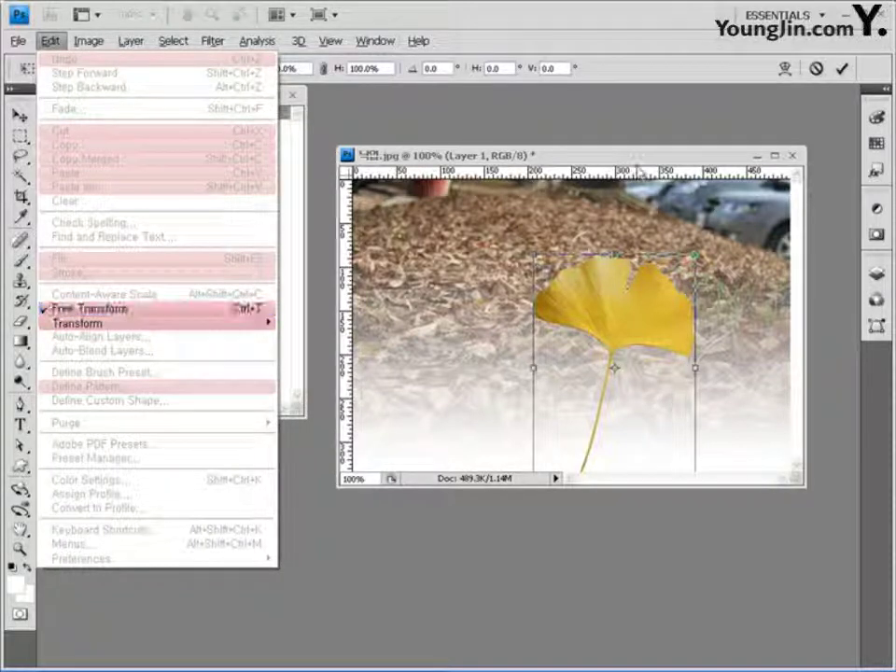
left_click(252, 313)
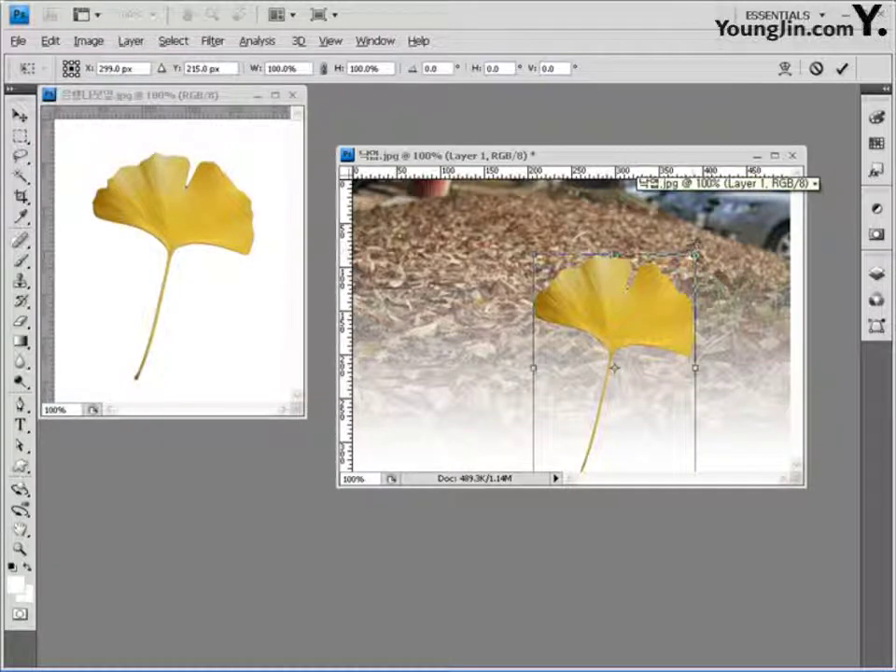
left_click_drag(695, 255, 631, 287)
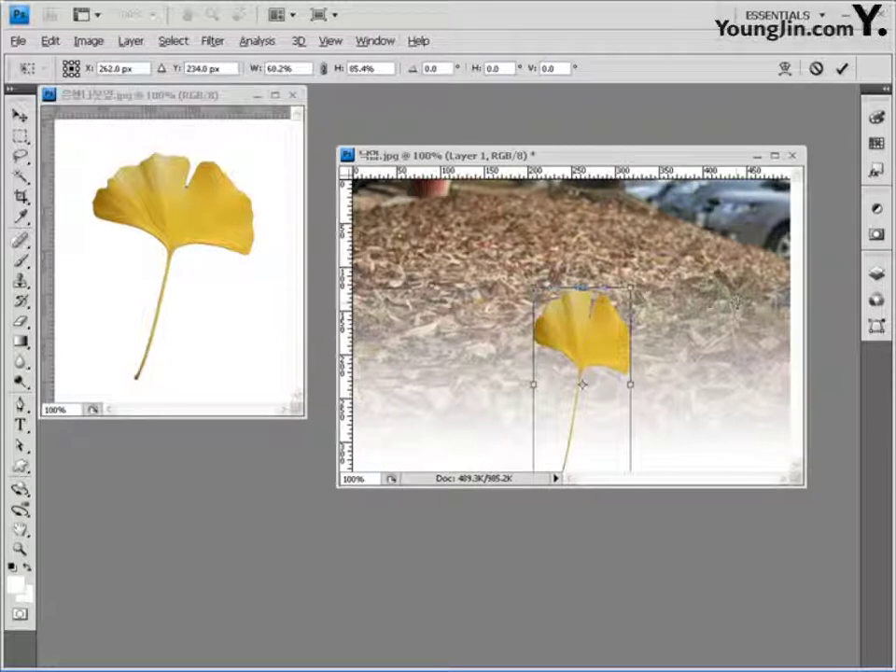
key("ctrl+z")
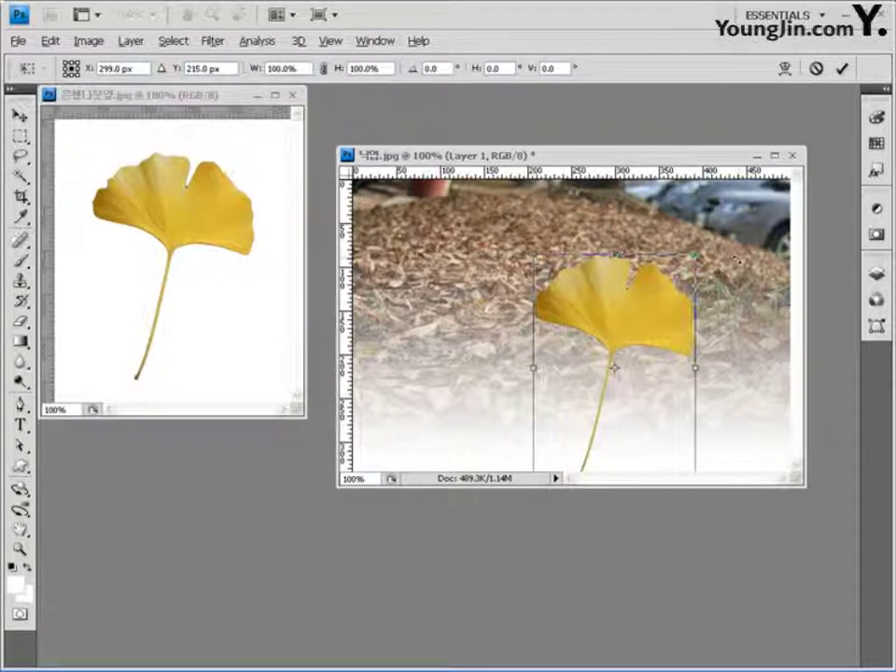
Scale the ginkgo leaf proportionally to about 46.9%, rotate it about -24.8°, and place it in the lower right of the 낙엽.jpg image.
left_click_drag(694, 255, 627, 393)
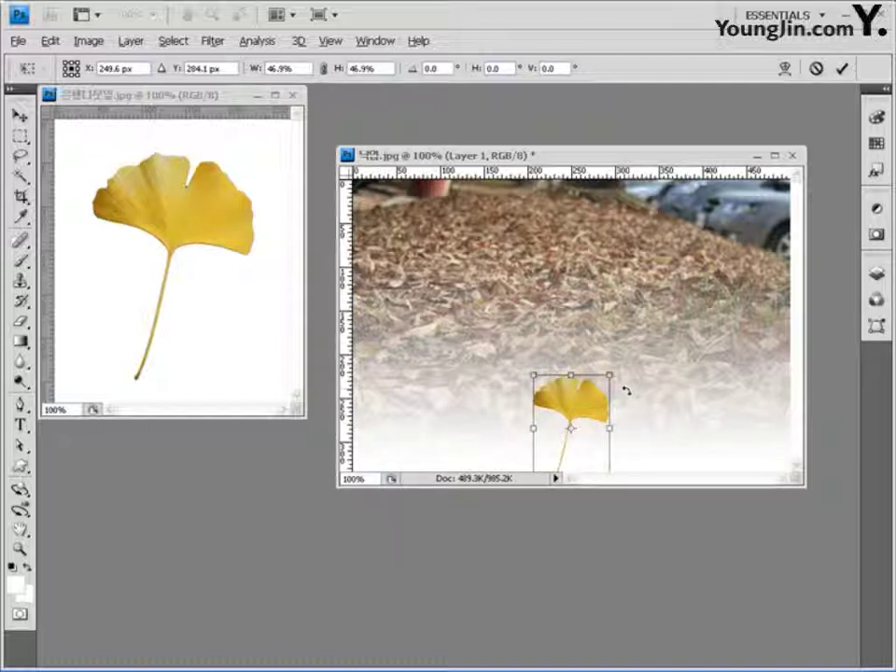
left_click_drag(593, 406, 698, 398)
left_click_drag(680, 361, 654, 357)
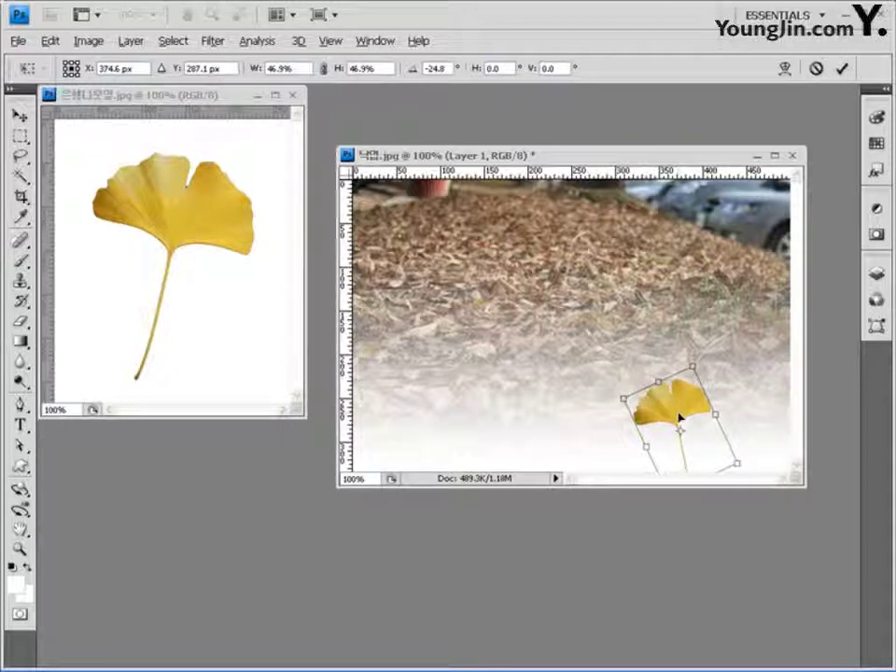
key("Return")
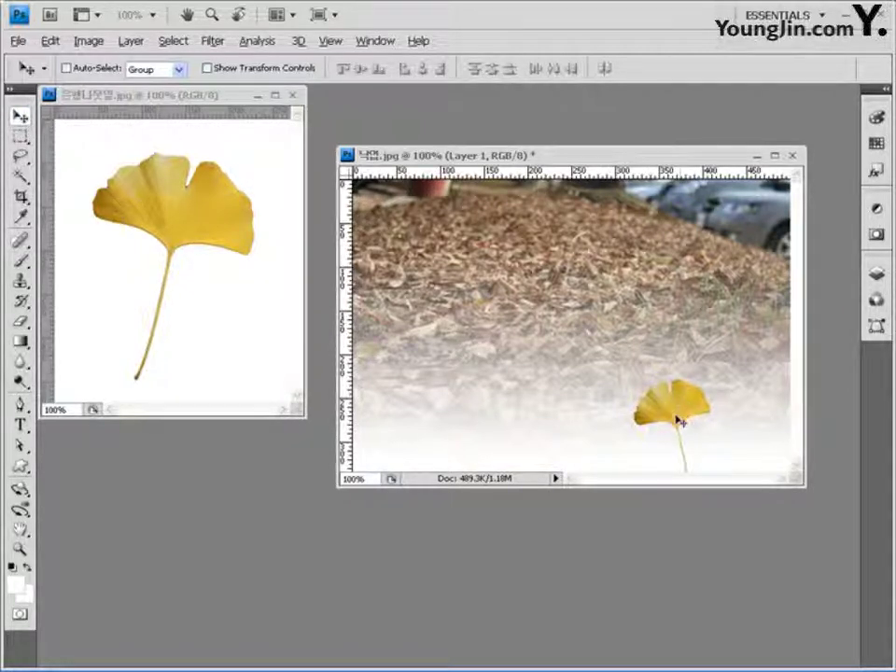
Duplicate the small ginkgo leaf beside itself, then scale the copy to about 80.5% and rotate it about 35.7°.
left_click_drag(674, 417, 741, 417)
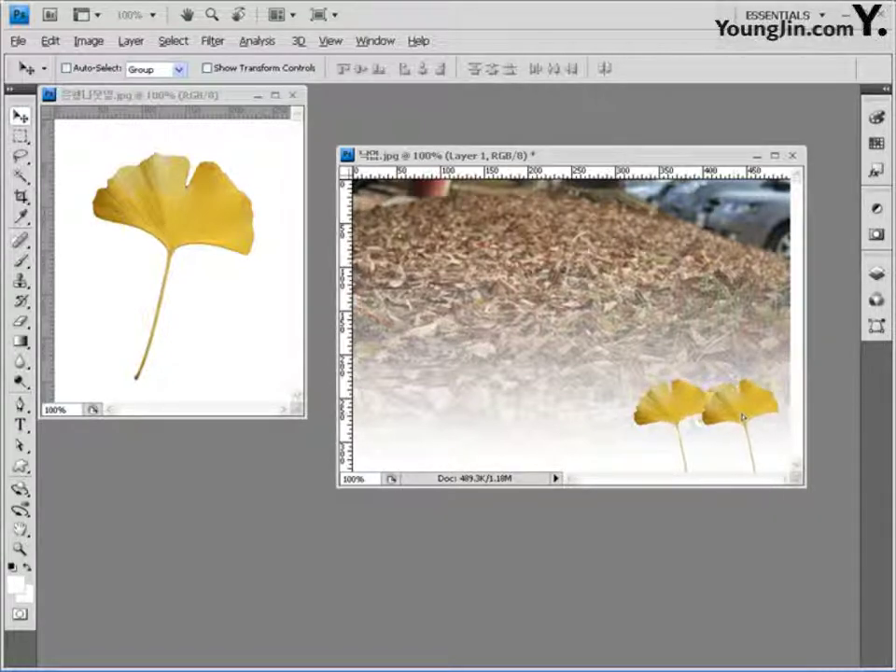
key("ctrl+t")
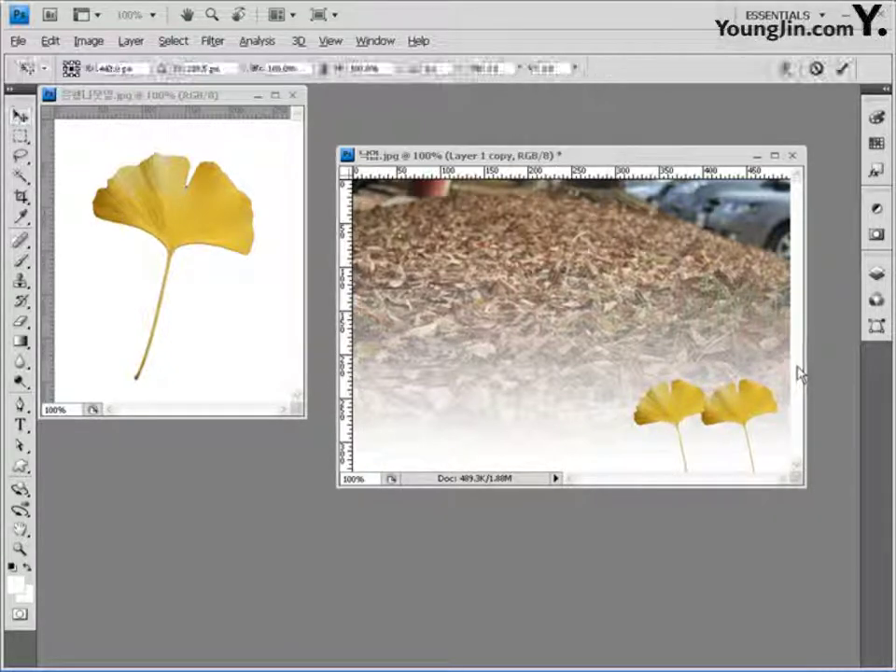
left_click_drag(726, 360, 717, 426)
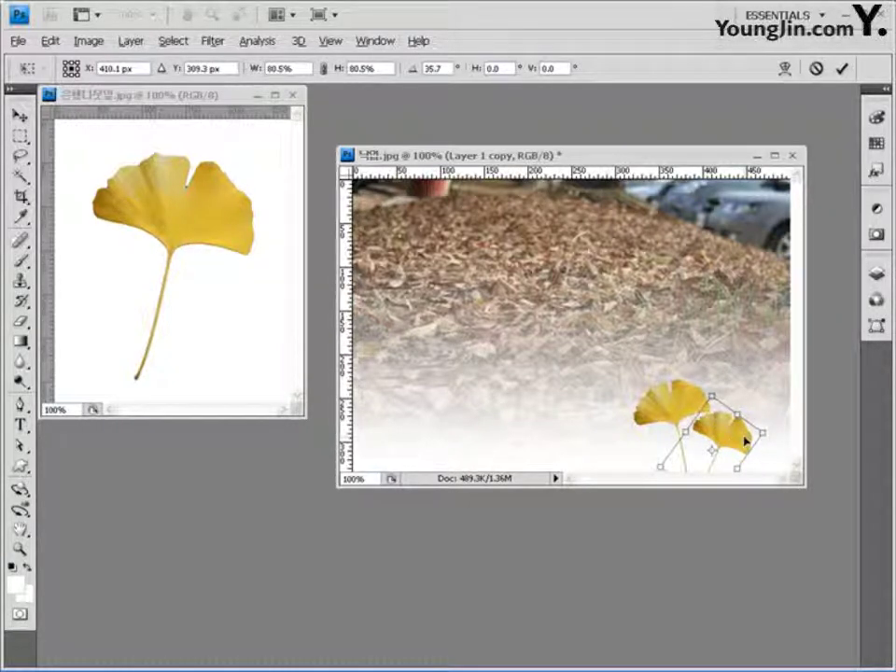
key("Return")
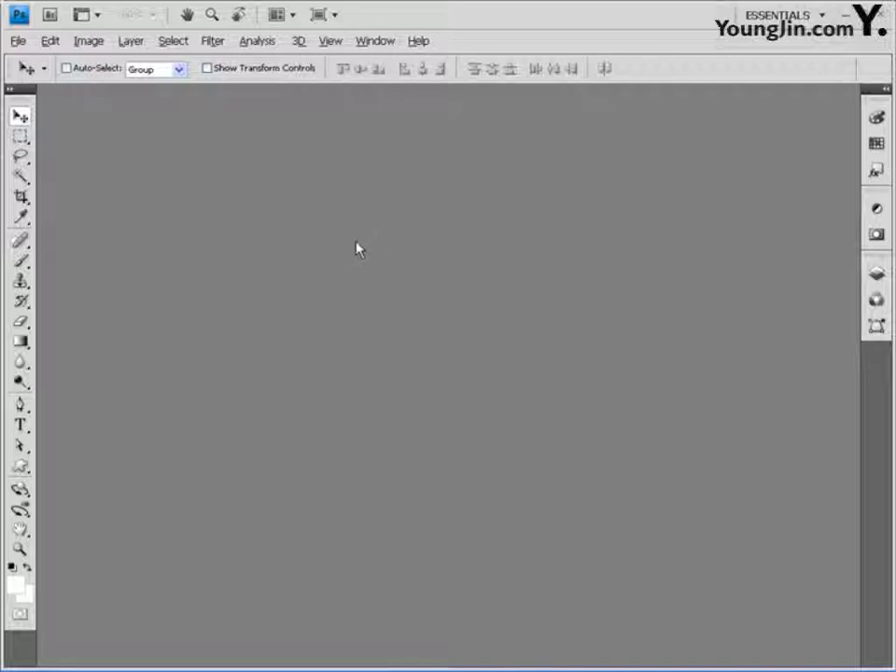
Open 체리.jpg from the Chapter01 folder and move its window down and away from the workspace corner.
double_click(379, 229)
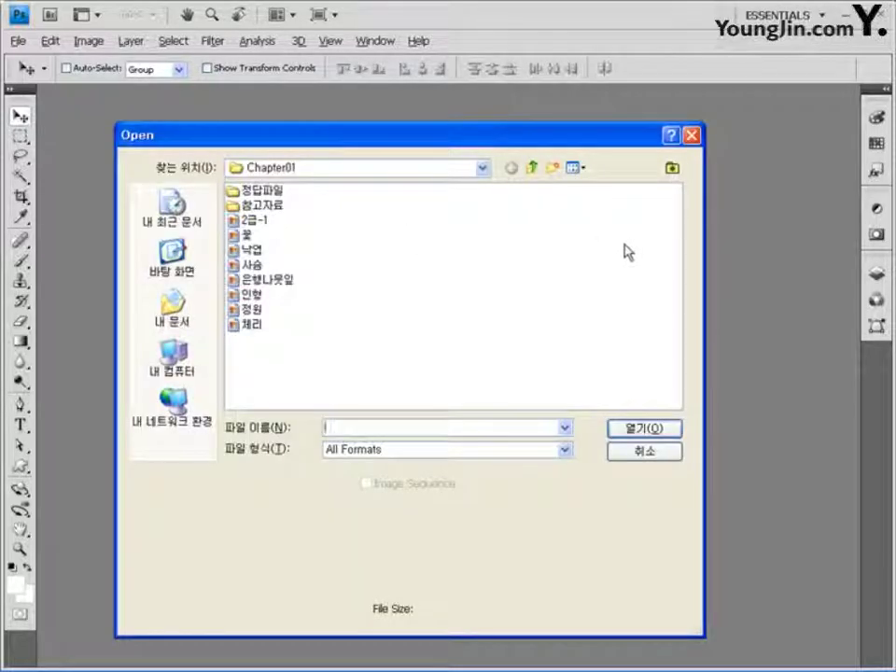
left_click(249, 325)
left_click(660, 430)
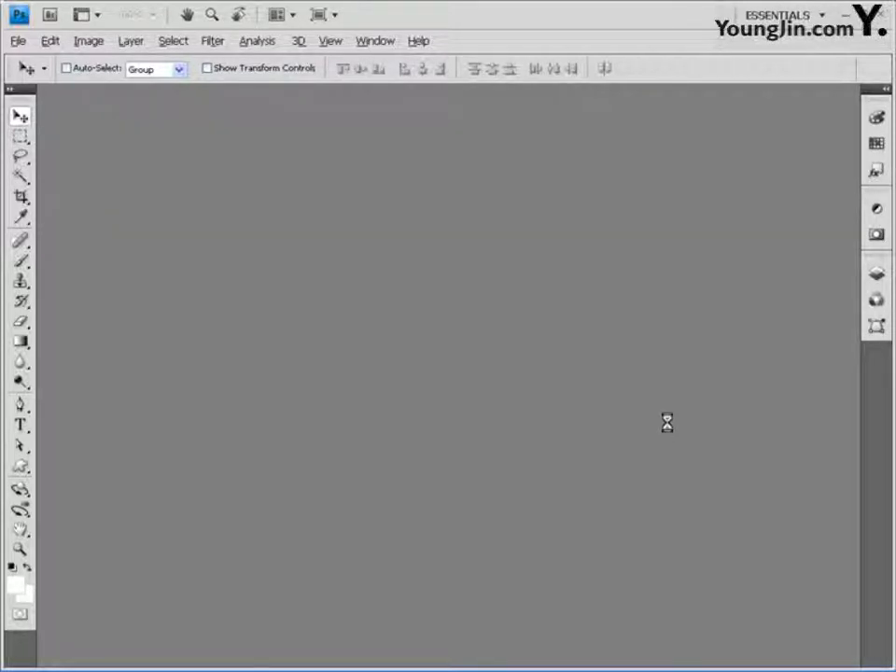
left_click_drag(272, 98, 344, 139)
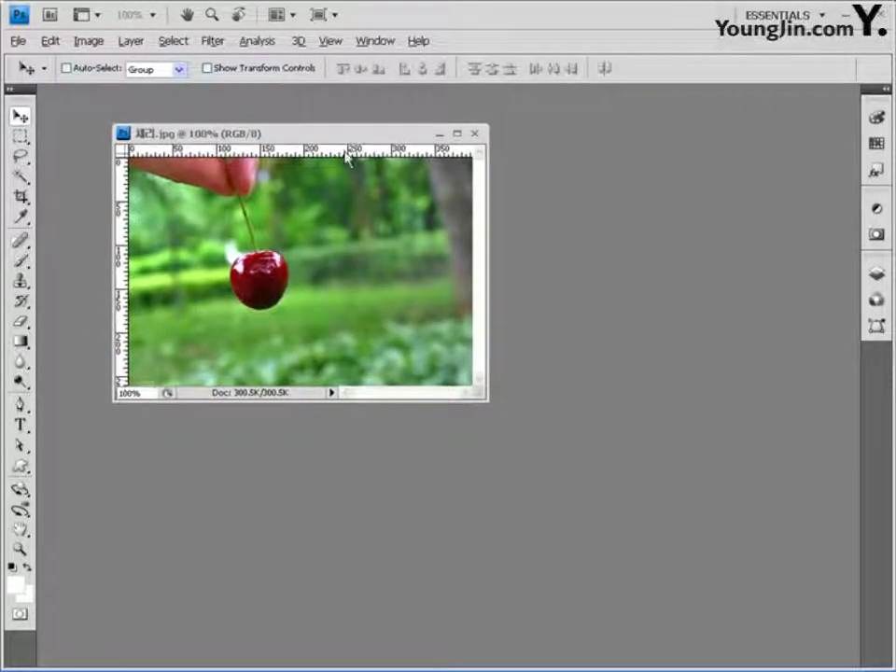
Select the cherry and its stem in 체리.jpg by tracing their outline with the Polygonal Lasso Tool.
left_click(277, 299)
left_click(21, 155)
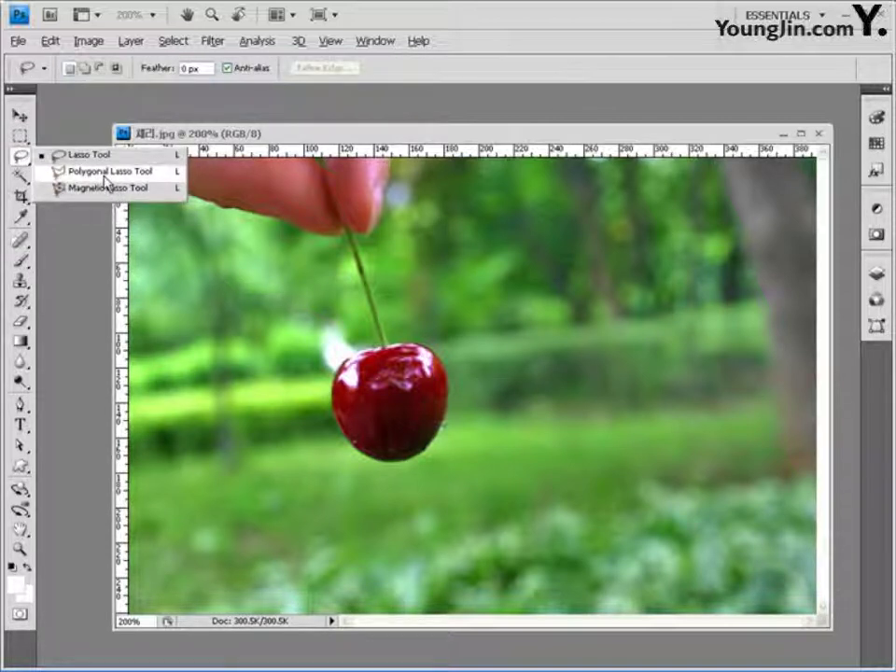
left_click(105, 172)
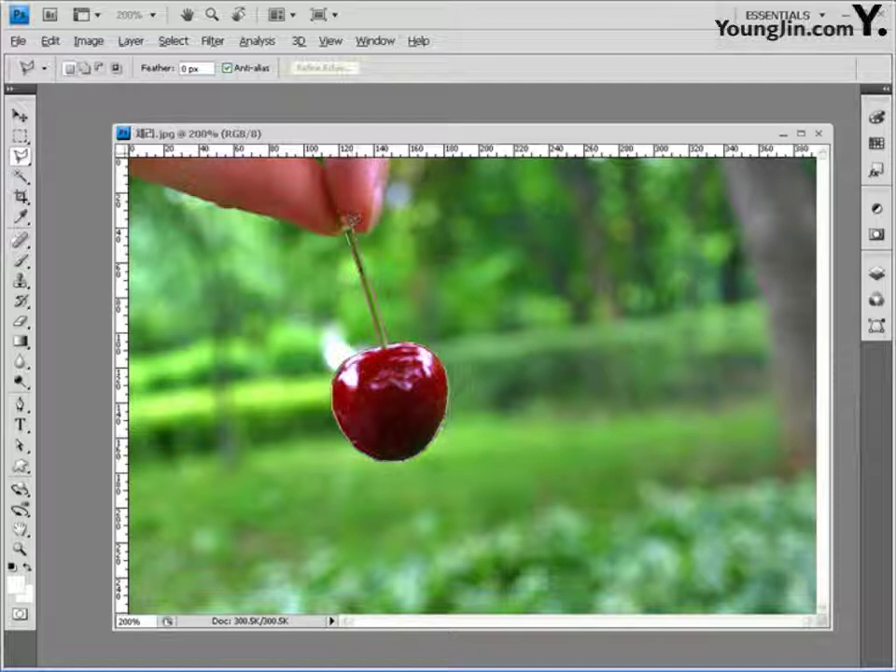
left_click(354, 224)
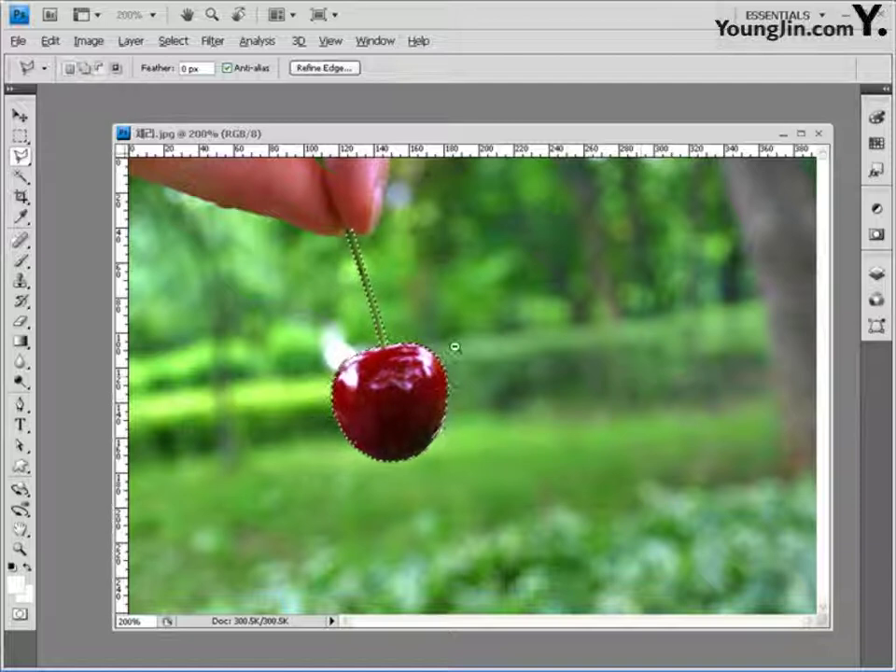
Copy the selected cherry and stem onto a new layer with Layer via Copy.
key("ctrl+minus")
left_click(130, 41)
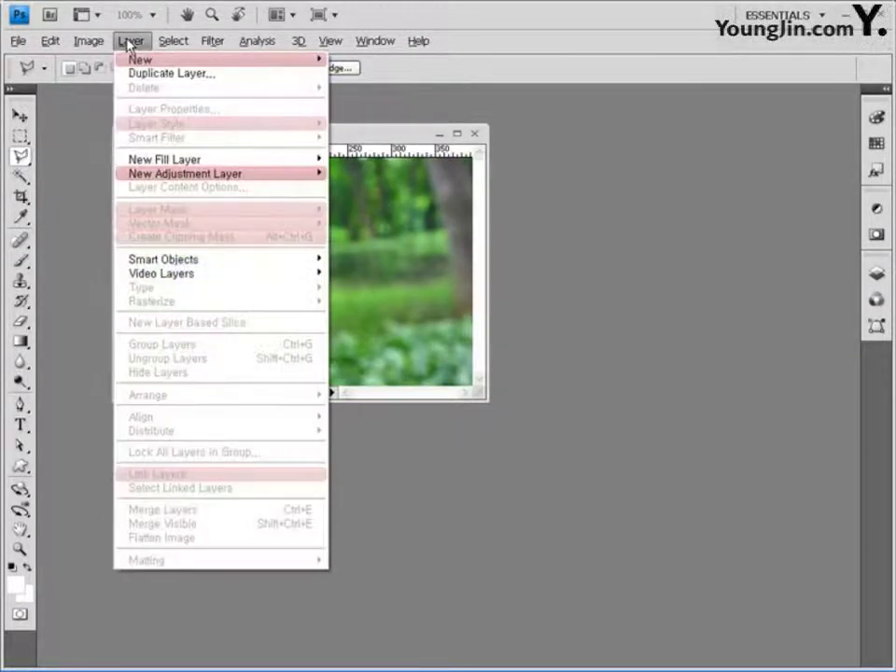
mouse_move(158, 60)
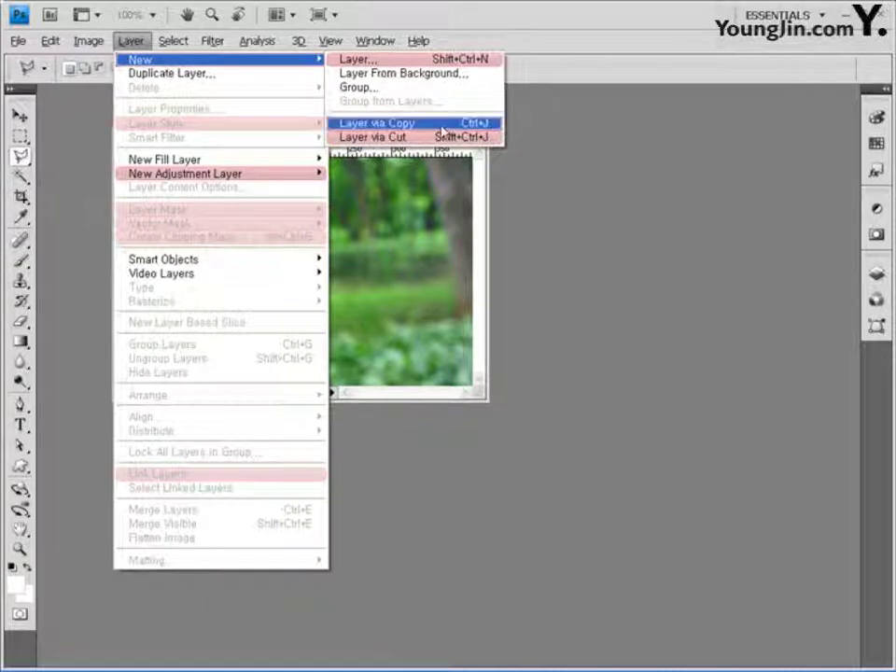
left_click(382, 126)
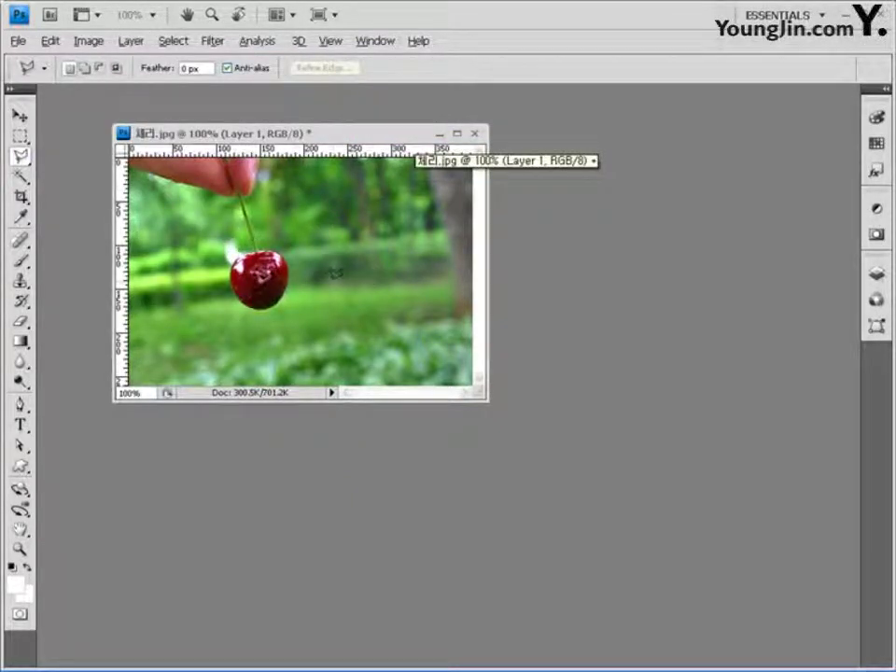
Display a shortened layer list and inspect the copied cherry by hiding and reshowing the Background layer.
left_click(875, 272)
left_click_drag(848, 497, 849, 428)
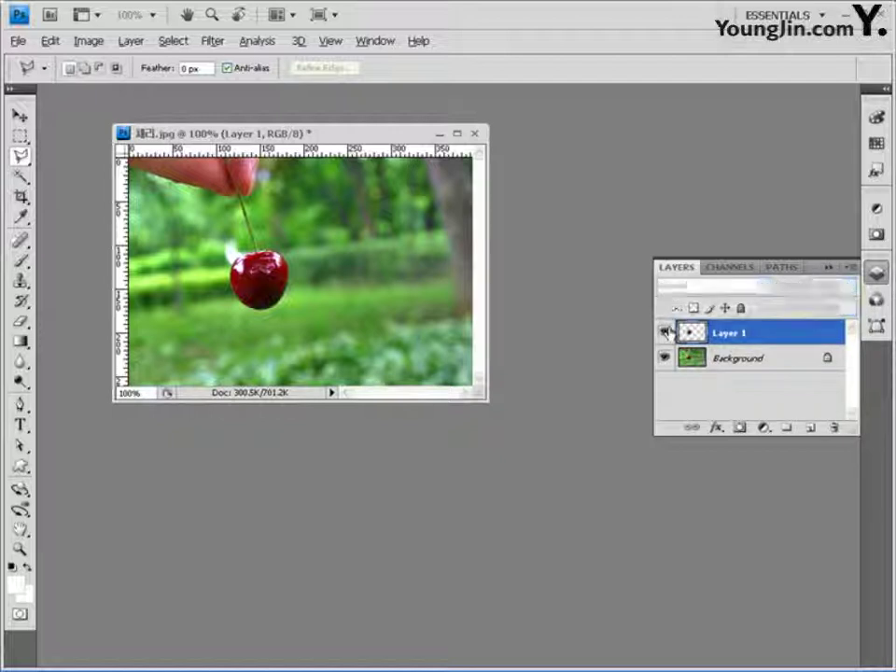
left_click(663, 358)
left_click(664, 358)
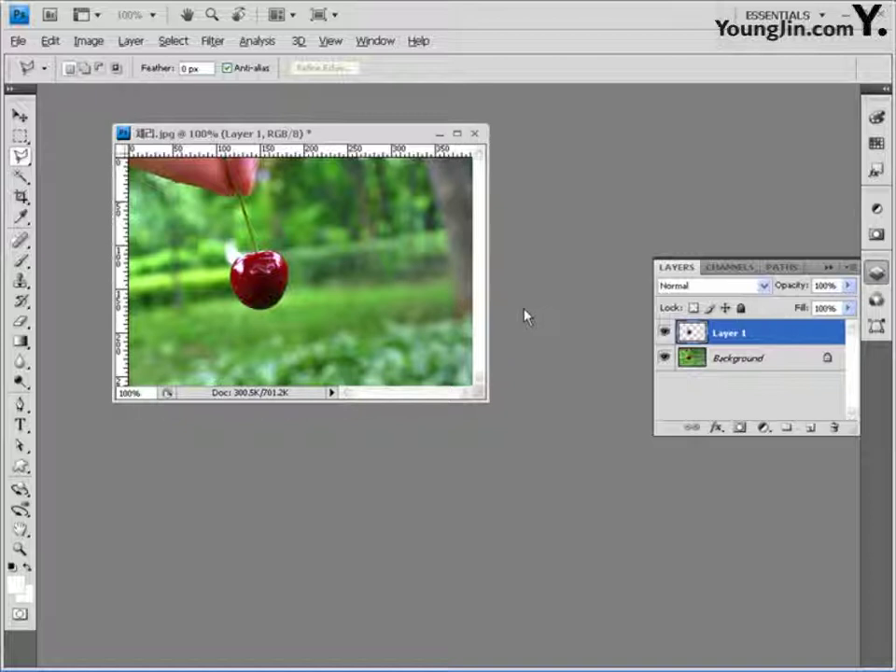
Scale the copied cherry proportionally to about 65%, rotate it about -27°, and position it just above and right of the original cherry.
key("ctrl+t")
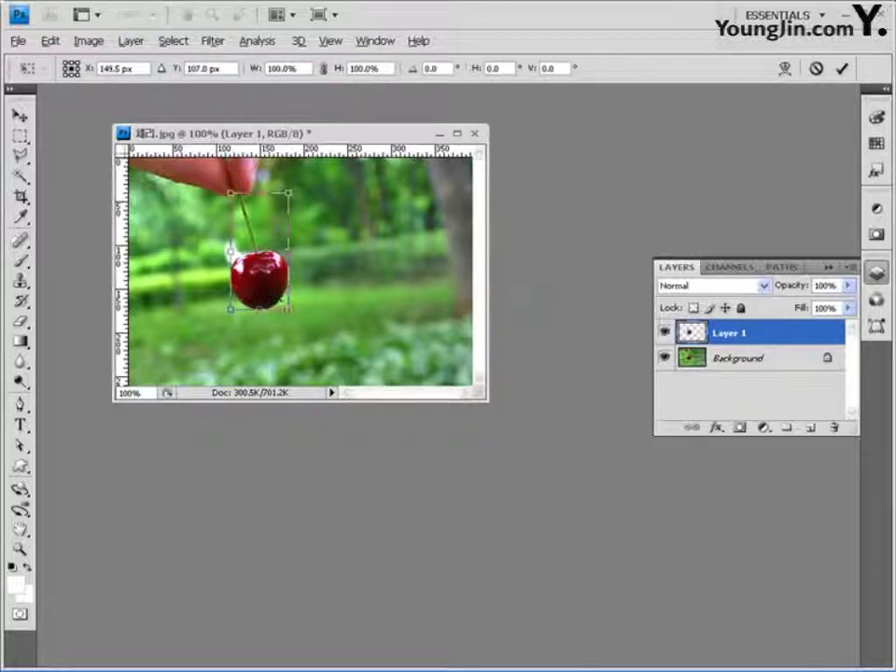
left_click_drag(288, 309, 271, 274)
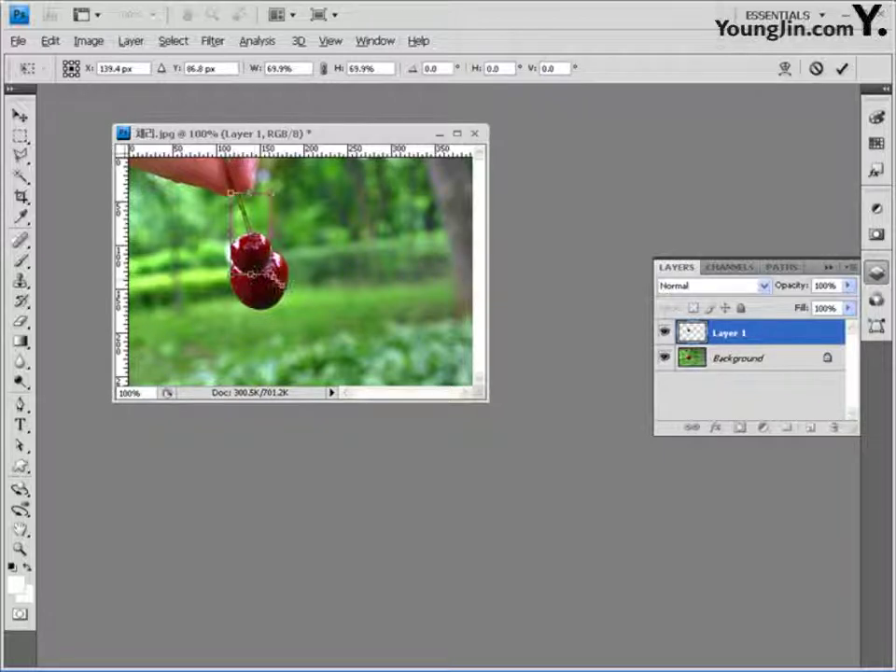
left_click_drag(226, 244, 305, 252)
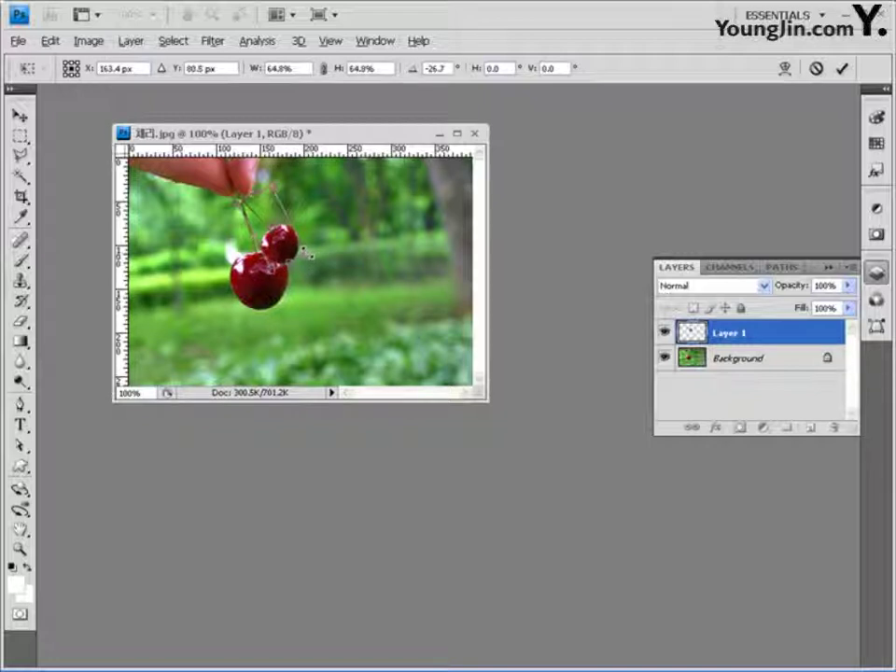
key("Return")
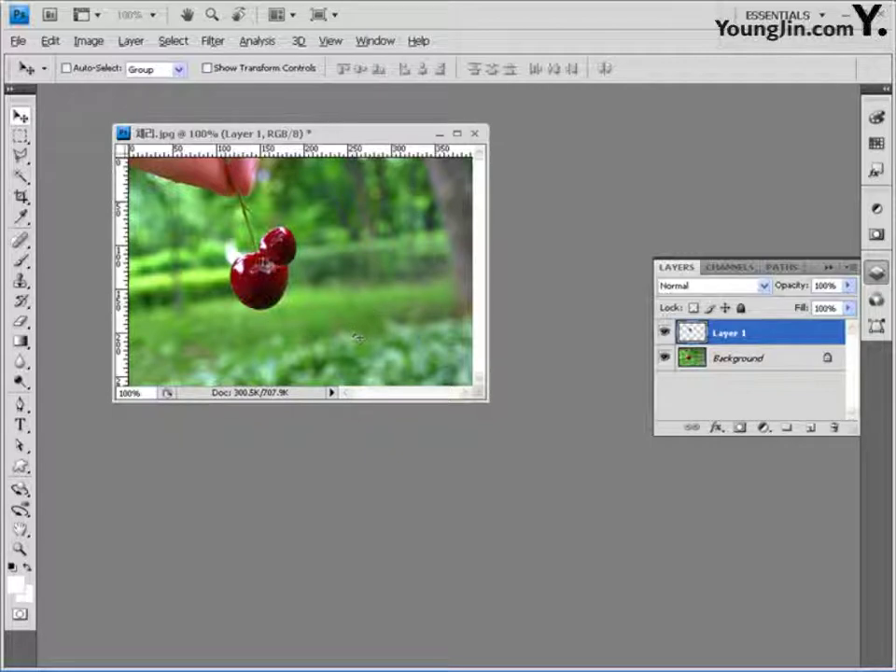
left_click_drag(282, 241, 279, 241)
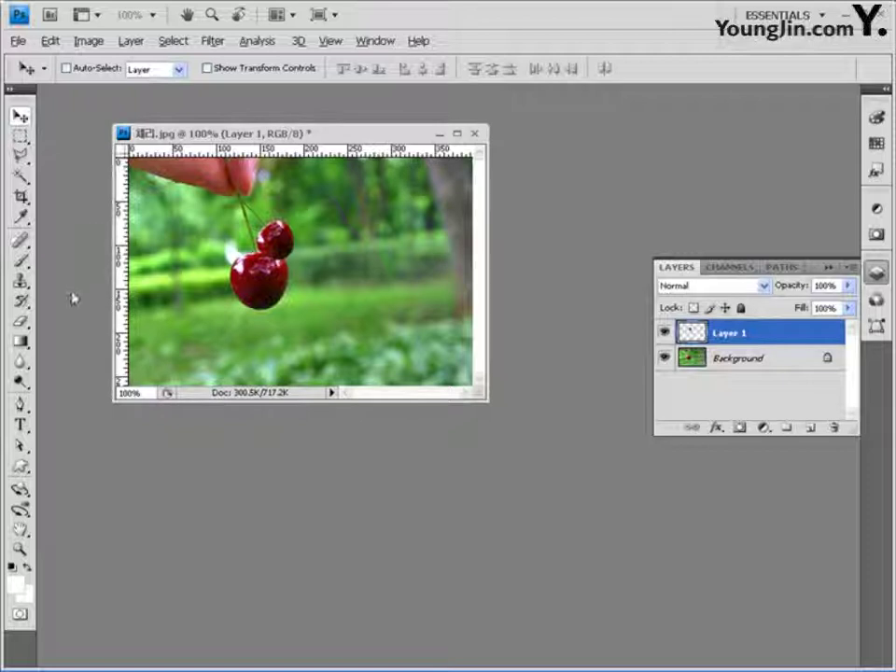
Add the horizontal text CHERRY in white Arial Regular at 48 pt across the lower-right area of the cherry photo.
left_click(20, 425)
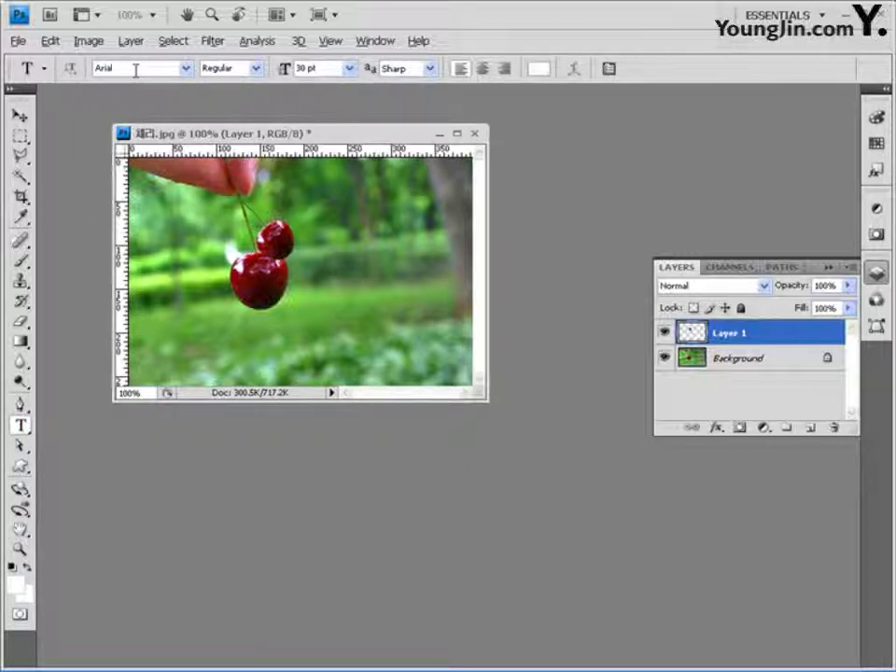
double_click(305, 65)
type("48")
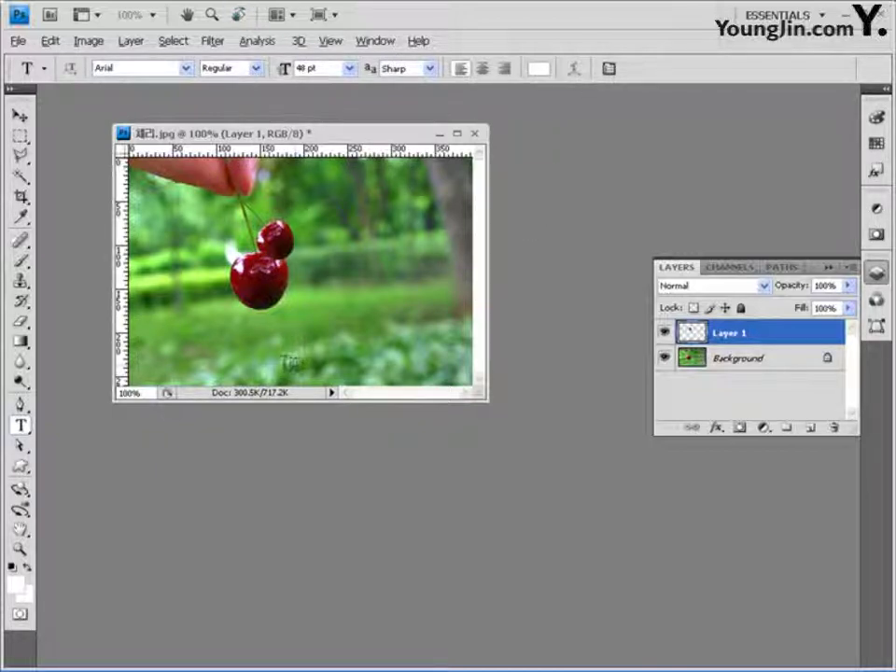
left_click(289, 359)
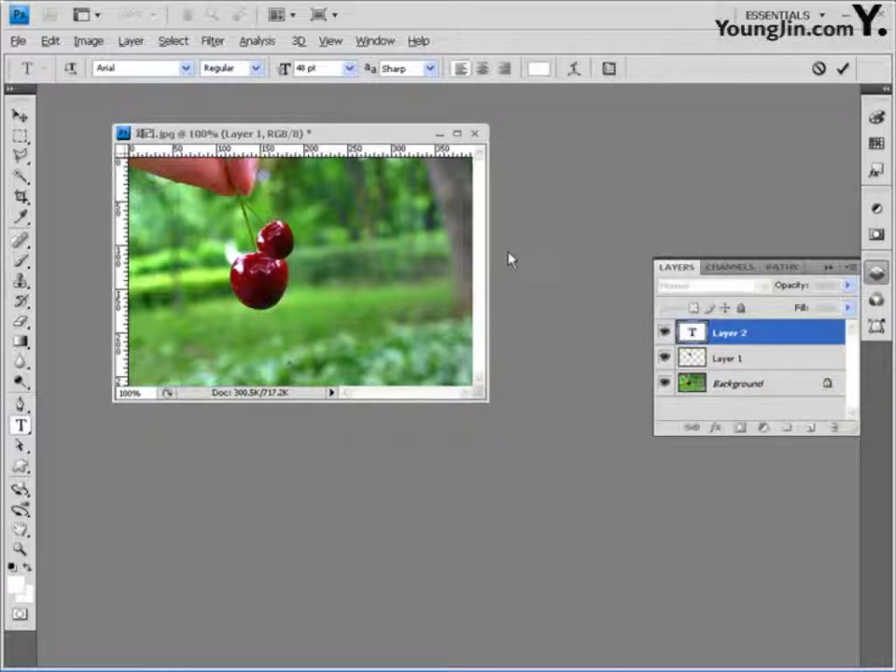
type("CHERRY")
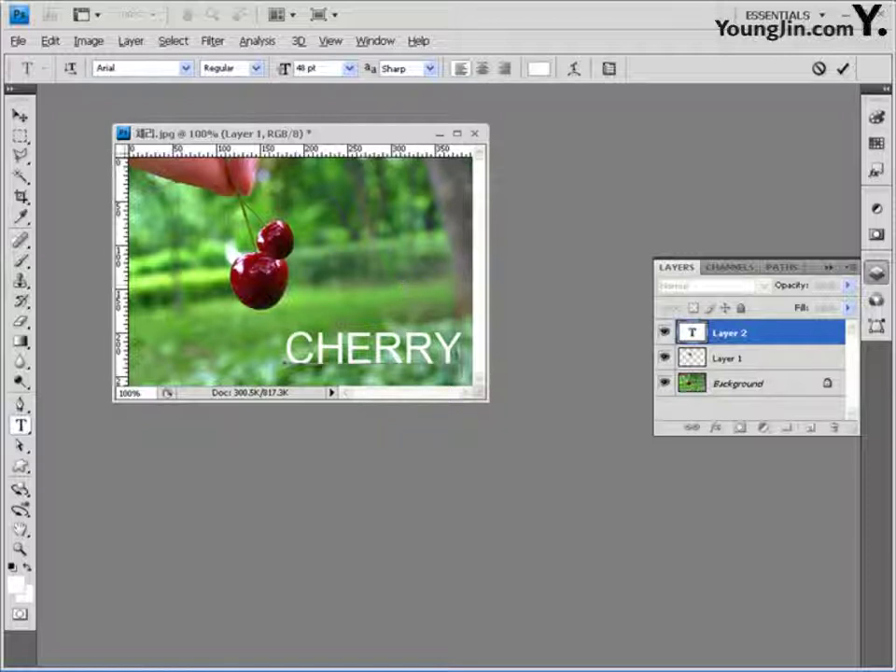
left_click_drag(439, 288, 432, 298)
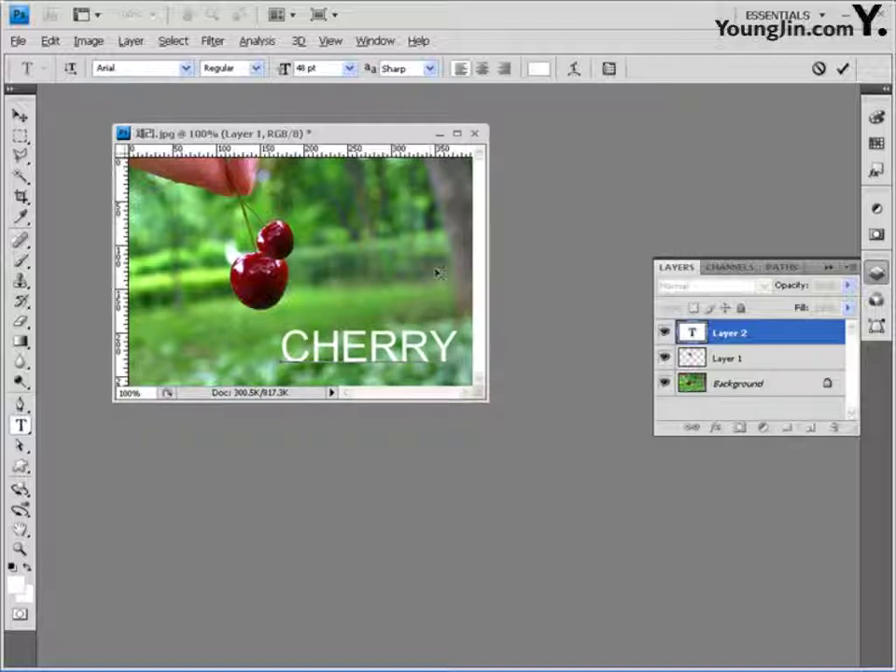
left_click(690, 333)
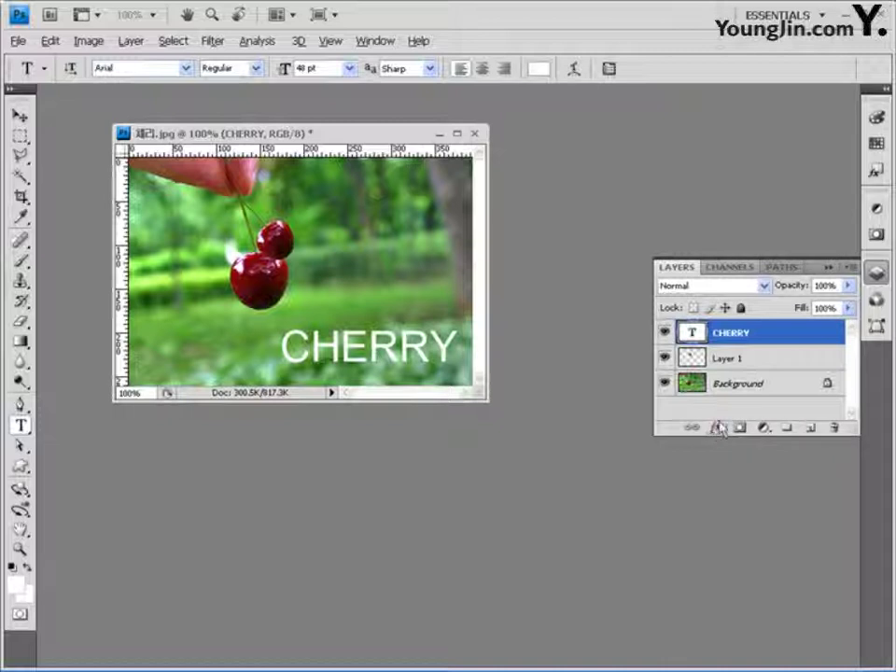
left_click(131, 42)
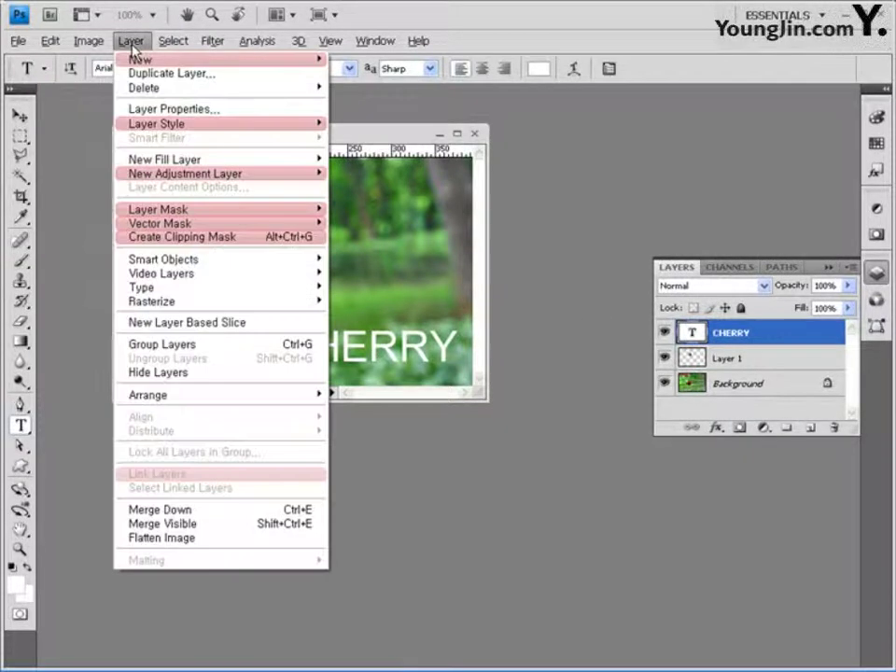
mouse_move(259, 131)
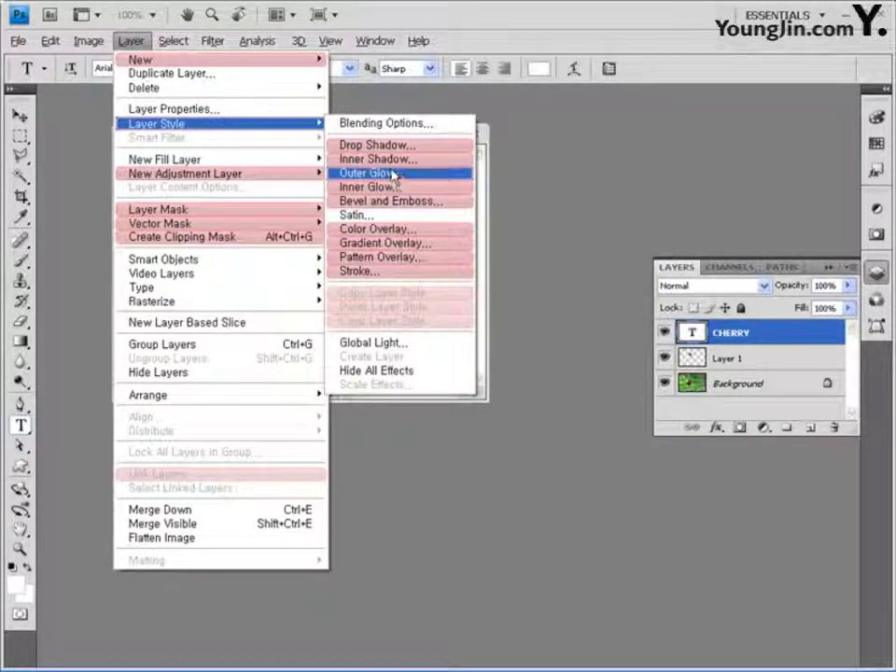
left_click(668, 28)
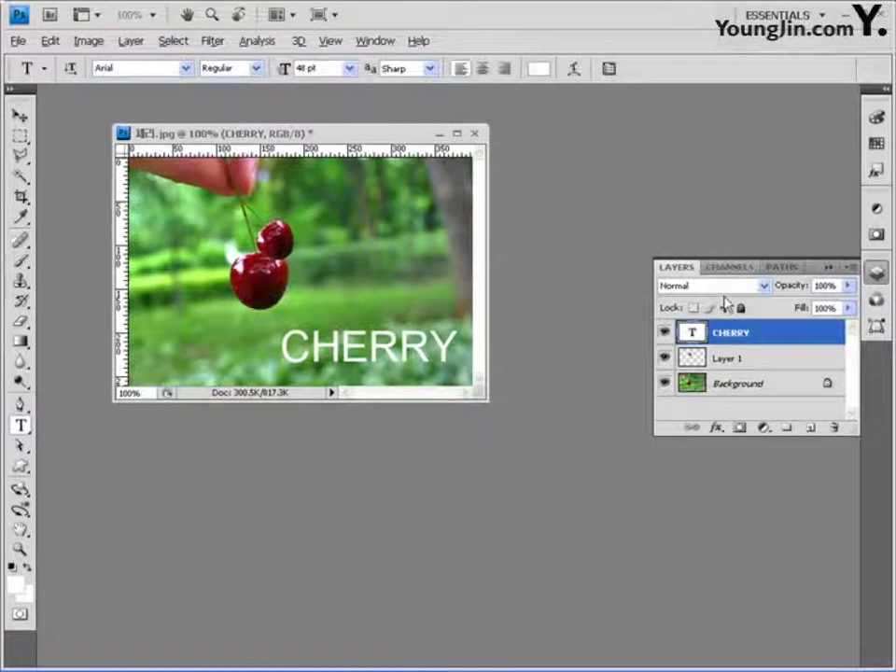
Give the CHERRY text layer a 2 px white Stroke positioned outside.
left_click(715, 428)
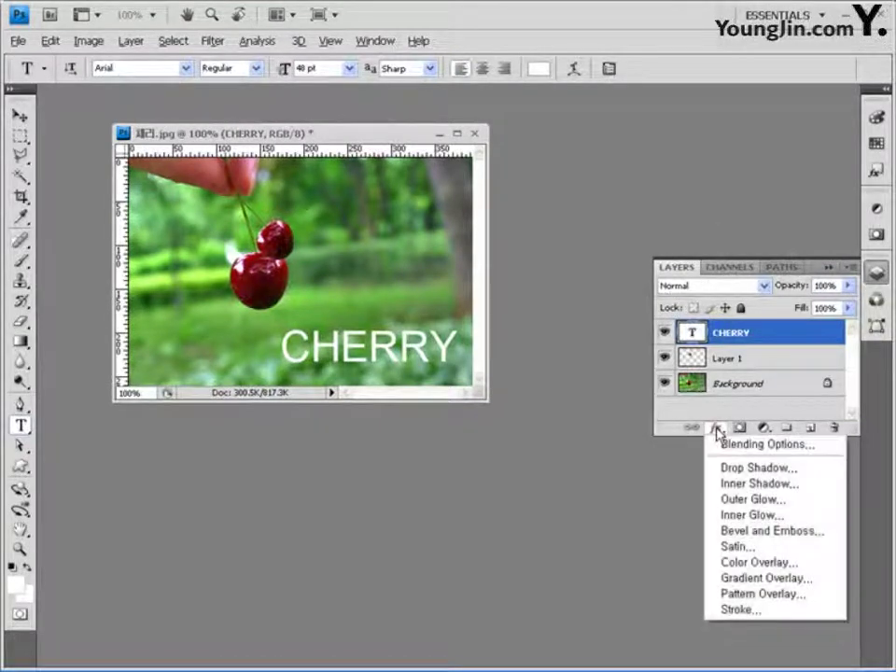
left_click(737, 610)
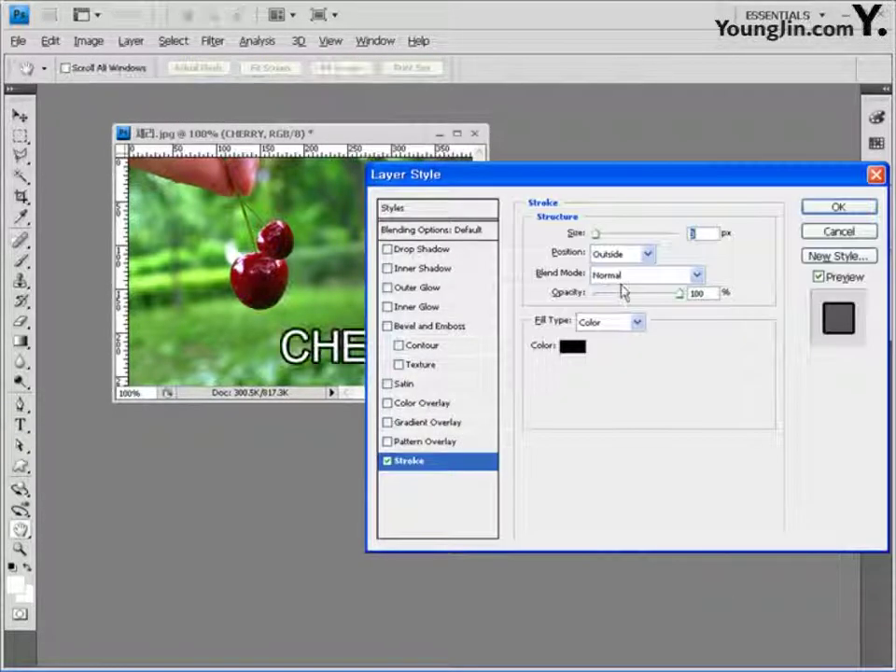
type("2")
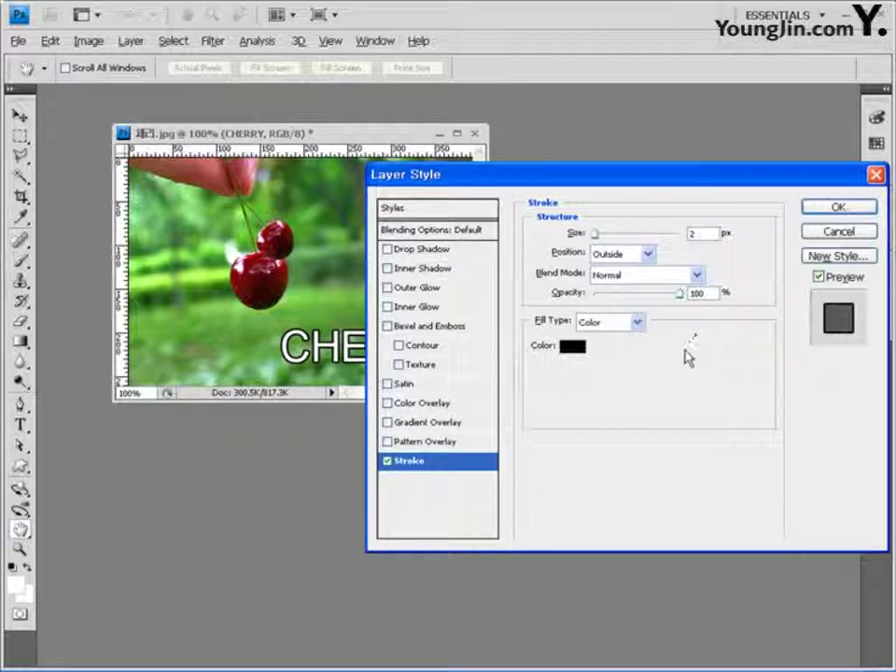
left_click(575, 347)
left_click(382, 299)
left_click(780, 286)
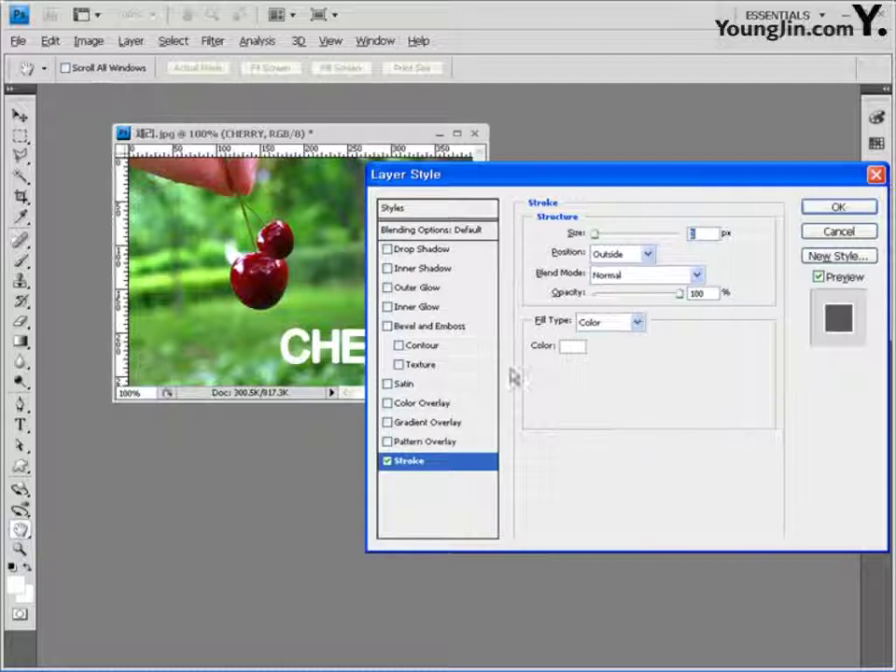
Enable a Gradient Overlay on the CHERRY text and look through the gradient presets and preset options.
left_click(418, 425)
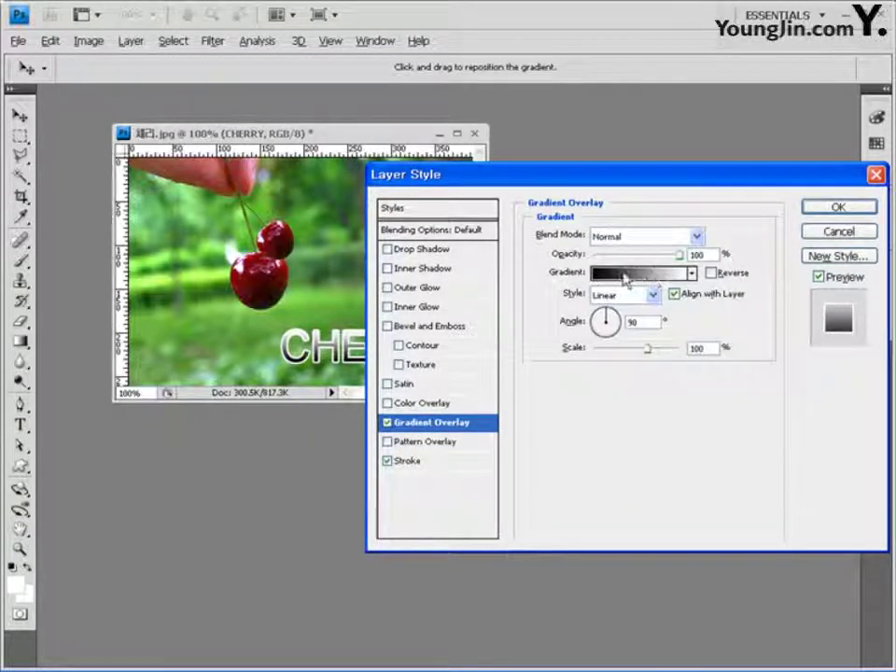
left_click(692, 273)
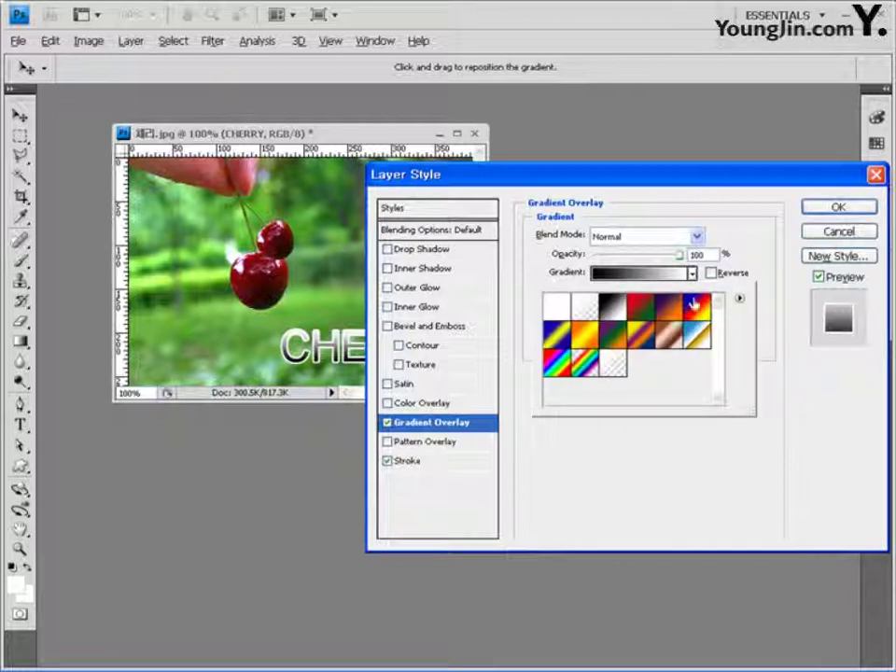
left_click(739, 299)
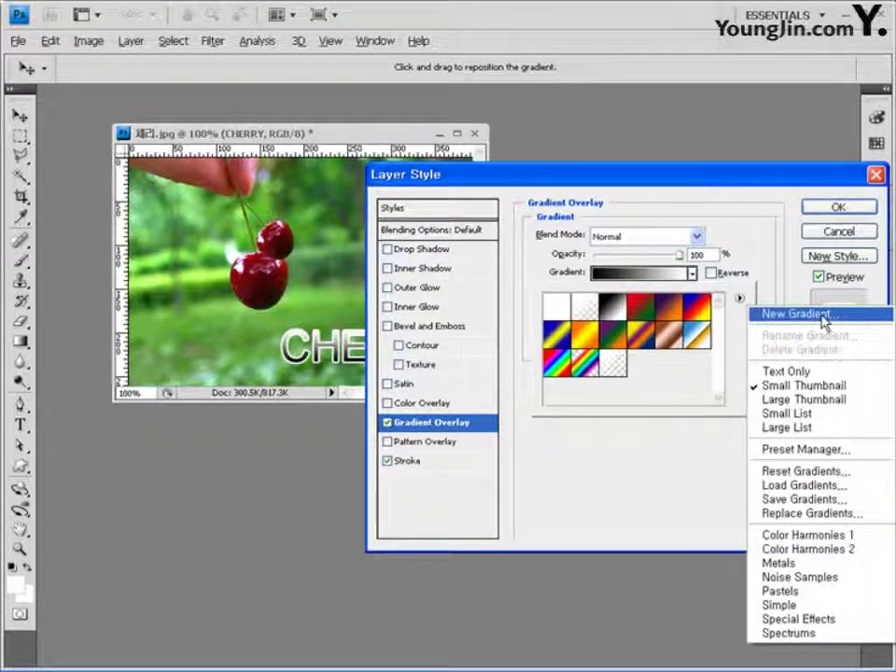
left_click(757, 229)
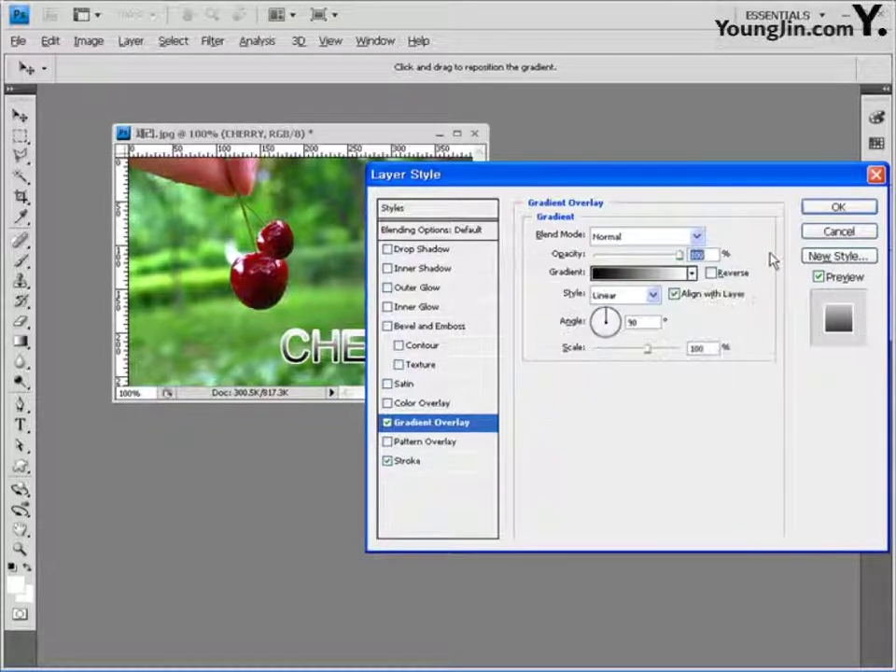
Set the starting colour stop of the text's overlay gradient to ff0033.
left_click(648, 280)
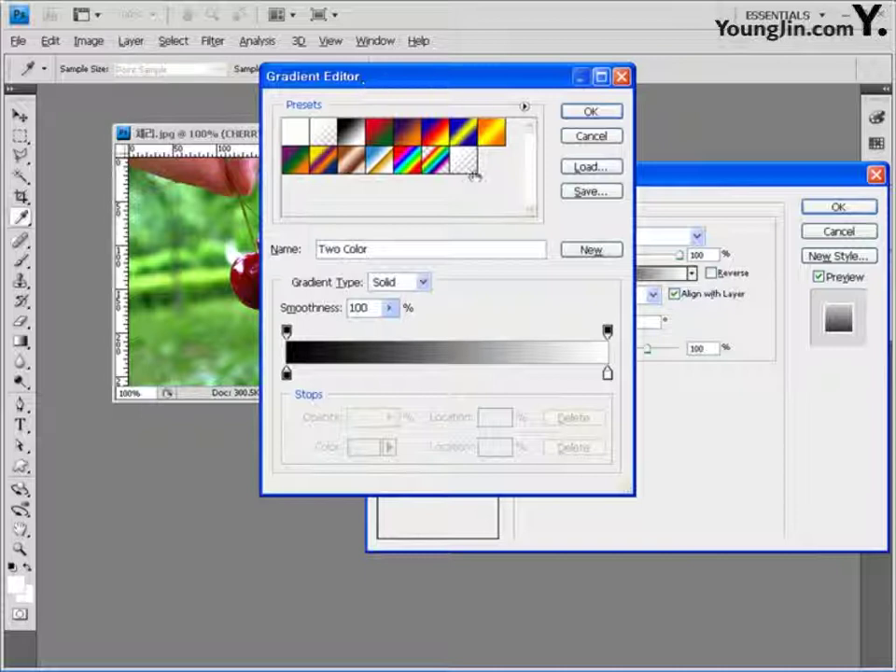
left_click(287, 374)
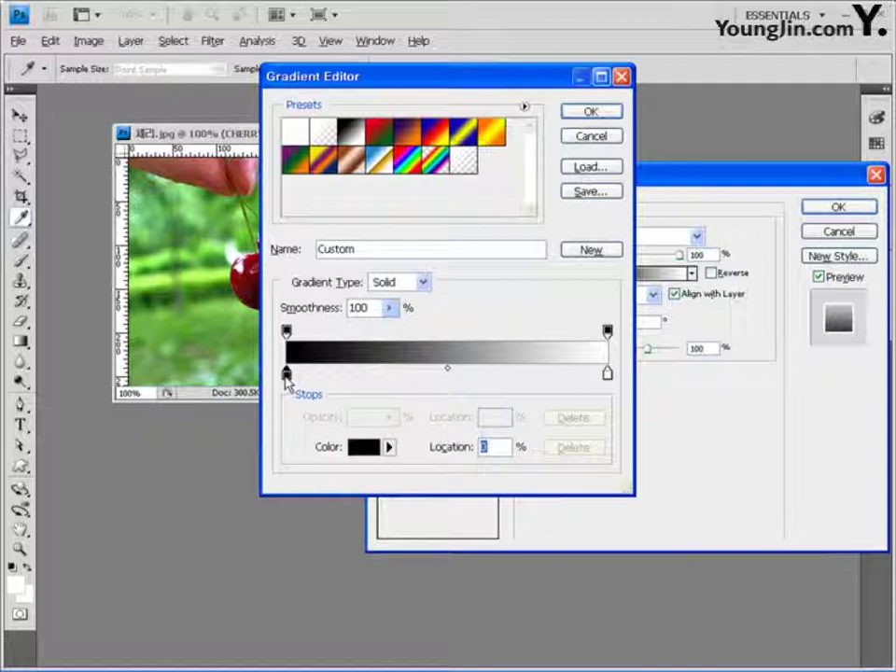
double_click(286, 375)
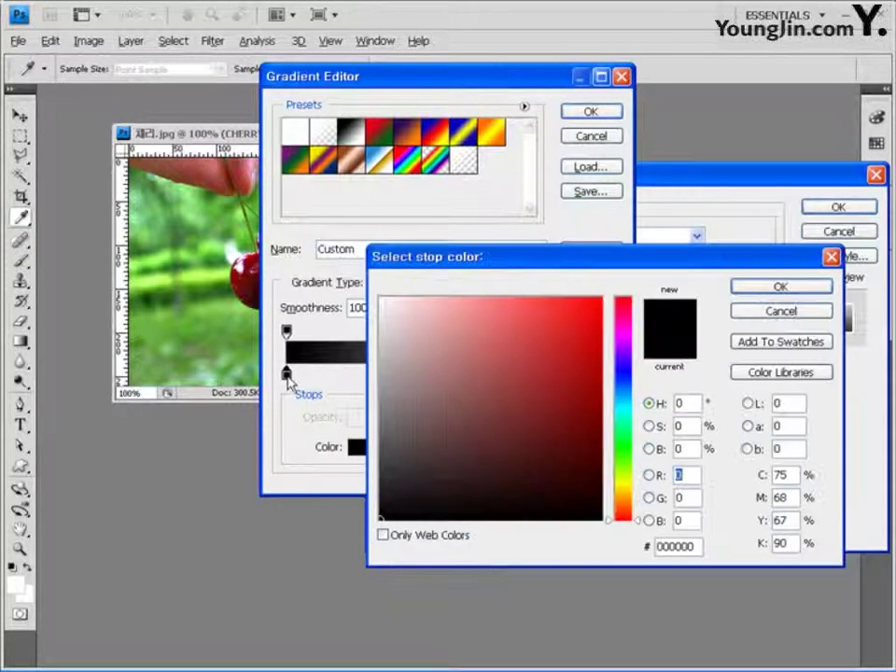
left_click_drag(614, 264, 439, 155)
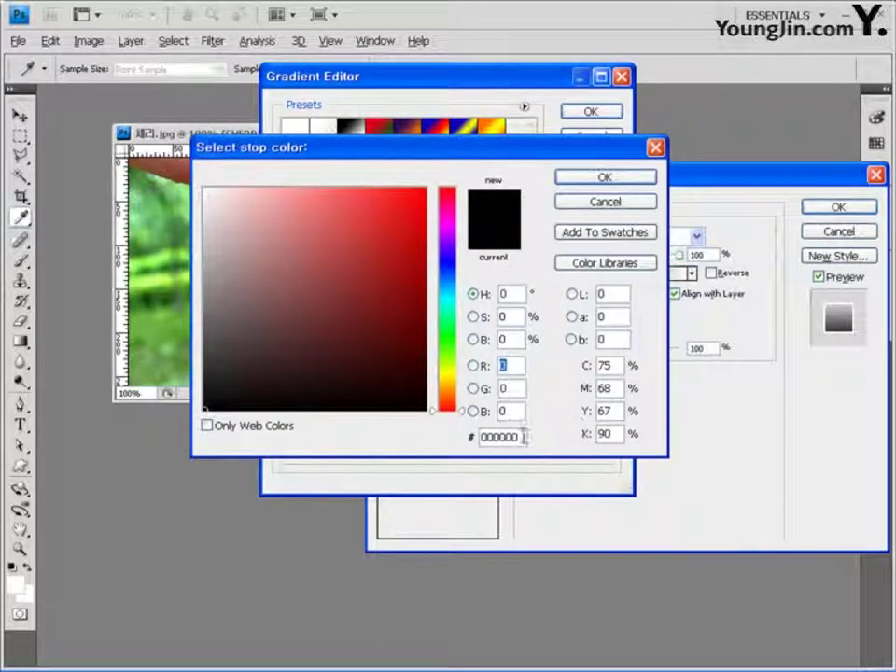
left_click_drag(525, 435, 354, 437)
type("ff00")
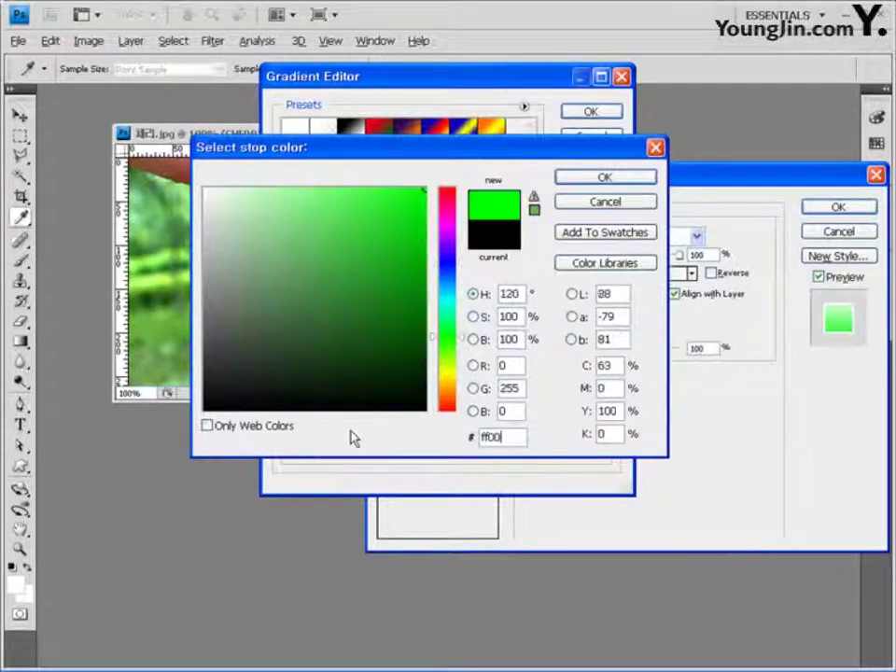
type("33")
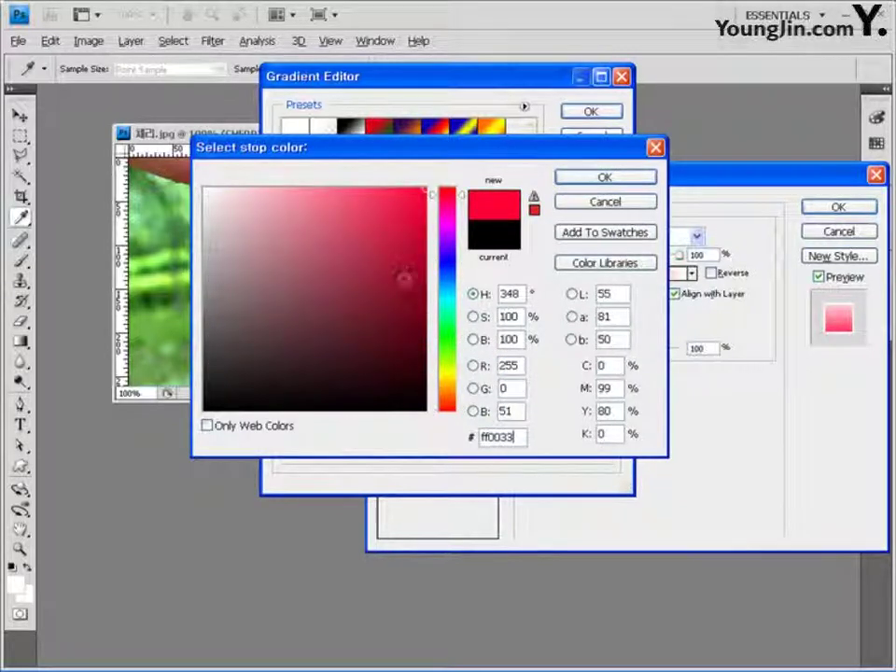
left_click(619, 179)
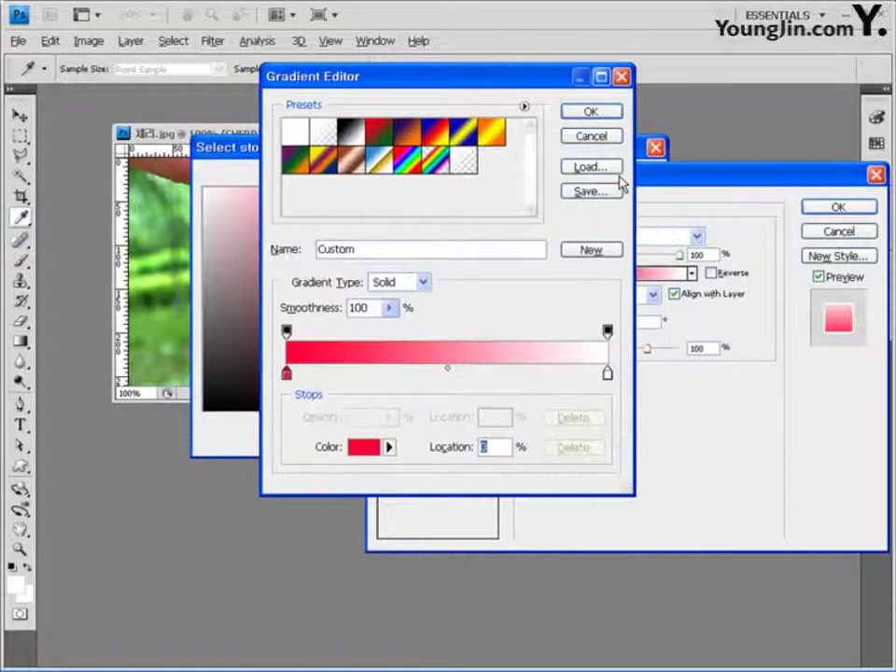
Set the gradient's end colour stop to ffff00 and apply the layer style to the CHERRY text.
left_click(608, 373)
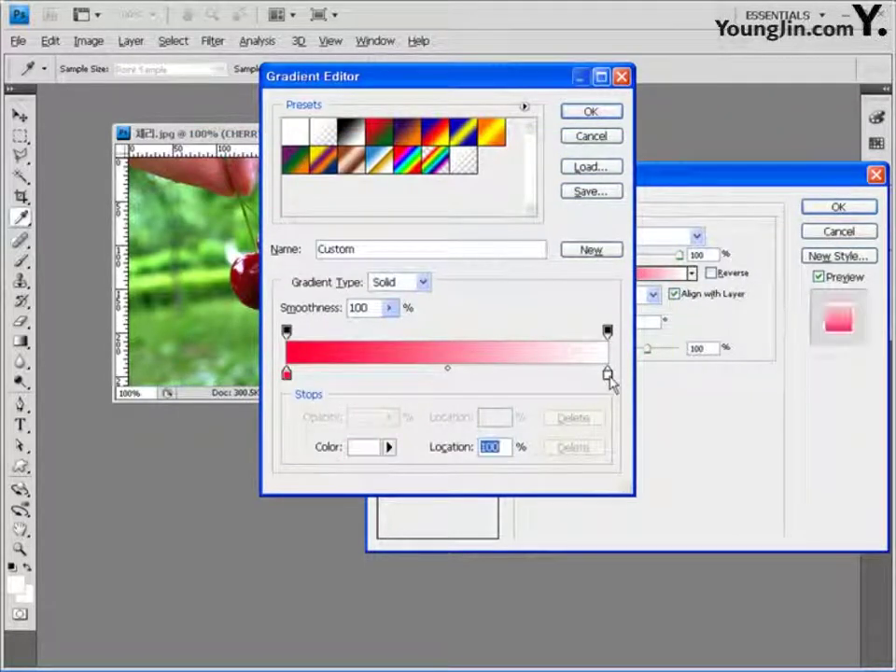
double_click(608, 373)
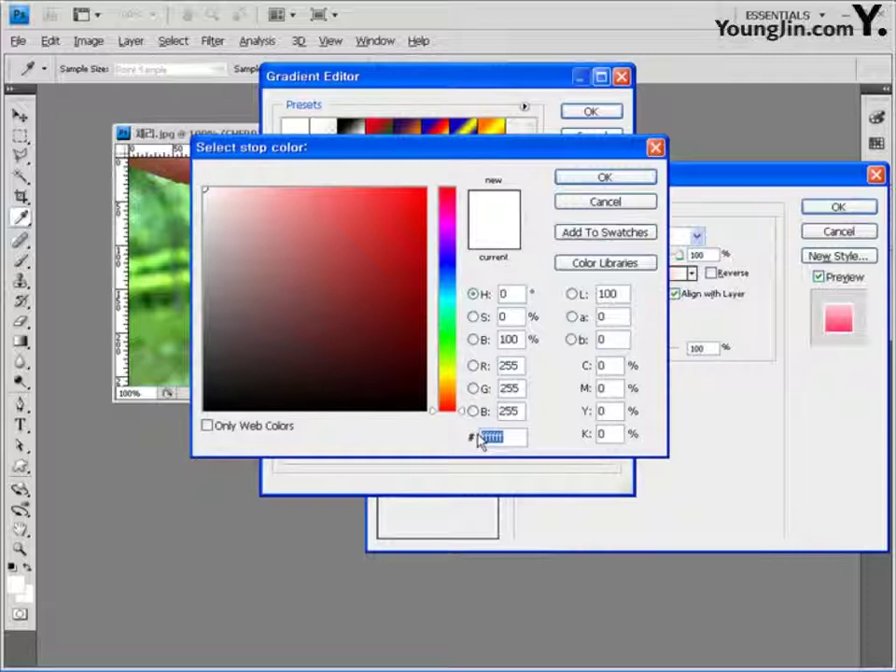
type("ffff00")
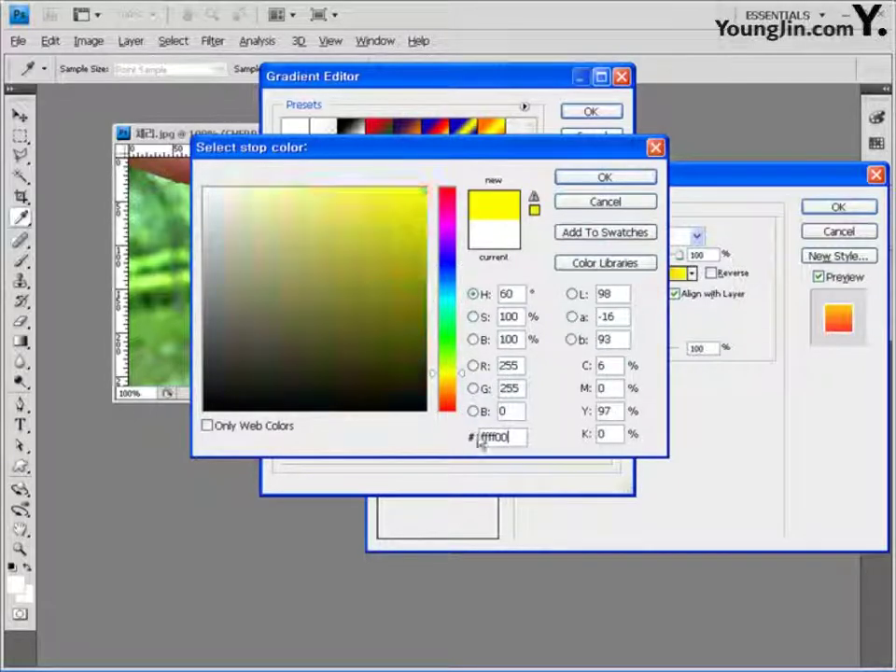
left_click(602, 177)
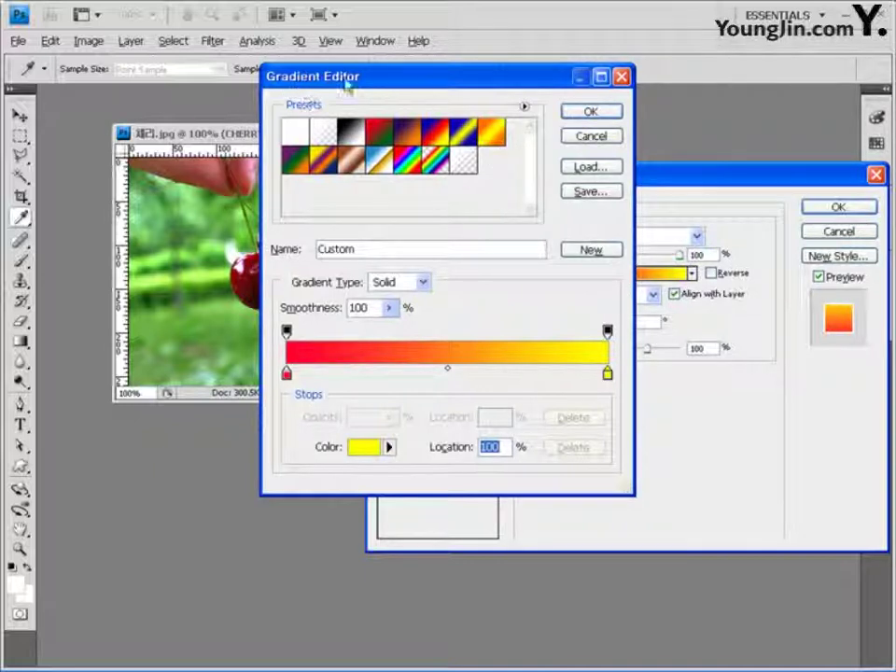
left_click(594, 114)
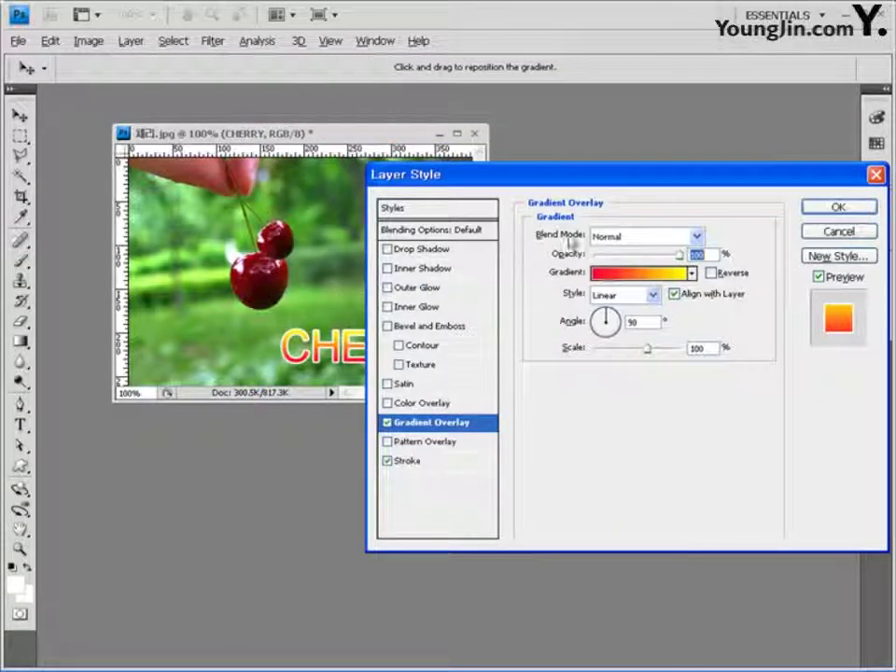
left_click(840, 207)
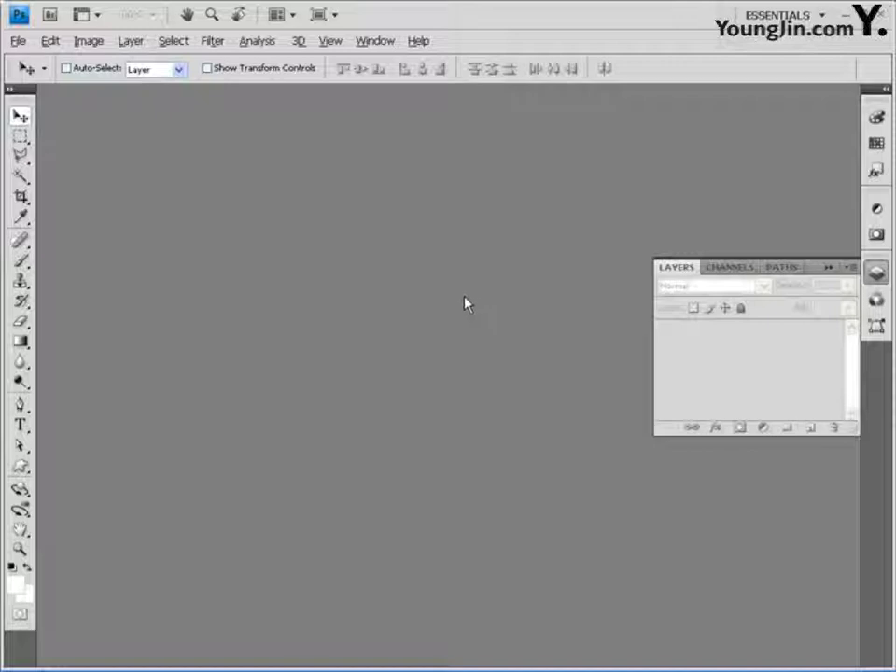
Open the image 정원.jpg from the Chapter01 folder.
double_click(250, 224)
left_click(252, 309)
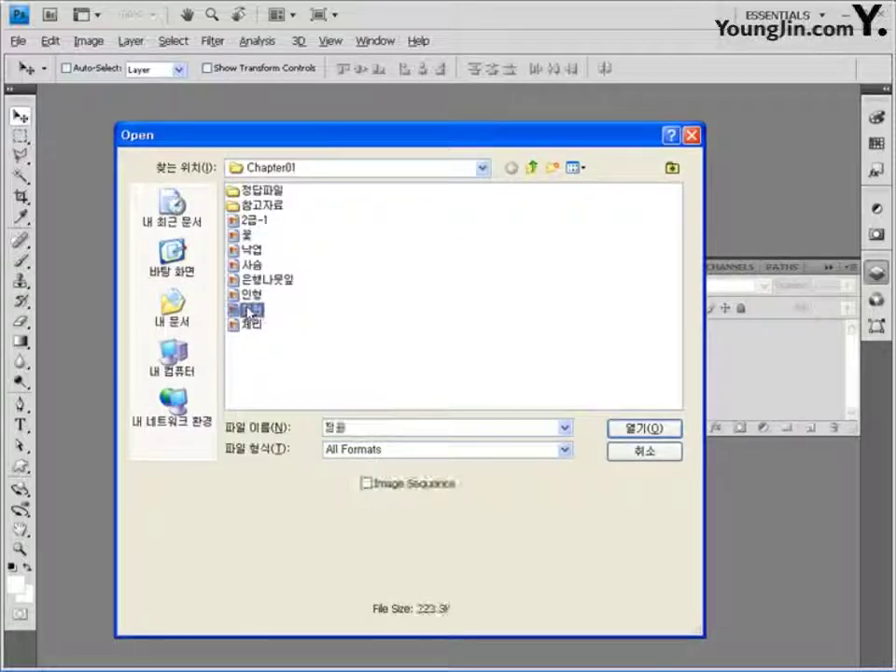
left_click(655, 428)
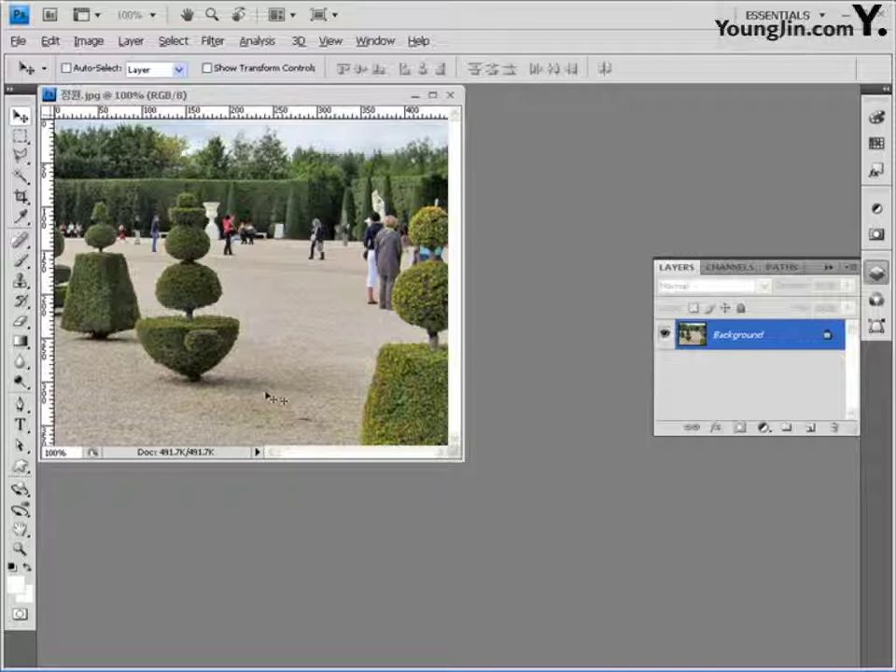
Sample the base of the tiered topiary with the Clone Stamp and paint a copy of its bowl-shaped bottom on the gravel beside it.
left_click(21, 282)
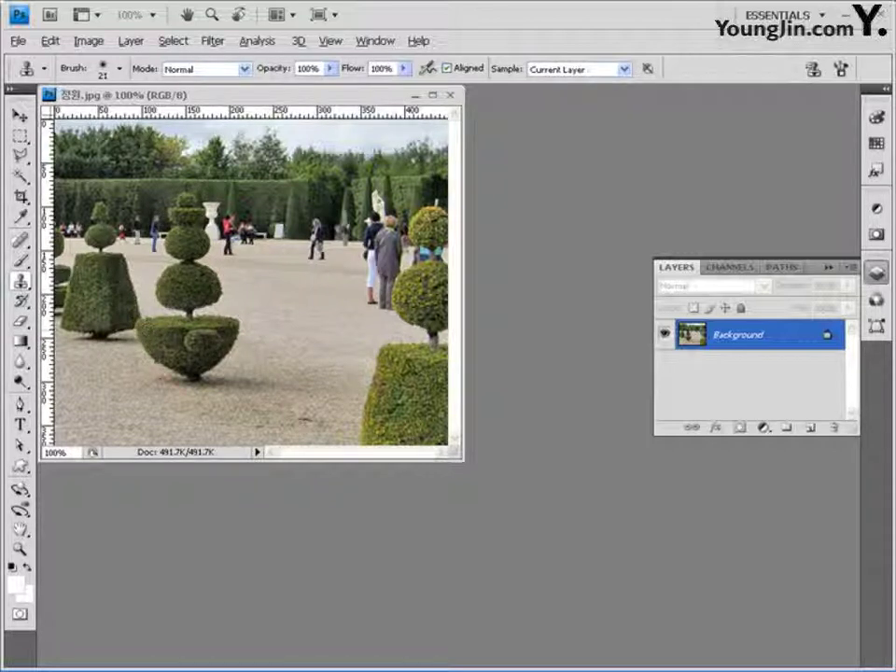
left_click(195, 378, "alt")
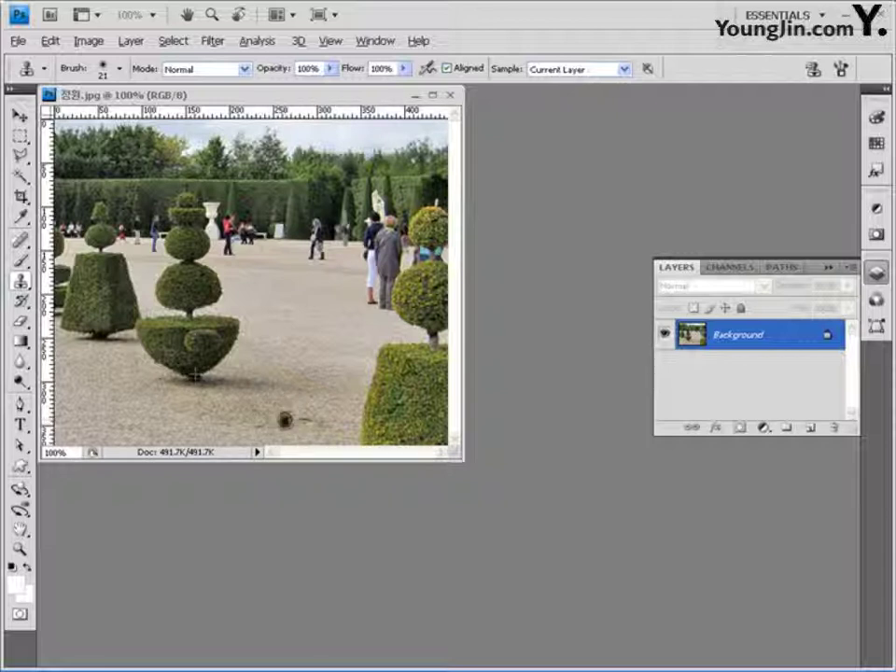
mouse_move(284, 422)
left_mouse_down()
mouse_move(321, 382)
mouse_move(317, 366)
mouse_move(233, 368)
left_mouse_up()
mouse_move(231, 371)
left_mouse_down()
mouse_move(244, 399)
mouse_move(282, 420)
mouse_move(274, 403)
mouse_move(285, 390)
mouse_move(268, 385)
mouse_move(285, 385)
mouse_move(283, 394)
mouse_move(289, 386)
left_mouse_up()
mouse_move(161, 250)
left_mouse_down()
mouse_move(131, 248)
mouse_move(126, 263)
mouse_move(142, 282)
mouse_move(220, 323)
mouse_move(292, 427)
mouse_move(304, 427)
mouse_move(233, 330)
mouse_move(281, 366)
mouse_move(242, 332)
mouse_move(271, 368)
left_mouse_up()
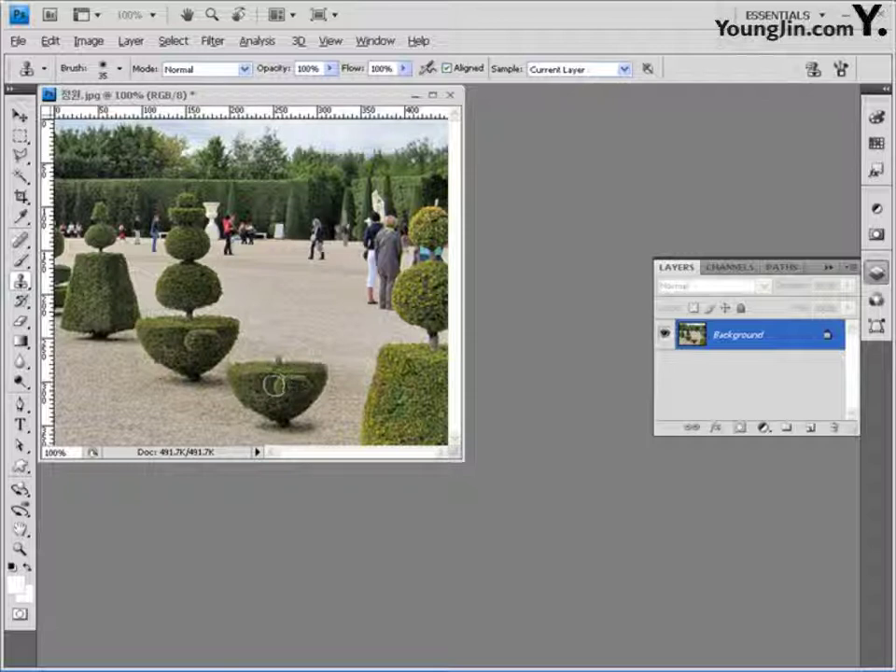
Reduce the Clone Stamp brush to 20 px and paint the topiary's upper tiers above the cloned bowl.
key("bracketleft")
key("bracketleft")
mouse_move(278, 360)
left_mouse_down()
mouse_move(297, 327)
mouse_move(289, 309)
mouse_move(273, 308)
mouse_move(253, 332)
left_mouse_up()
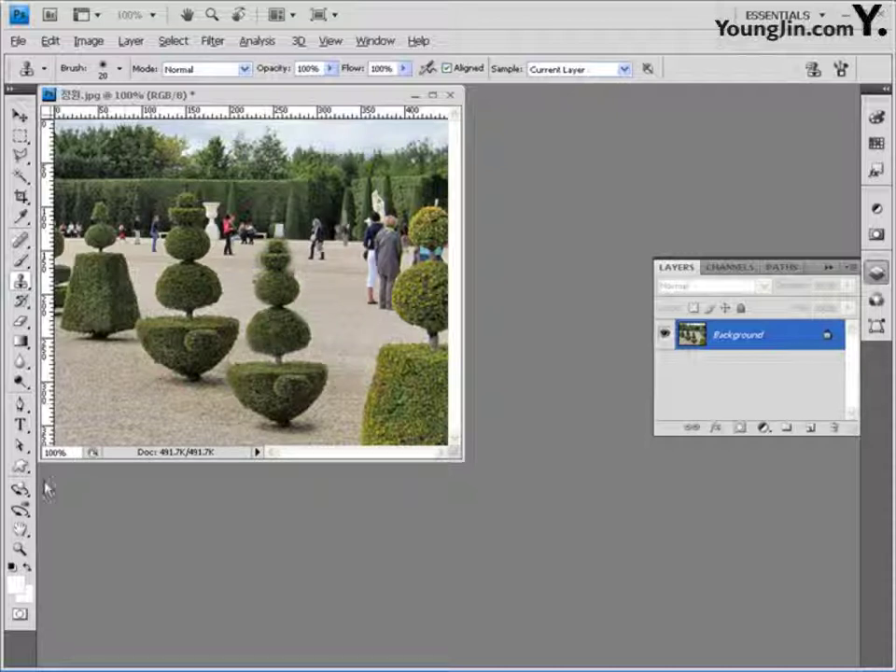
With the Custom Shape tool, reset the shape presets to the default set.
left_click(20, 465)
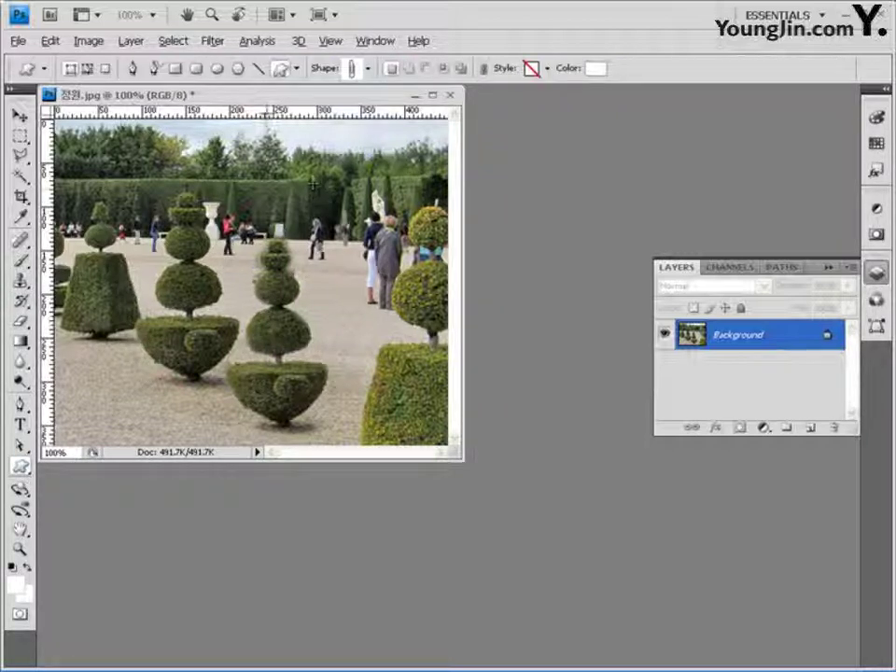
left_click(367, 68)
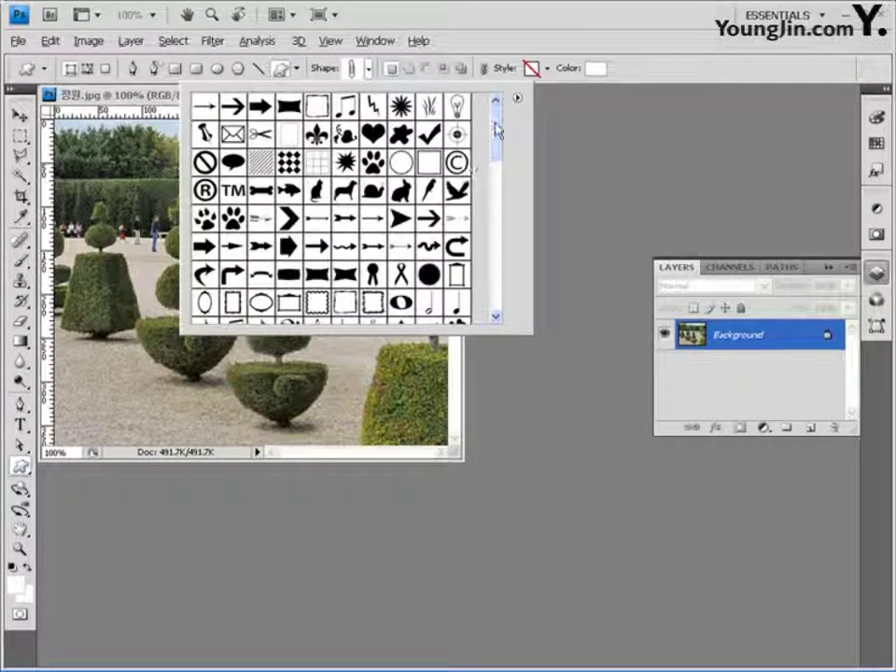
mouse_move(496, 126)
left_mouse_down()
mouse_move(496, 294)
mouse_move(506, 123)
left_mouse_up()
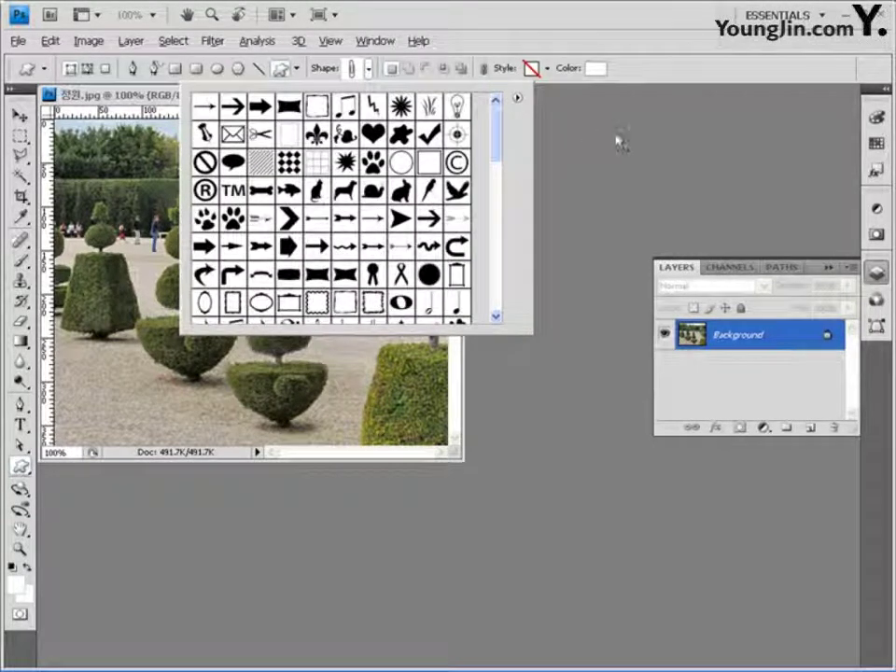
left_click(518, 98)
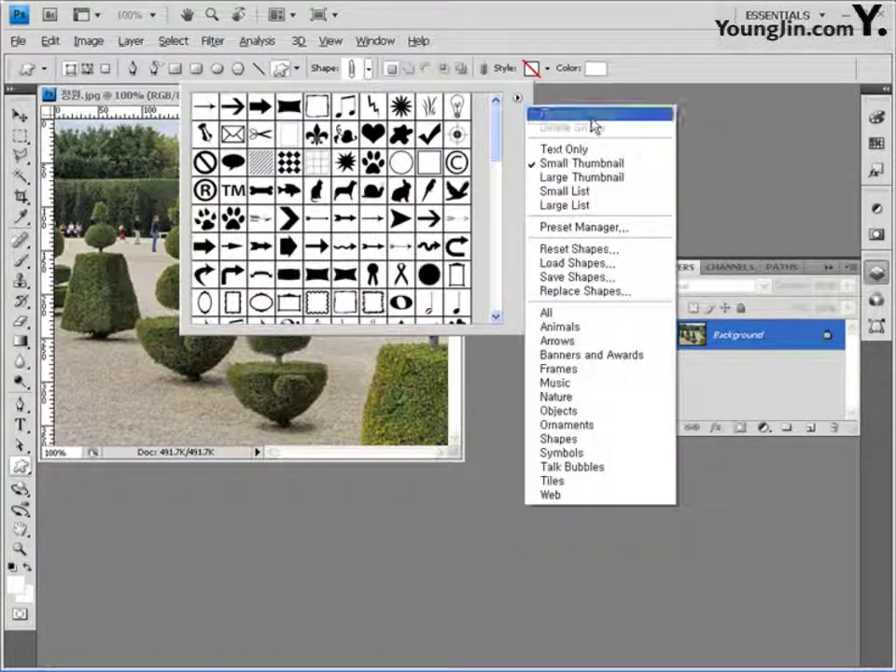
left_click(596, 250)
left_click(380, 275)
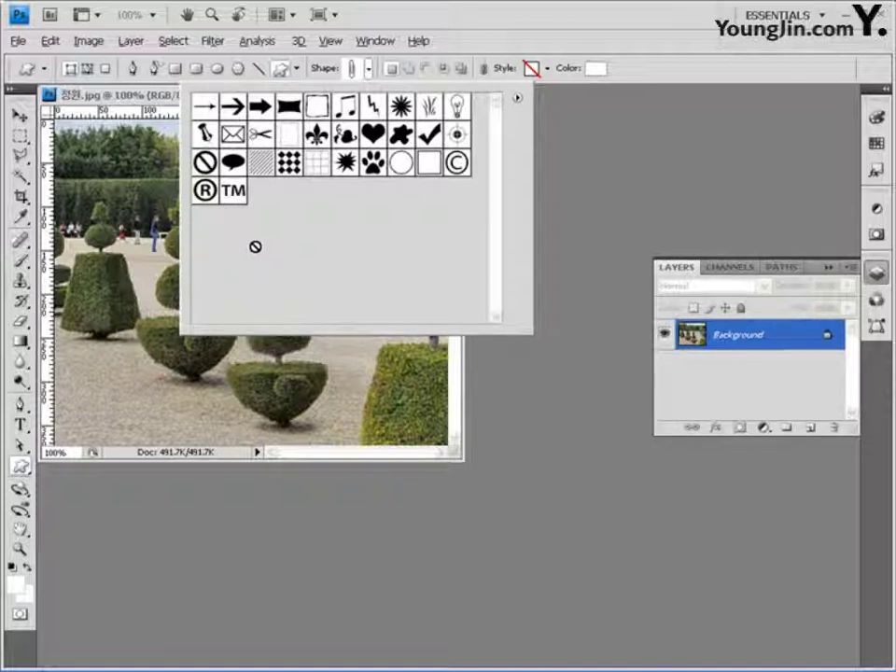
Append the All shape set to the custom shapes and choose the fern leaf shape.
left_click(517, 98)
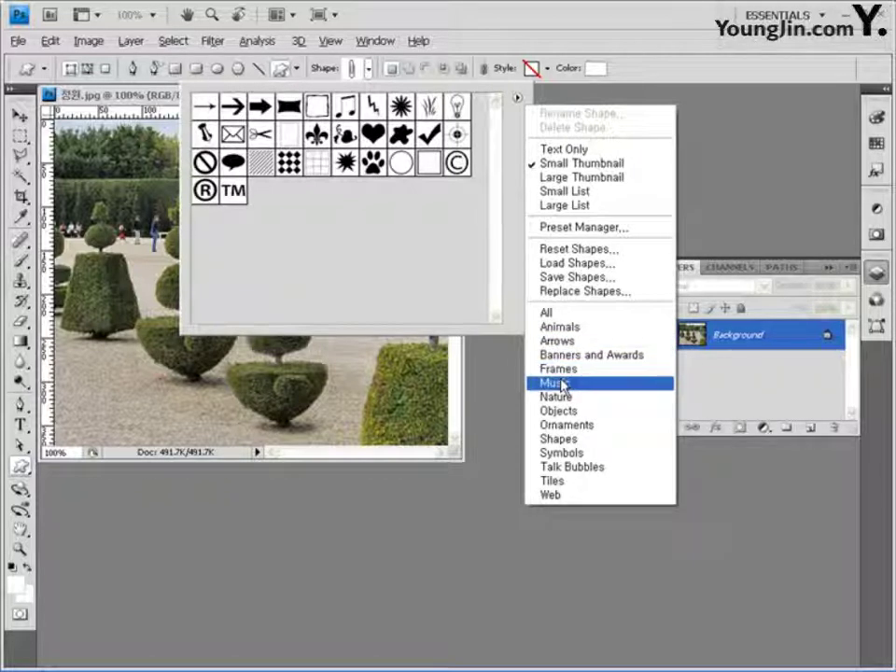
left_click(571, 314)
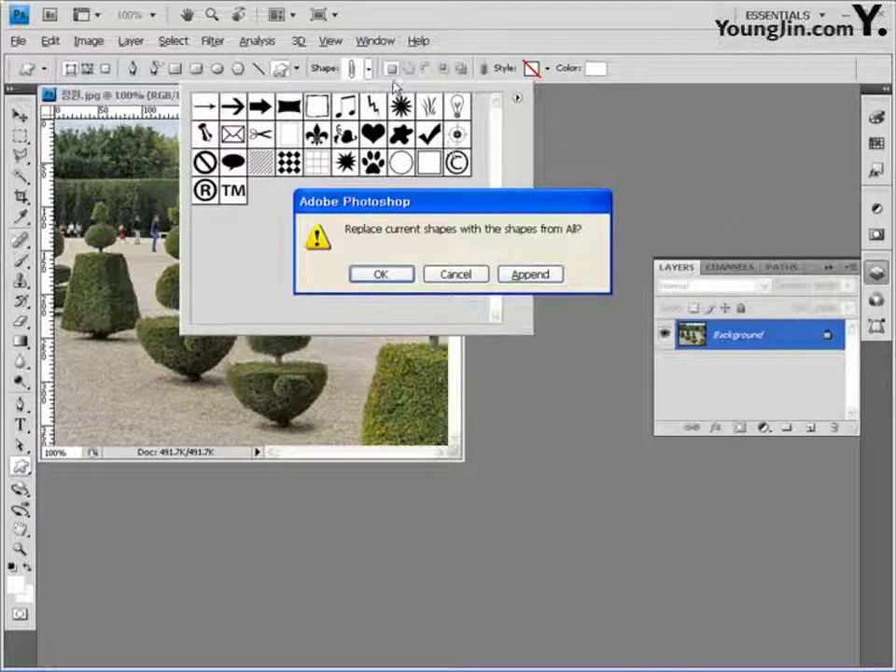
left_click(527, 276)
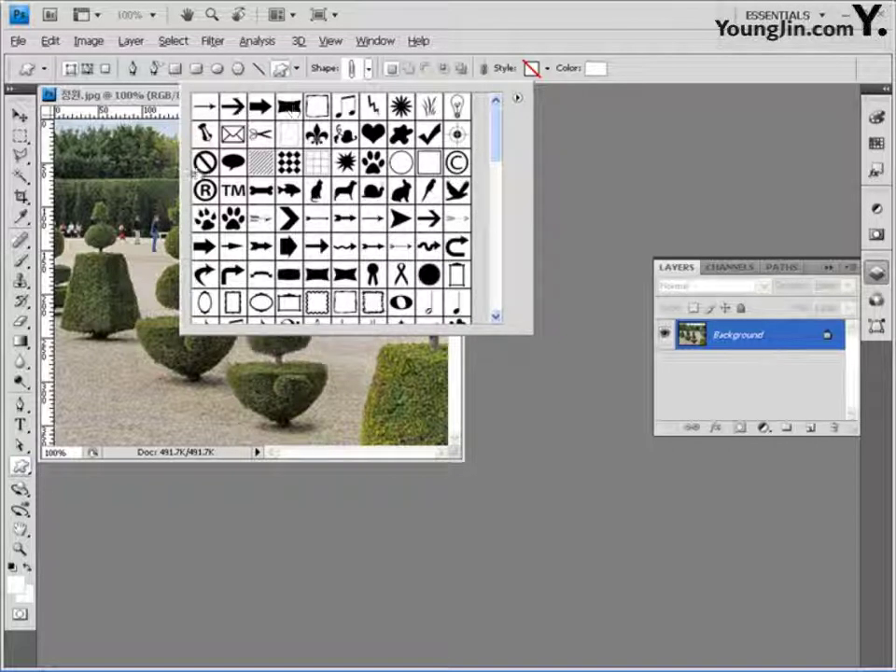
scroll(498, 157, "down", 5)
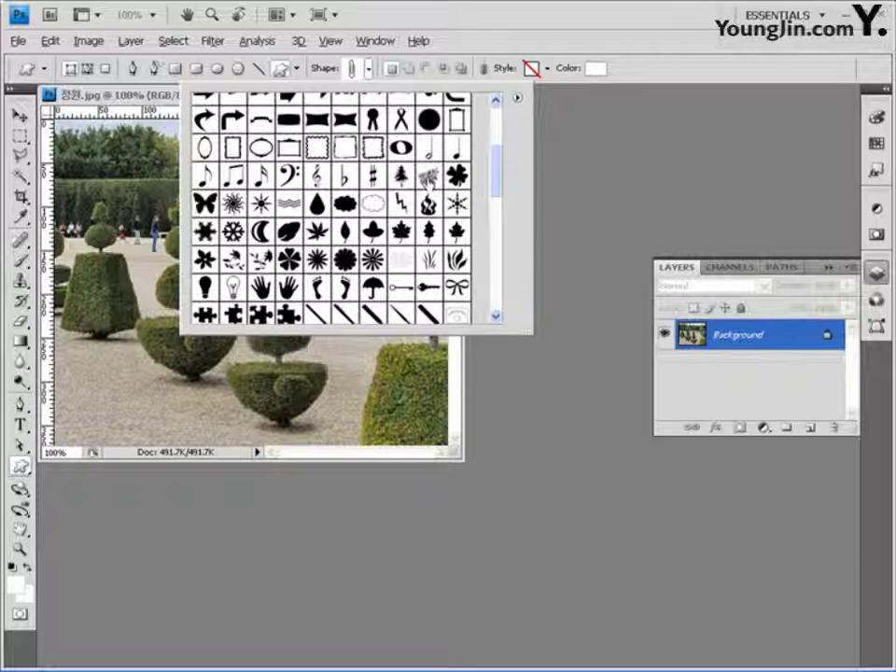
left_click(429, 176)
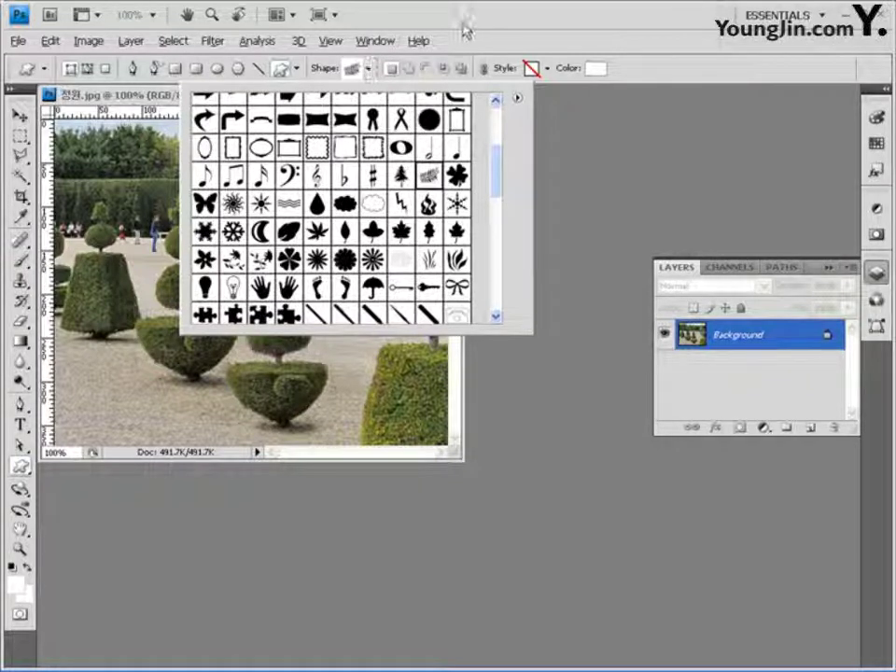
left_click(350, 23)
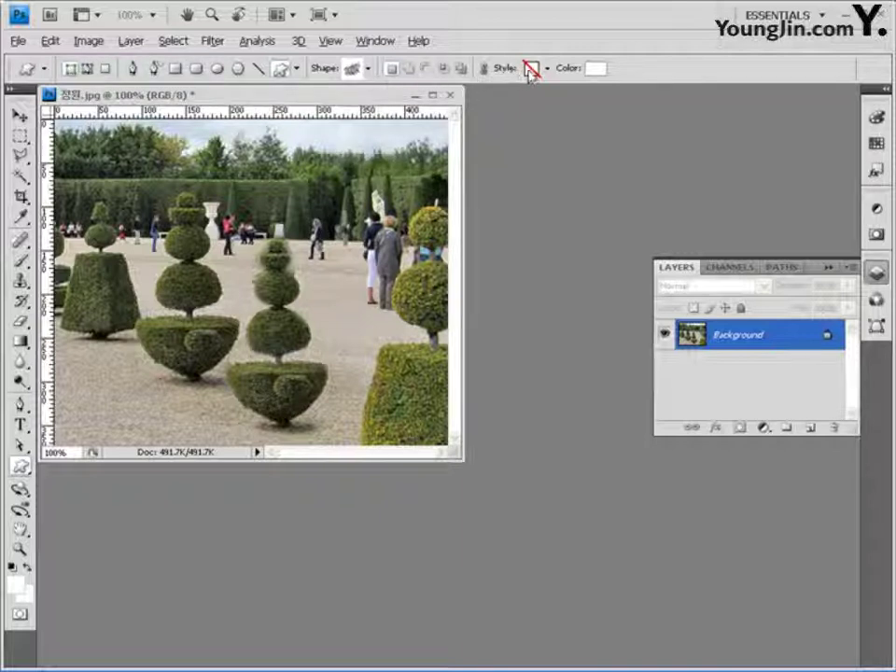
Set the custom shape's fill colour to 4e8b1c.
left_click(594, 71)
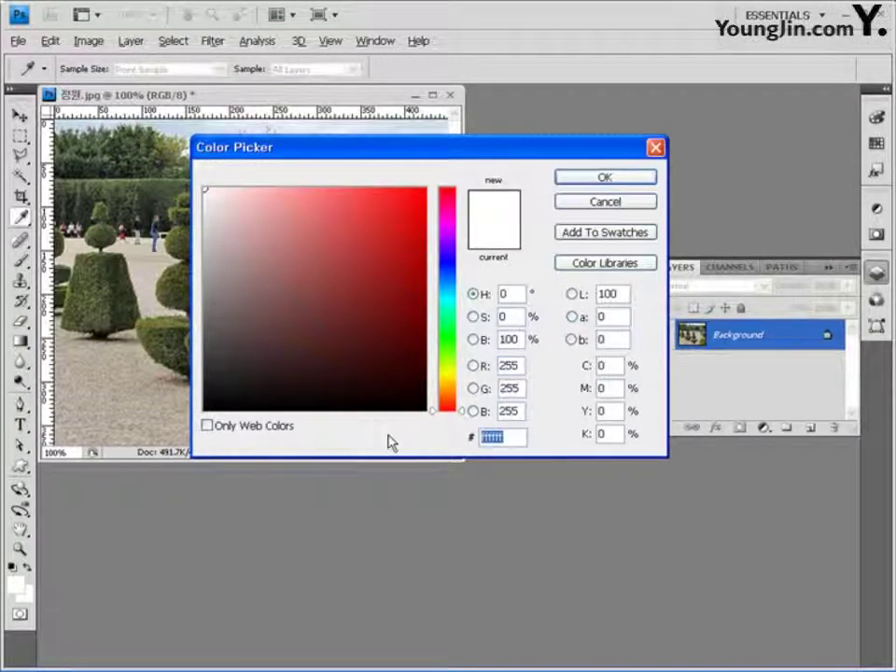
type("4eb")
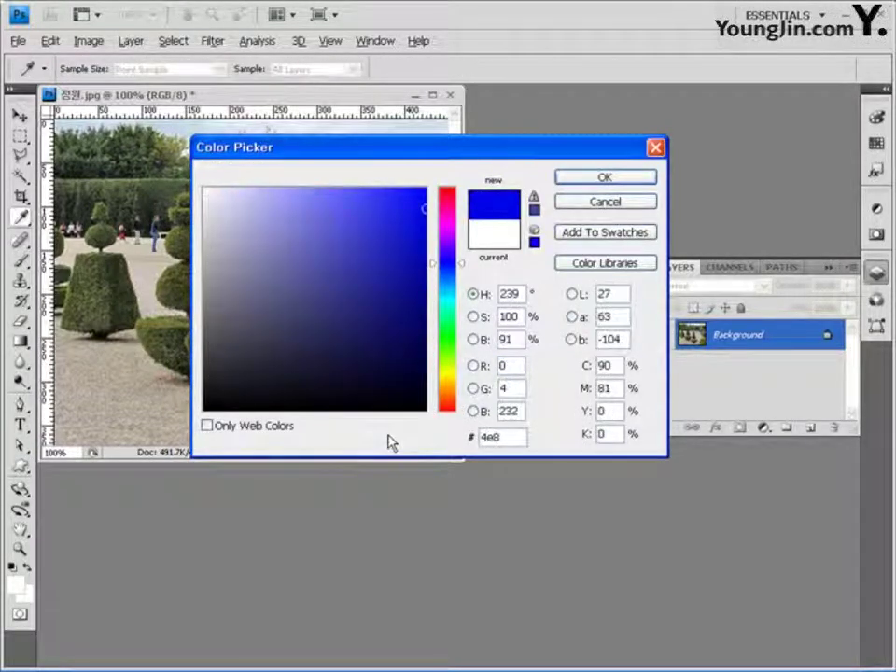
type("b1c")
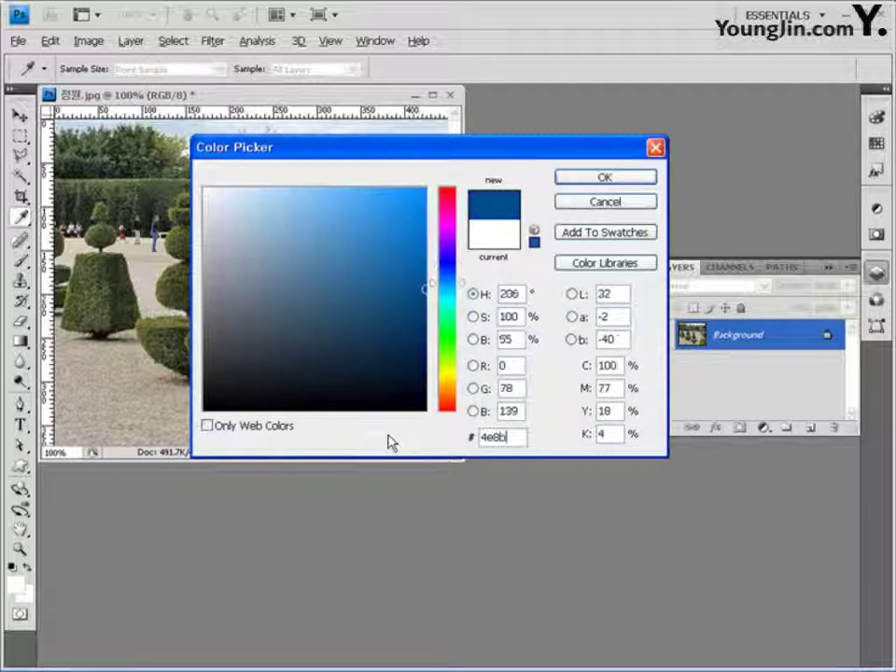
left_click(603, 177)
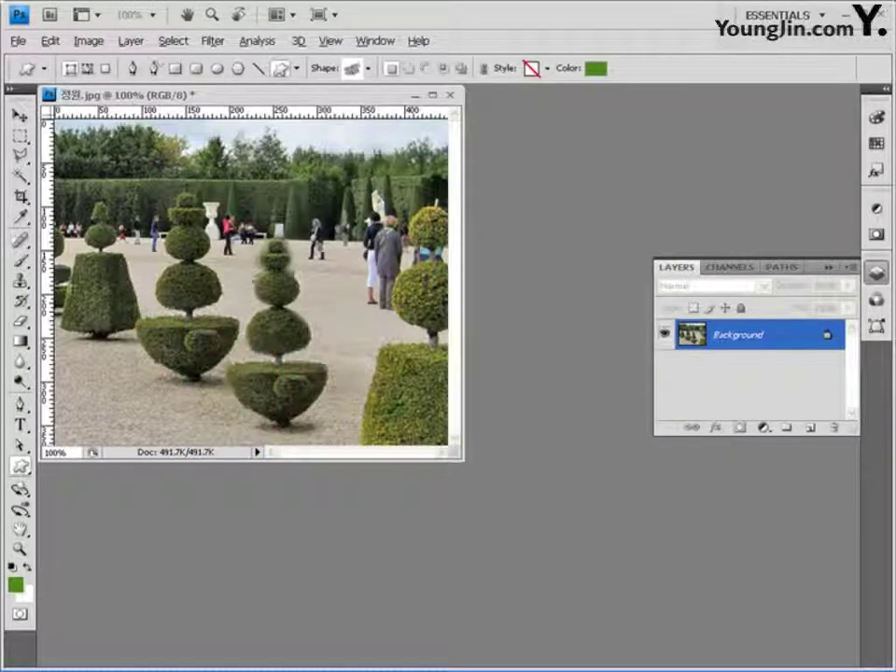
Draw a fern leaf across the lower part of the tiered topiary and move it into the image's lower-left corner.
left_click_drag(116, 296, 260, 418)
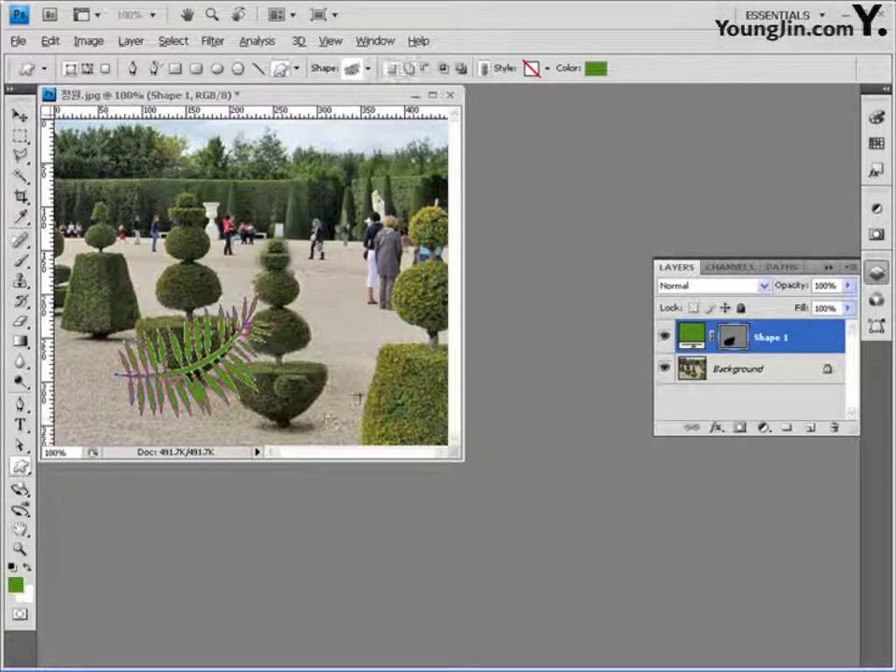
left_click(19, 114)
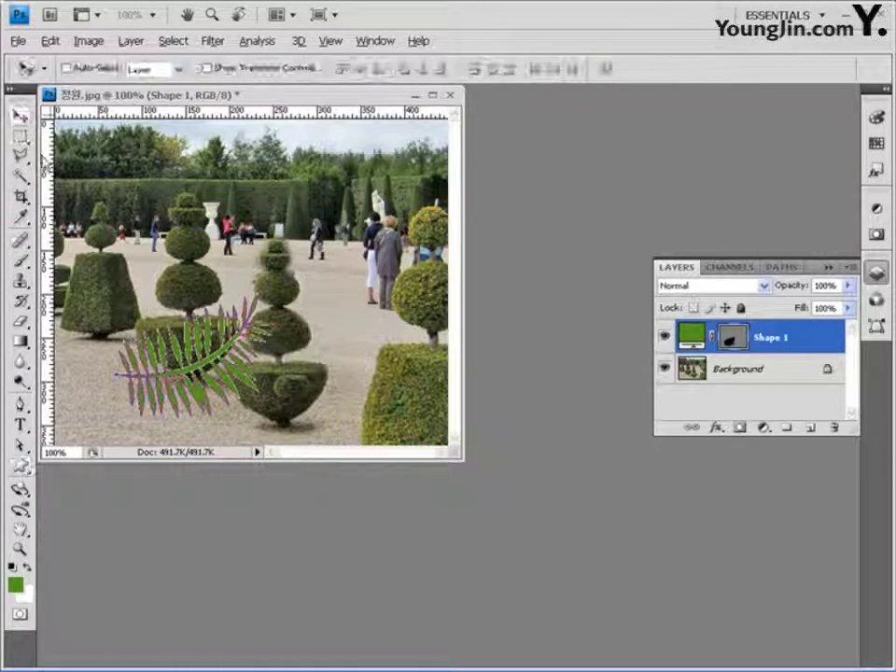
left_click_drag(212, 320, 142, 390)
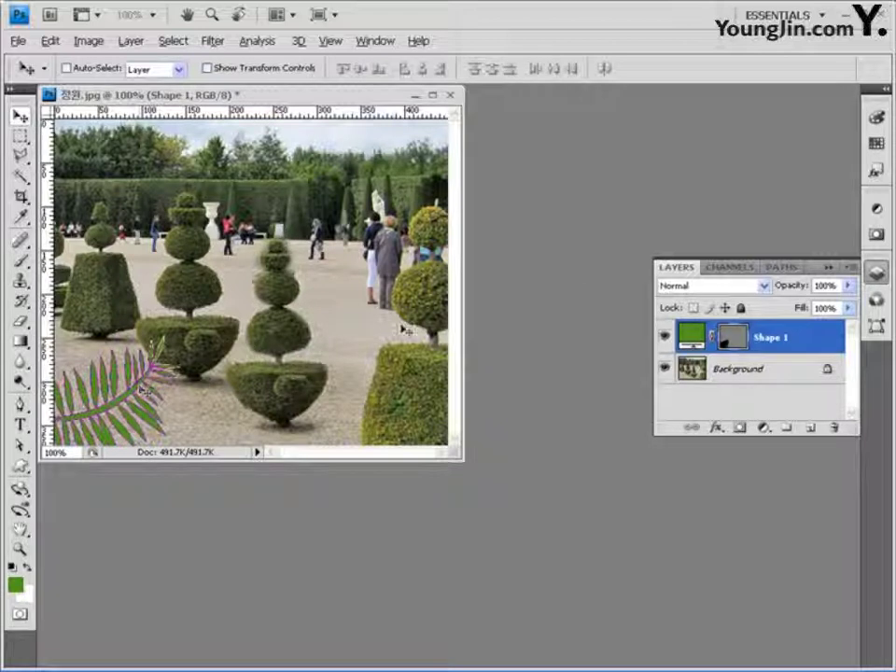
Add a 2 px white (ffffff) Stroke effect to the fern leaf shape layer.
left_click(716, 426)
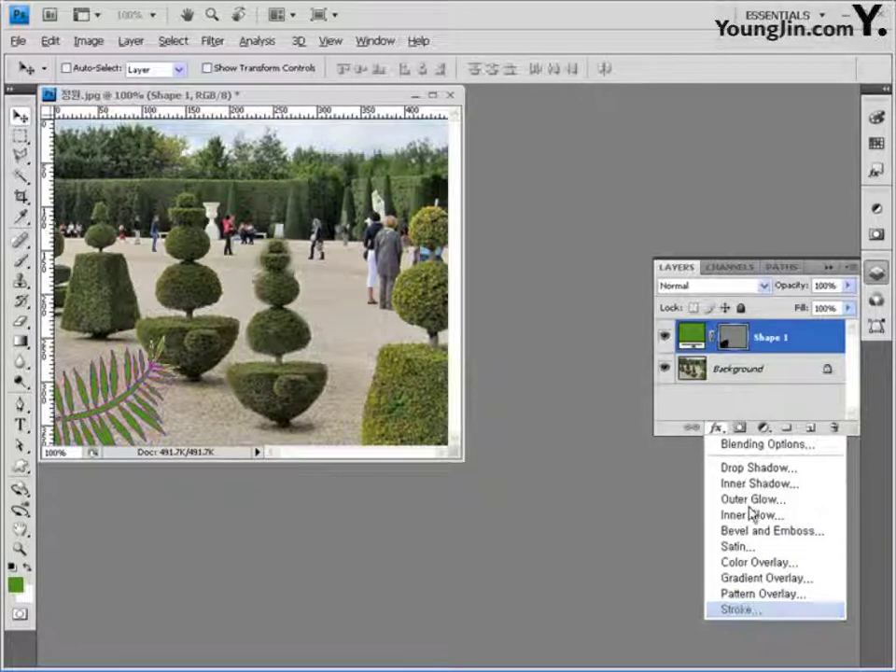
left_click(737, 608)
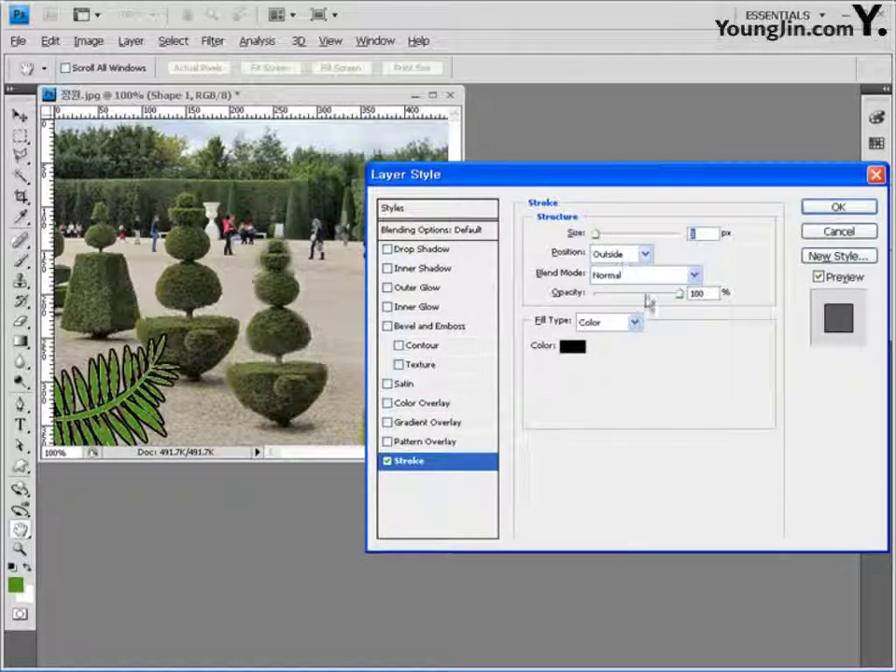
type("2")
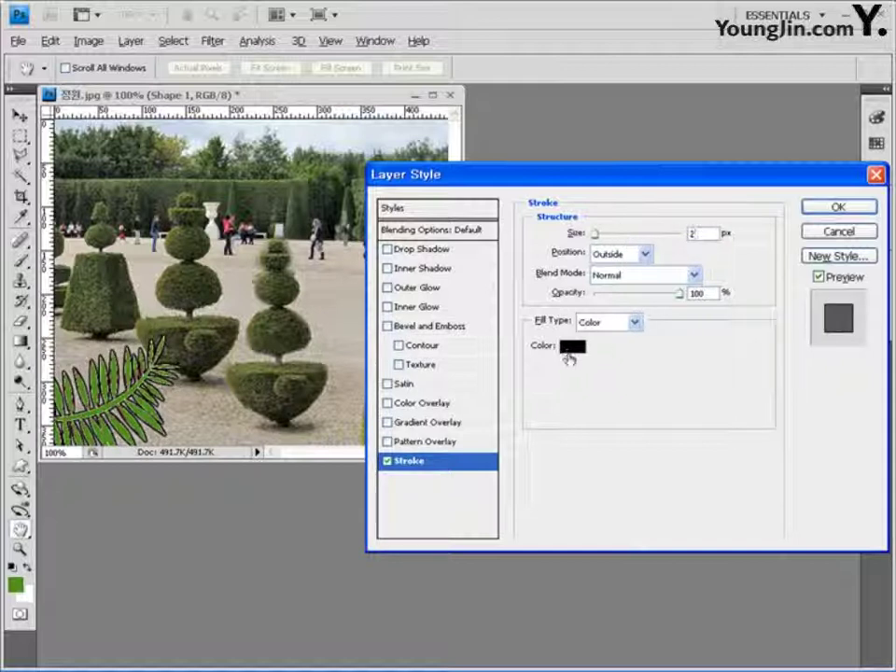
left_click(571, 348)
left_click(205, 190)
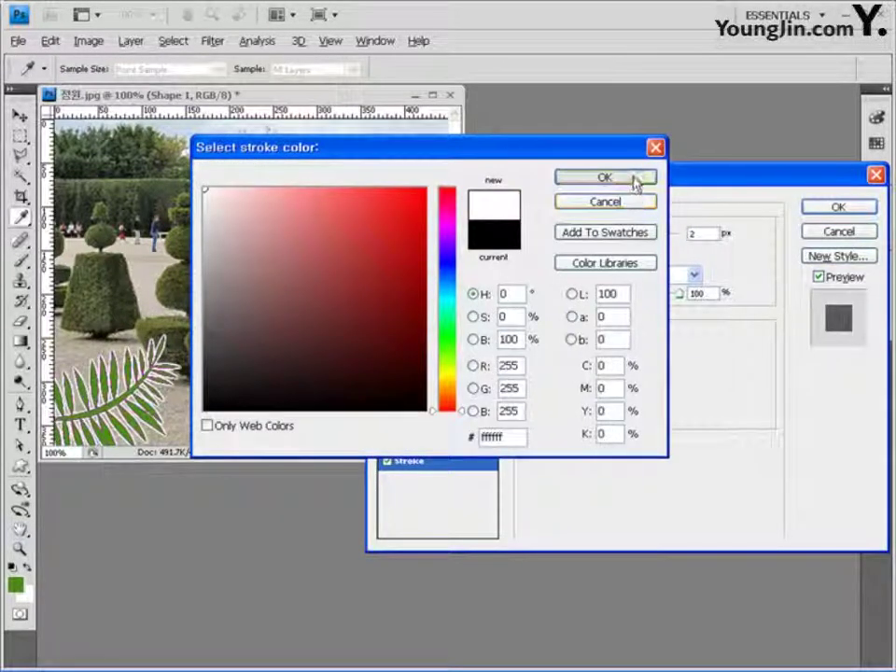
left_click(633, 180)
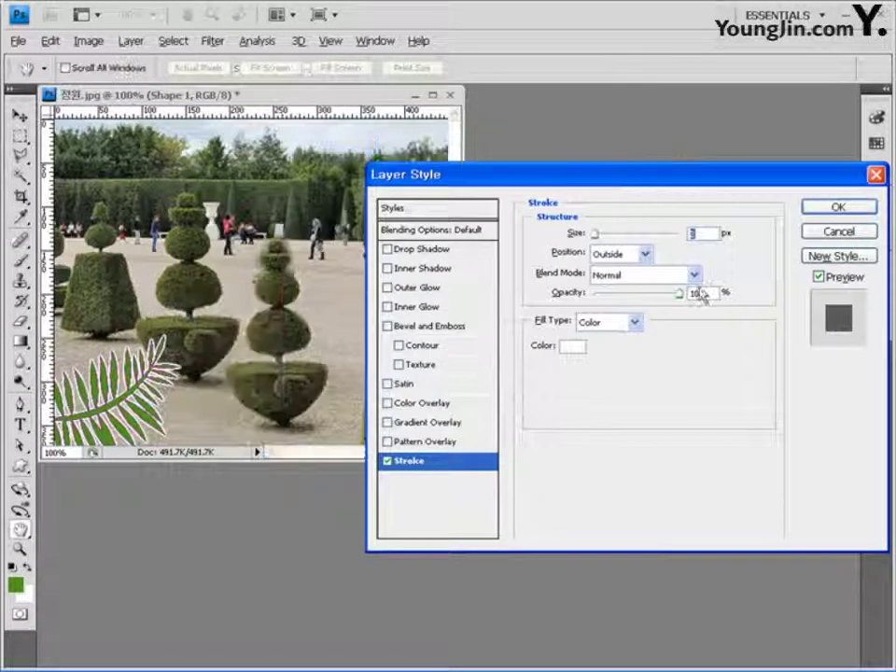
Add a Drop Shadow with an angle of 120° to the fern leaf and apply the layer style.
left_click(425, 250)
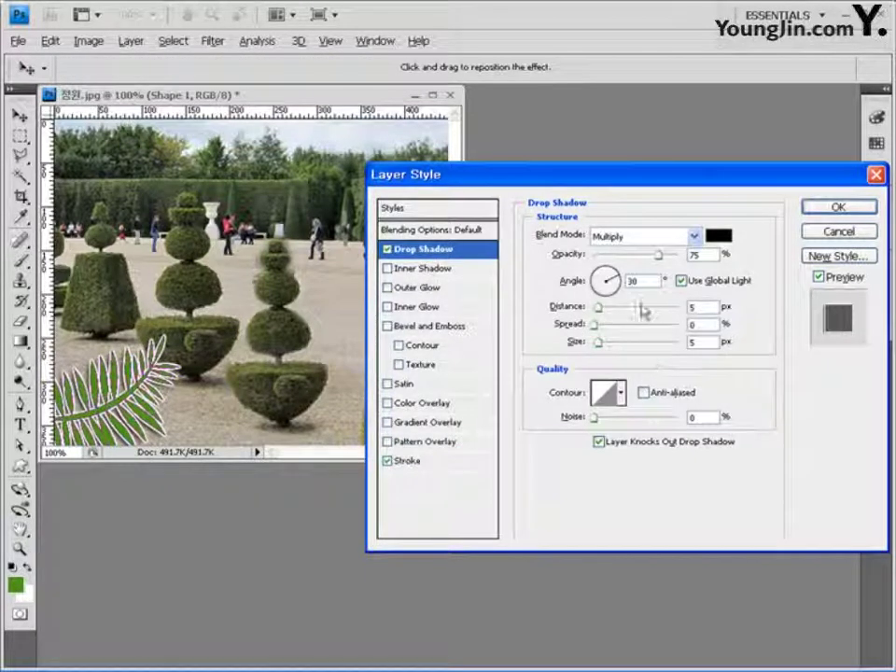
left_click_drag(610, 277, 597, 274)
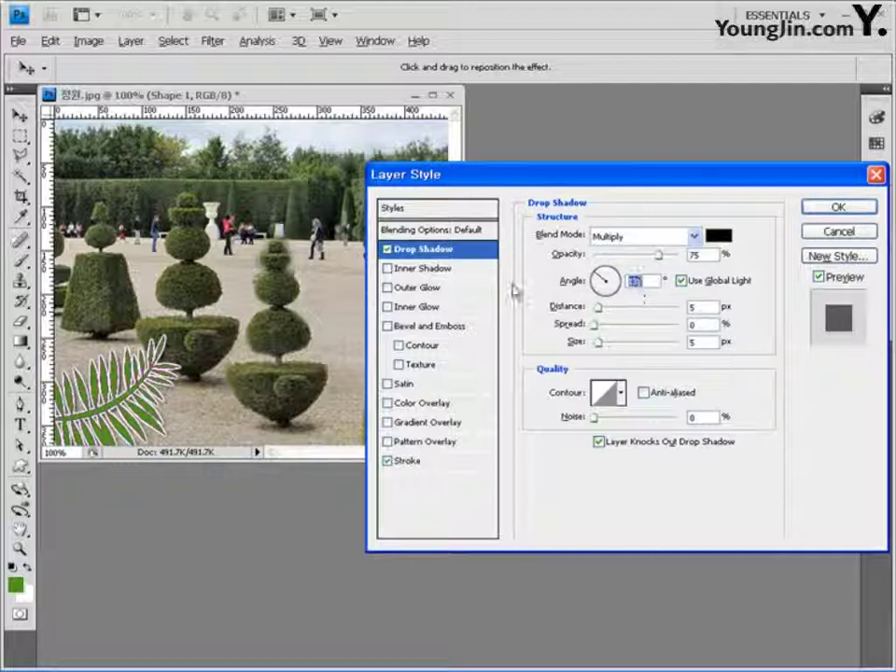
type("120")
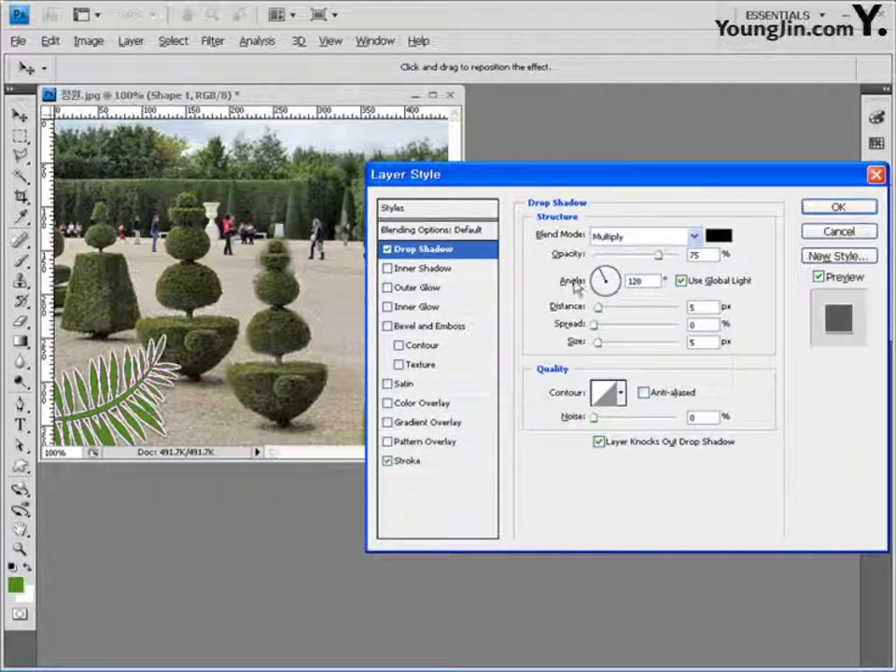
left_click(838, 207)
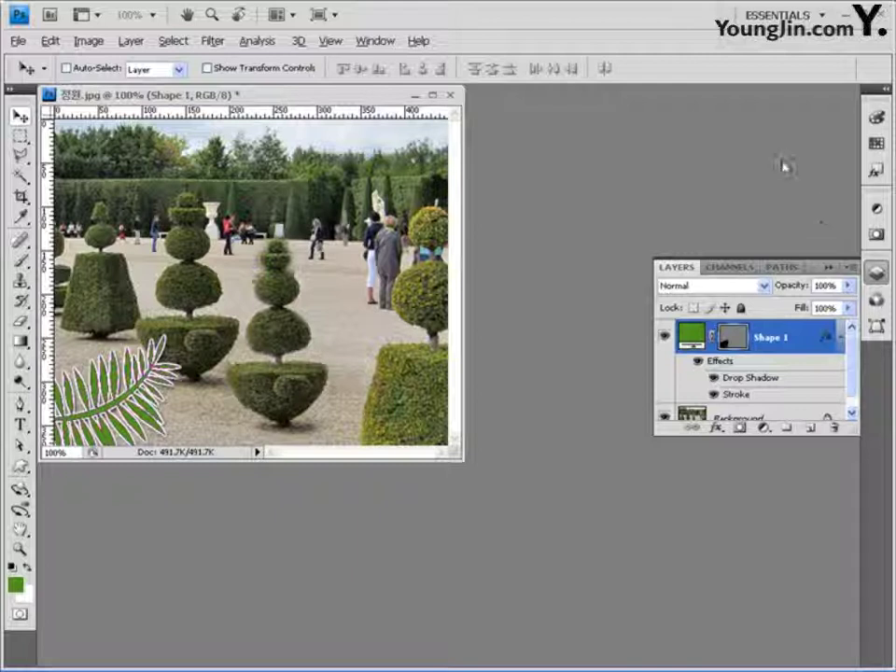
Close 정원.jpg and open the image 인형.jpg from the Chapter01 folder.
left_click(450, 95)
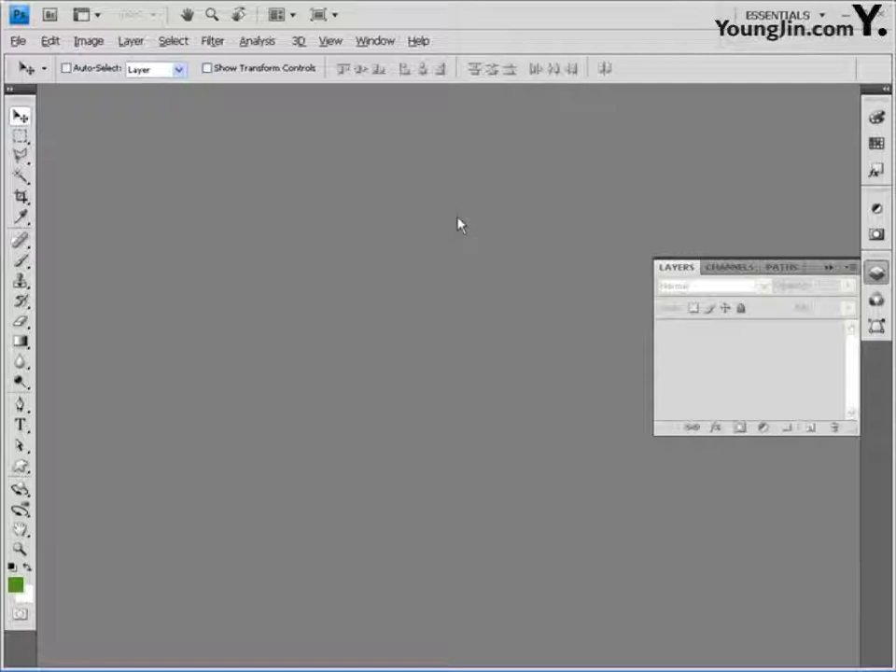
double_click(276, 220)
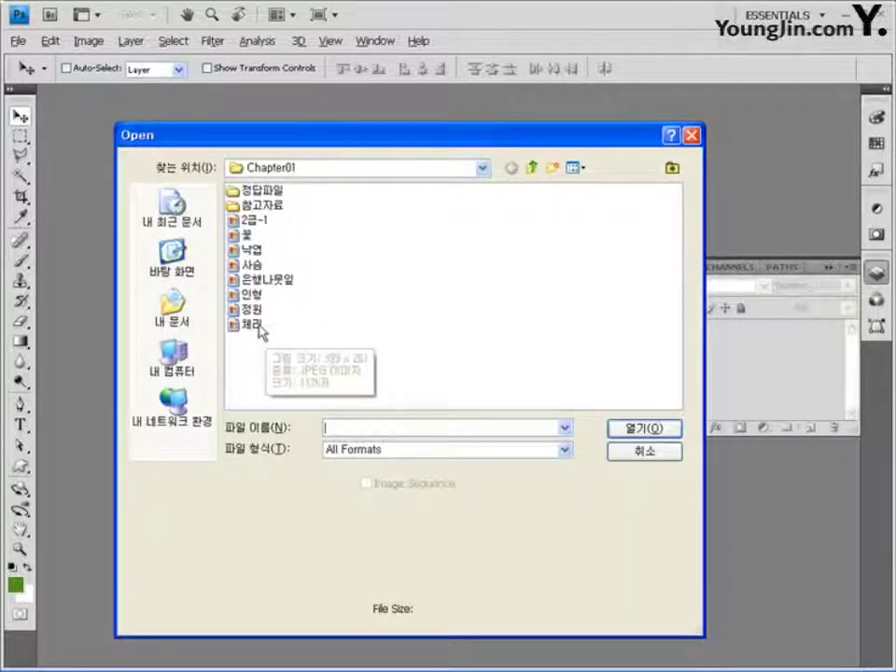
left_click(252, 295)
left_click(646, 431)
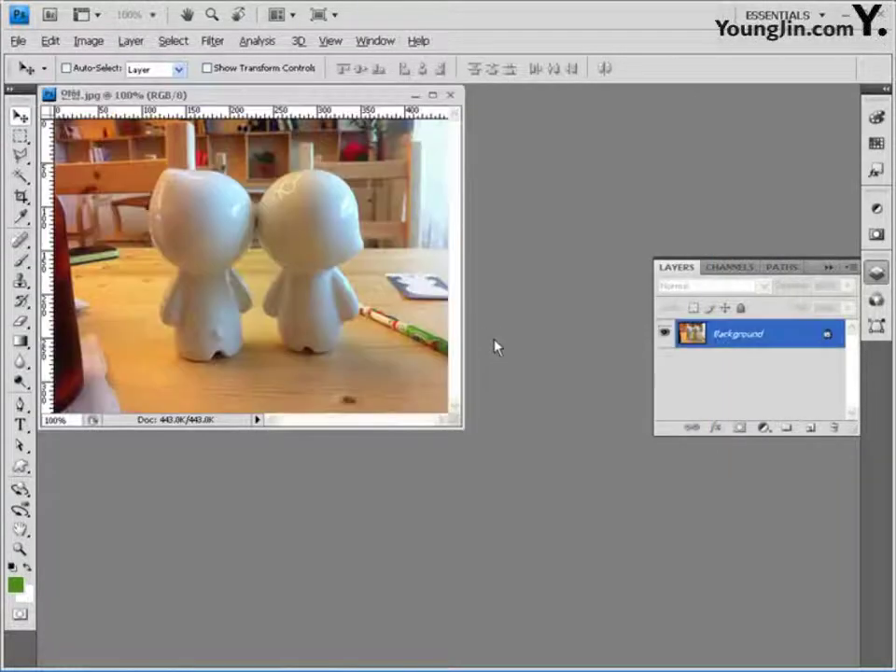
Start a Pen tool path at the top of the right doll's head and trace its left curve down to the neck.
left_click(19, 405)
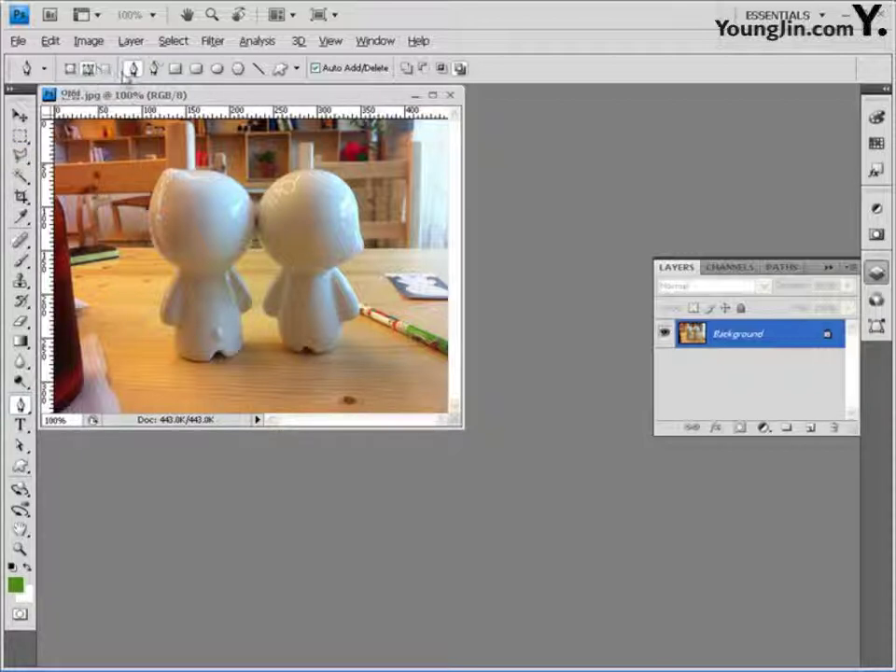
left_click_drag(313, 171, 345, 170)
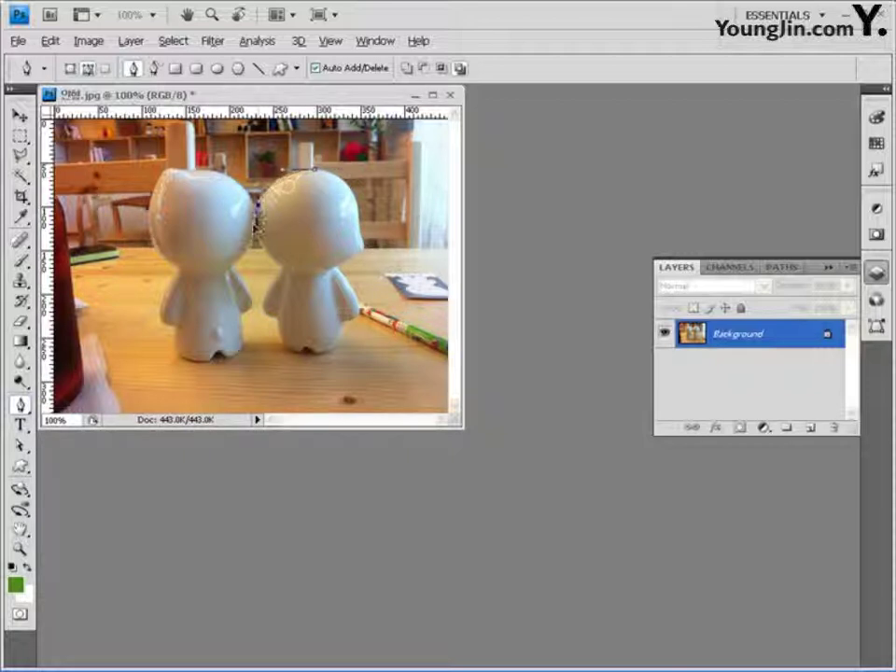
left_click(252, 225)
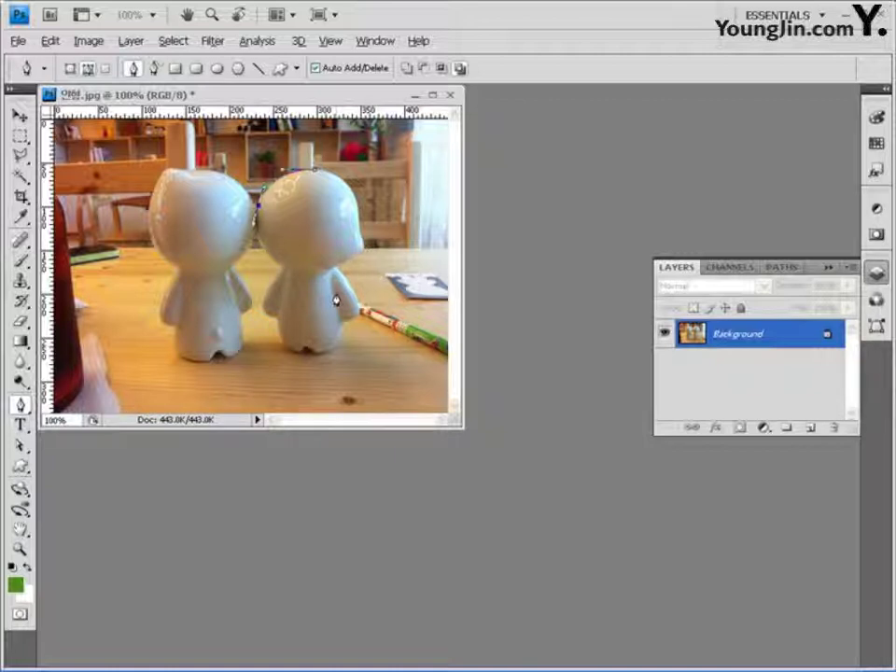
key("ctrl+plus")
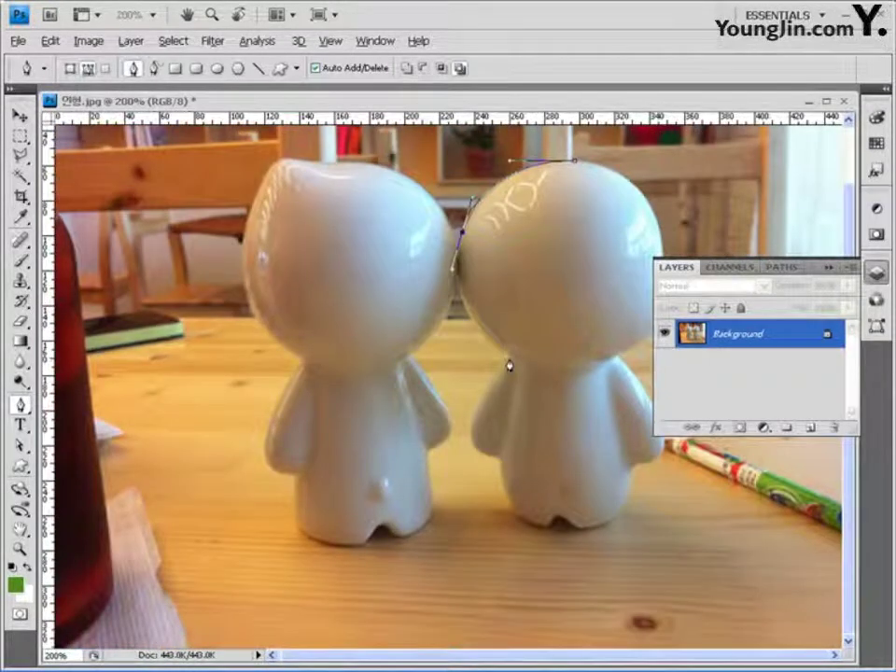
left_click_drag(507, 357, 565, 400)
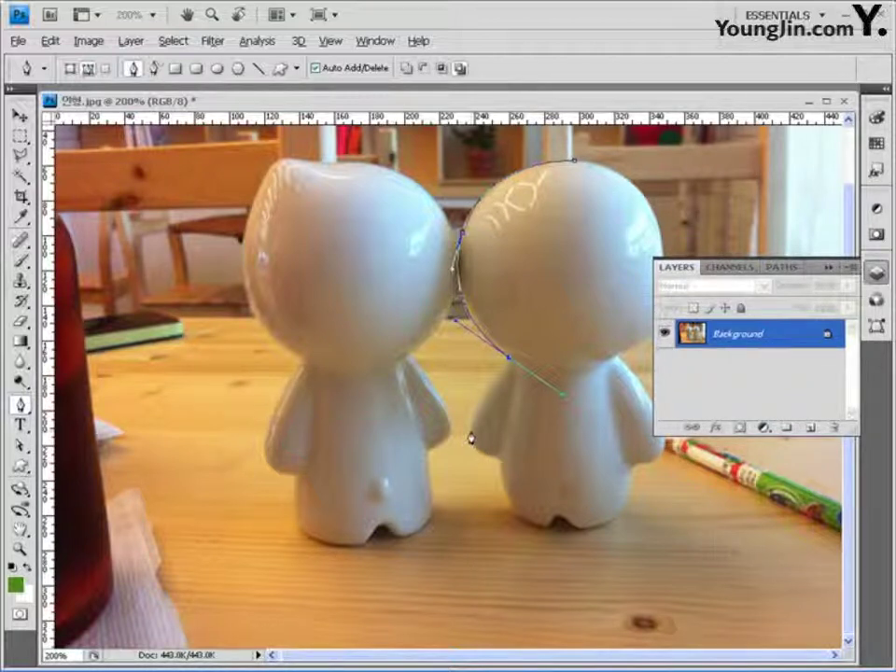
Try to continue the path with a curved segment from the neck to the right doll's left arm, undoing each attempt.
left_click_drag(471, 432, 537, 406)
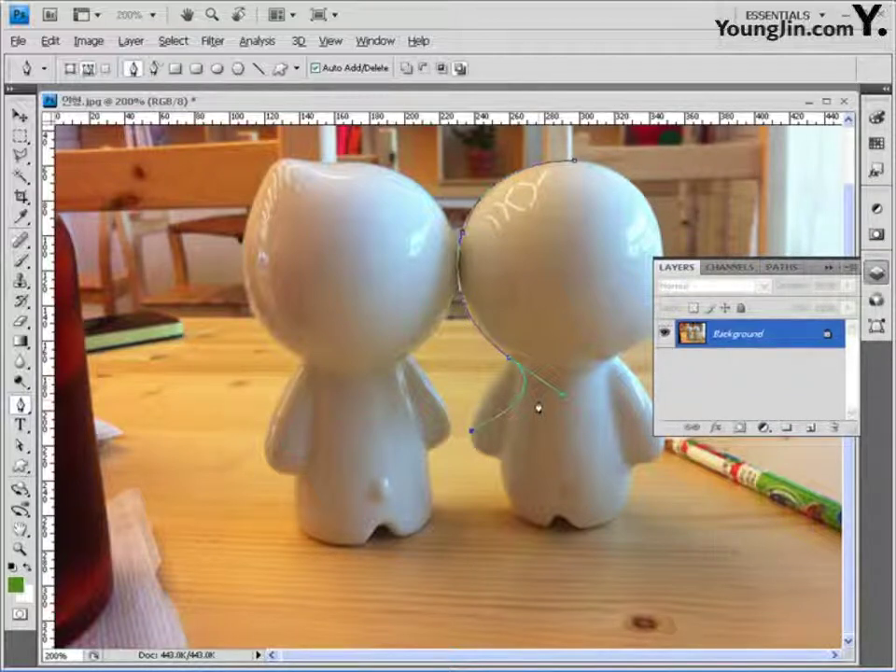
key("ctrl+z")
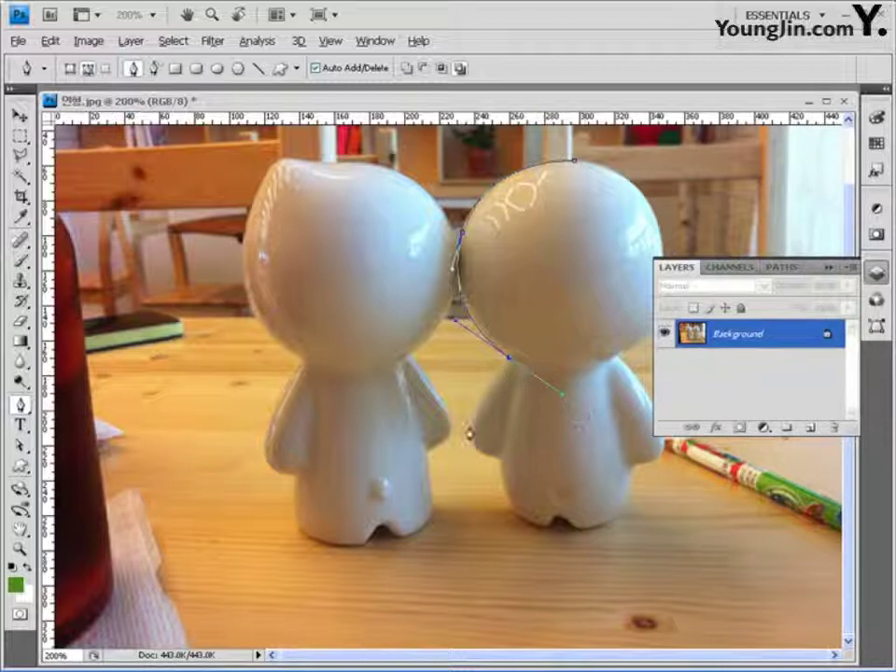
left_click_drag(472, 425, 423, 428)
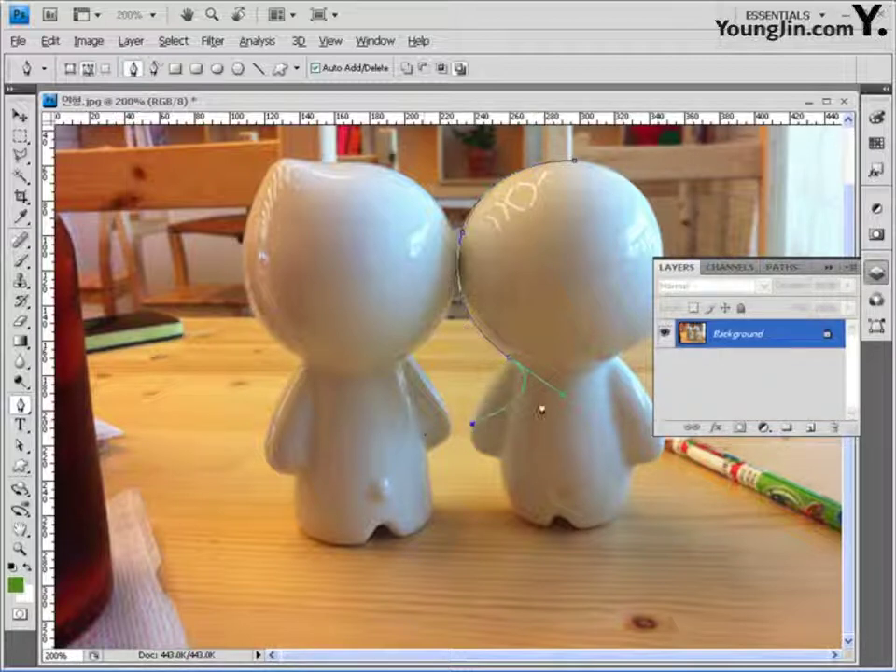
key("ctrl+z")
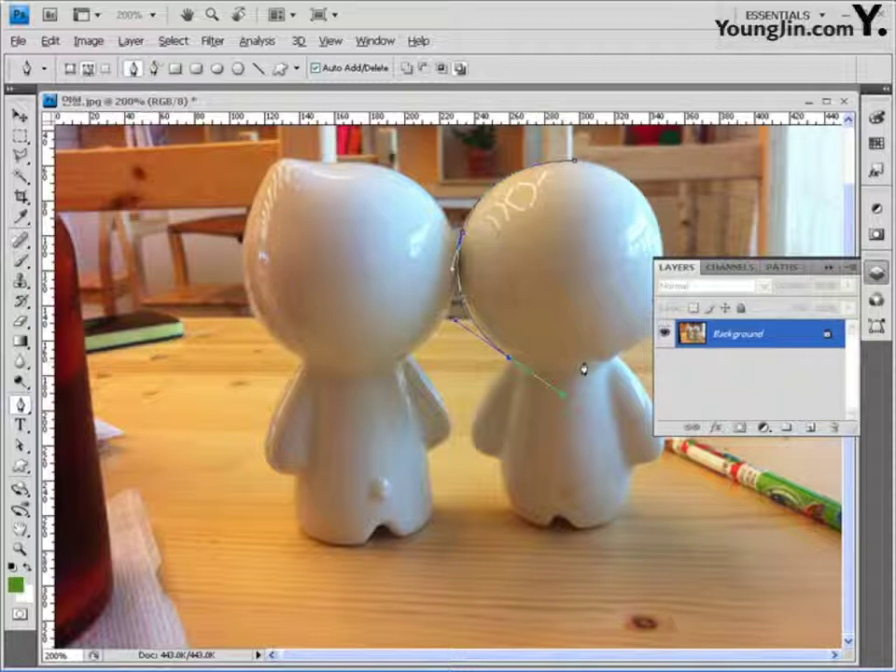
Turn the neck anchor into a corner and trace the path around the left arm and down the body's left side.
left_click(509, 362)
left_click_drag(475, 413, 469, 435)
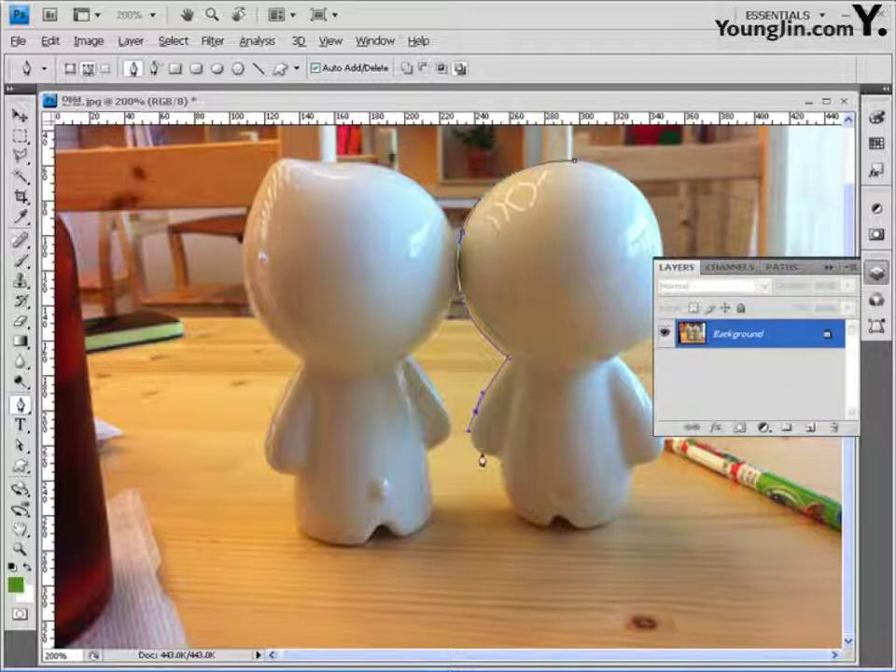
mouse_move(481, 453)
left_mouse_down()
mouse_move(499, 464)
mouse_move(493, 458)
left_mouse_up()
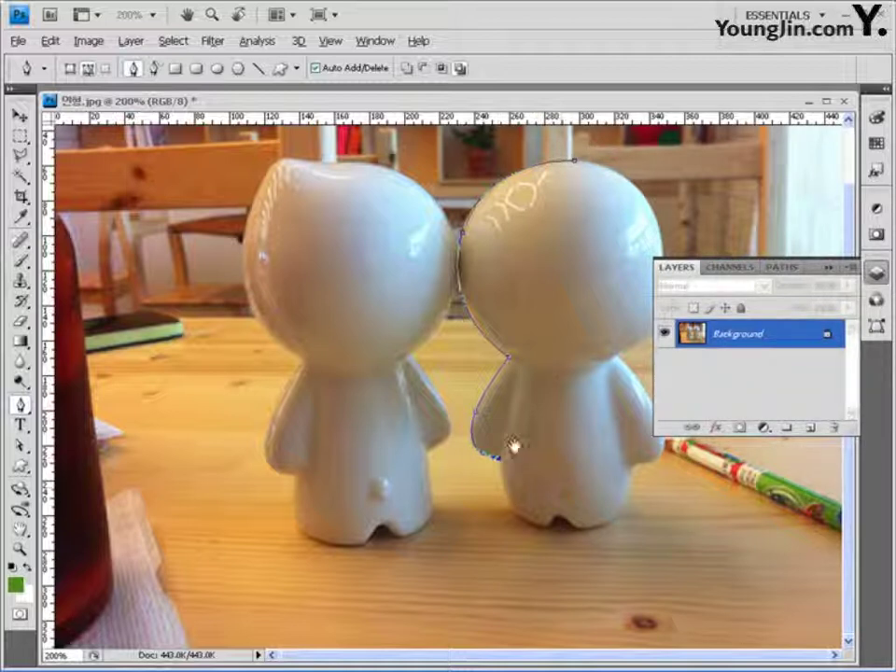
left_click(516, 516)
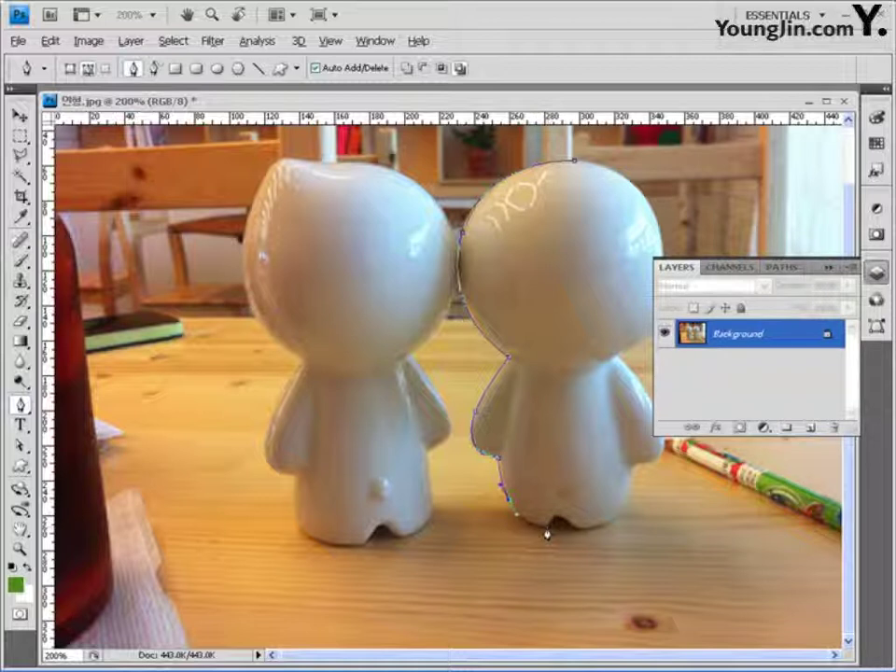
Trace the notched base and the right side of the right doll, and close the path at the top of its head.
left_click_drag(546, 528, 563, 532)
left_click(554, 525, "alt")
left_click(606, 526)
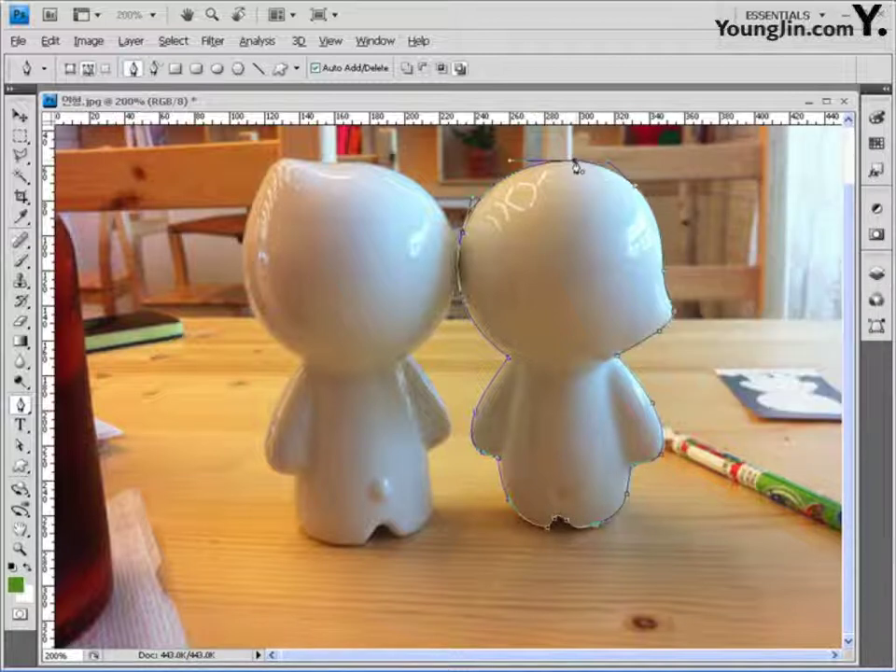
left_click(577, 166)
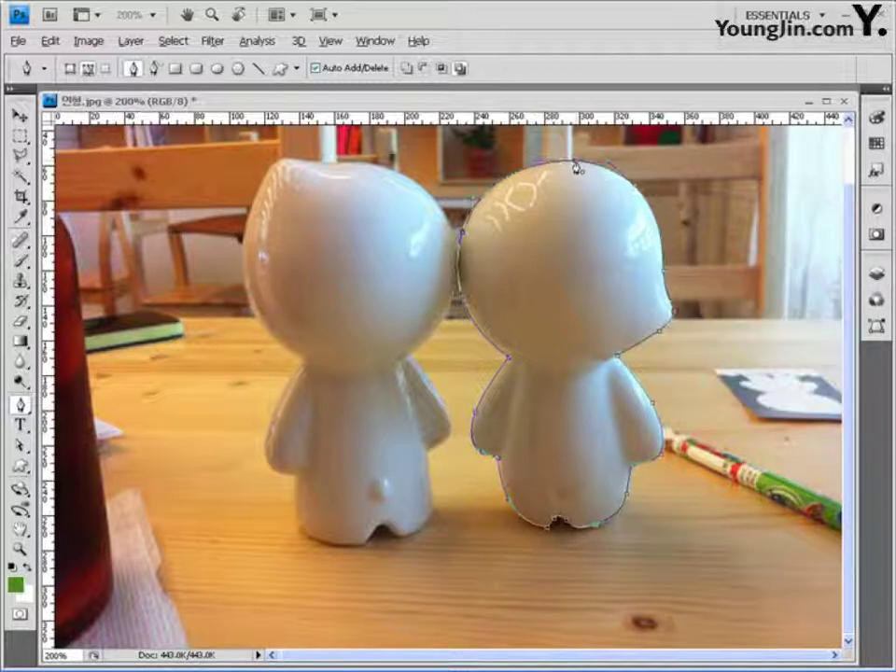
Load the right doll's work path as a selection directly from its thumbnail and deselect the path.
left_click(877, 272)
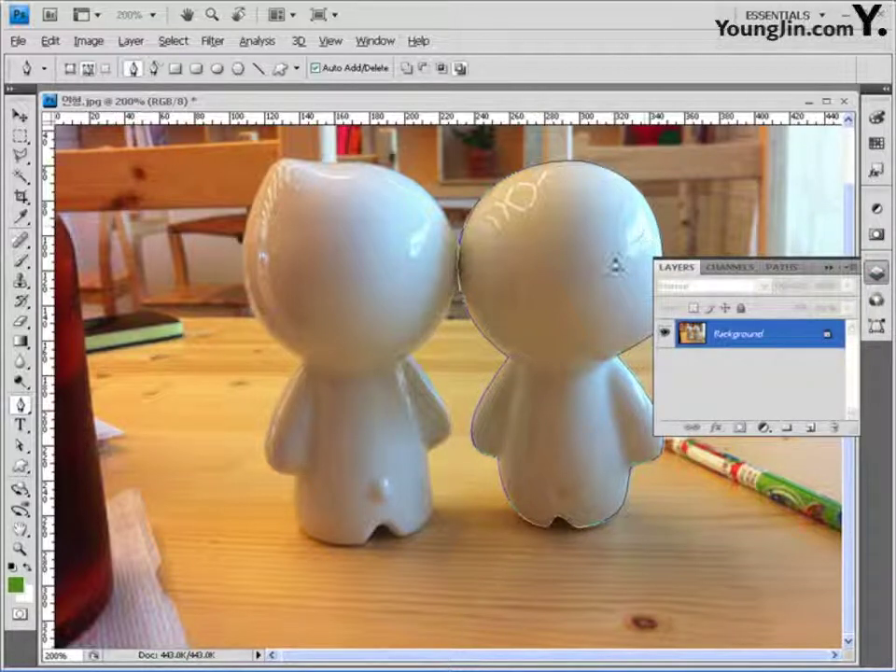
key("ctrl+minus")
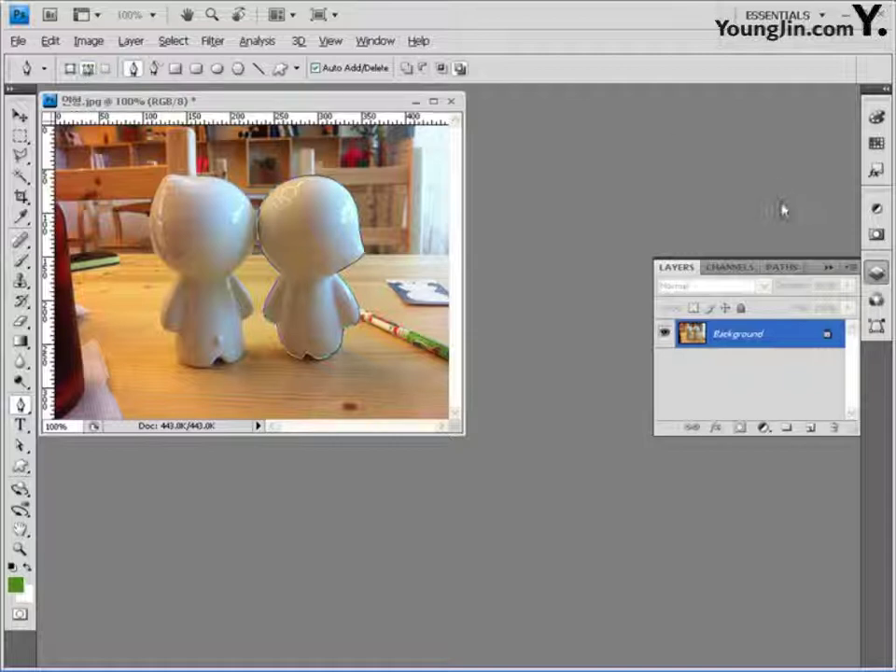
left_click(782, 268)
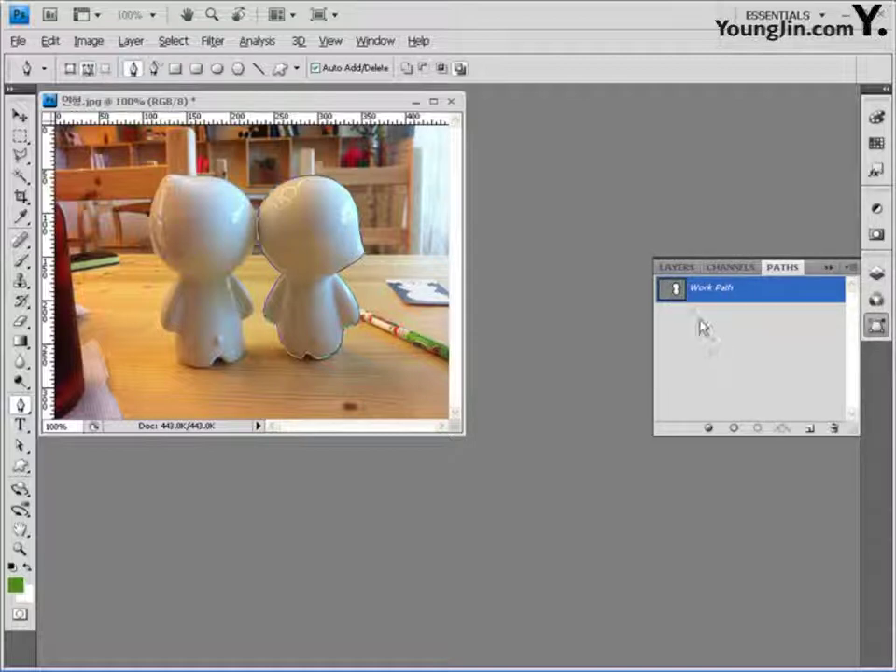
left_click(675, 292, "ctrl")
left_click(670, 339)
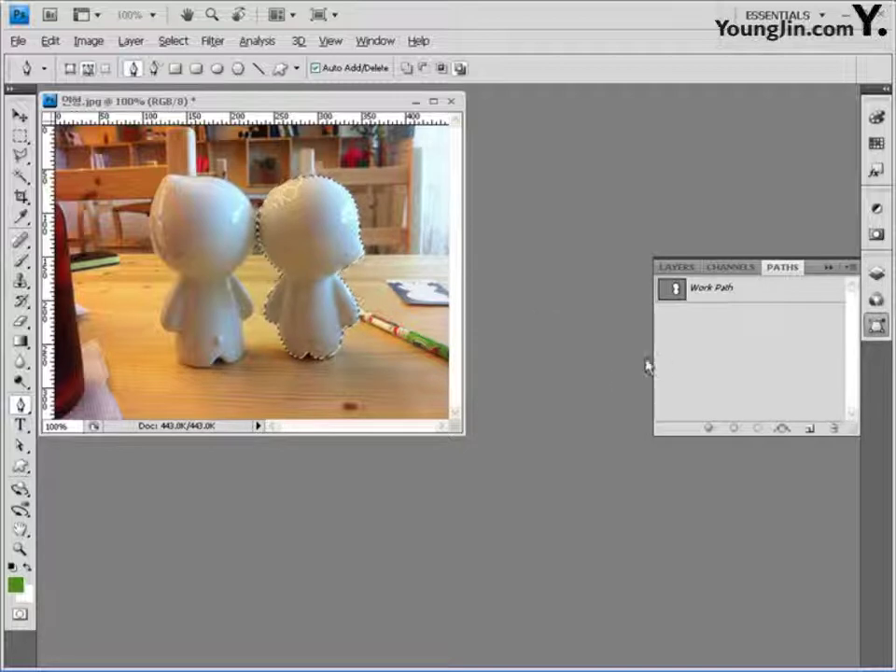
Make a new anti-aliased selection from the work path with a 0-pixel feather radius, and convert the path to a selection once more.
left_click(674, 289)
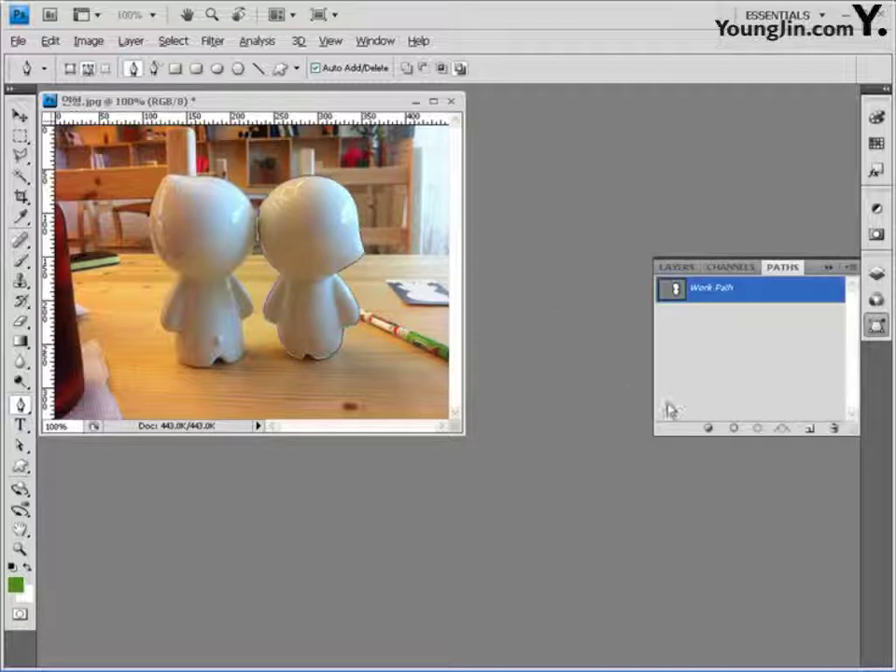
left_click(850, 270)
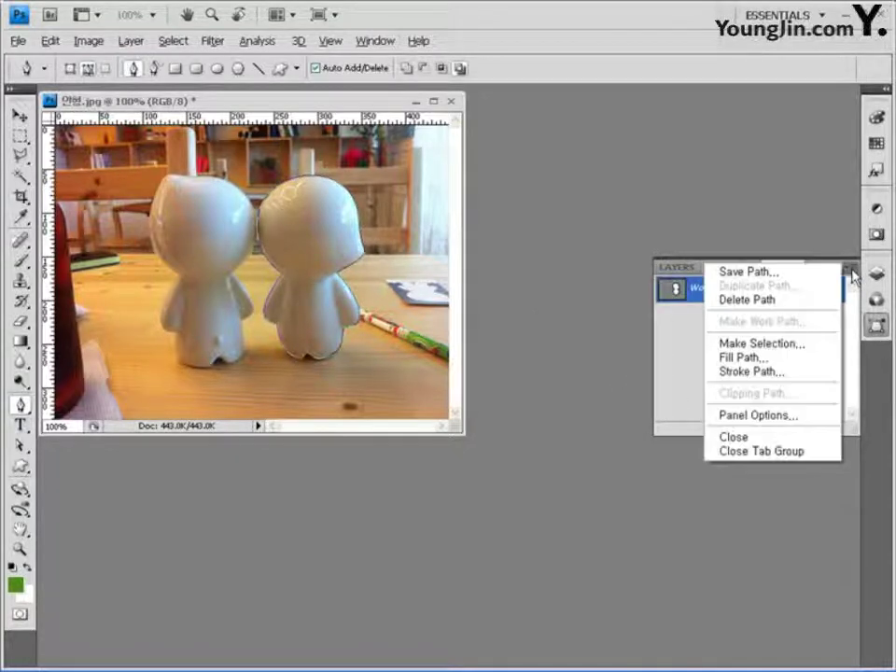
left_click(758, 345)
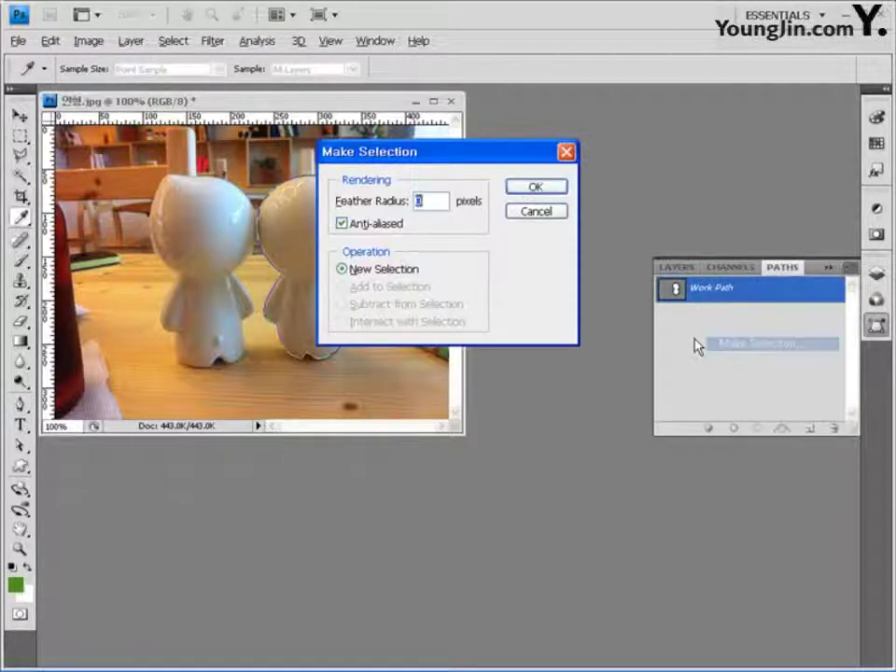
left_click(532, 191)
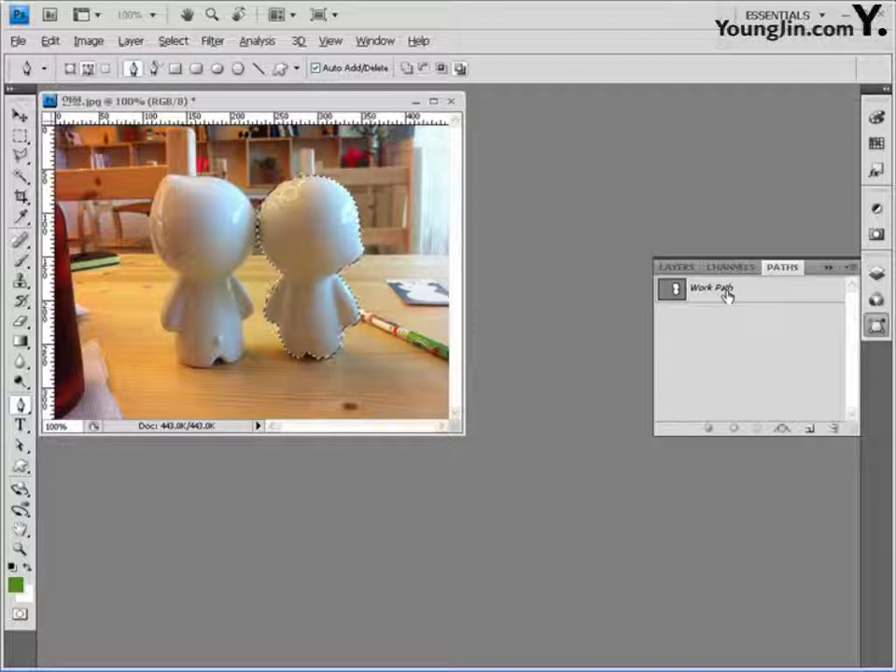
left_click(673, 291)
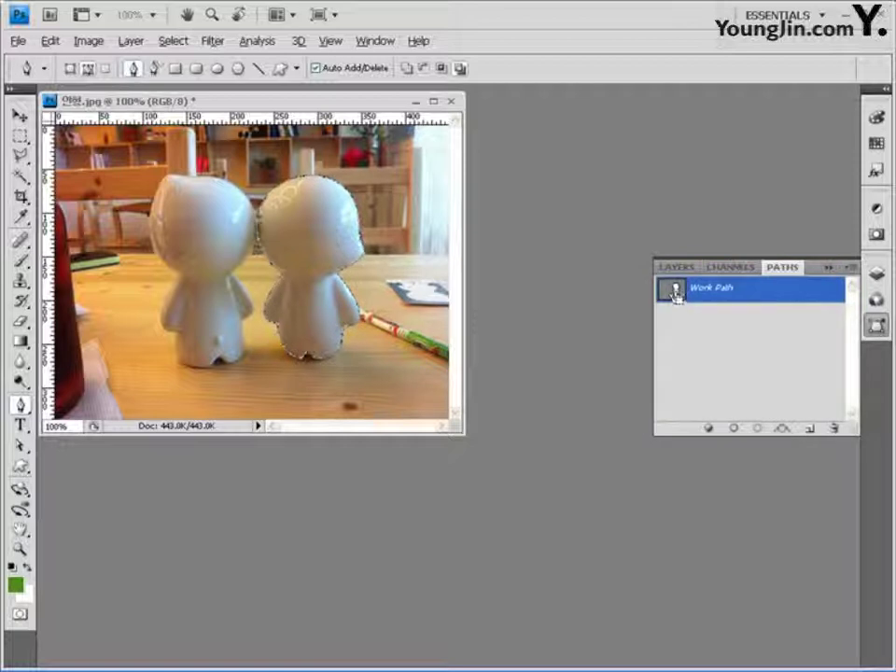
key("Return")
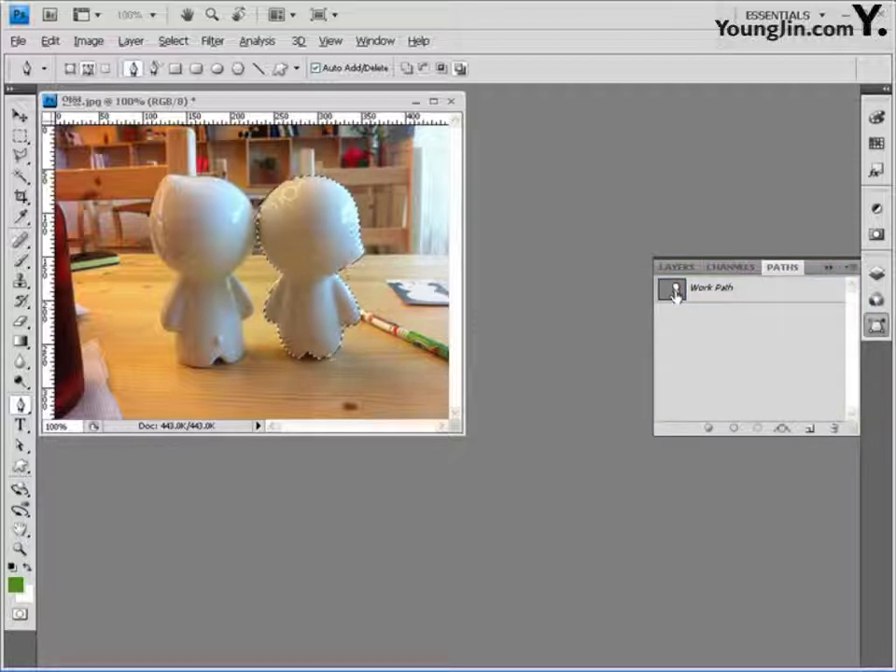
Add a new layer above the Background and open the Fill settings for the doll-shaped selection.
left_click(684, 268)
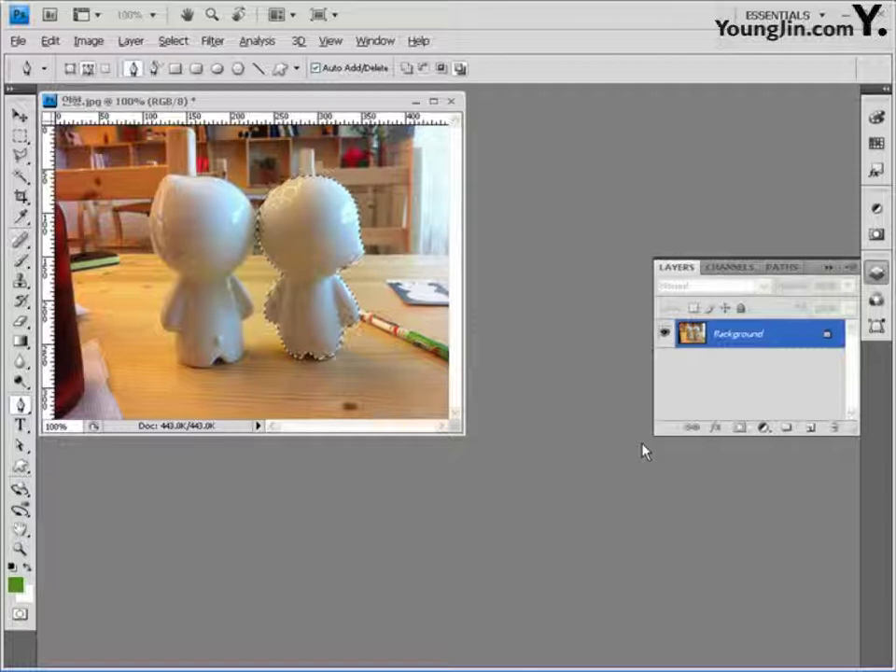
left_click(809, 428)
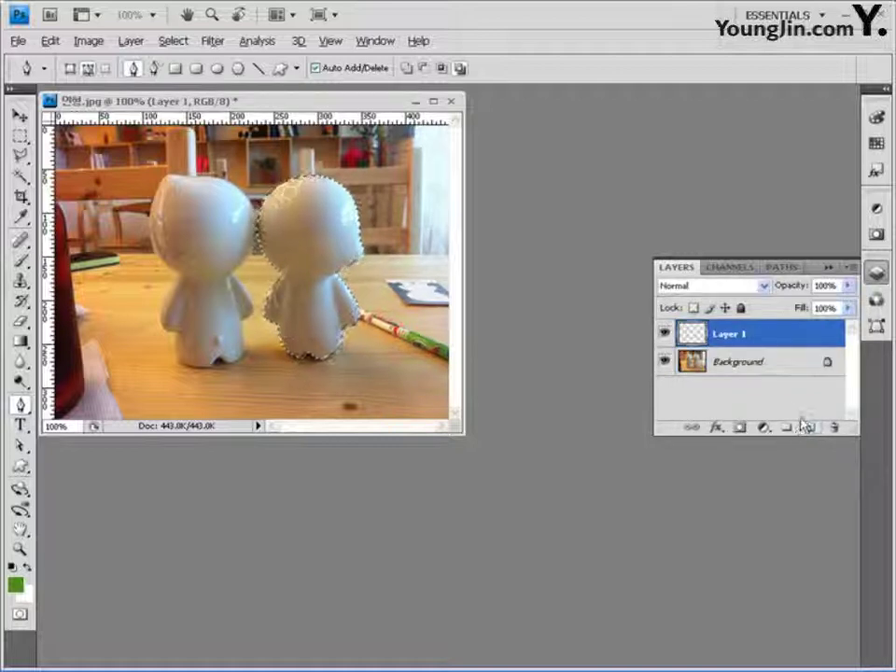
left_click(50, 40)
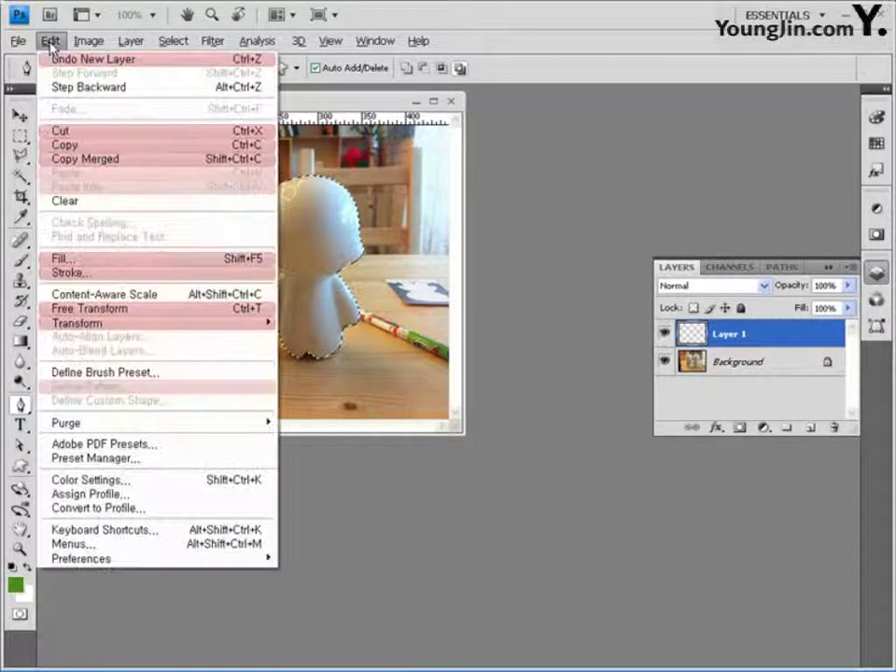
left_click(66, 263)
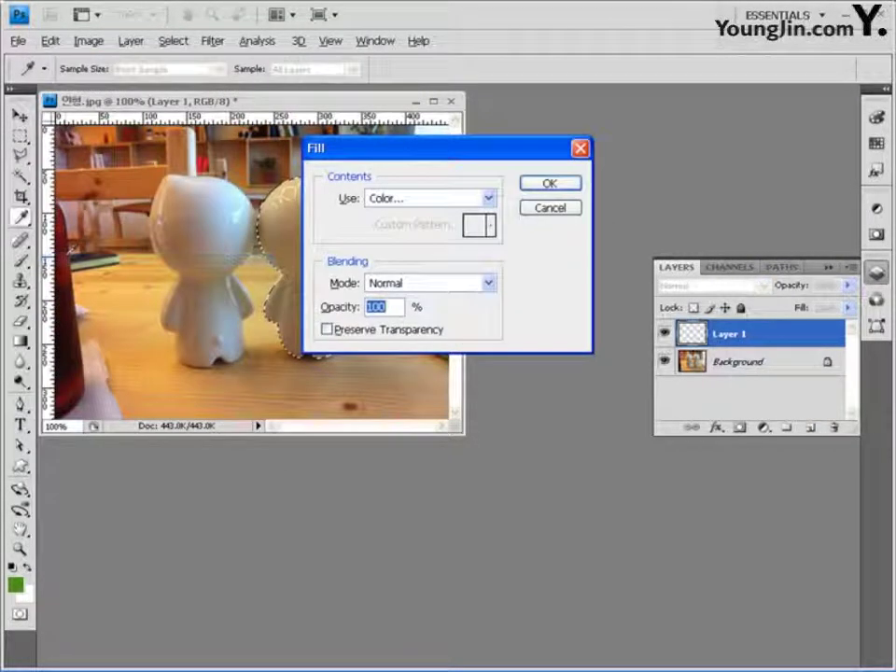
Try filling the doll selection on Layer 1 with custom colour #e37600 in Normal mode at 100% opacity, and undo the fill.
left_click(422, 201)
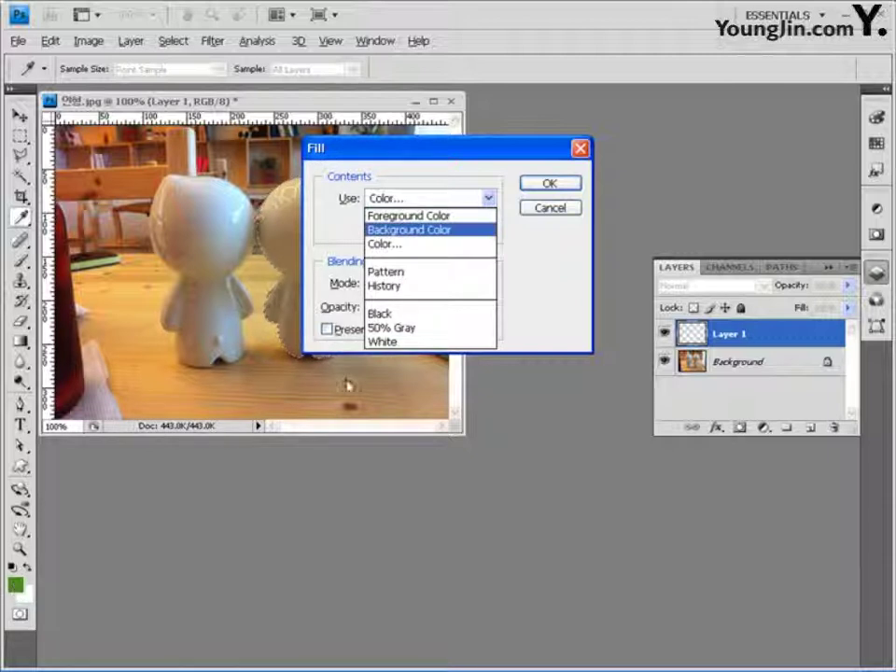
left_click(420, 229)
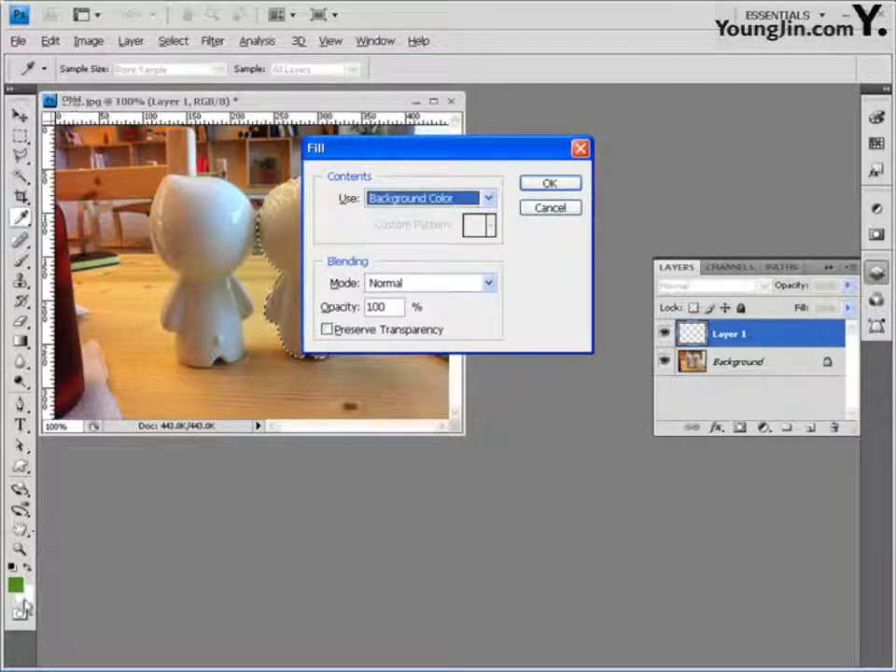
left_click(450, 199)
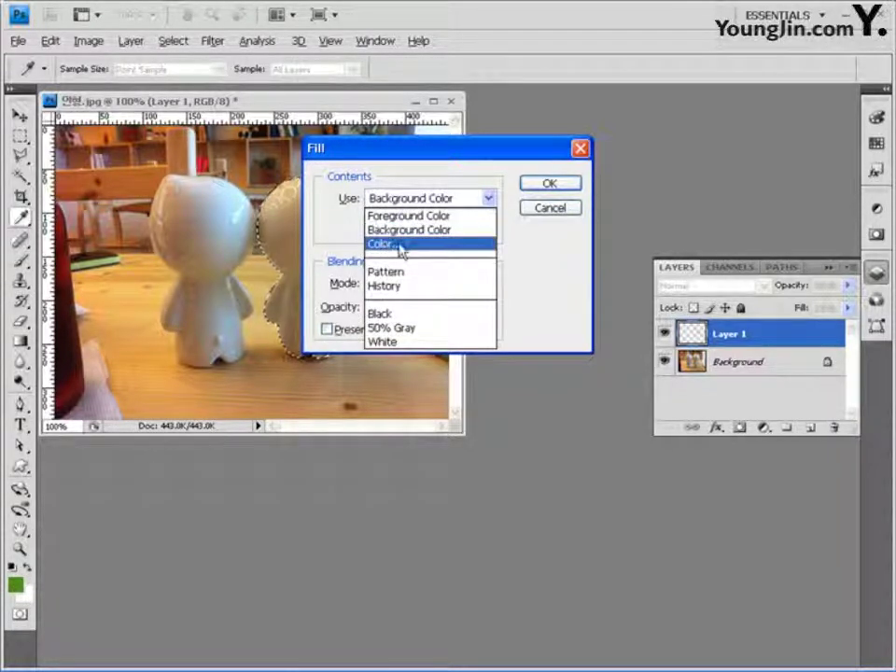
left_click(400, 244)
left_click_drag(526, 437, 383, 448)
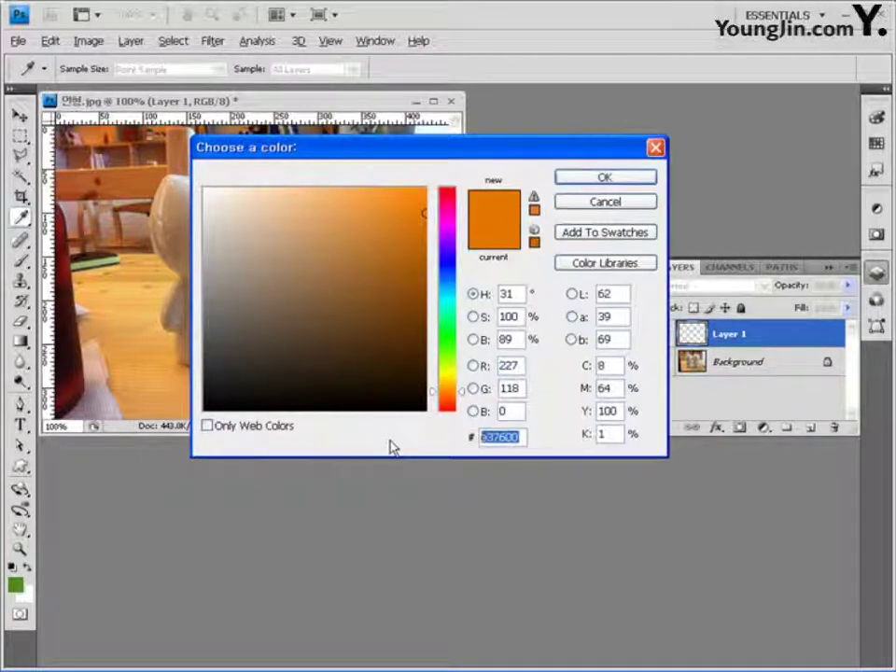
type("e7")
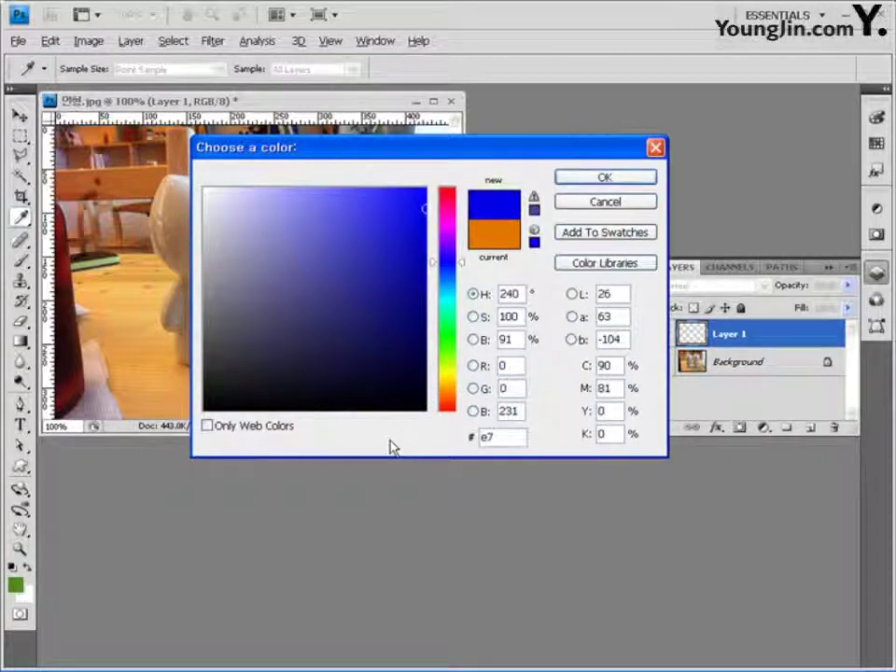
key("BackSpace")
type("376")
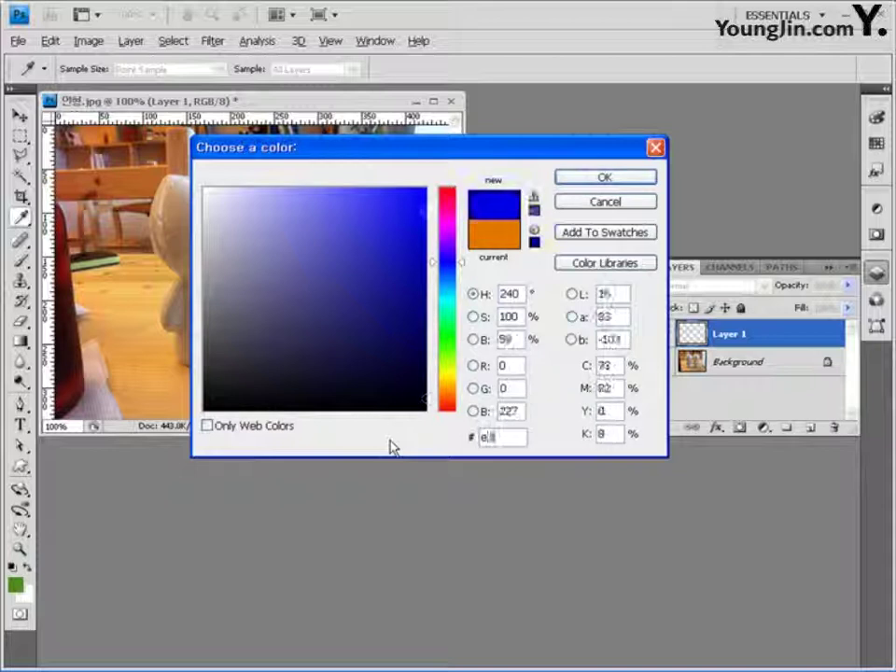
type("00")
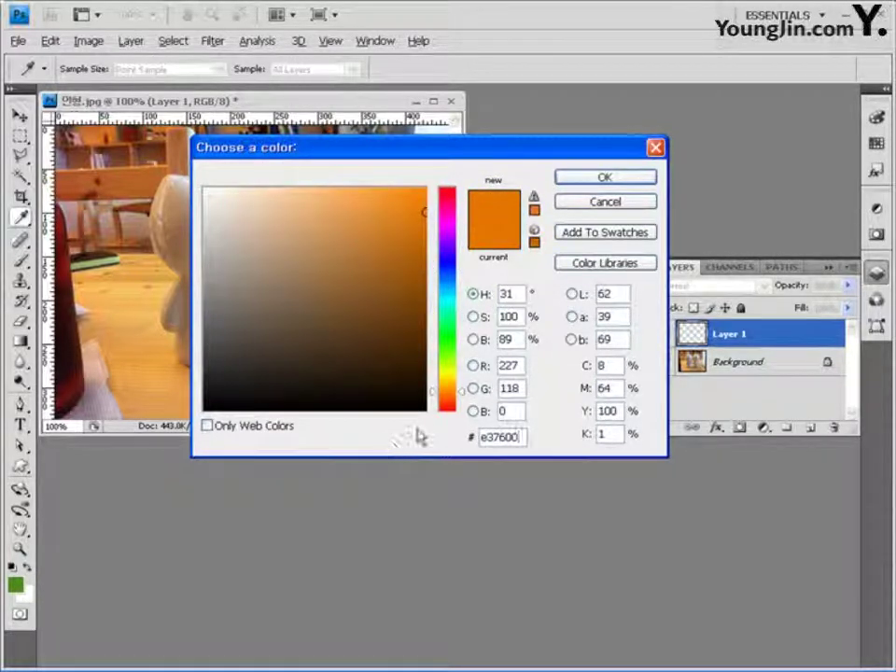
left_click(636, 180)
left_click(570, 185)
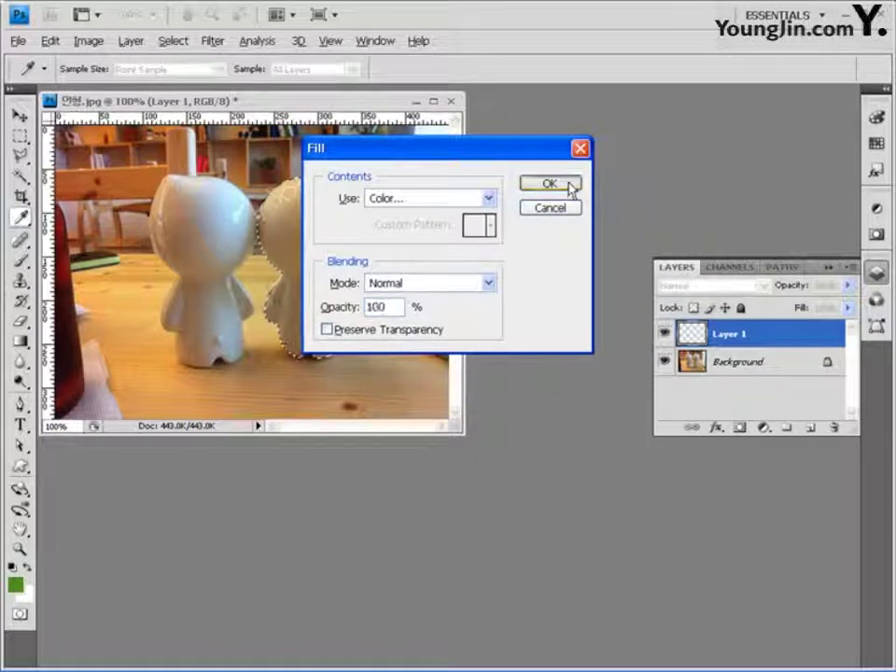
left_click(572, 185)
key("p")
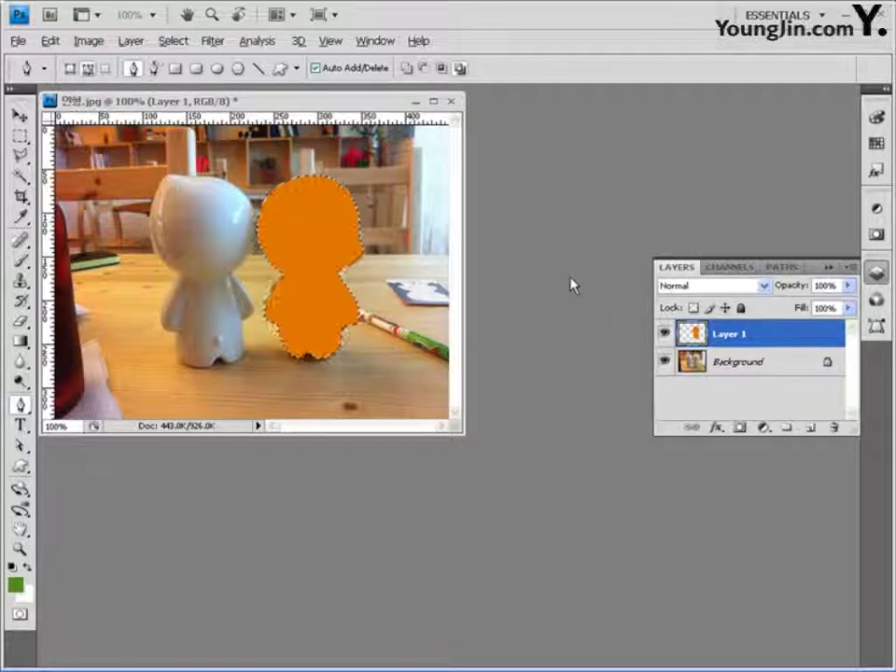
key("ctrl+z")
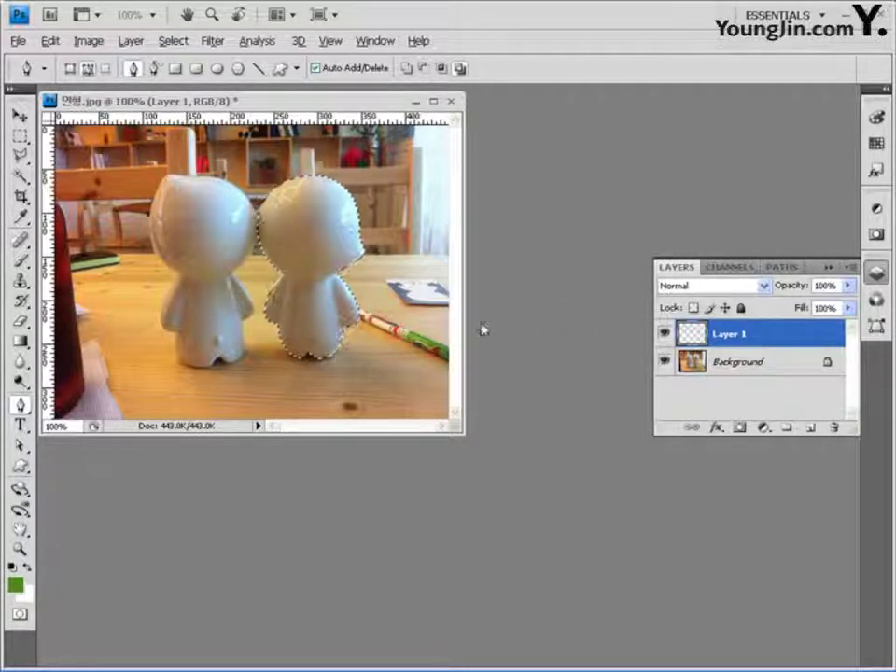
Fill the doll selection on Layer 1 with the foreground colour #e37600 and deselect it.
left_click(14, 584)
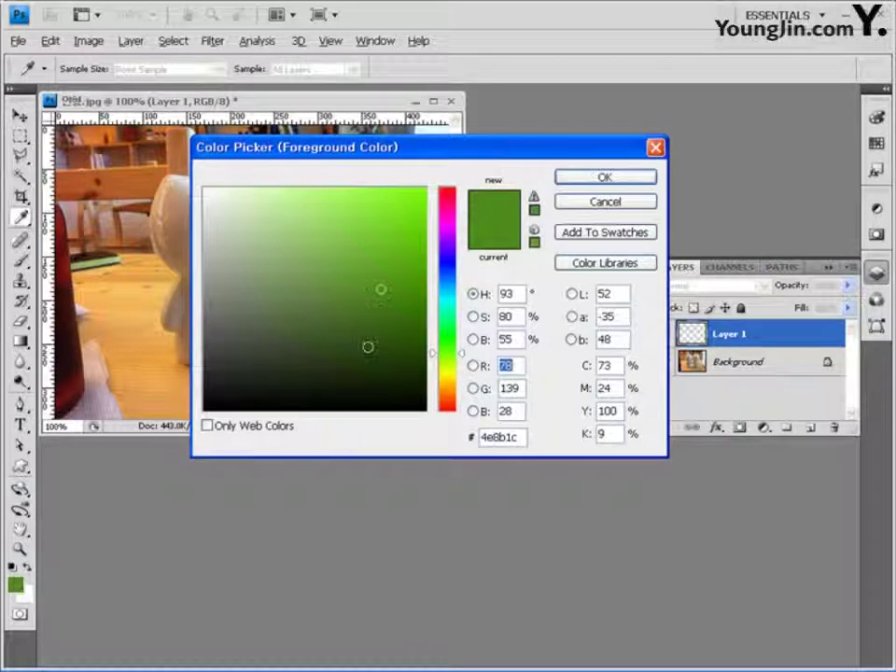
left_click(504, 436)
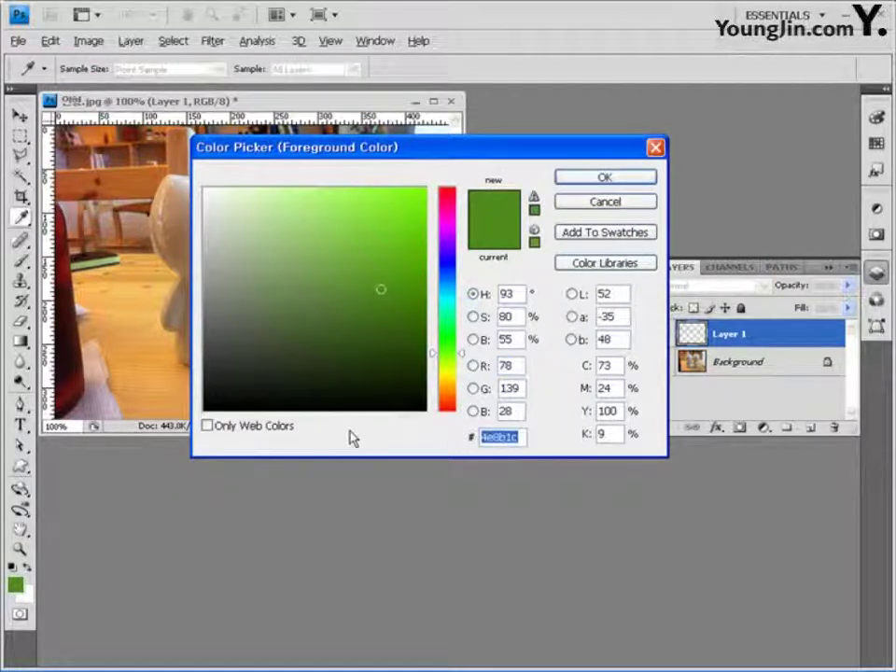
type("e37600")
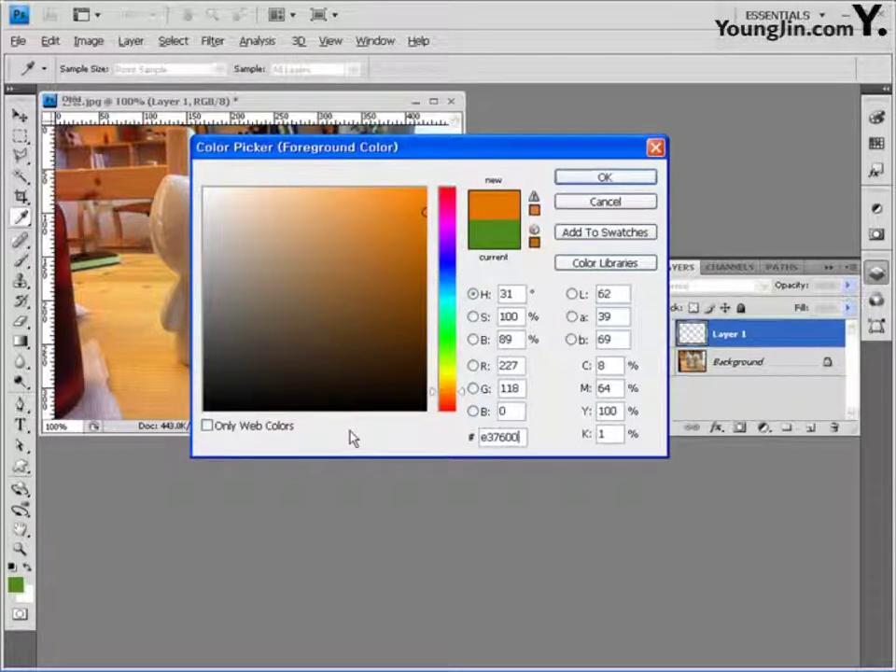
left_click(643, 179)
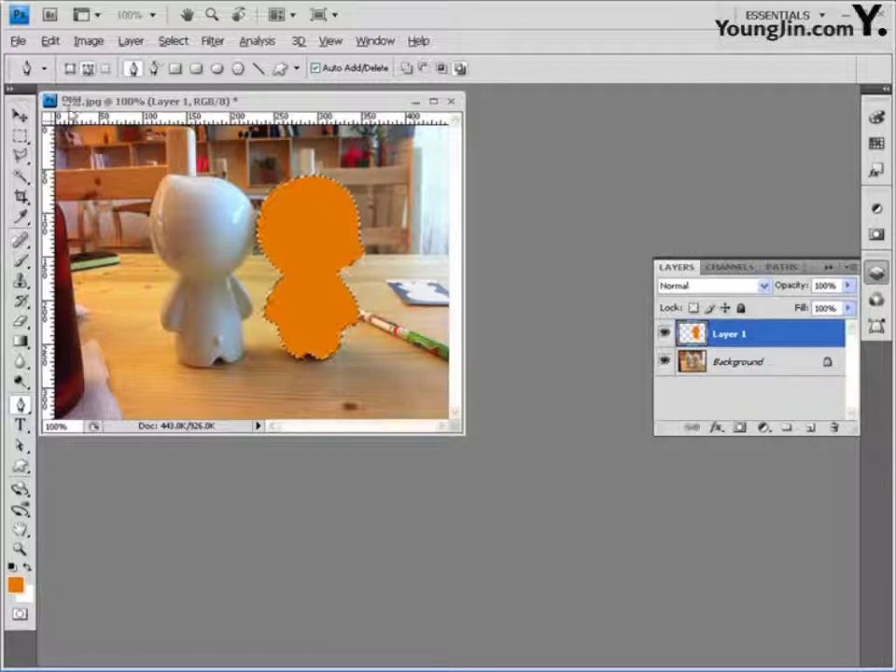
left_click(19, 136)
key("ctrl+d")
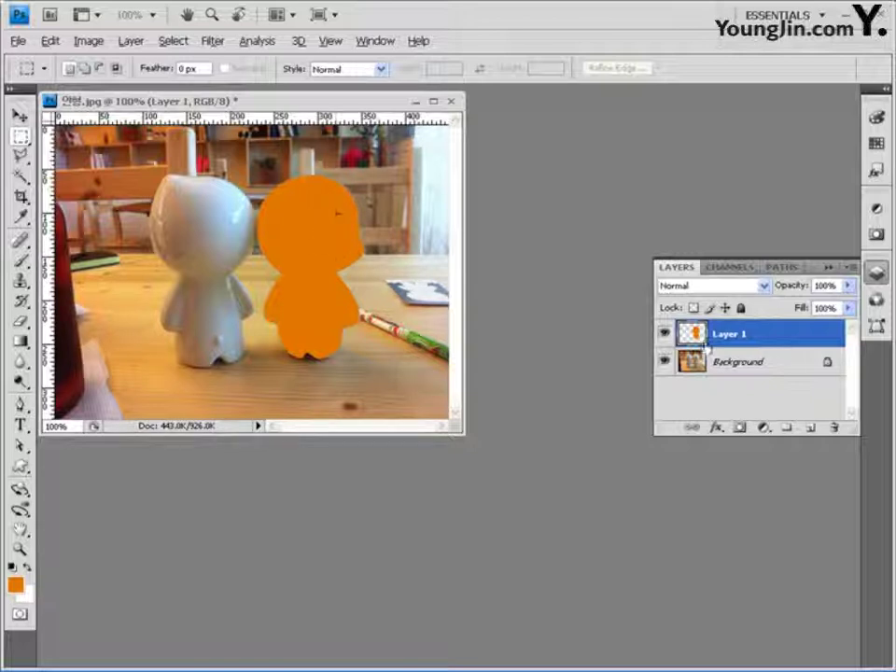
Hide and reshow Layer 1 to compare it with the photo, and set its blending mode to Color.
left_click(665, 334)
left_click(664, 333)
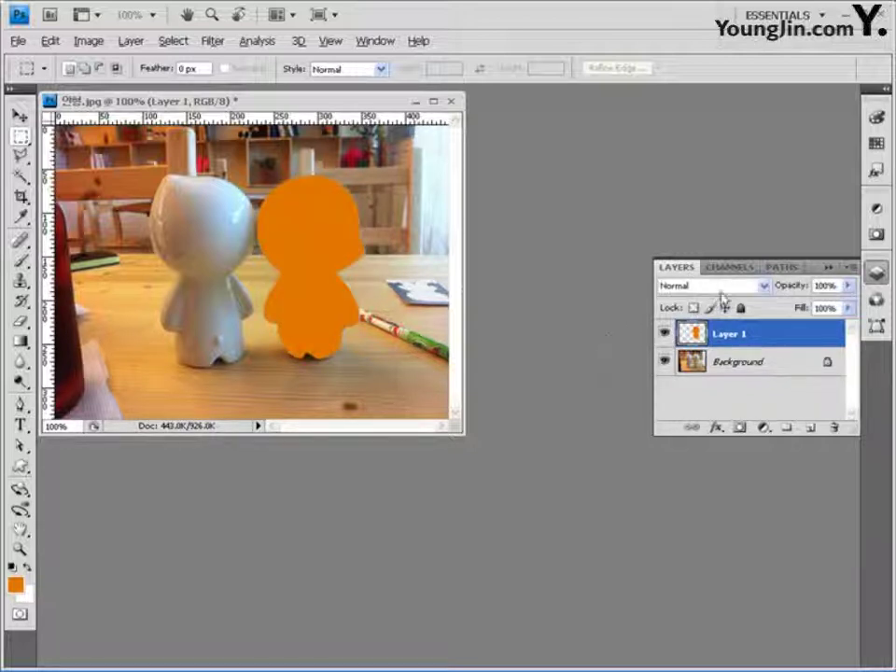
left_click(770, 289)
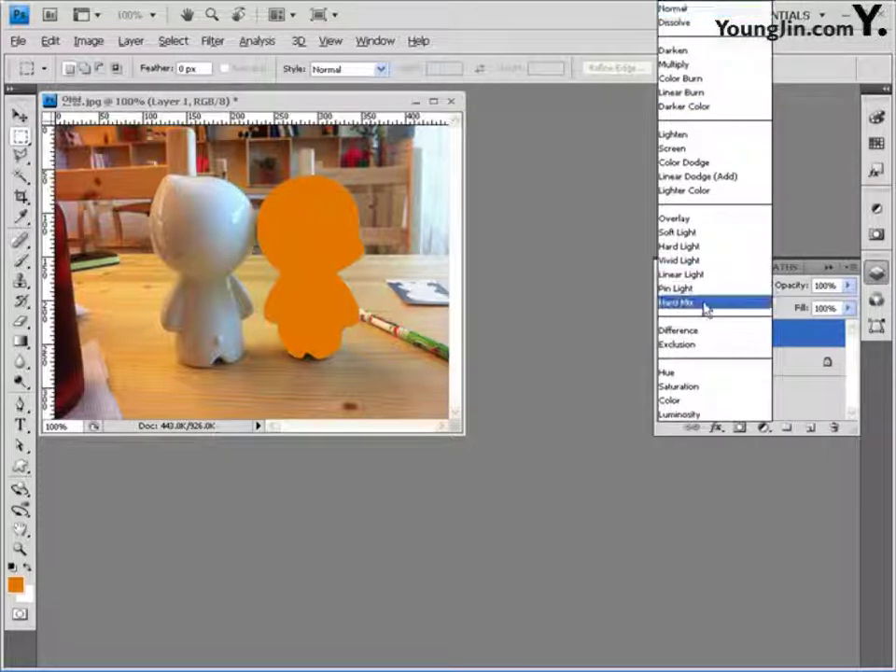
left_click(701, 401)
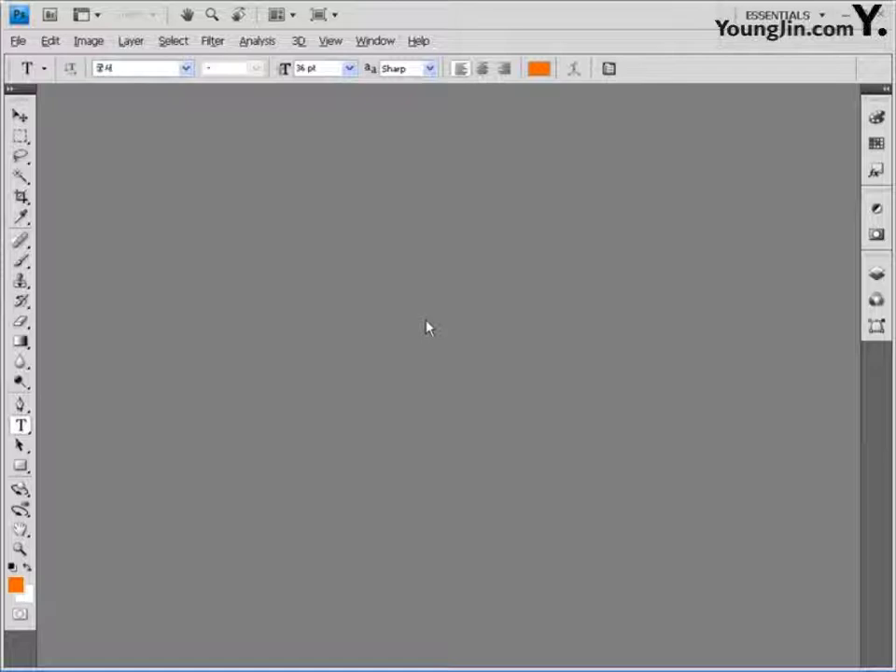
Open 사슴 from the Chapter01 folder and undock it into a floating window.
double_click(290, 159)
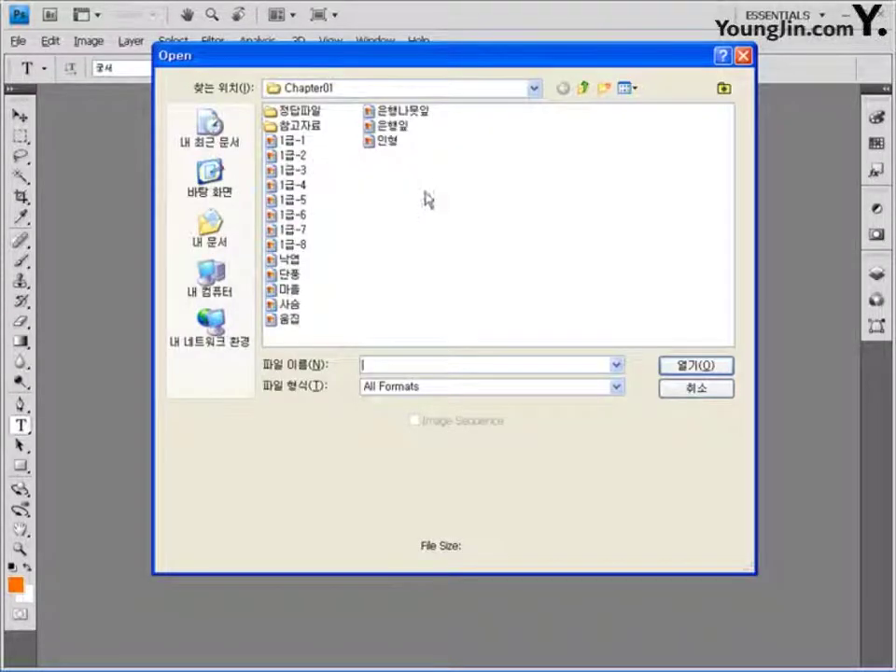
left_click(289, 303)
left_click(696, 365)
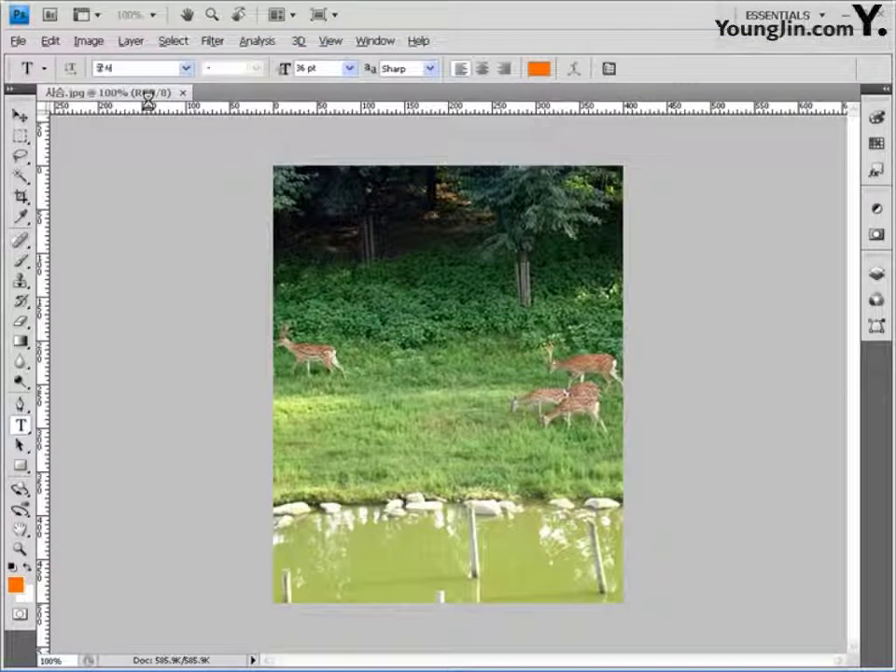
left_click_drag(145, 93, 224, 140)
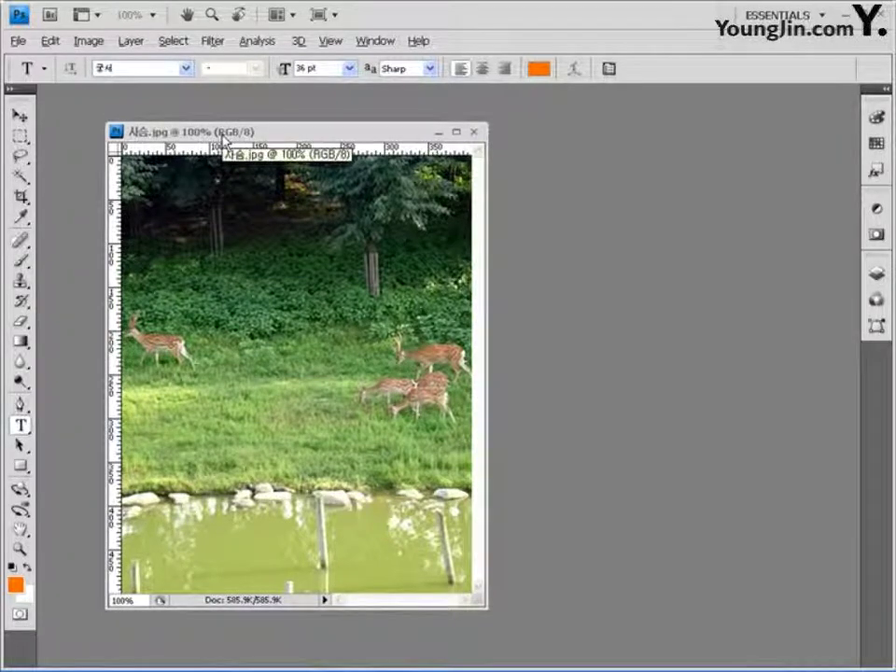
left_click_drag(250, 134, 225, 131)
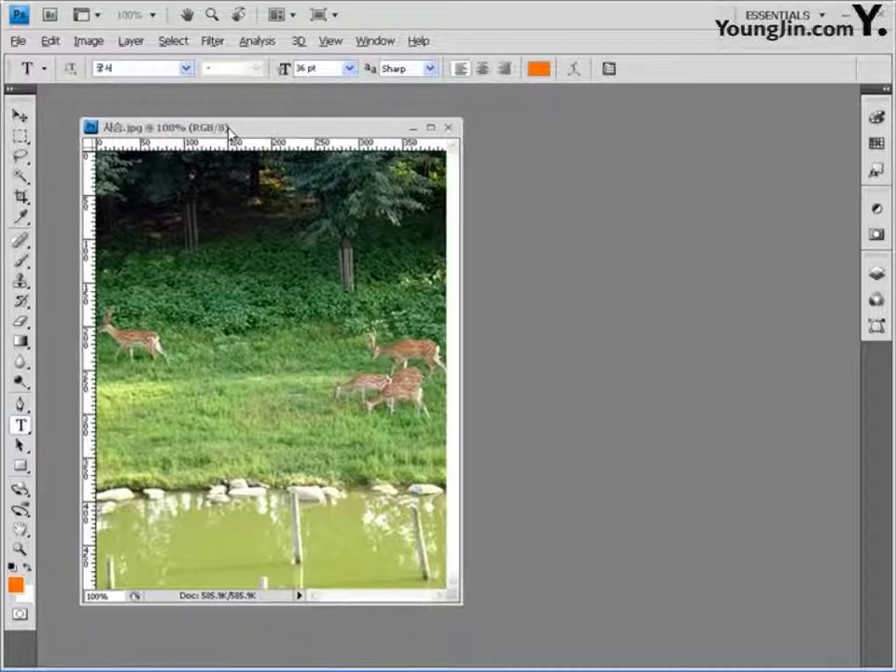
Apply a Lens Flare with 150% brightness and the 50-300mm Zoom lens, centred near the upper-right corner of the deer photo.
left_click(211, 40)
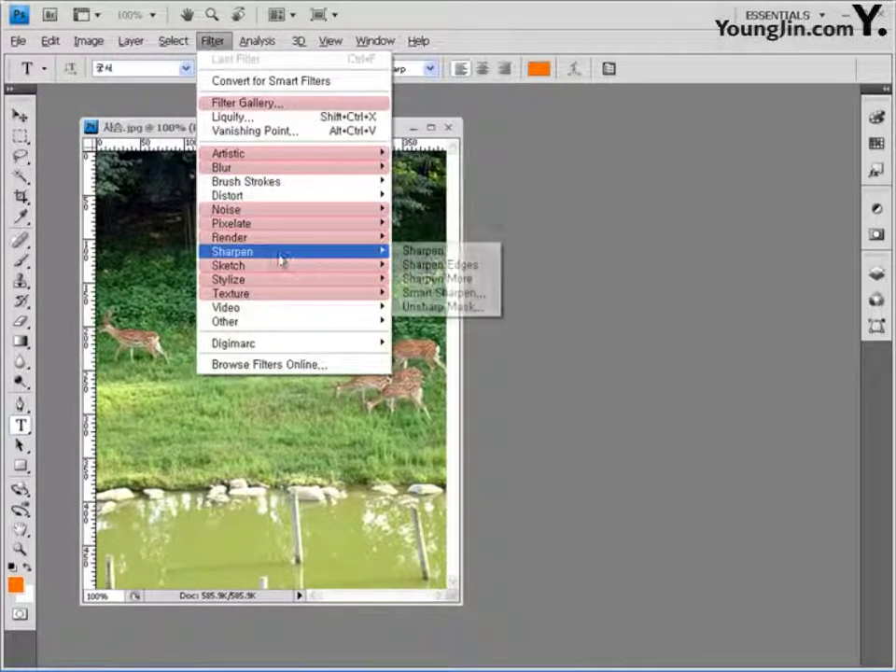
mouse_move(295, 244)
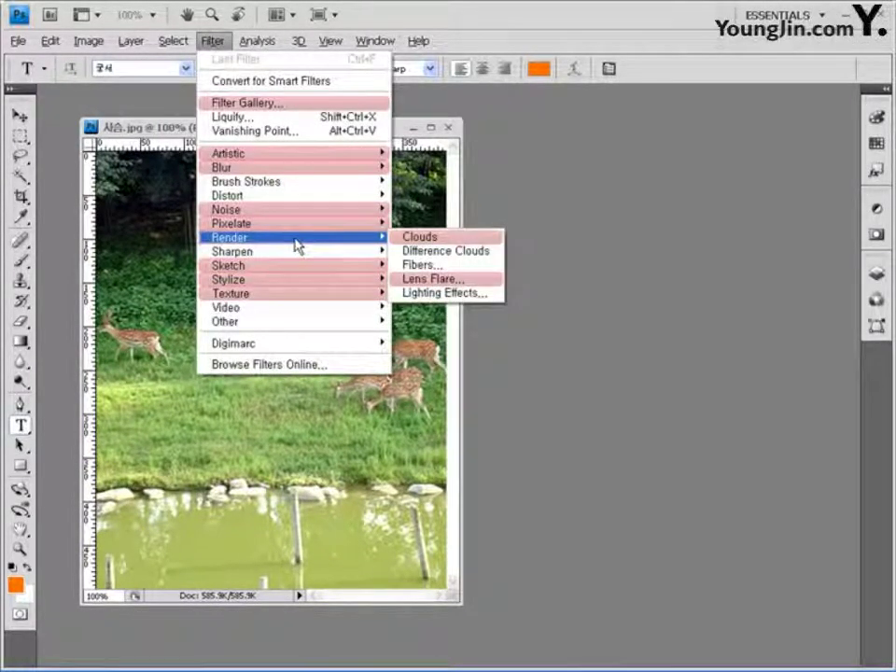
left_click(458, 289)
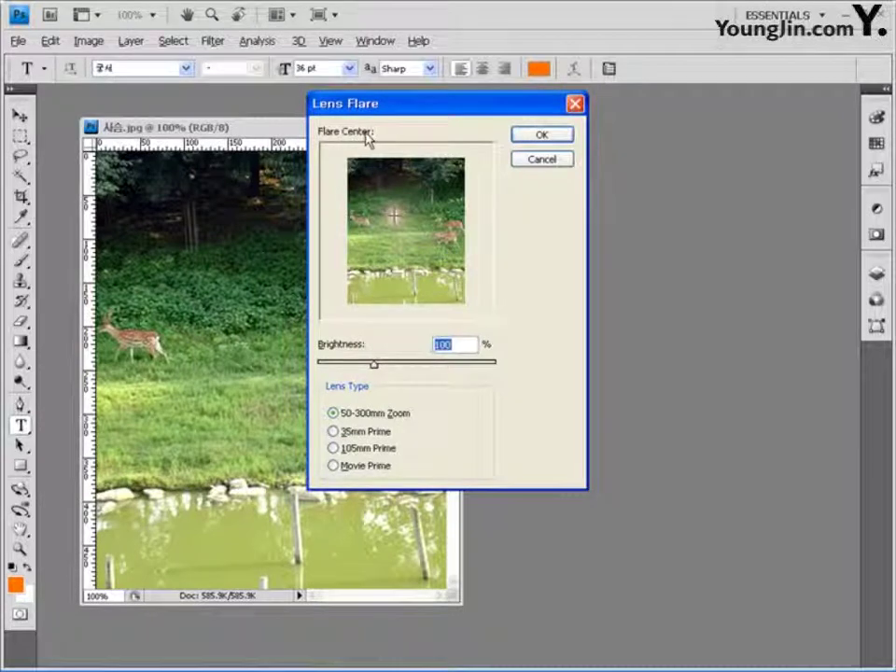
left_click(450, 170)
left_click(451, 174)
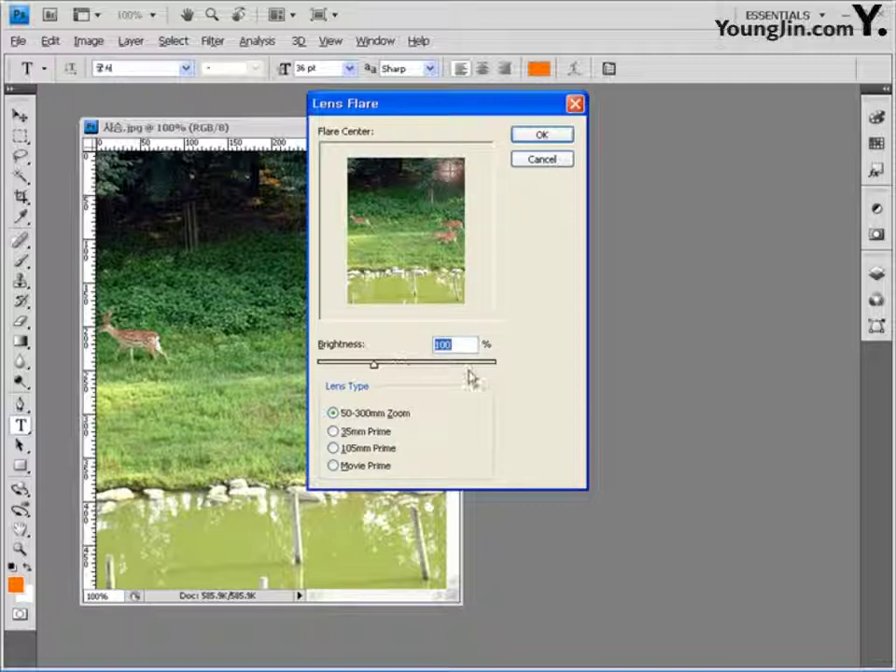
type("150")
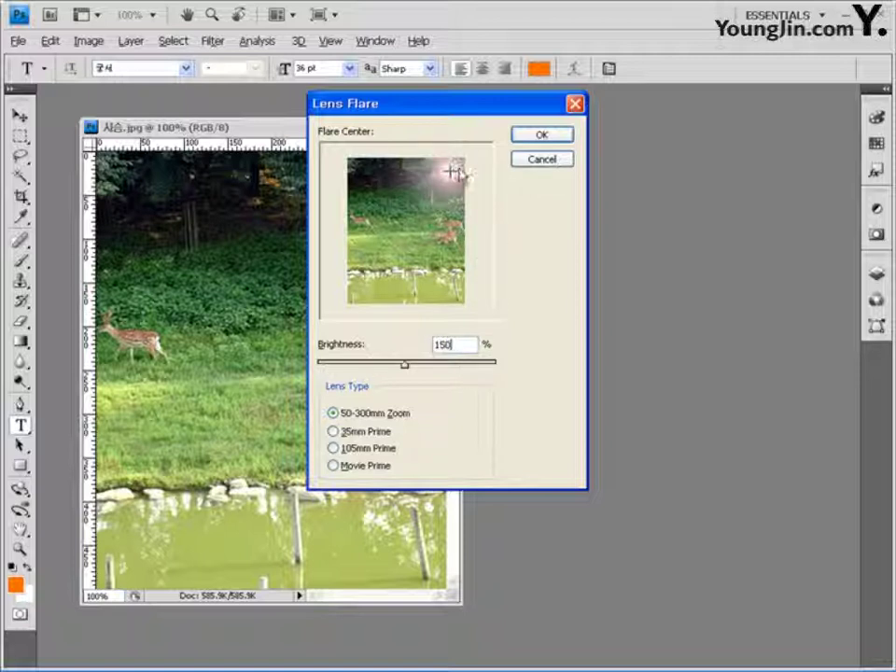
left_click(571, 136)
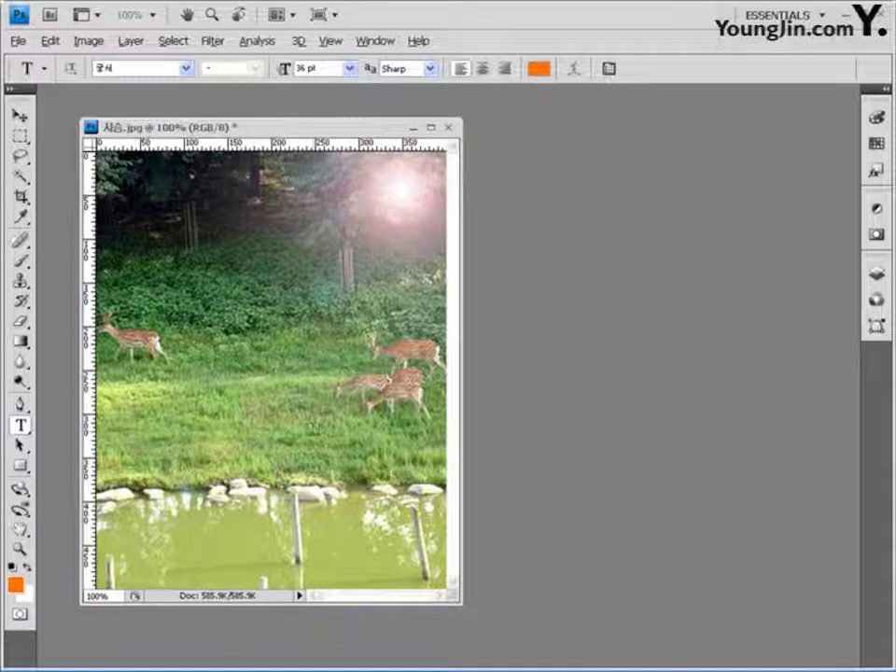
Enlarge the deer photo's window slightly and set up the Rounded Rectangle tool with a 20 px radius and colour #000000.
left_click_drag(456, 603, 480, 611)
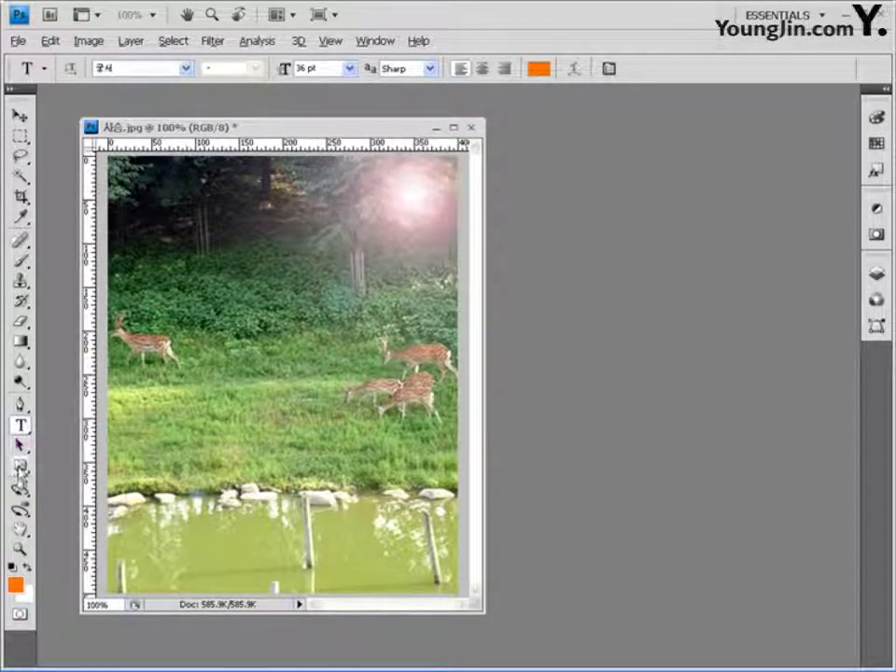
left_click_drag(20, 465, 72, 471)
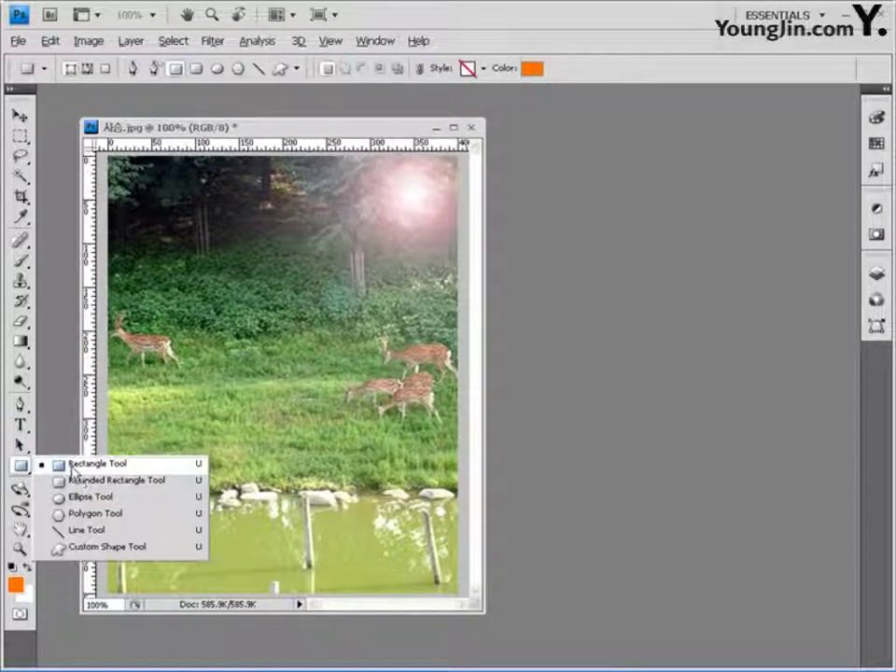
left_click(125, 481)
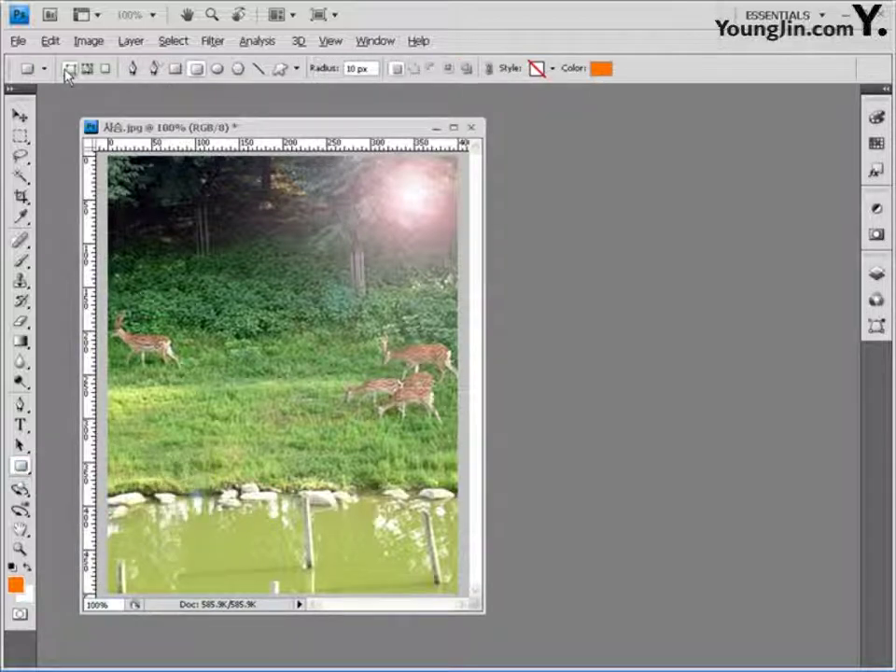
double_click(357, 69)
type("20")
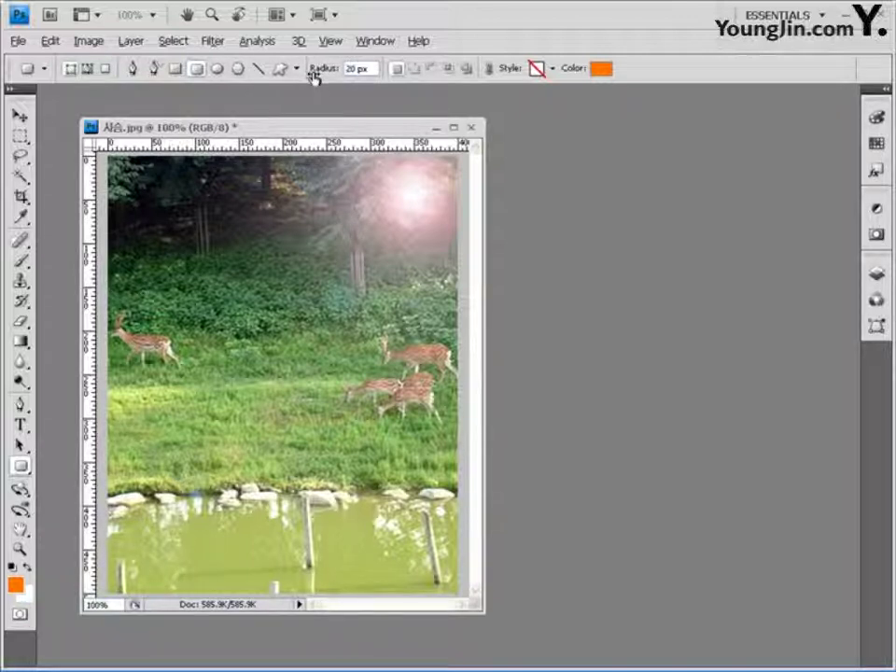
left_click(600, 68)
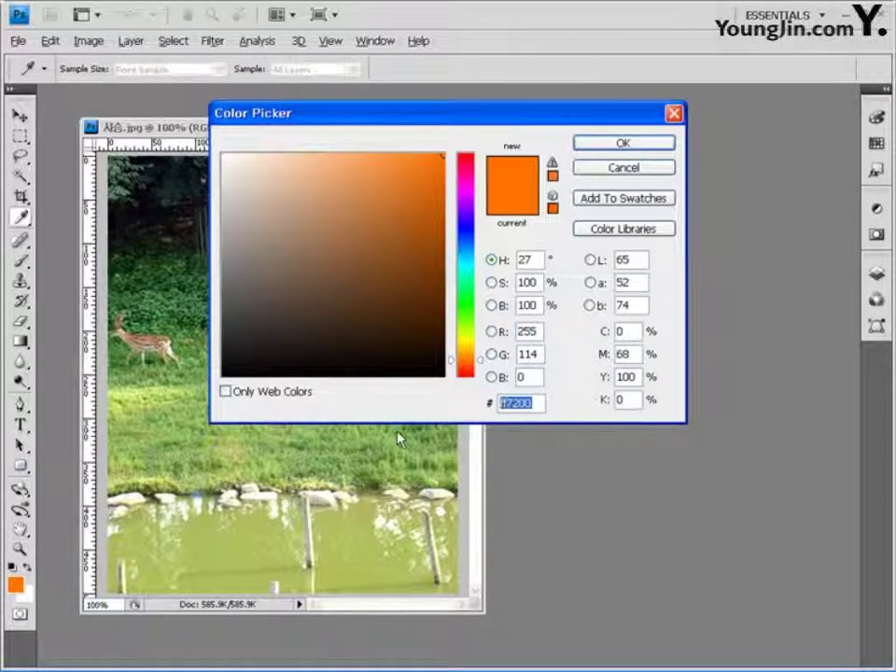
type("000000")
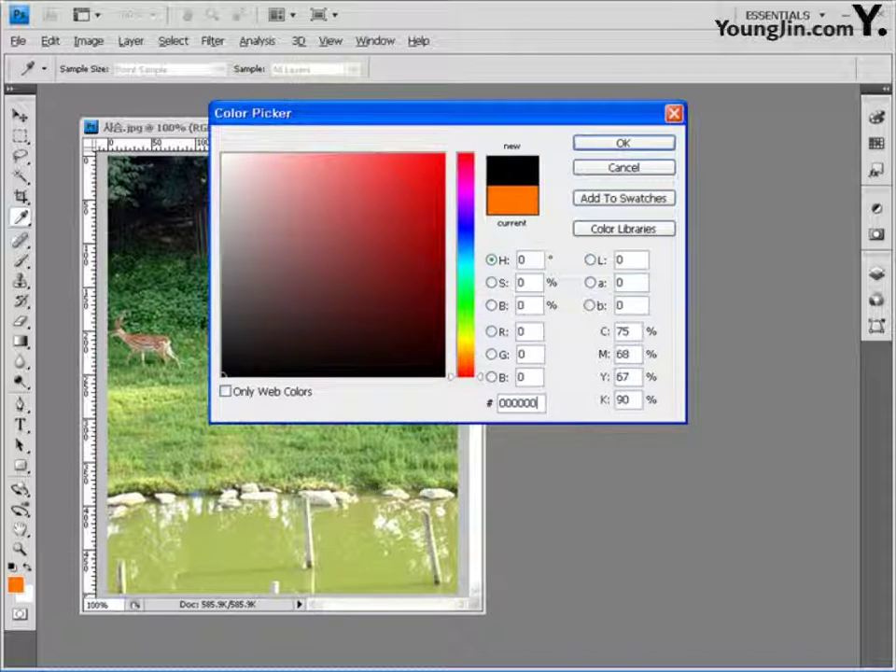
left_click(634, 143)
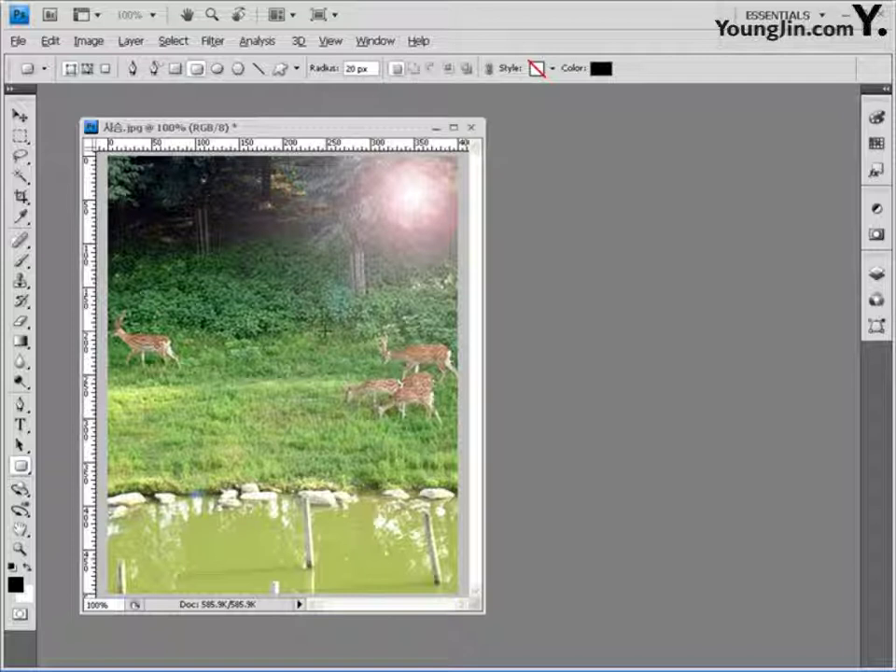
left_click(330, 41)
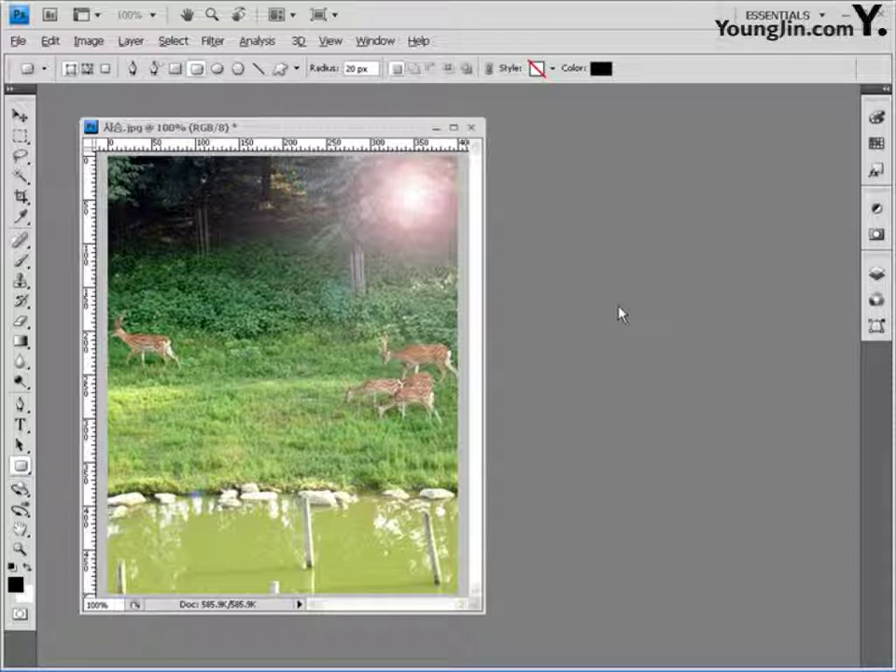
key("ctrl+r")
key("ctrl+r")
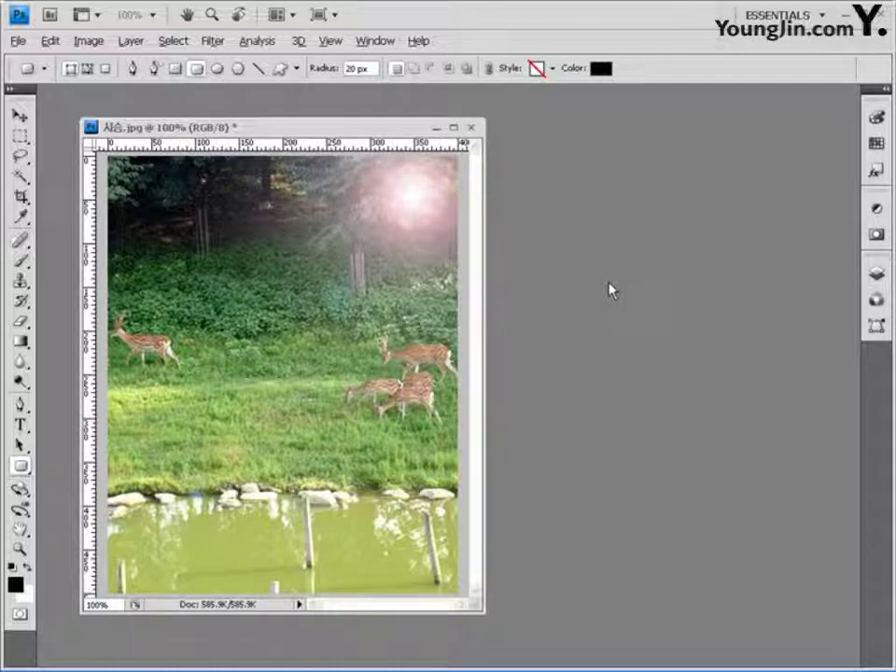
right_click(358, 149)
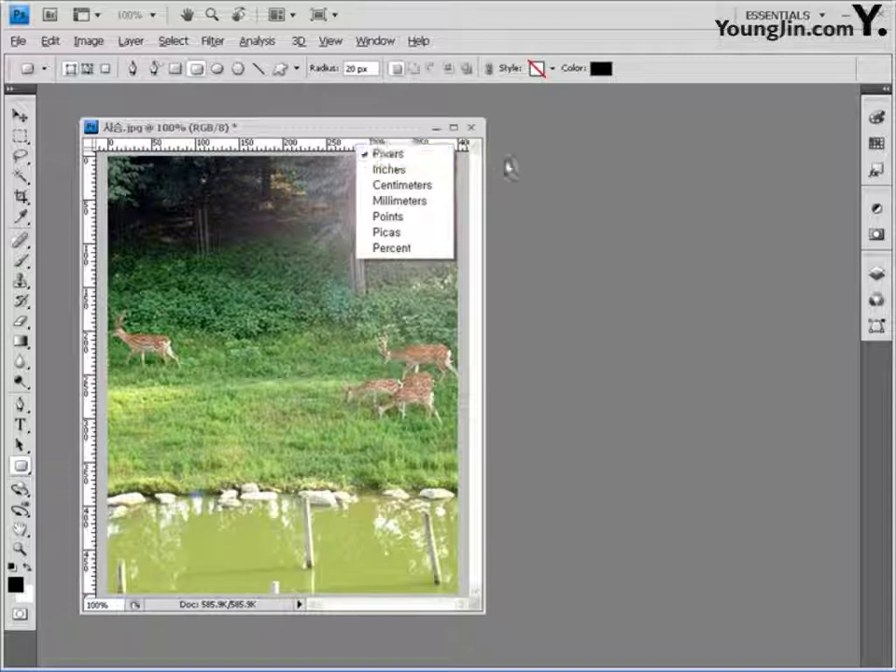
left_click(390, 138)
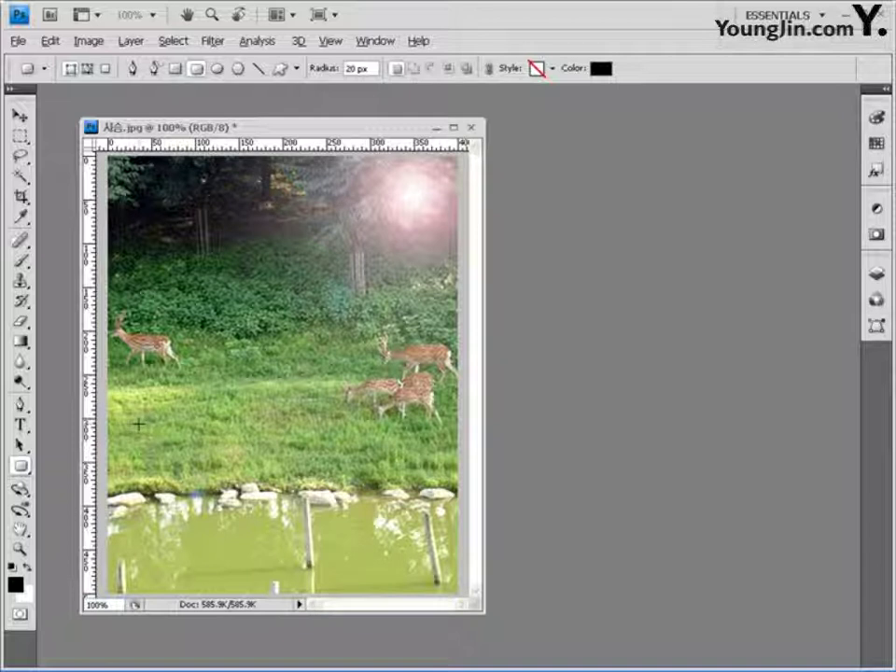
Draw a black rounded bar about 37 px tall across the grass below the deer, running past the photo's right edge, and set its layer opacity to 60%.
left_click_drag(137, 425, 478, 457)
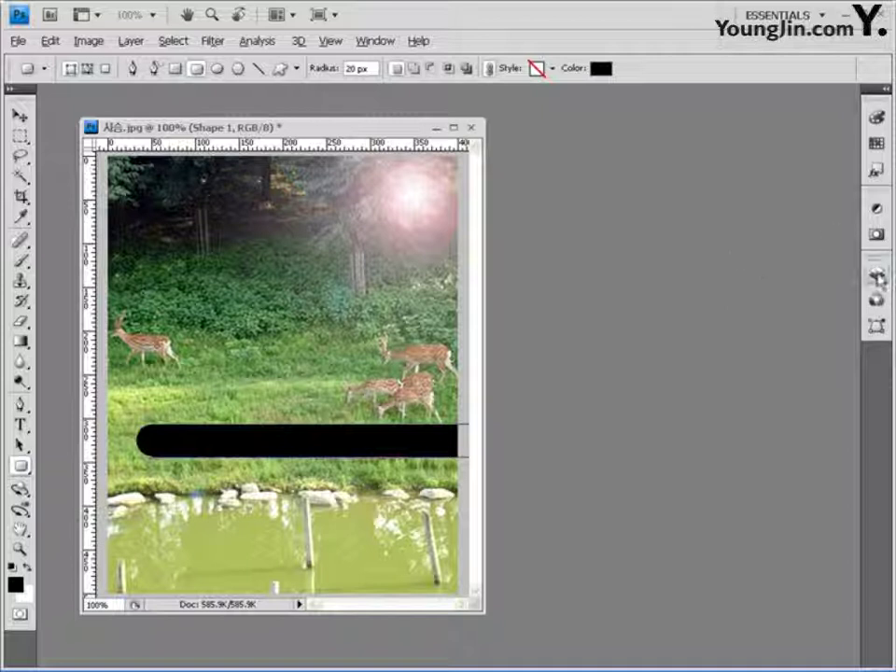
key("F7")
left_click(826, 285)
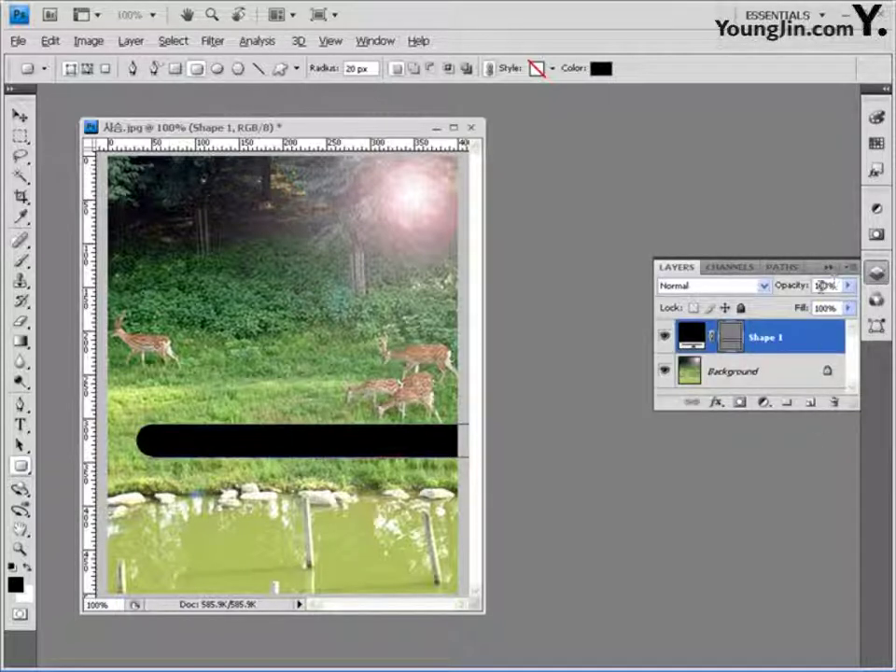
type("60")
key("Return")
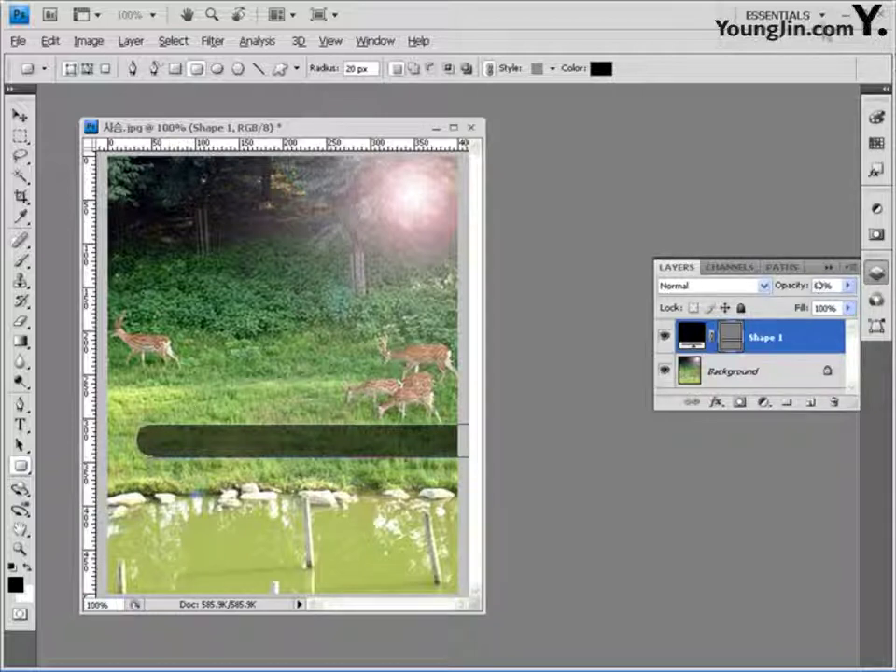
Add an Outer Glow layer style to the rounded bar's Shape 1 layer.
left_click(715, 402)
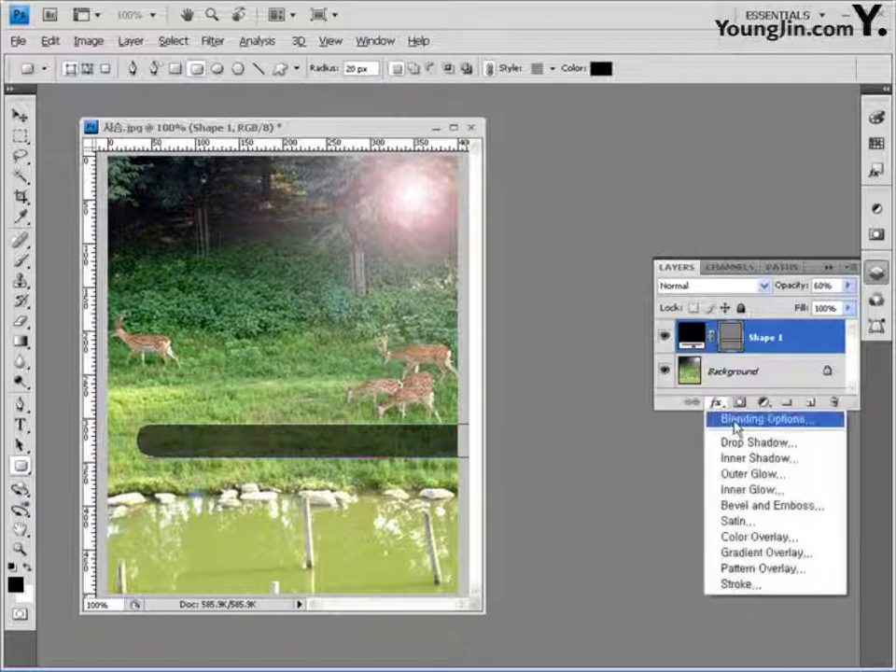
left_click(779, 476)
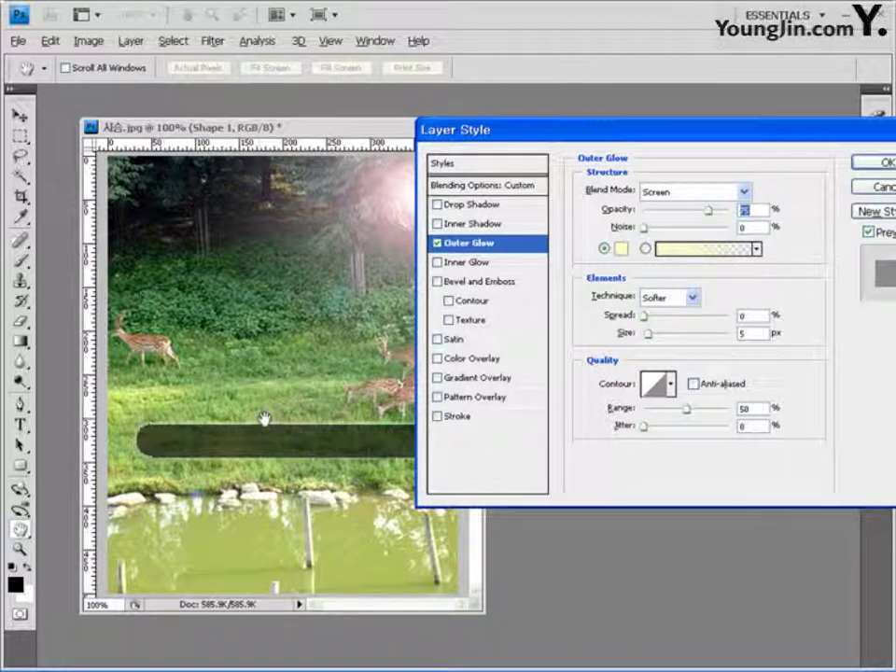
Set the Shape 1 bar's Outer Glow colour to white (ffffff) and its size to 10 px, and apply the style.
left_click(620, 249)
left_click_drag(496, 114, 650, 93)
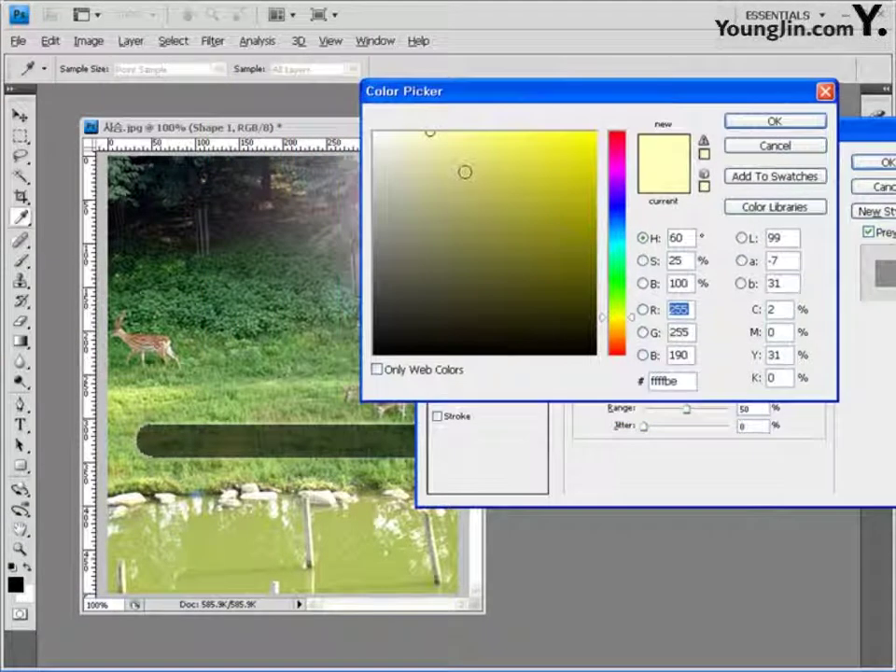
left_click_drag(464, 172, 374, 133)
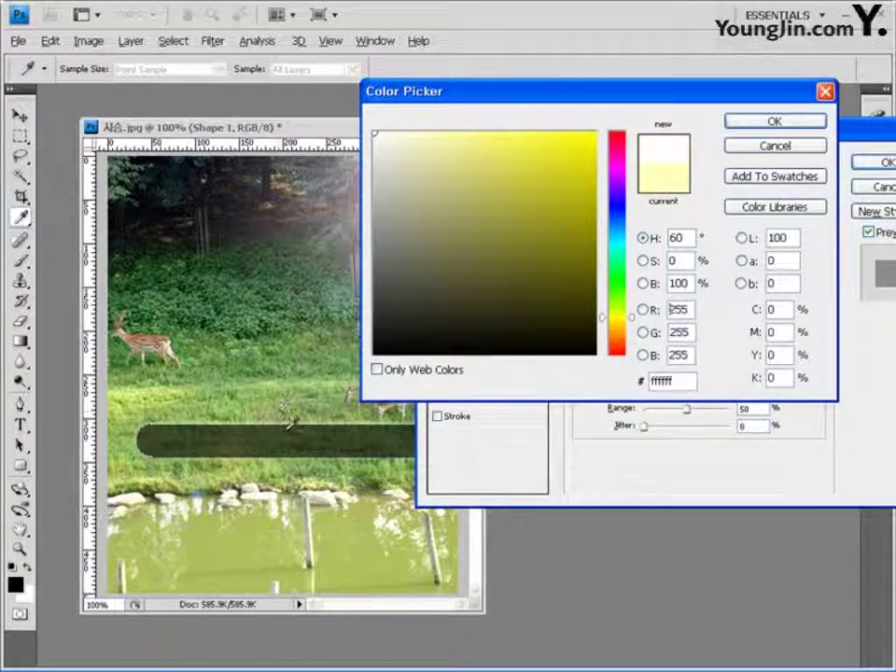
left_click(789, 129)
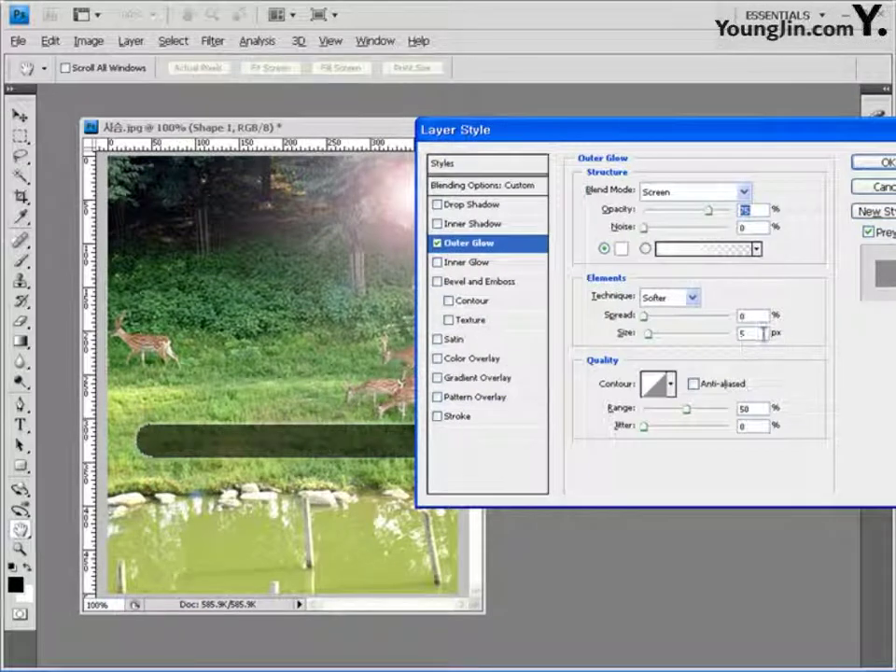
left_click(763, 332)
type("10")
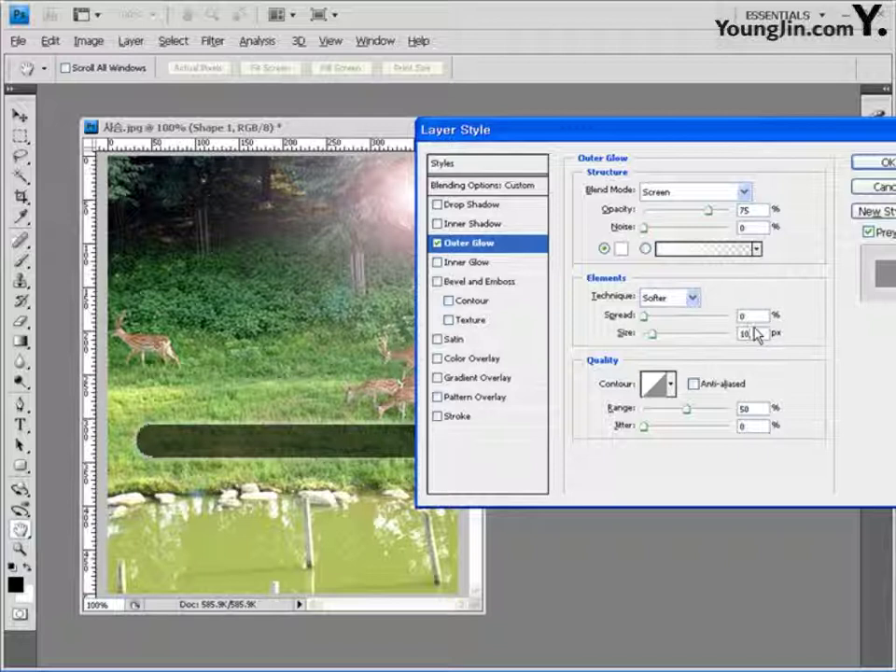
left_click(881, 162)
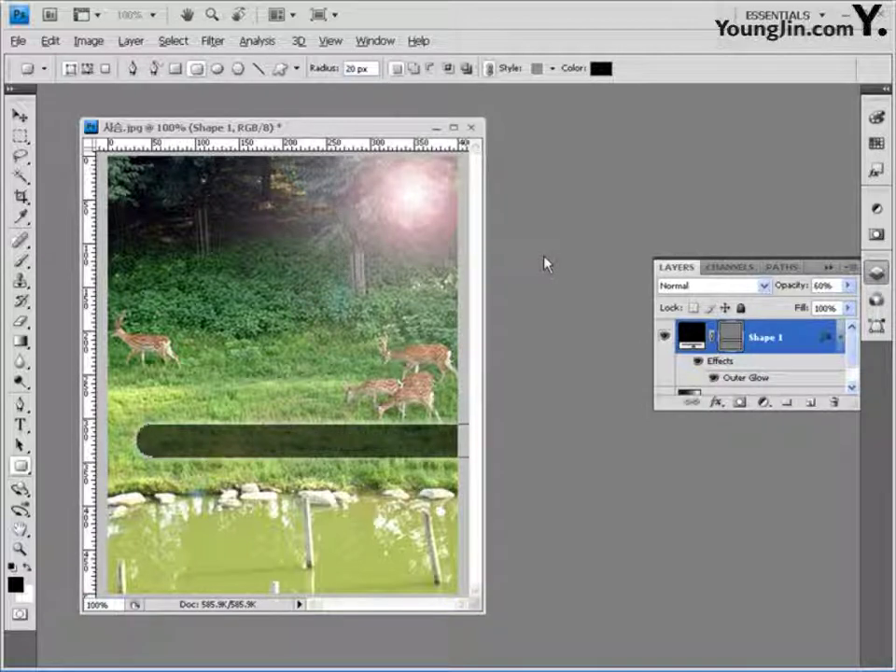
Switch to the Custom Shape tool and append the All shape set to the current shapes.
left_click_drag(18, 465, 115, 551)
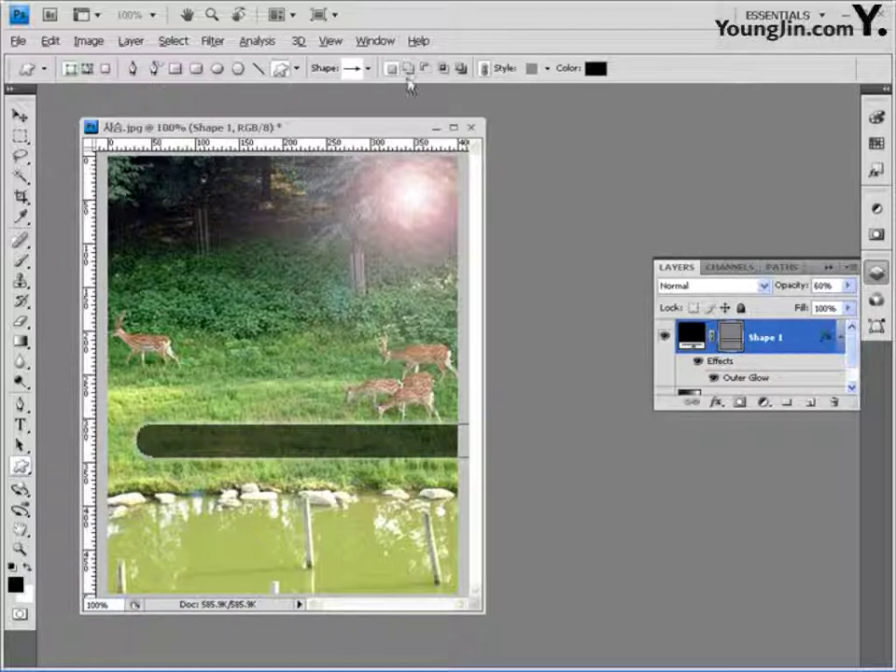
left_click(369, 70)
scroll(432, 129, "down", 3)
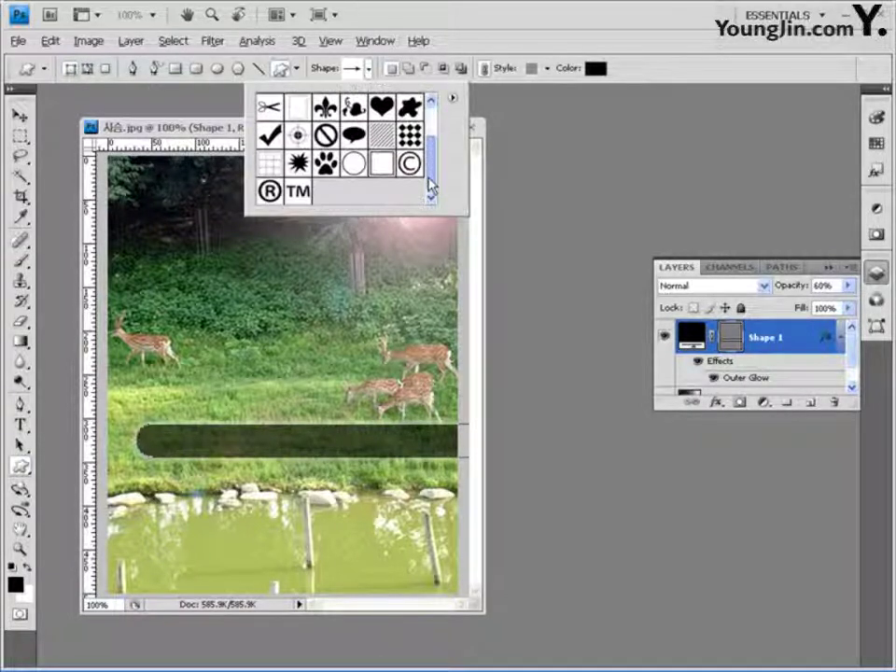
scroll(434, 144, "up", 3)
scroll(432, 146, "down", 3)
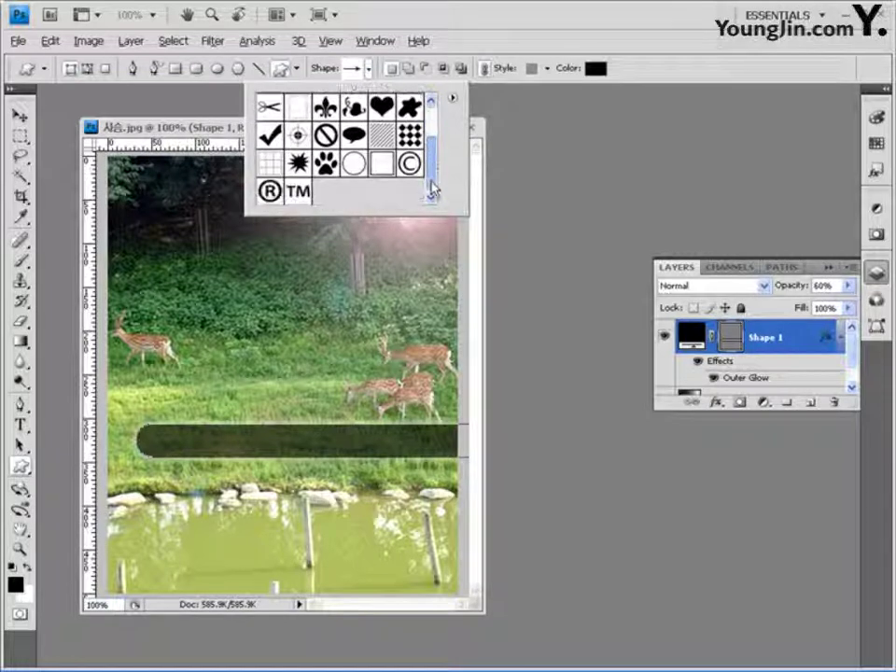
scroll(433, 149, "up", 2)
left_click_drag(432, 142, 431, 126)
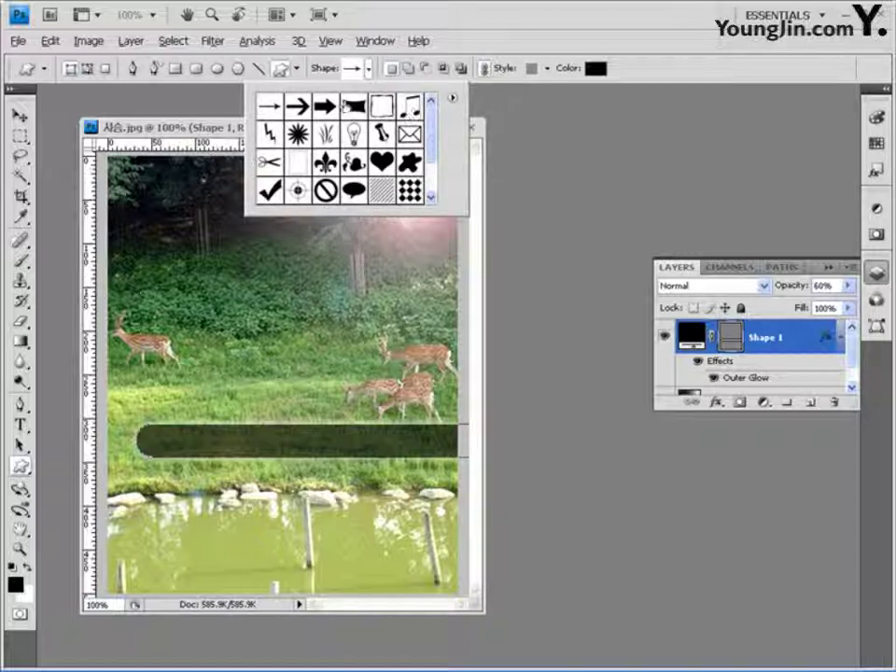
left_click(454, 101)
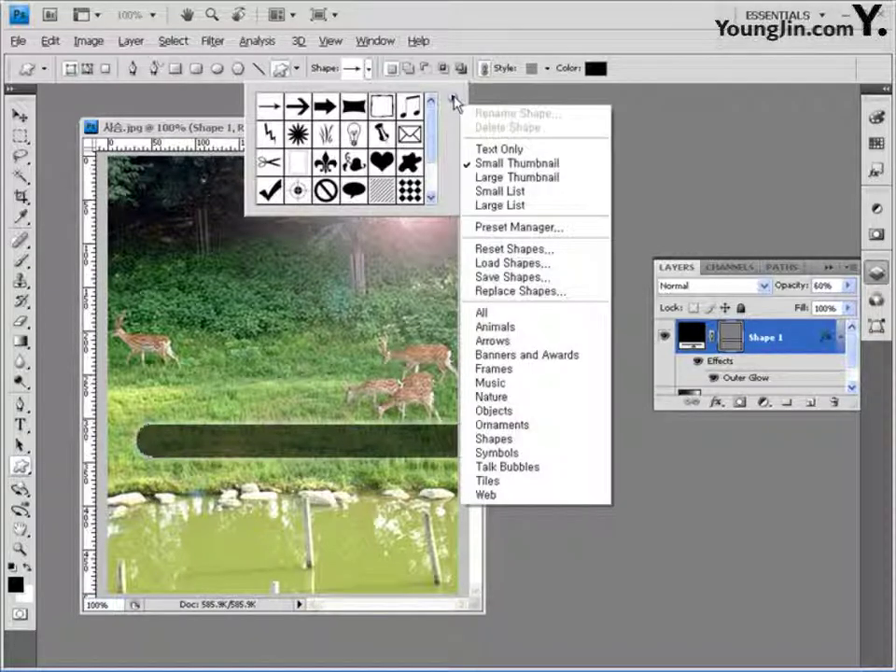
left_click(511, 318)
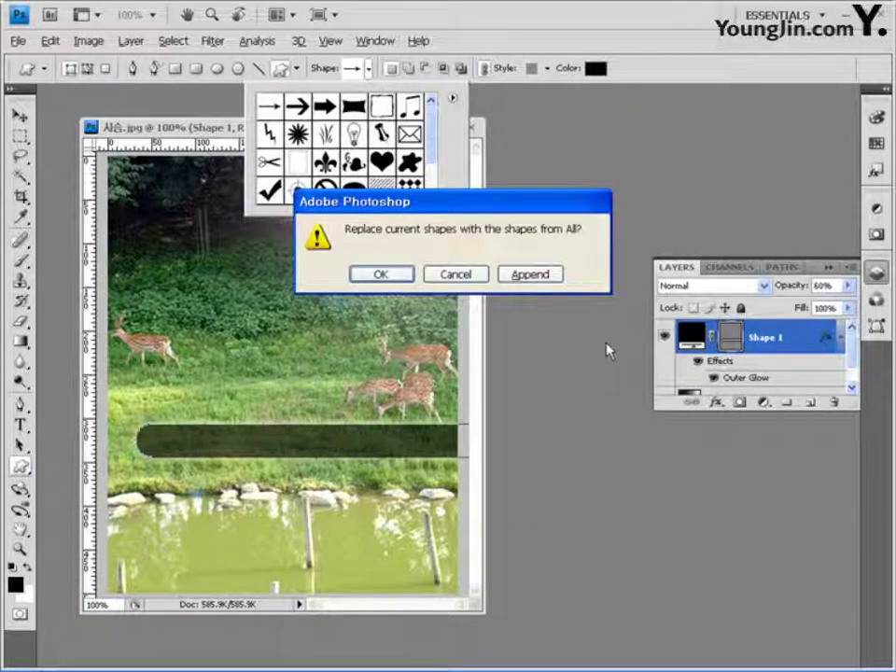
left_click(530, 276)
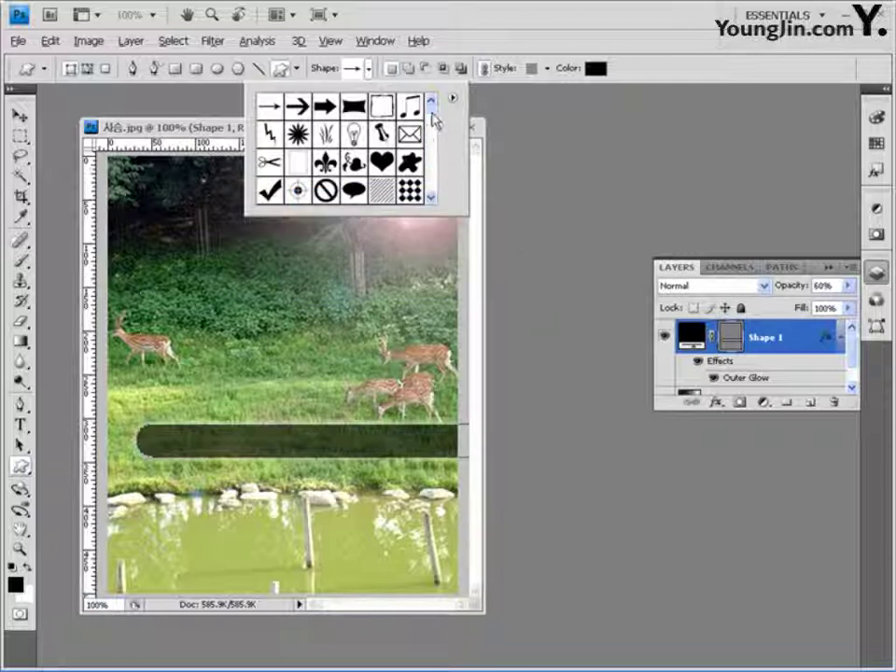
Enlarge the custom shape picker and choose the parrot-like bird shape.
scroll(433, 119, "down", 5)
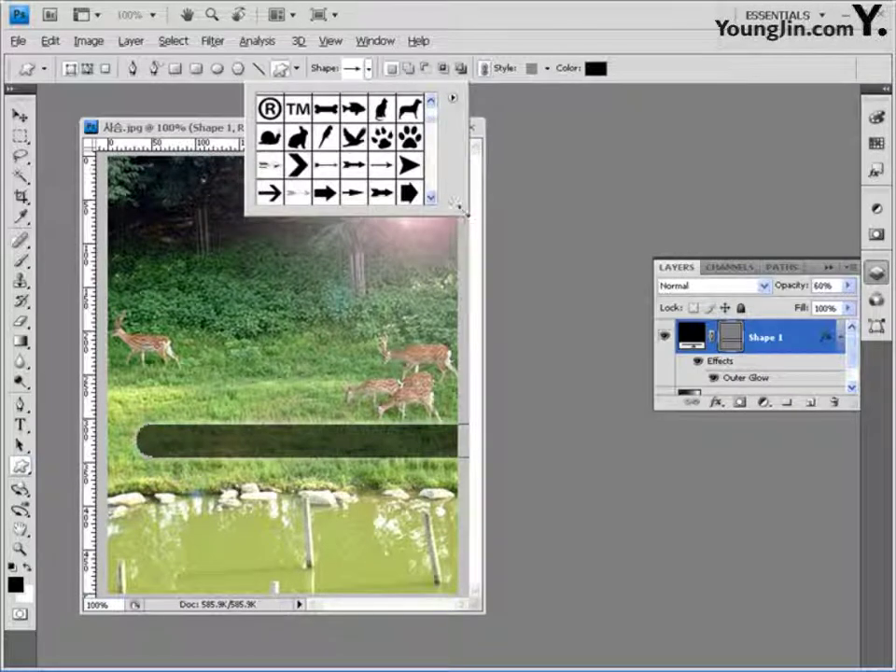
left_click_drag(457, 206, 595, 332)
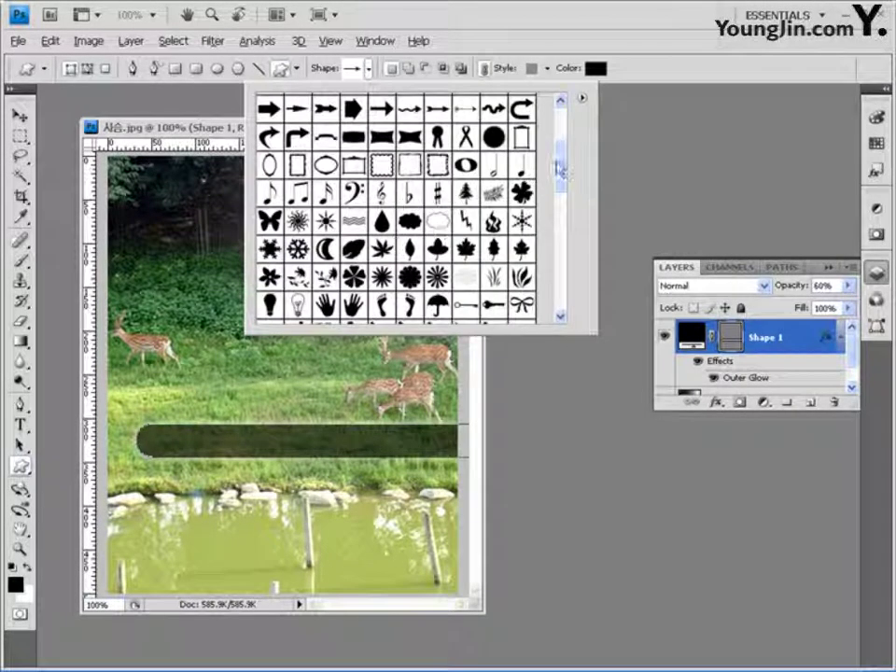
left_click_drag(556, 168, 565, 124)
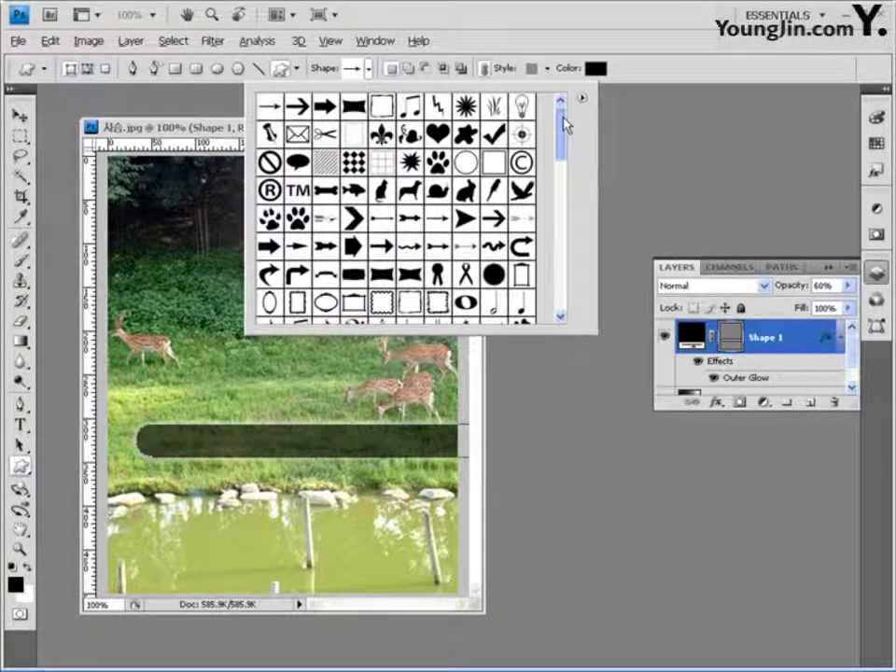
left_click(493, 192)
left_click(552, 32)
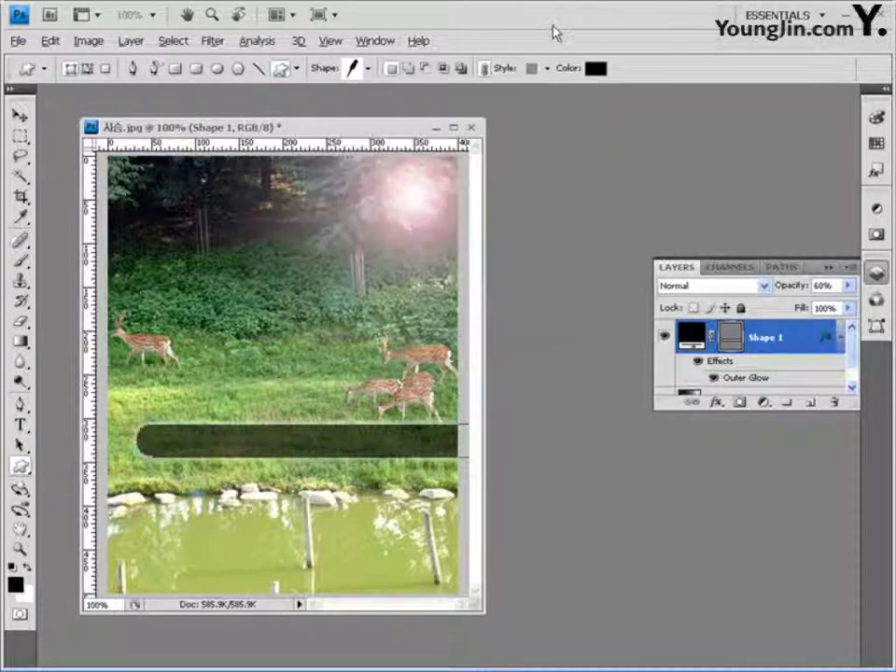
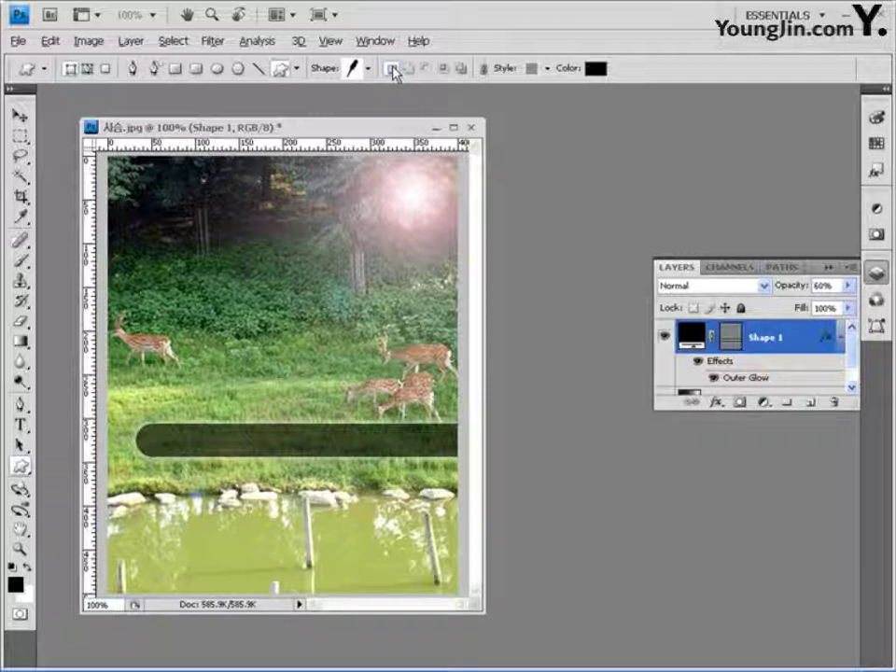
Set the new shape's style to none and its fill colour to orange fc7700.
left_click(548, 69)
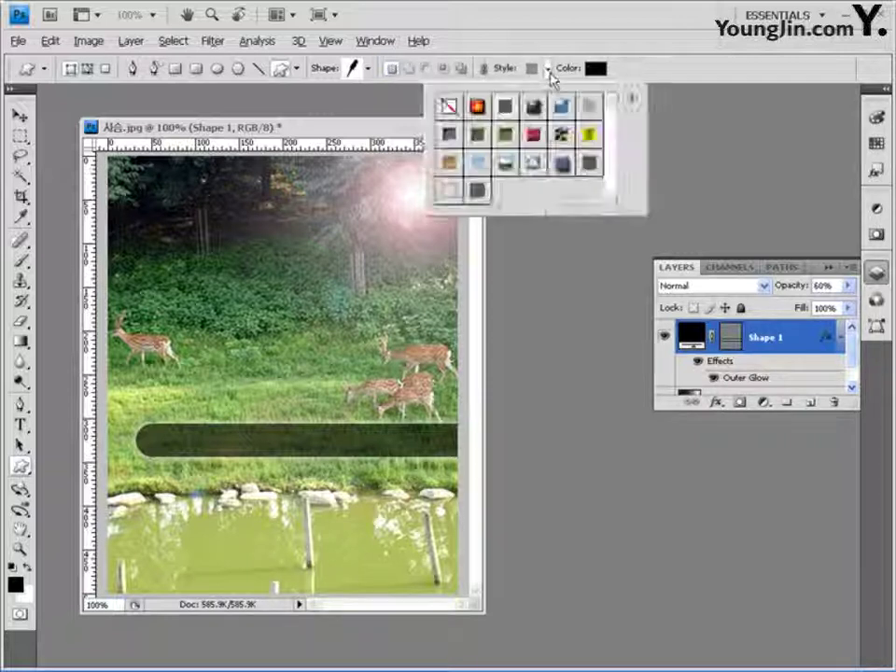
left_click(451, 106)
left_click(609, 21)
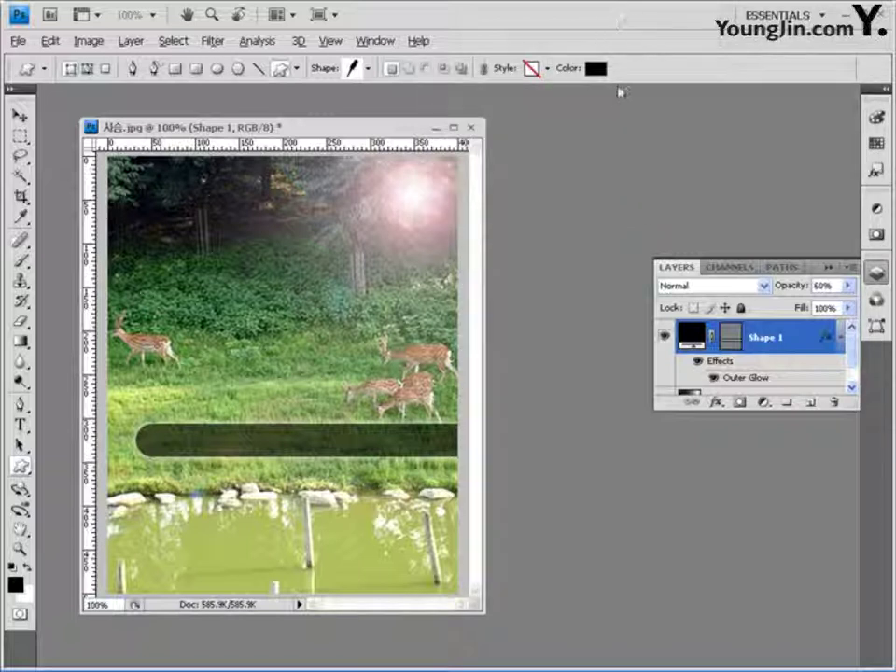
left_click(595, 68)
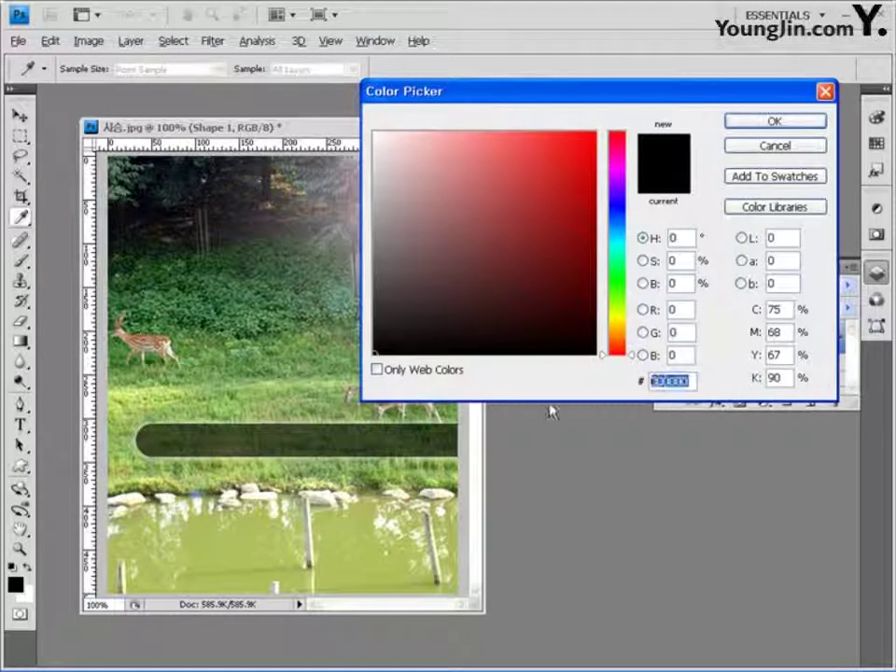
type("f")
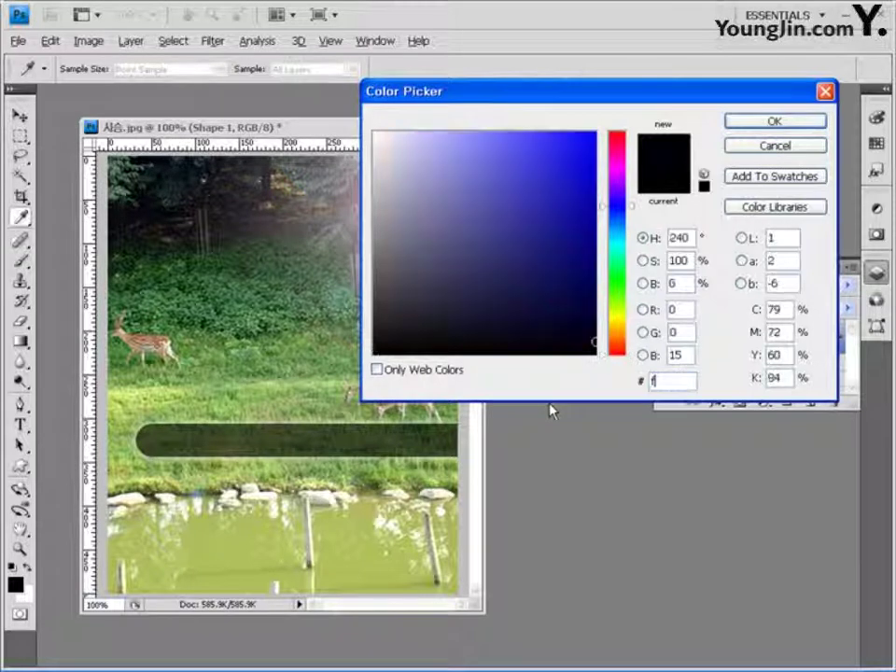
type("f7700")
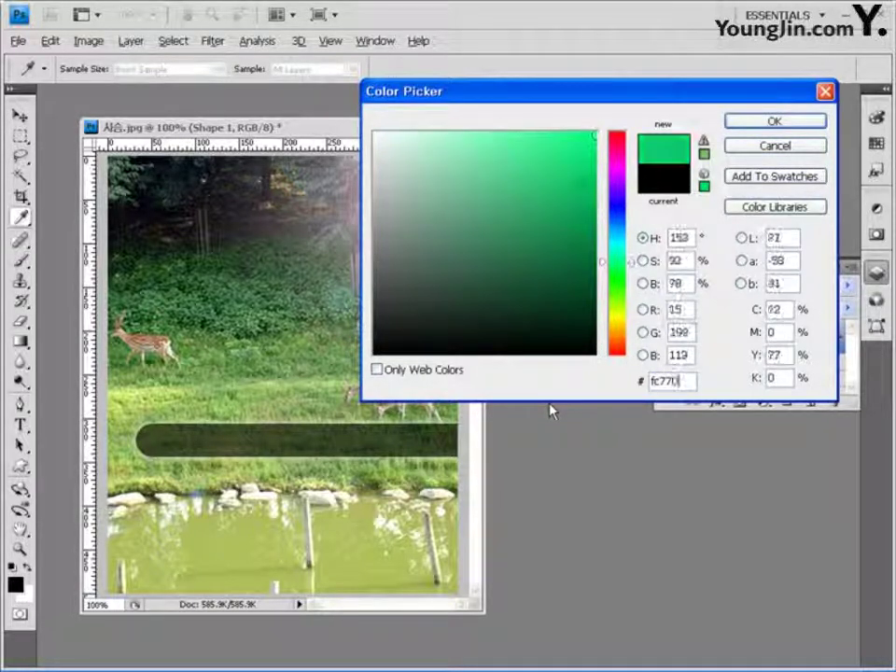
key("Return")
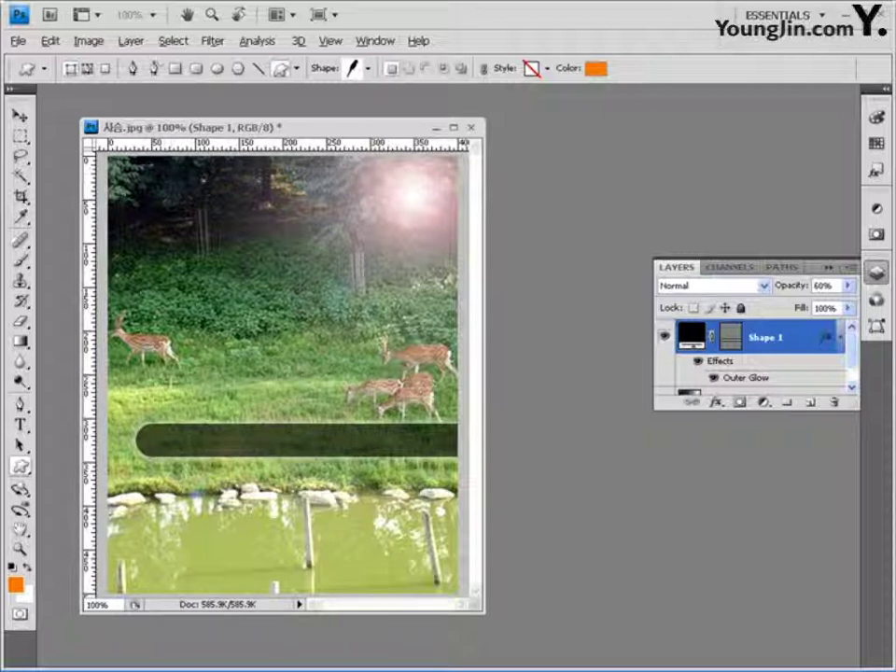
Draw the orange bird perched over the rounded end of the dark bar, redoing the first attempt.
left_click_drag(161, 377, 220, 457)
key("ctrl+z")
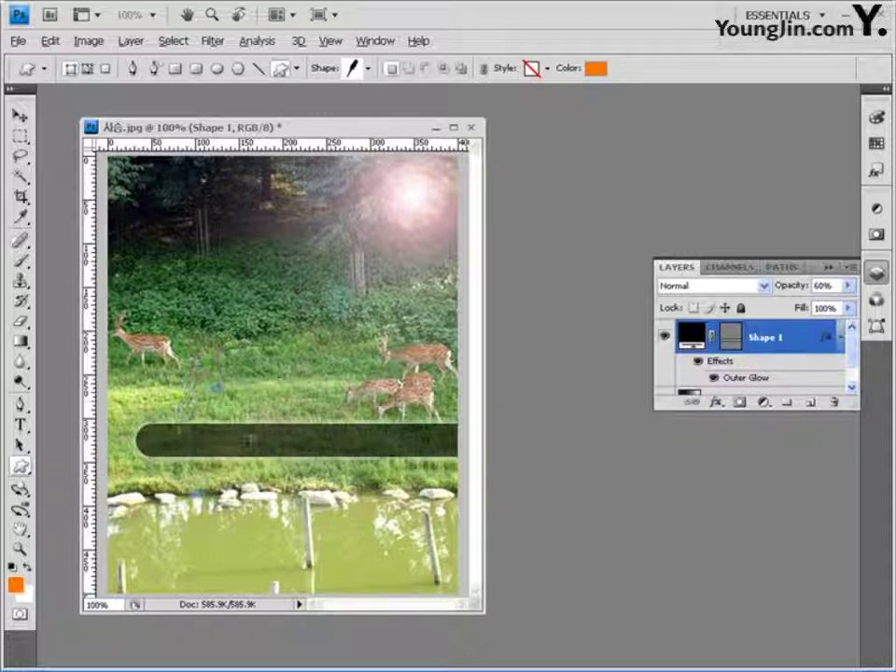
left_click_drag(200, 429, 160, 461)
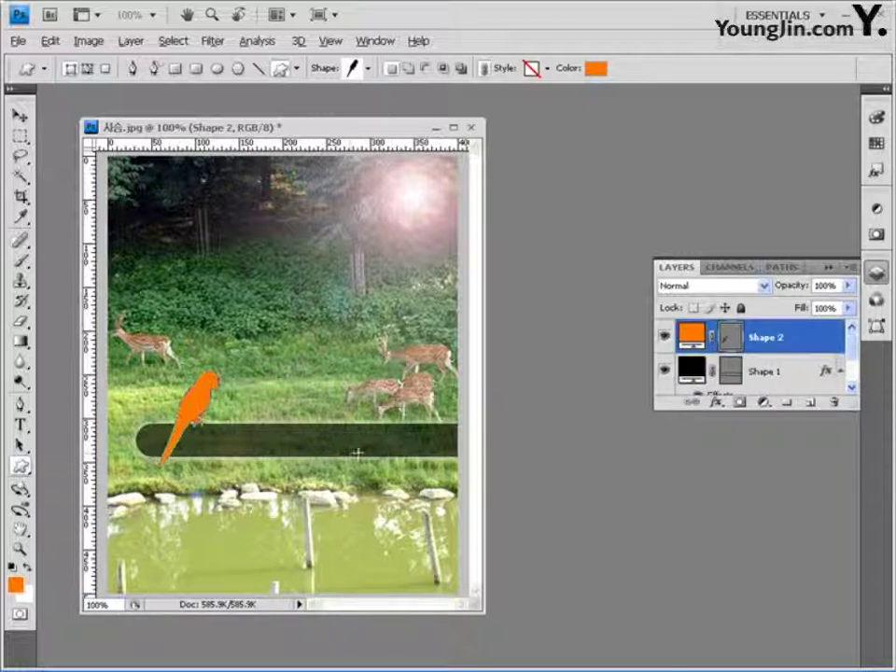
Try adding a sunburst custom shape over the forest above the bird, and undo it.
left_click(368, 68)
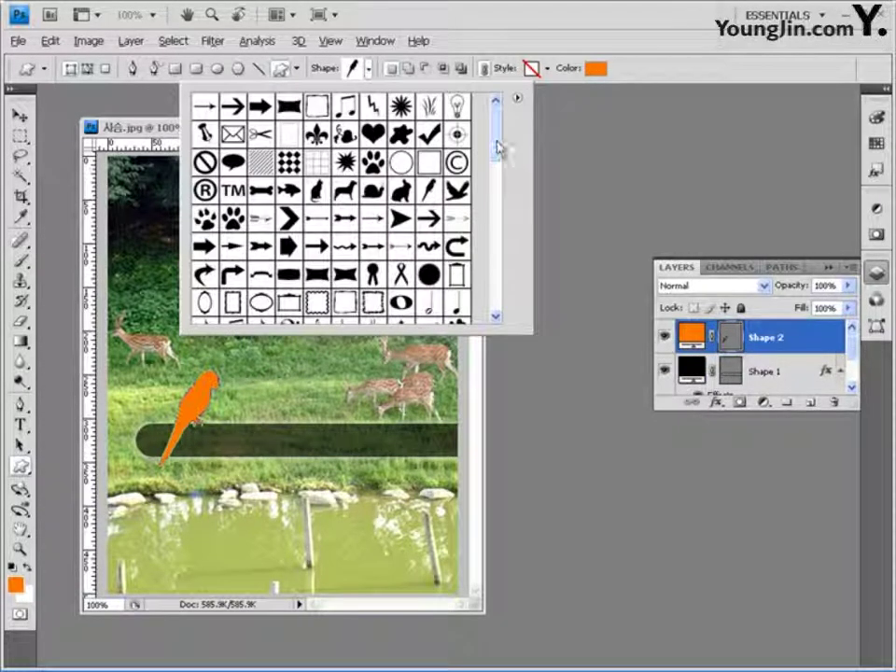
left_click_drag(499, 146, 498, 237)
left_click(457, 230)
left_click(480, 144)
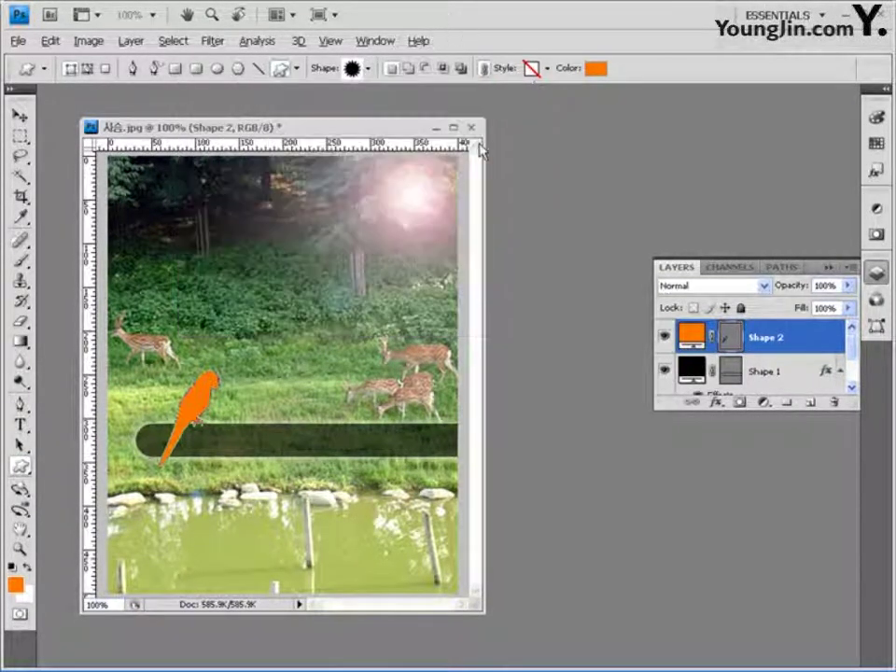
left_click_drag(254, 220, 334, 300)
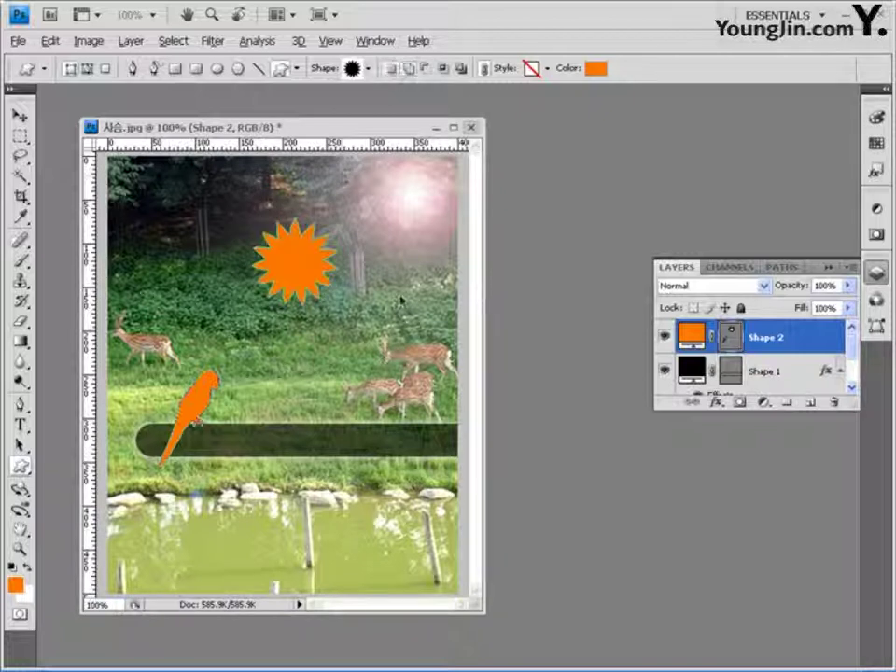
key("ctrl+z")
left_click_drag(228, 240, 329, 282)
key("ctrl+z")
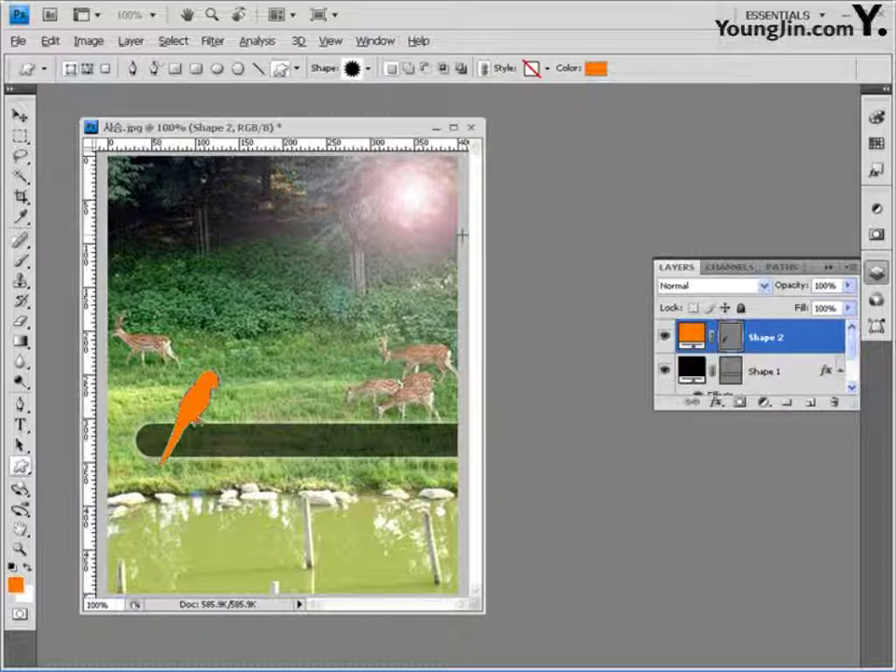
Add a Drop Shadow with default settings to the bird's Shape 2 layer.
left_click(716, 401)
left_click(729, 443)
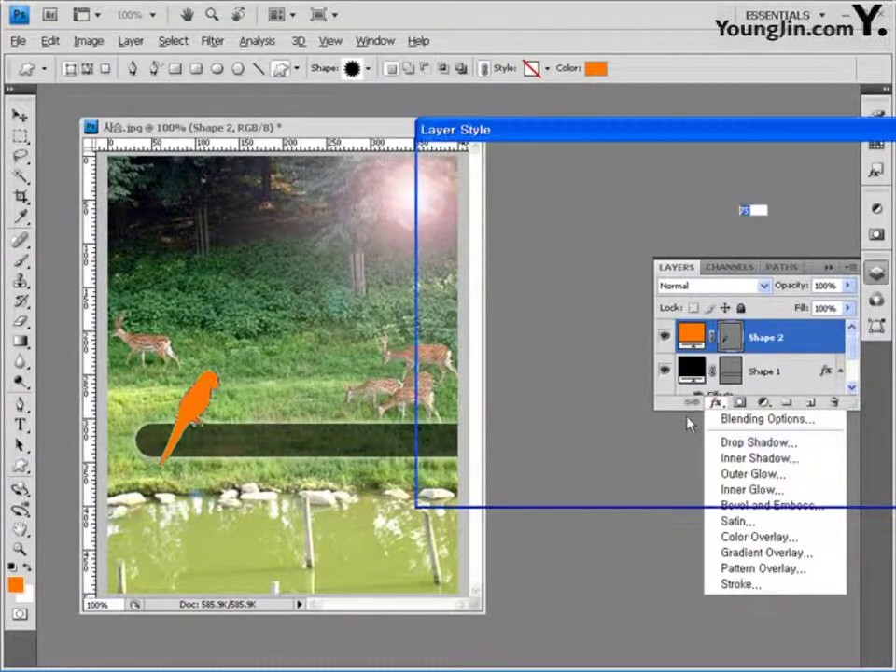
left_click_drag(774, 124, 661, 124)
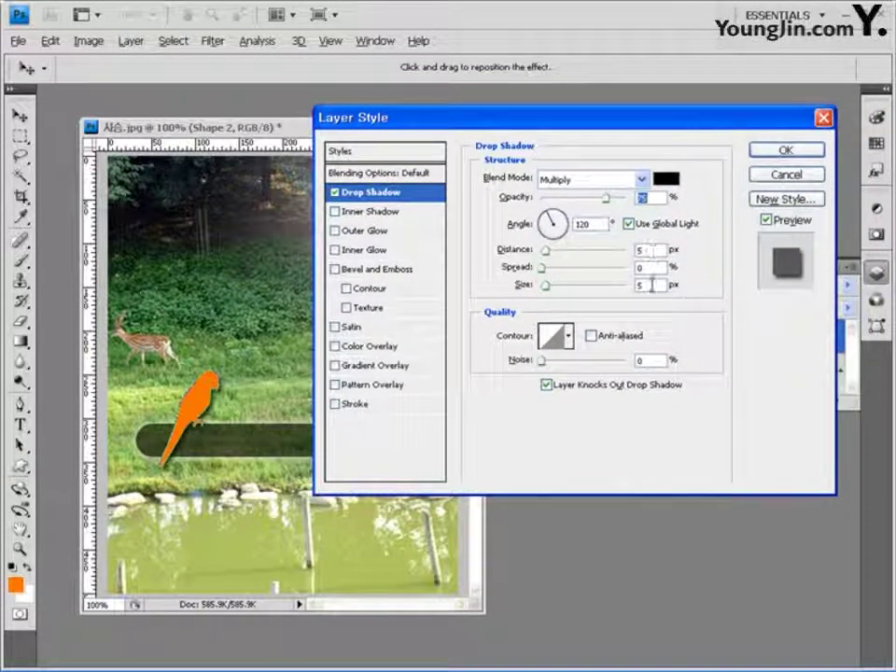
left_click(790, 152)
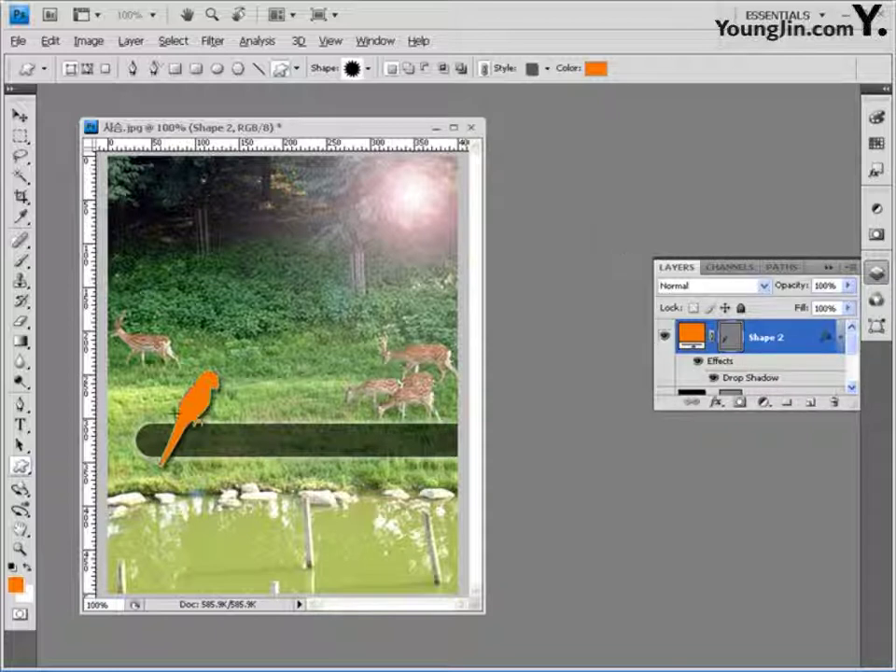
Choose the first filled oval speech bubble as the custom shape.
left_click(370, 70)
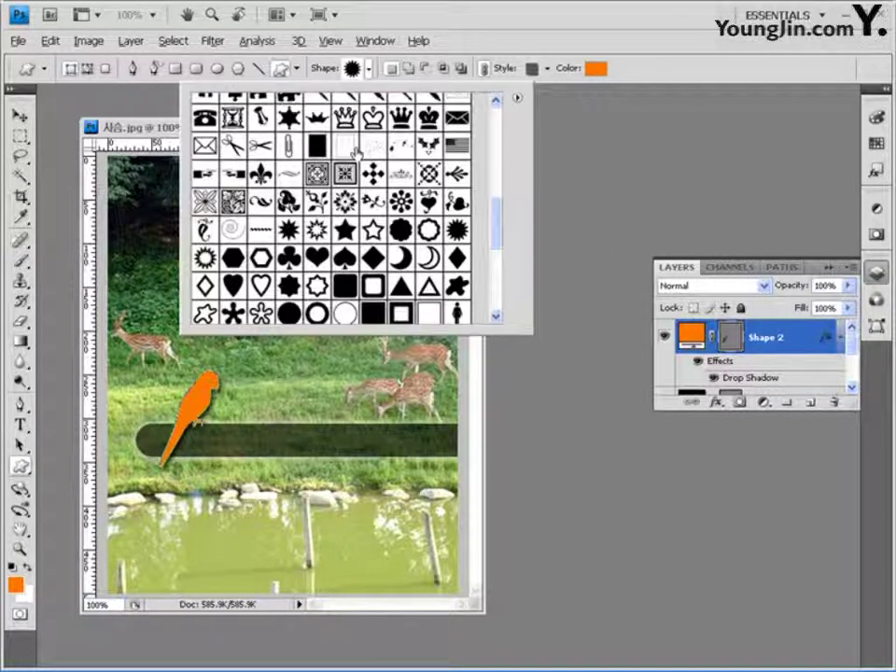
left_click_drag(491, 236, 500, 281)
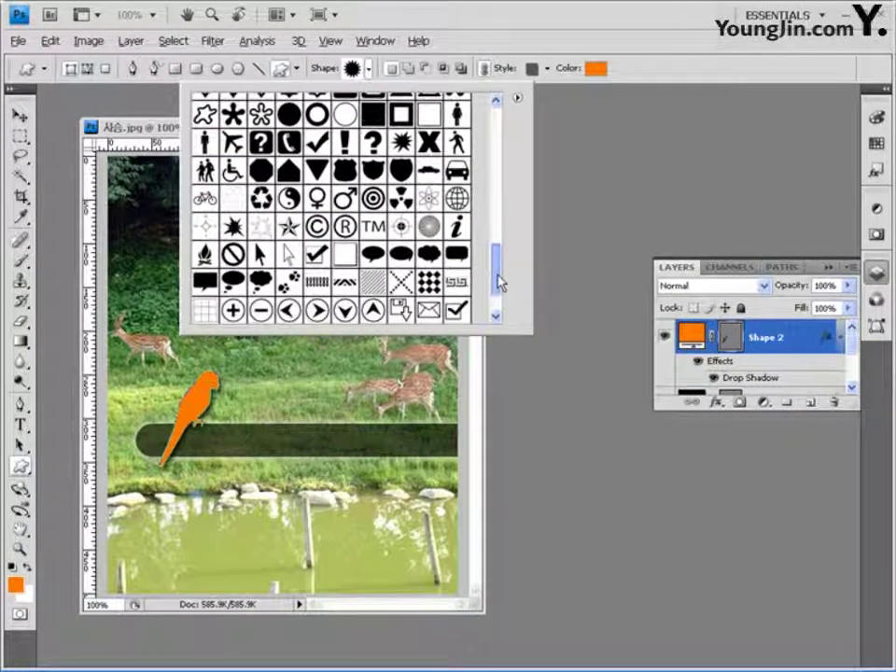
left_click(374, 254)
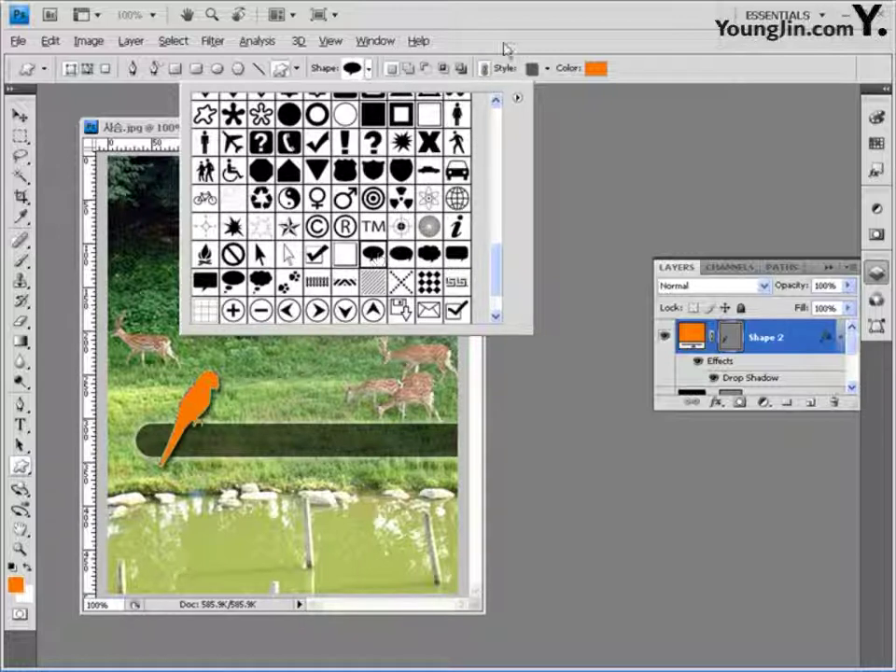
left_click(507, 8)
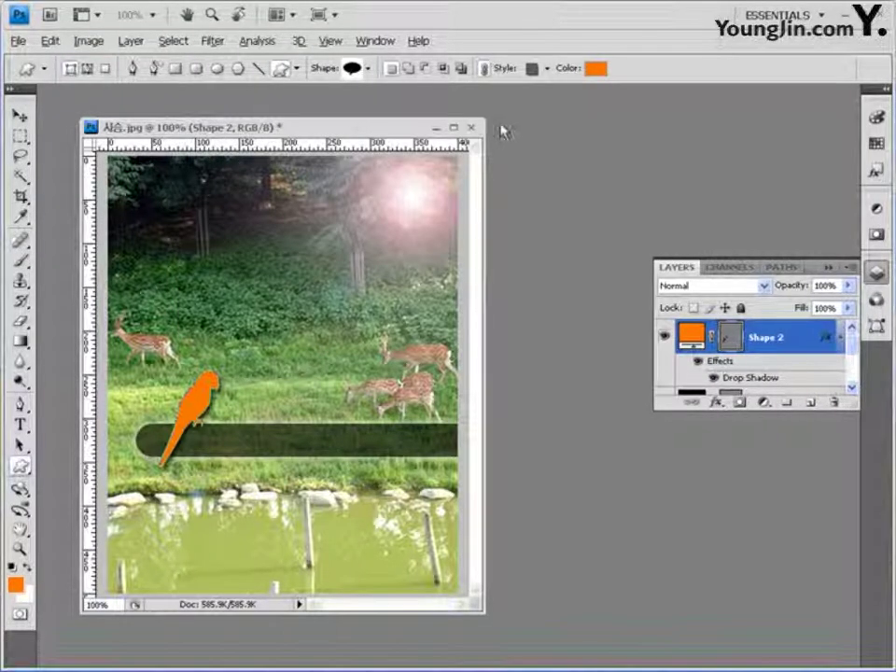
Draw a white ffffff speech bubble with no style above the bird, its tail pointing toward the bird's head.
left_click(391, 70)
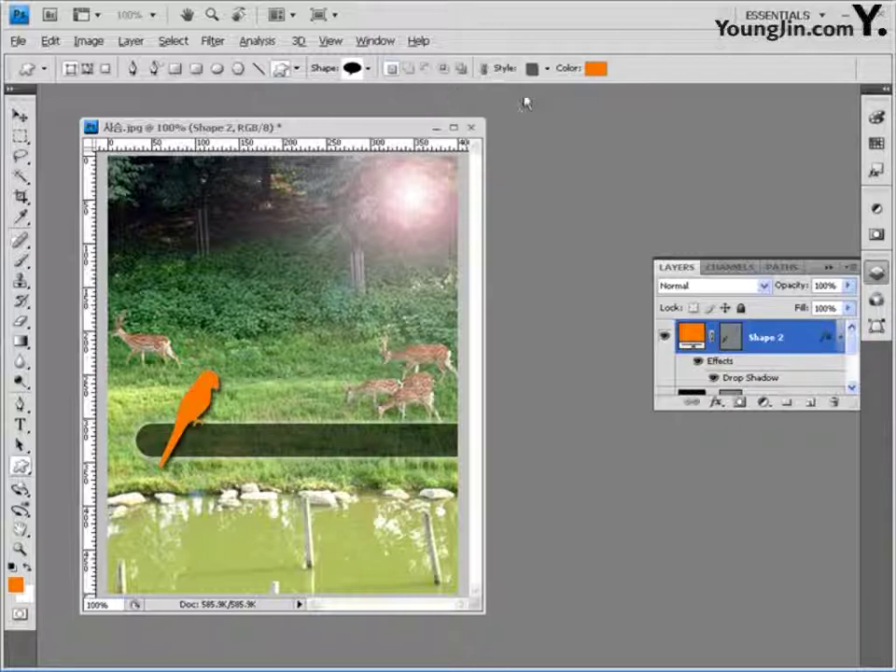
left_click(547, 69)
left_click(451, 106)
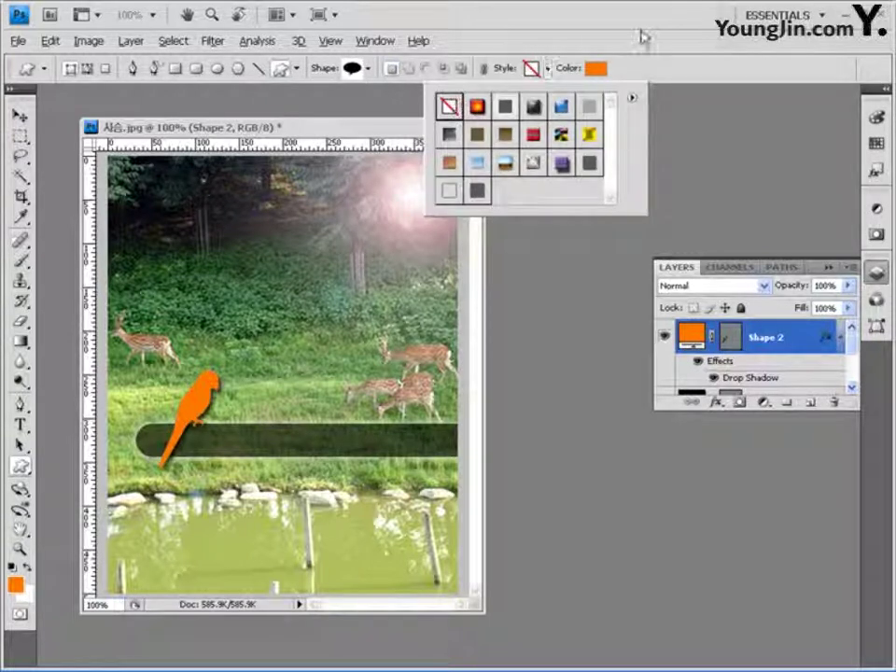
left_click(595, 69)
left_click_drag(392, 149, 334, 100)
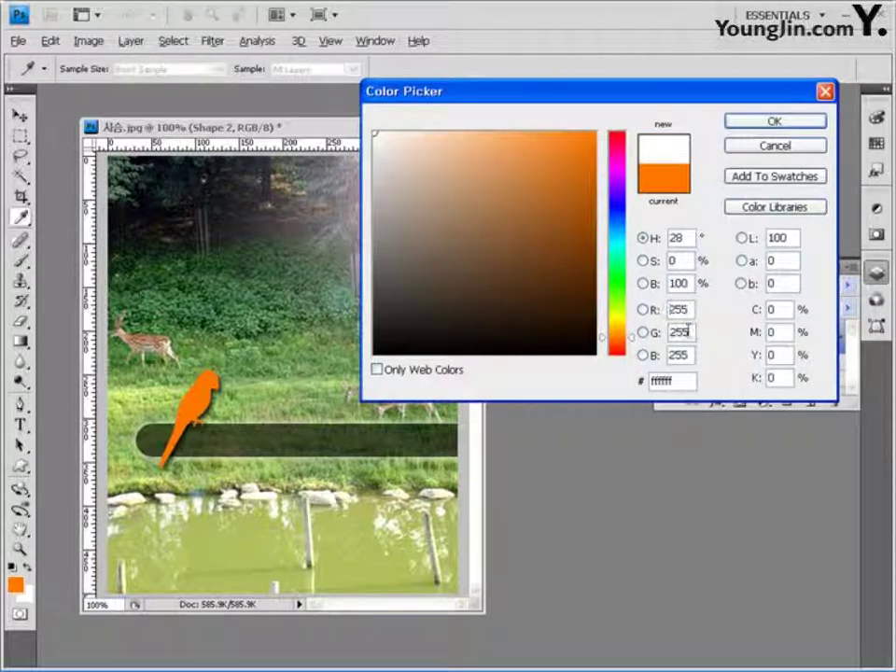
left_click(771, 123)
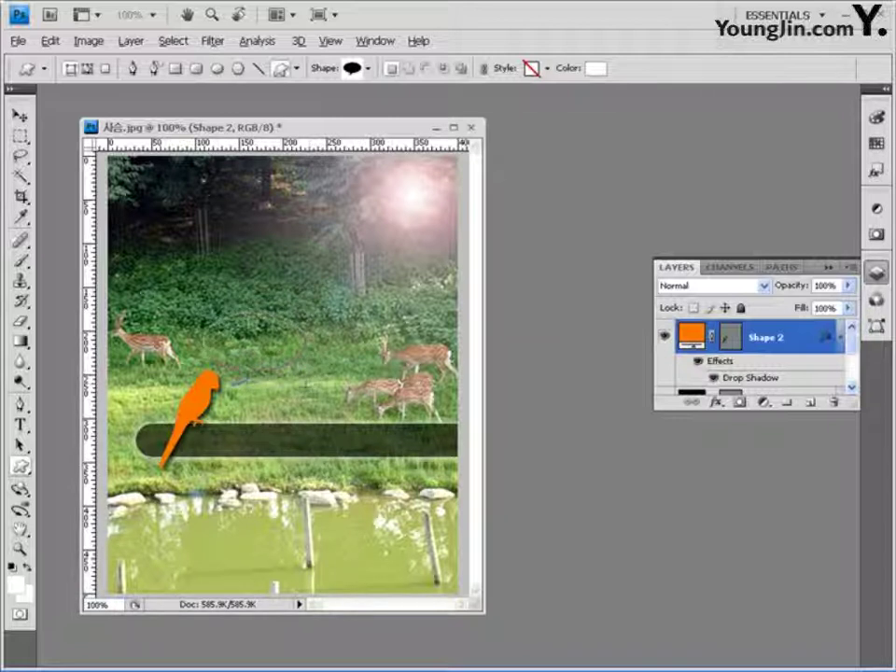
left_click_drag(182, 280, 337, 387)
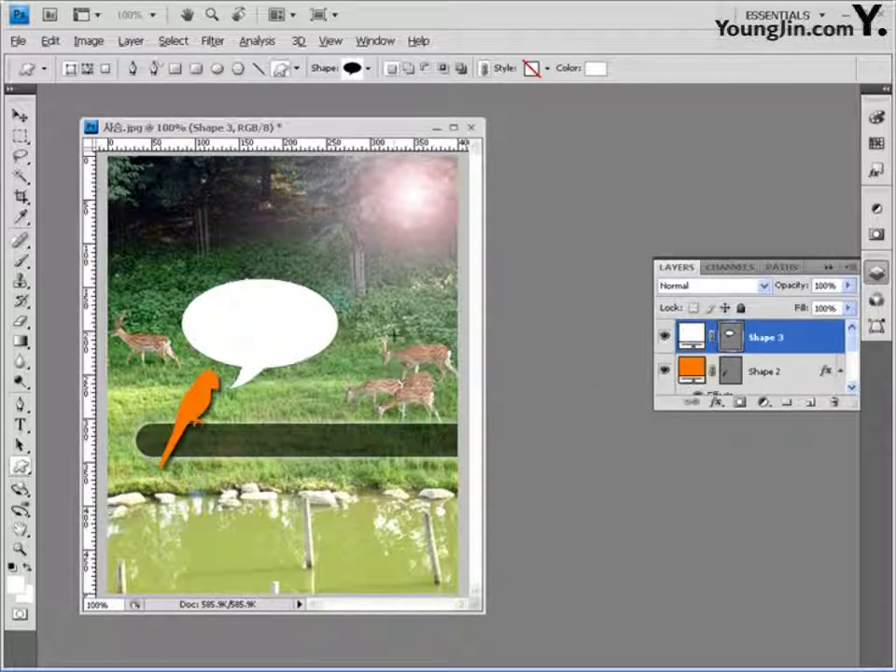
Try moving the white speech bubble slightly down and to the right, and undo the move.
left_click(20, 115)
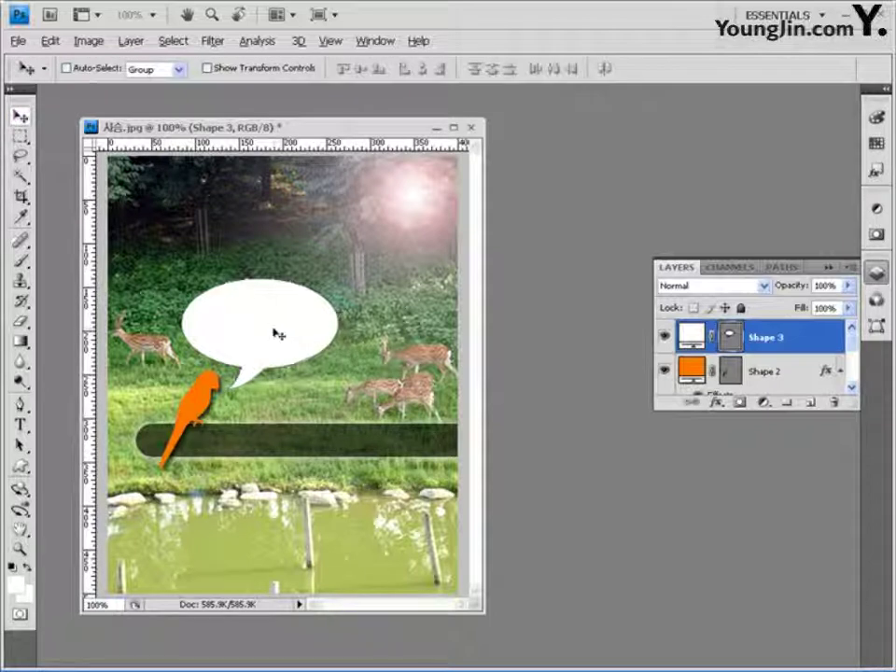
left_click_drag(275, 330, 300, 344)
key("ctrl+z")
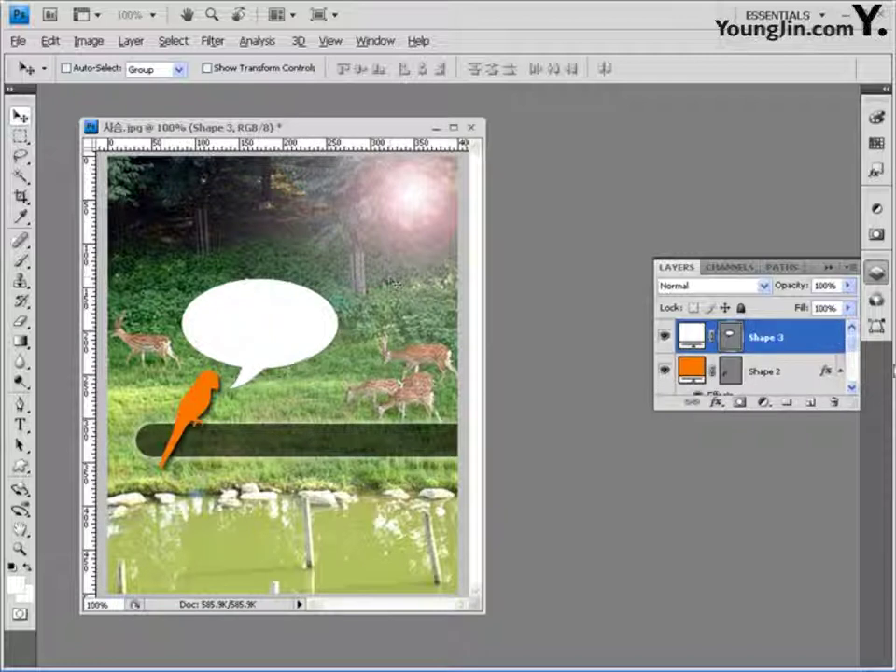
Duplicate the Shape 3 speech bubble beneath the original and offset the copy slightly down and to the right.
left_click_drag(756, 408, 755, 504)
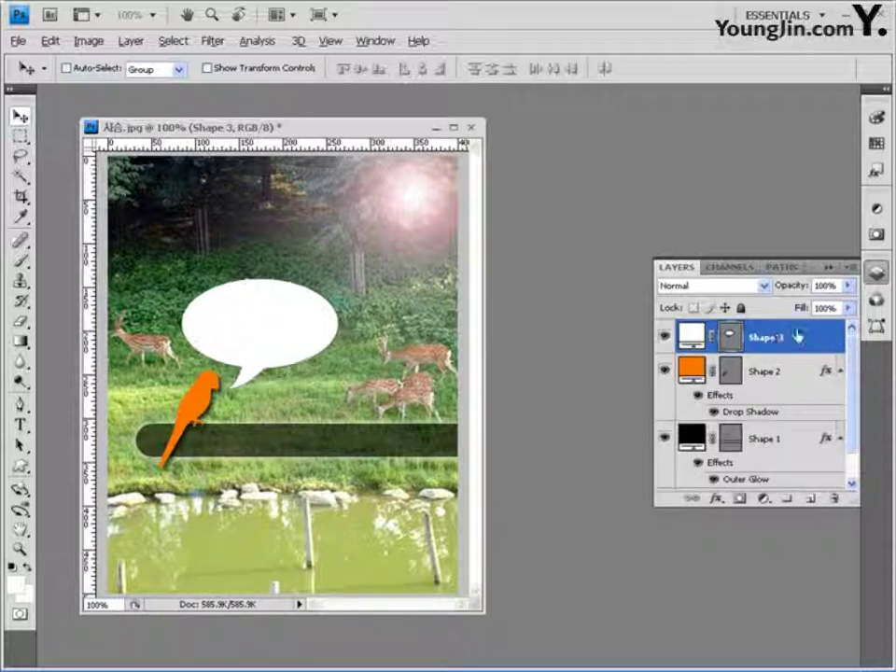
left_click_drag(800, 340, 799, 351)
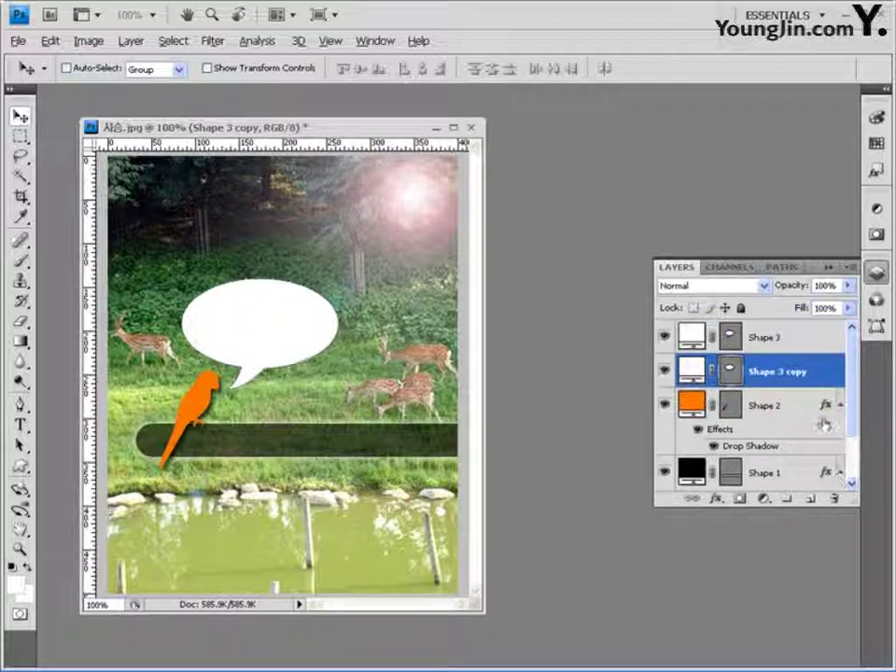
left_click(777, 342)
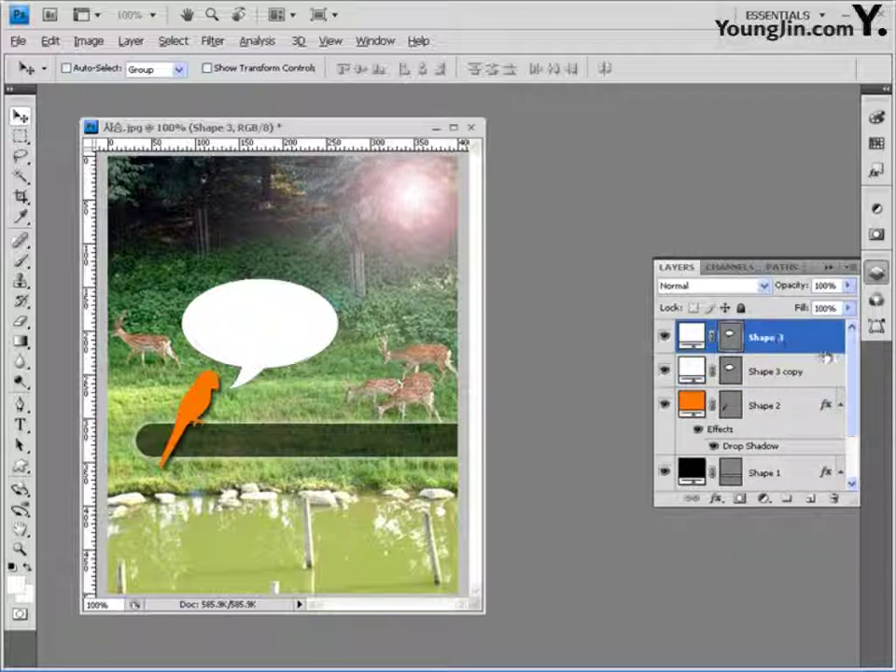
left_click(770, 372)
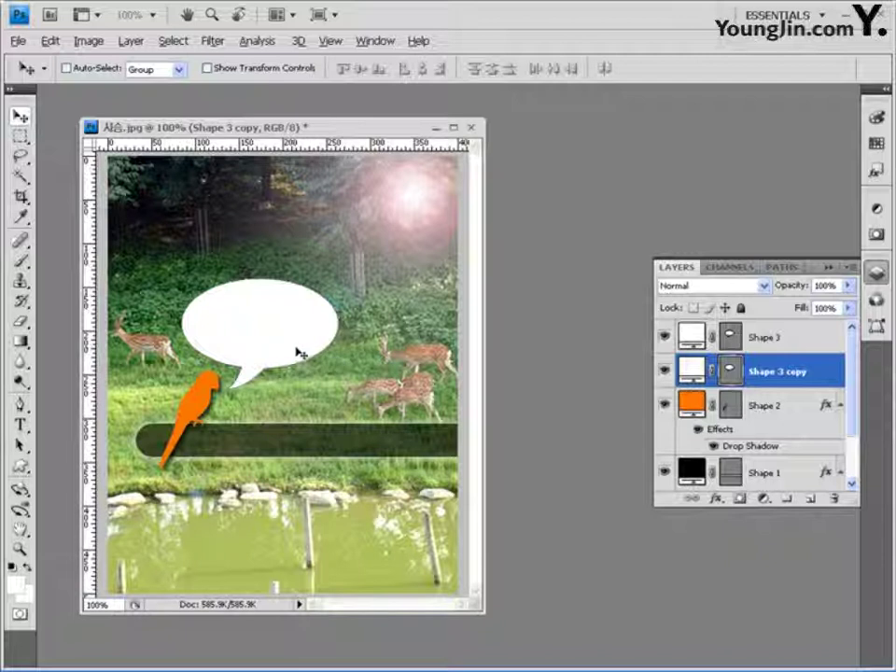
left_click_drag(296, 354, 306, 360)
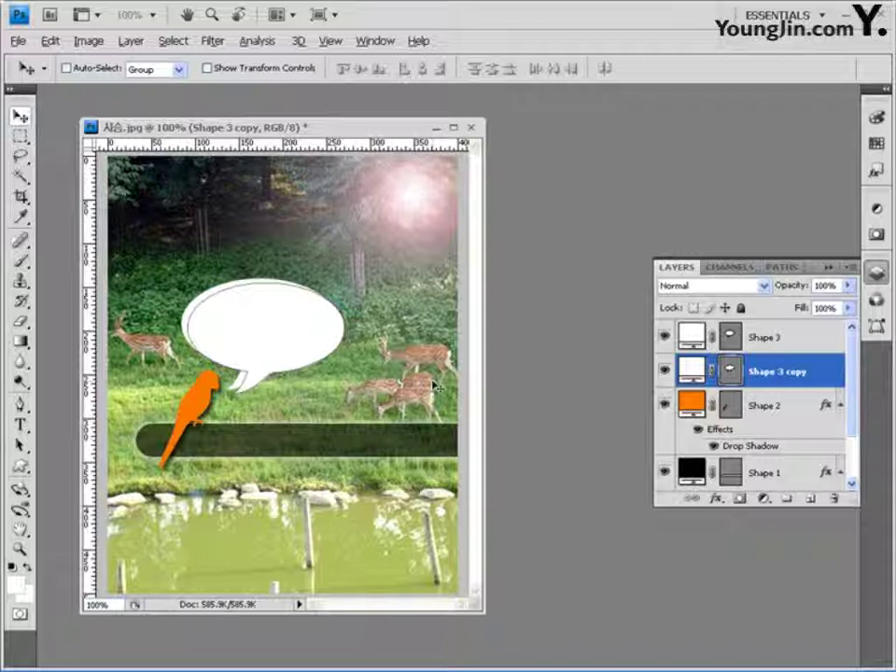
Change the fill colour of the Shape 3 copy bubble to dark green 205f15.
double_click(691, 371)
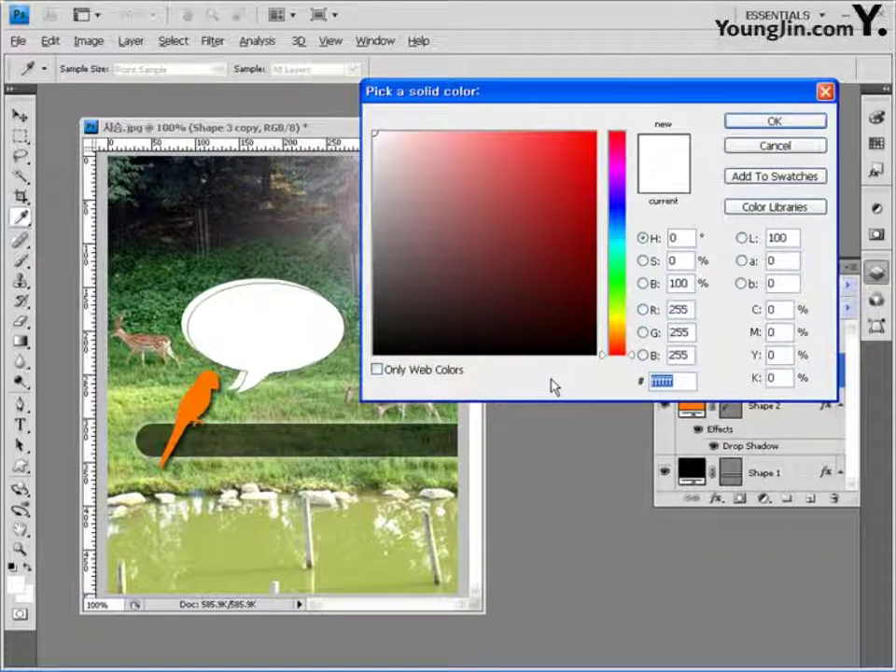
type("205")
type("f15")
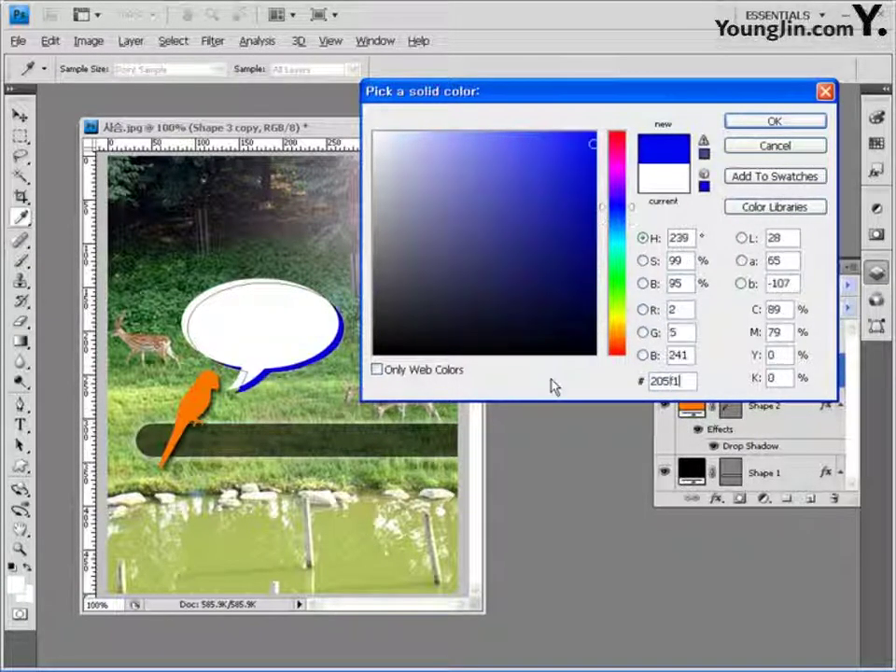
left_click(775, 123)
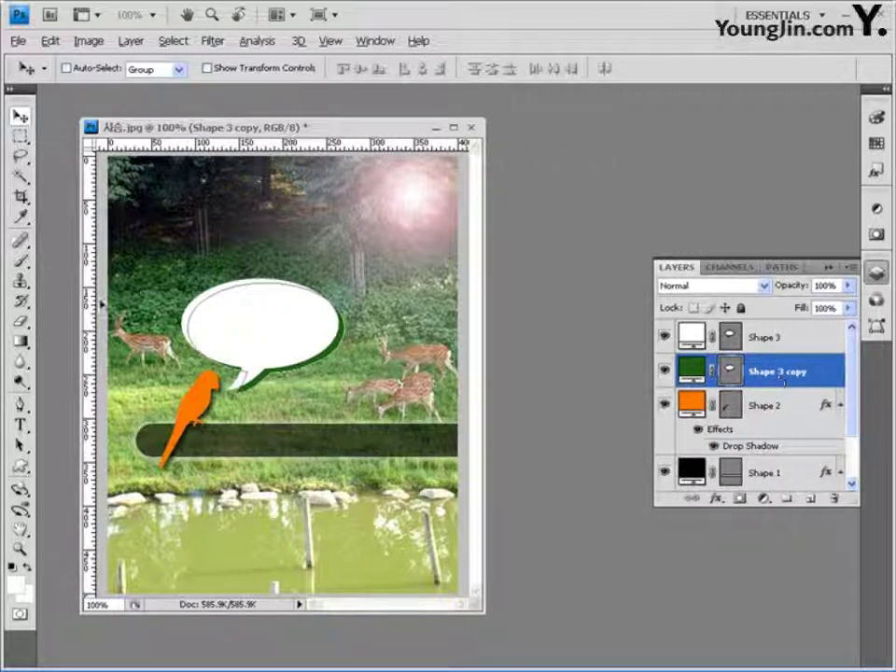
Set up horizontal type in Arial Black at 30 pt above the Shape 3 layer.
left_click(20, 426)
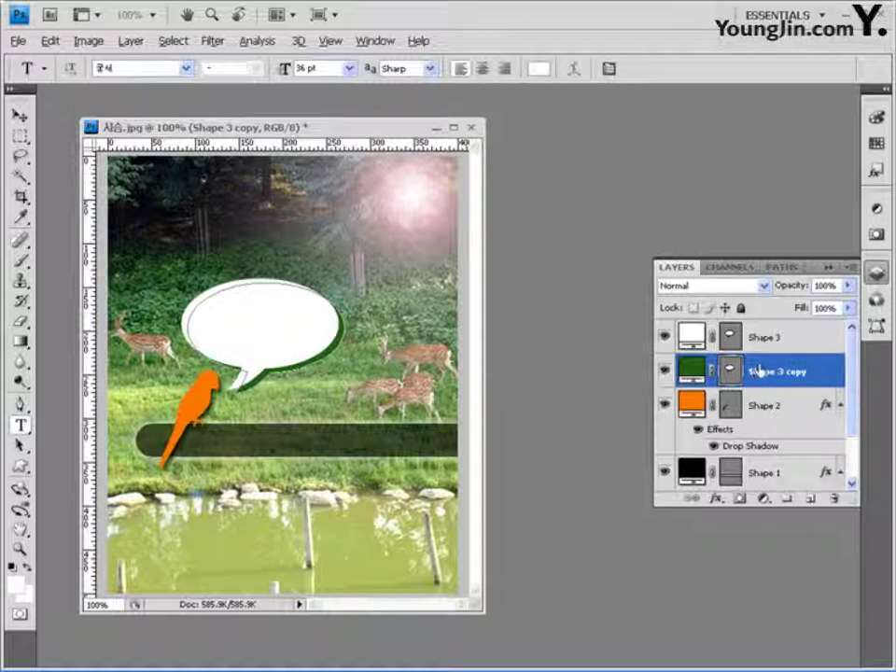
left_click(797, 337)
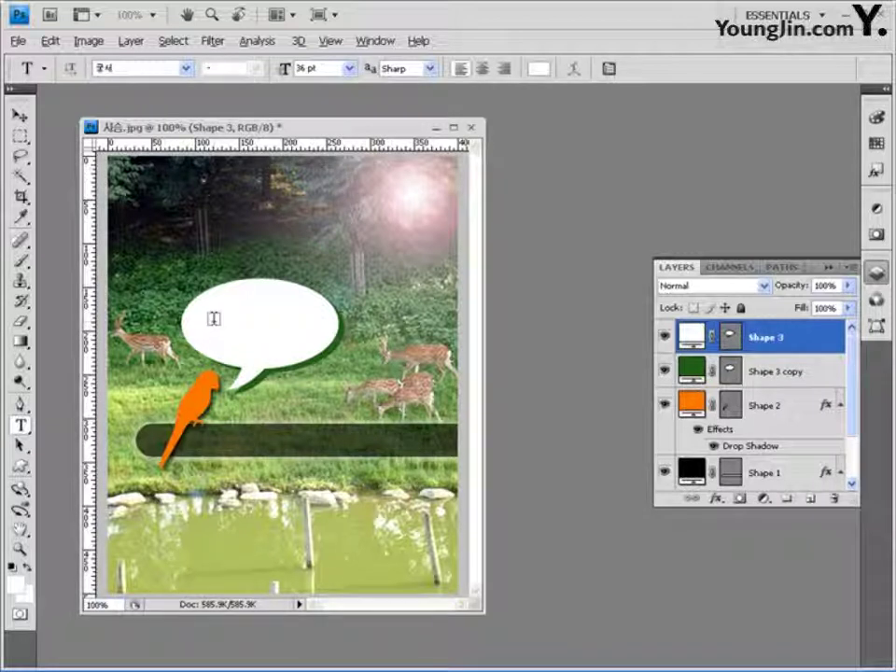
left_click(160, 67)
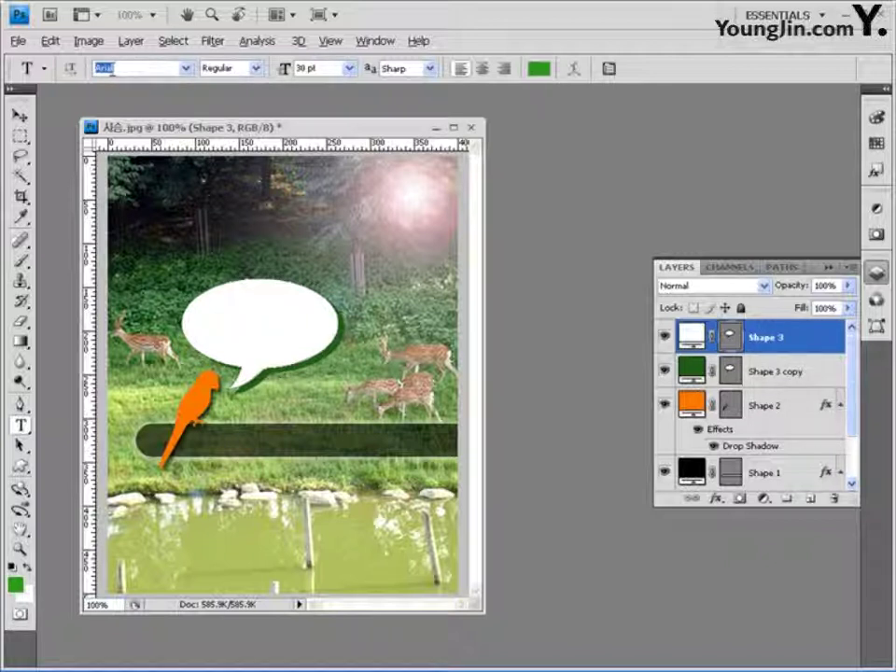
left_click(256, 68)
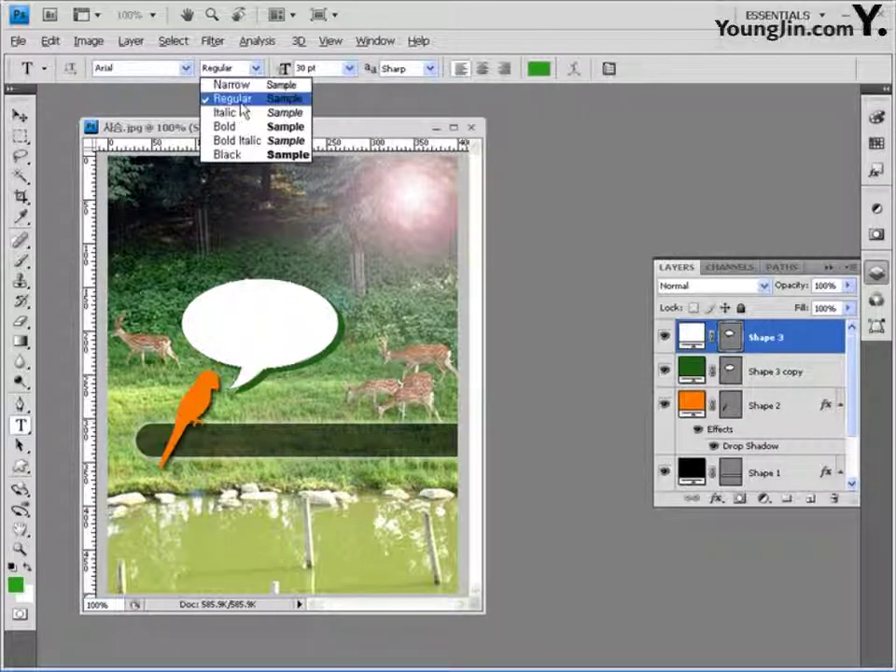
left_click(237, 156)
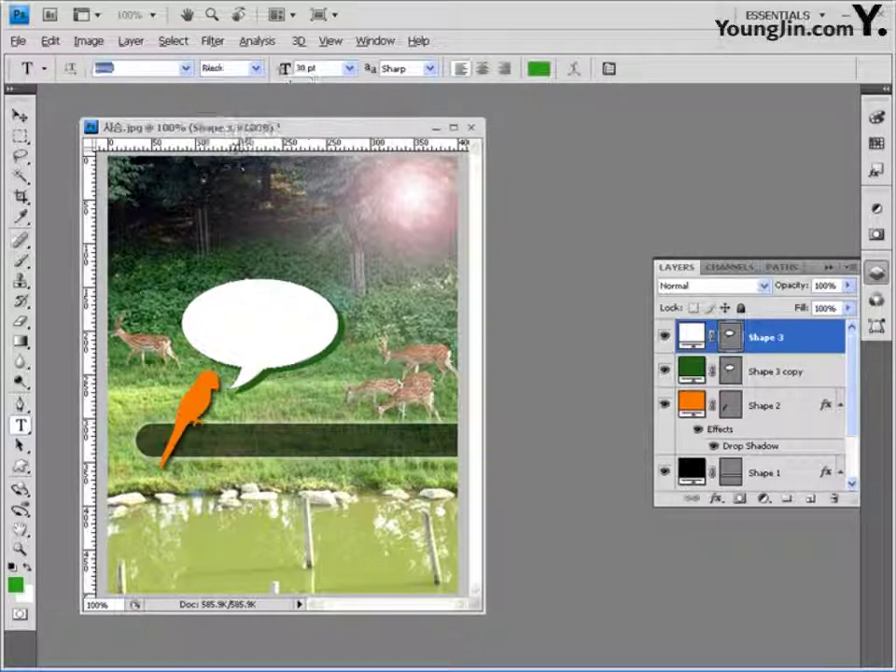
double_click(303, 67)
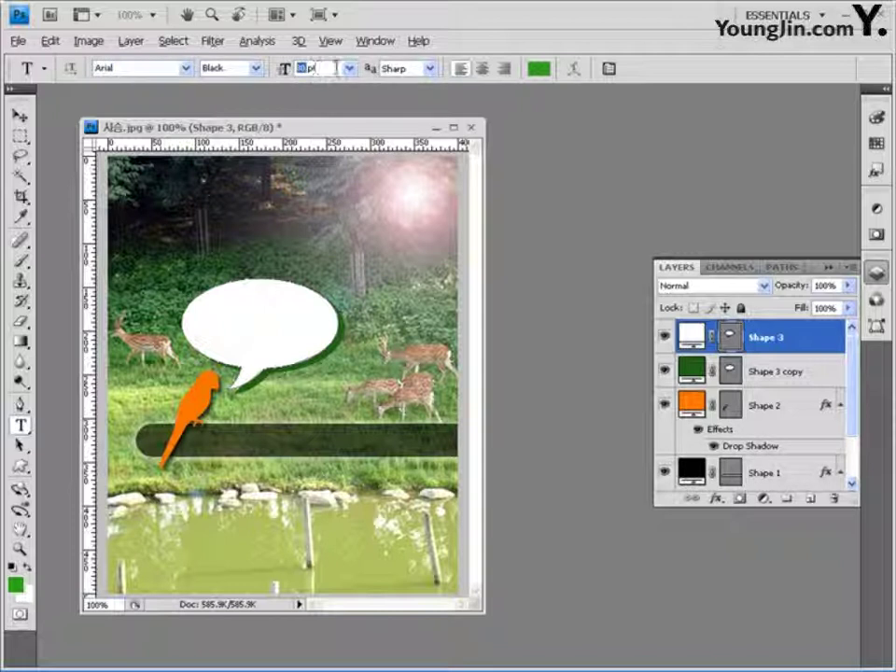
Set the text colour to green 2b9c18.
left_click(540, 69)
left_click_drag(716, 94, 577, 100)
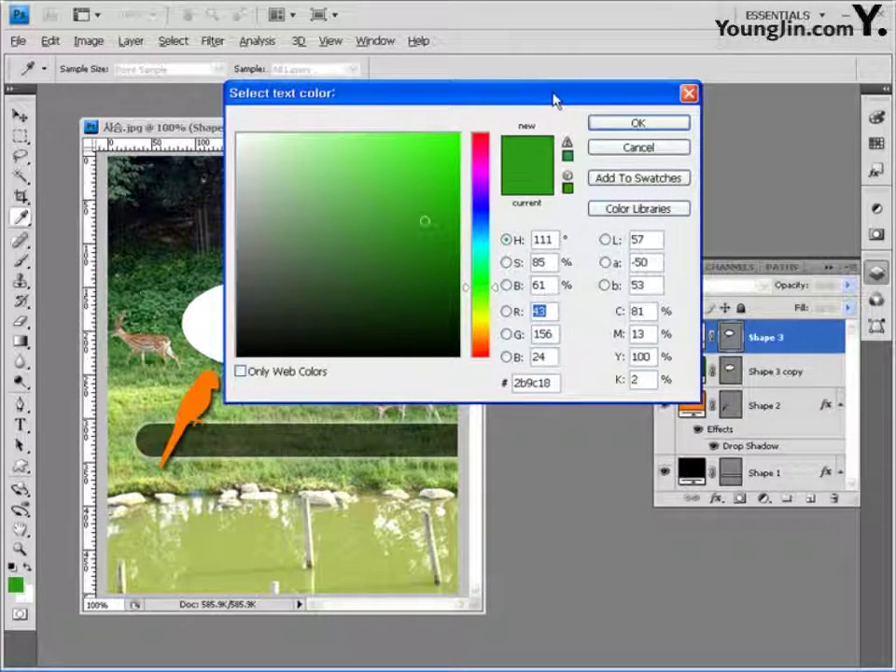
left_click(554, 382)
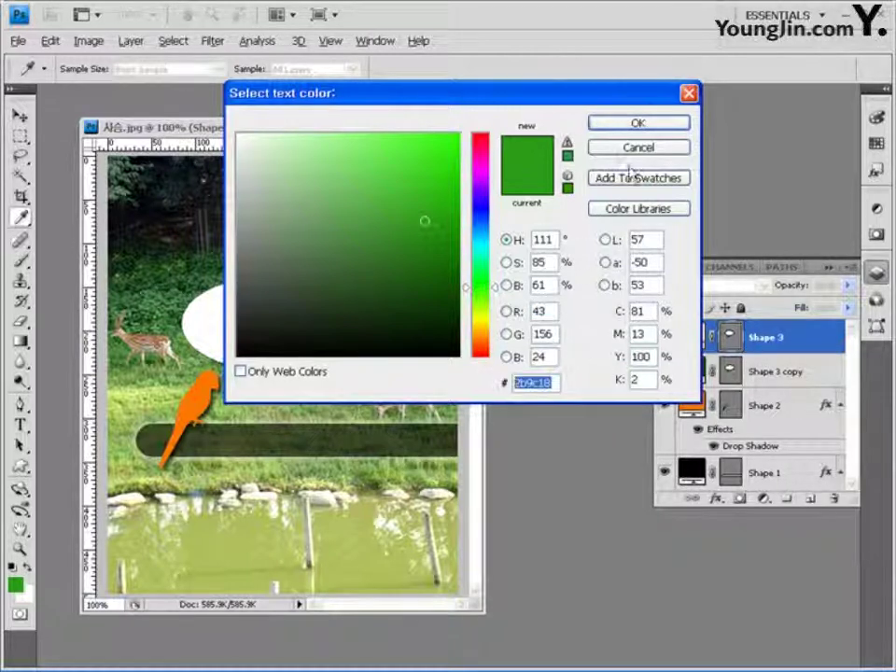
left_click(640, 124)
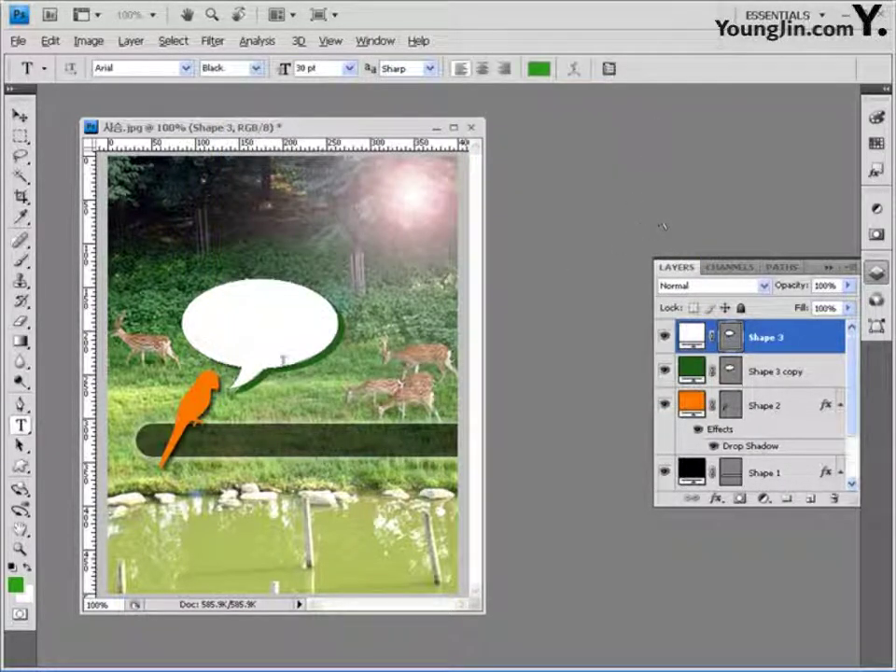
Add the text NATURE above the Shape 3 layer, centre it inside the white speech bubble and commit it.
left_click(825, 371)
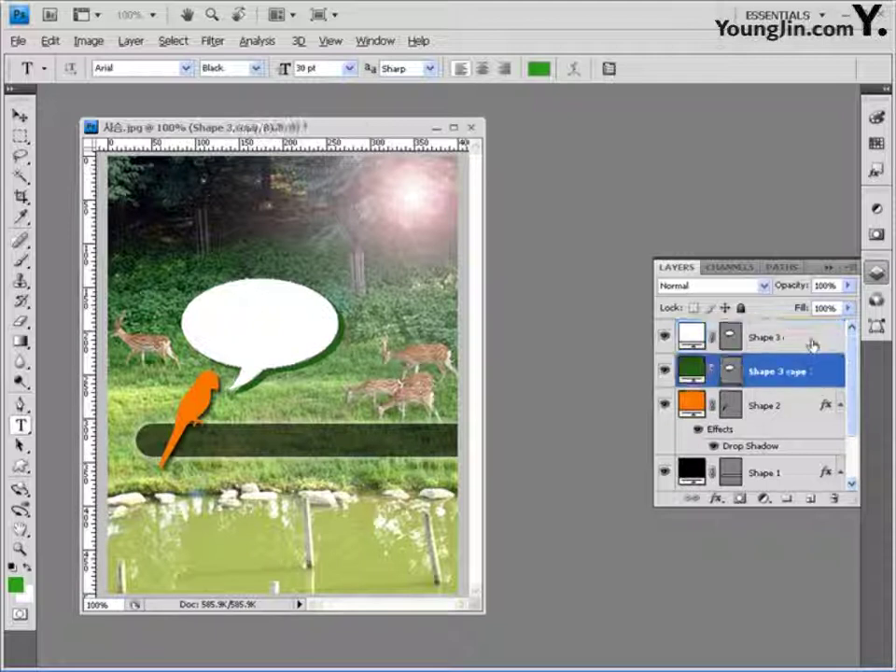
left_click(808, 339)
left_click(209, 326)
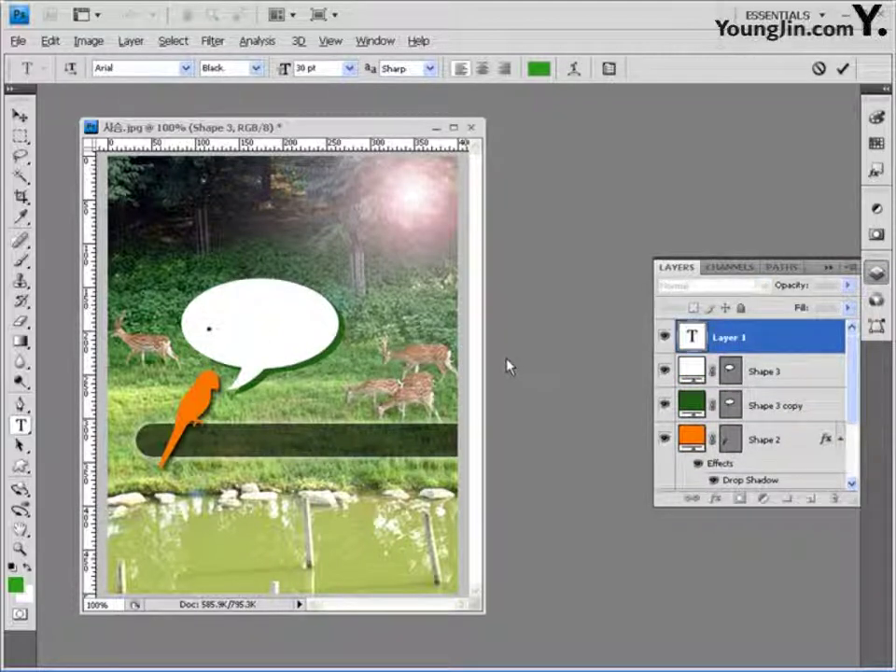
type("Na")
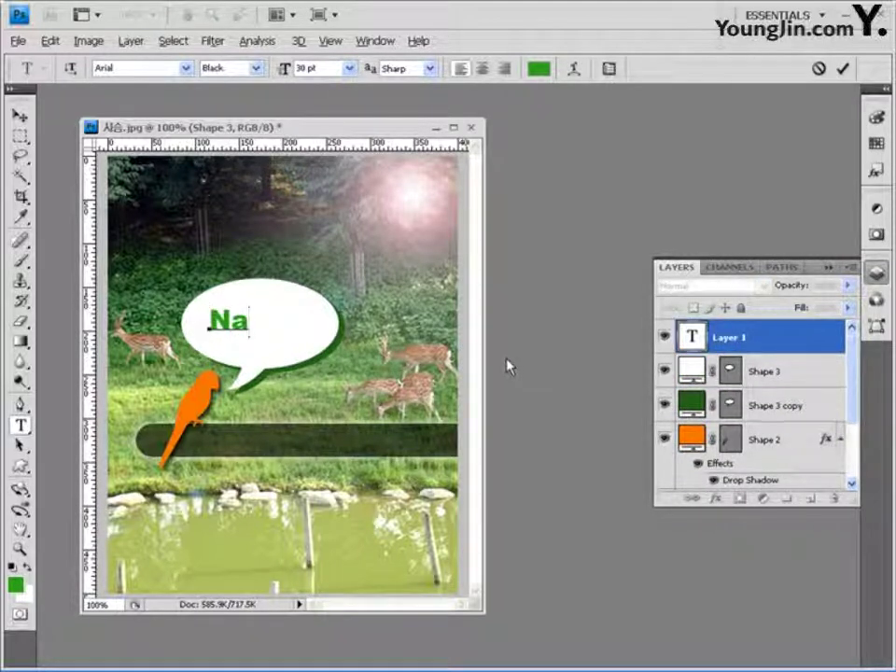
key("BackSpace")
type("ATURE")
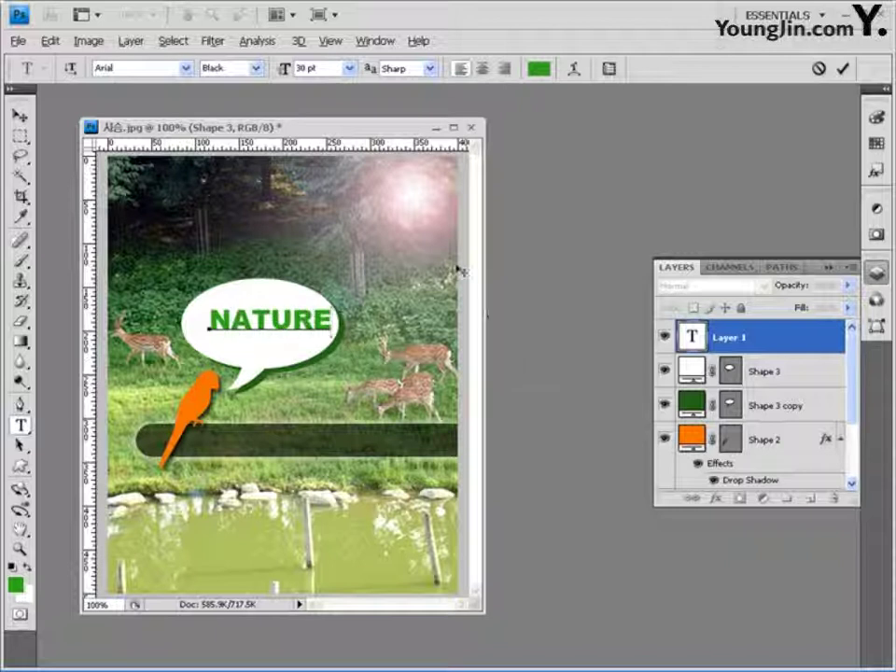
left_click_drag(332, 276, 322, 279)
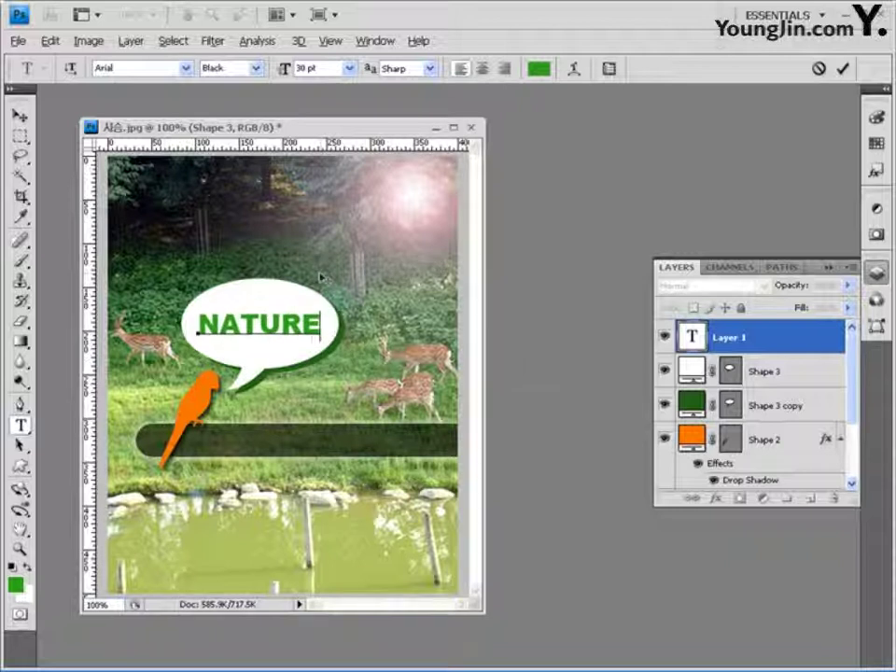
left_click(18, 115)
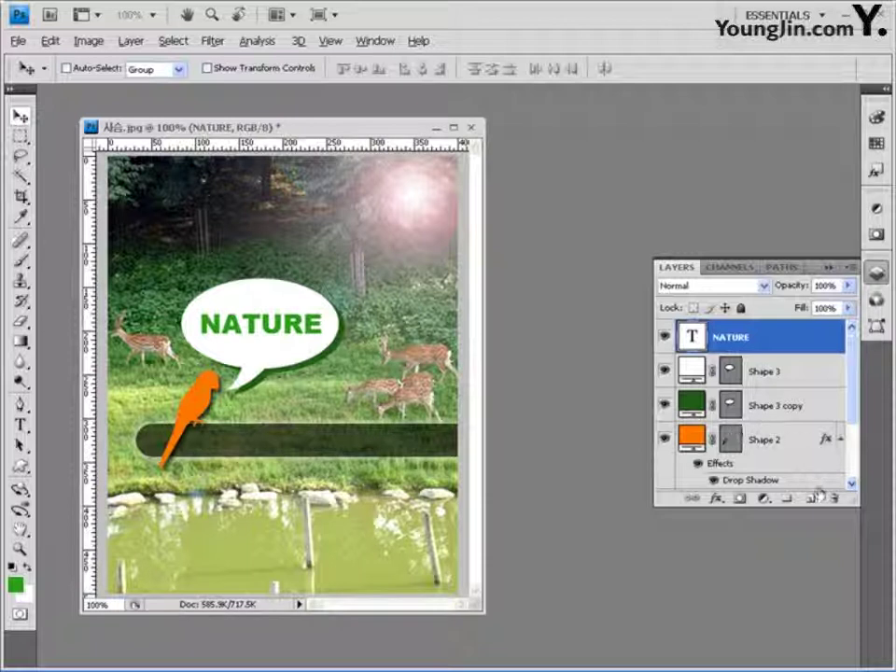
Apply an Inner Shadow with the default settings to the NATURE text layer.
left_click(717, 501)
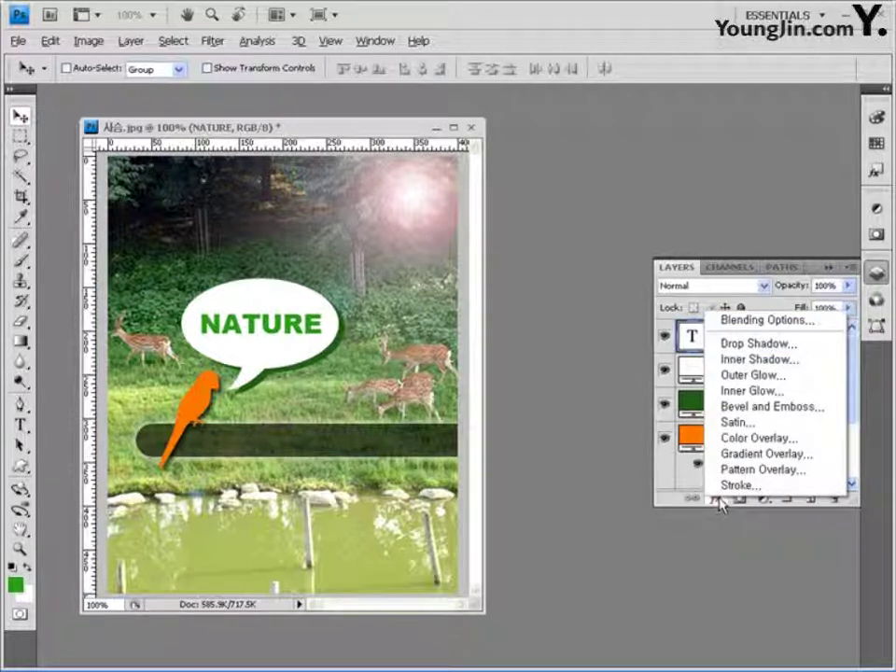
left_click(776, 362)
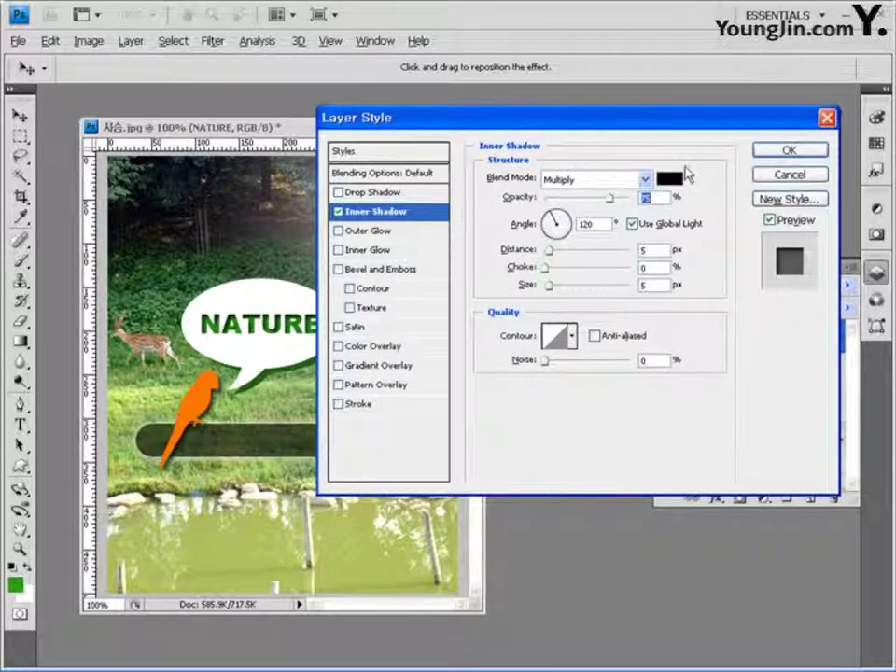
left_click(789, 151)
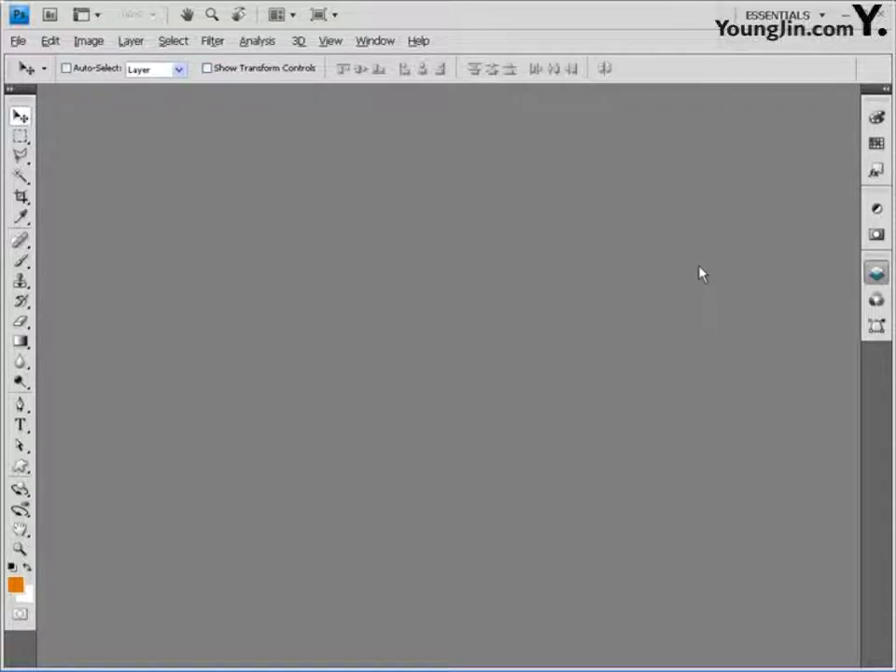
Create a new 400 x 500 pixel document at 72 pixels/inch in RGB Color, 8 bit, with a white background.
left_click(18, 40)
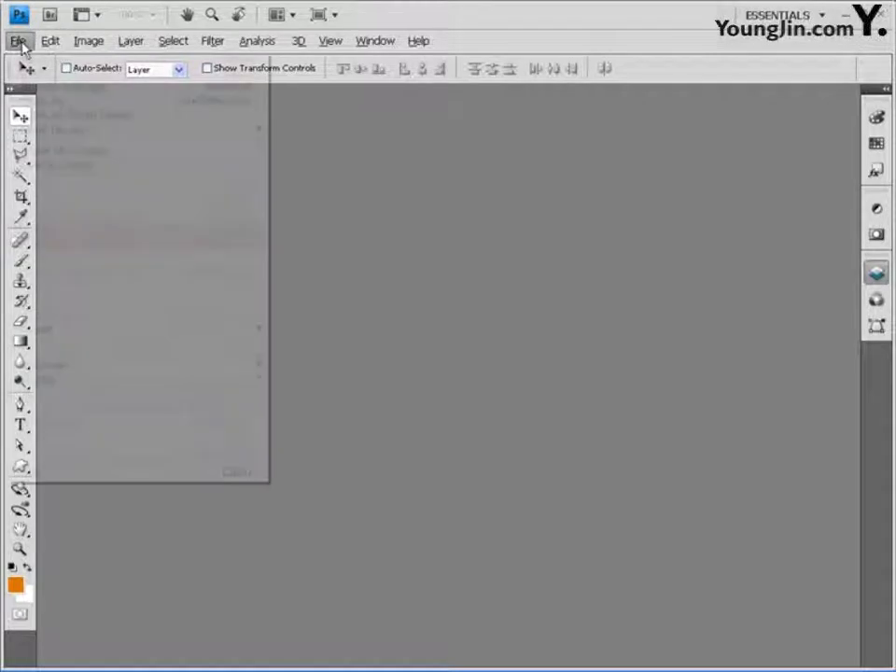
left_click(36, 59)
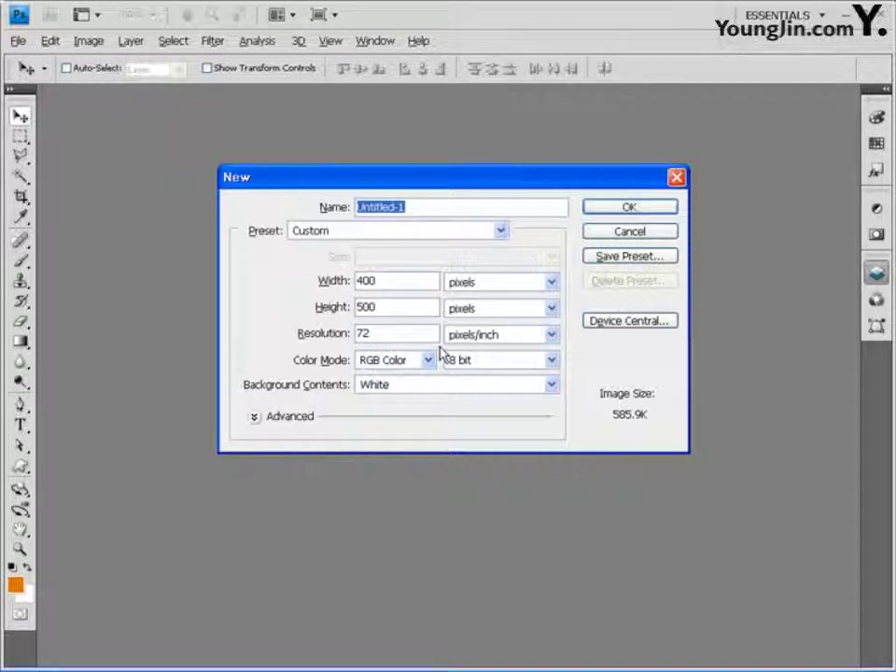
left_click(368, 280)
key("ctrl+a")
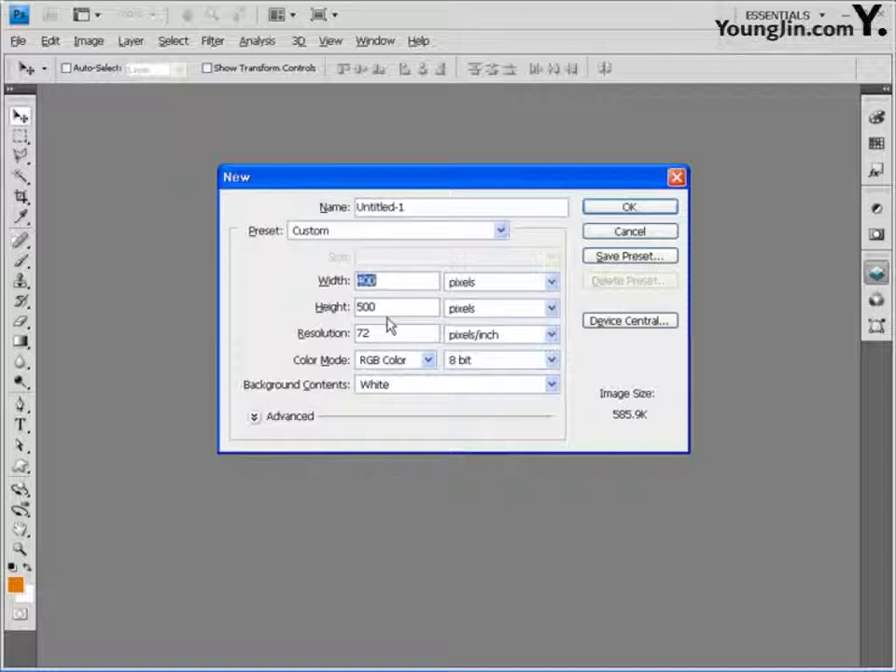
left_click(391, 334)
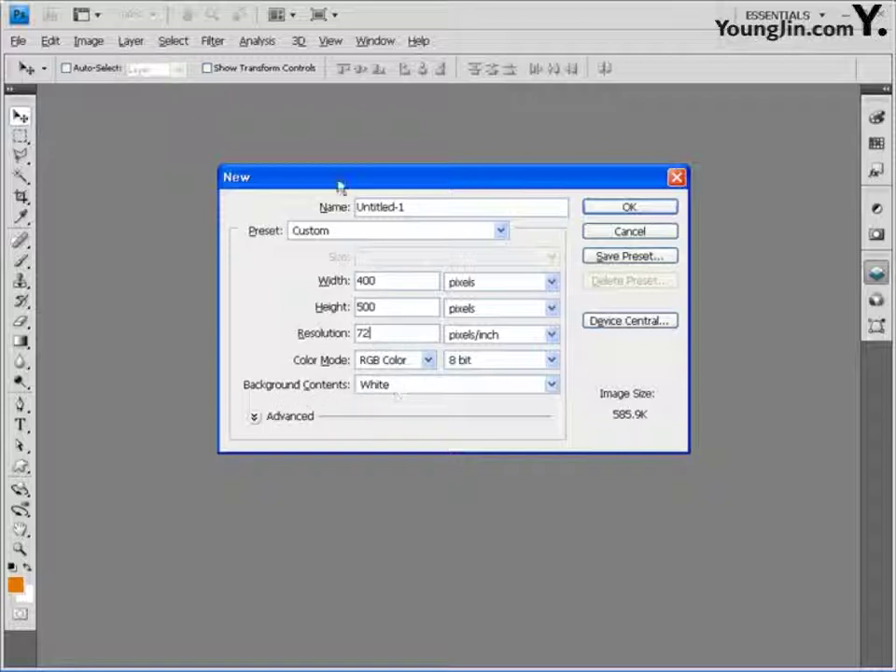
left_click(634, 207)
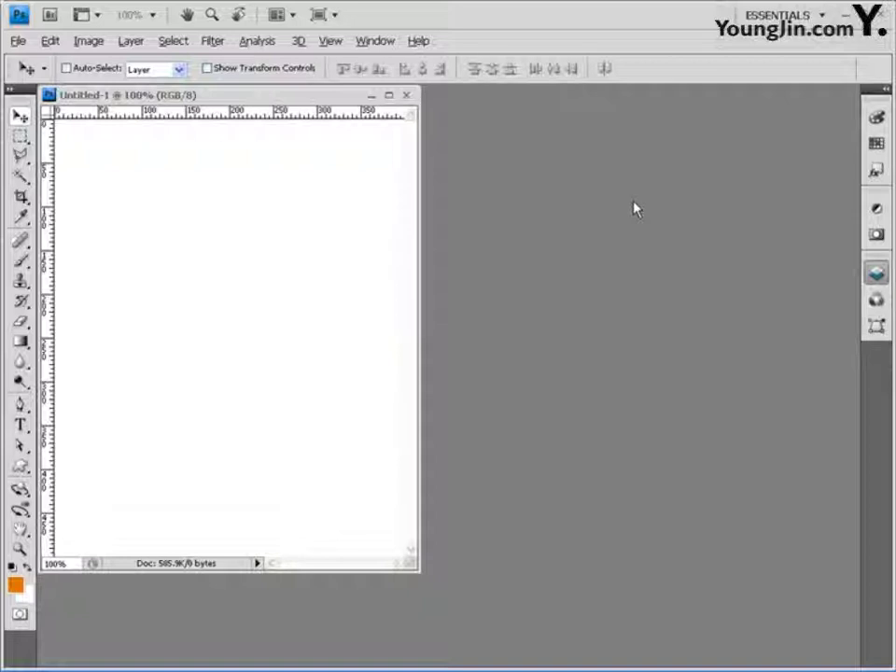
Add a vertical guide at 100 px to the blank document.
left_click(330, 41)
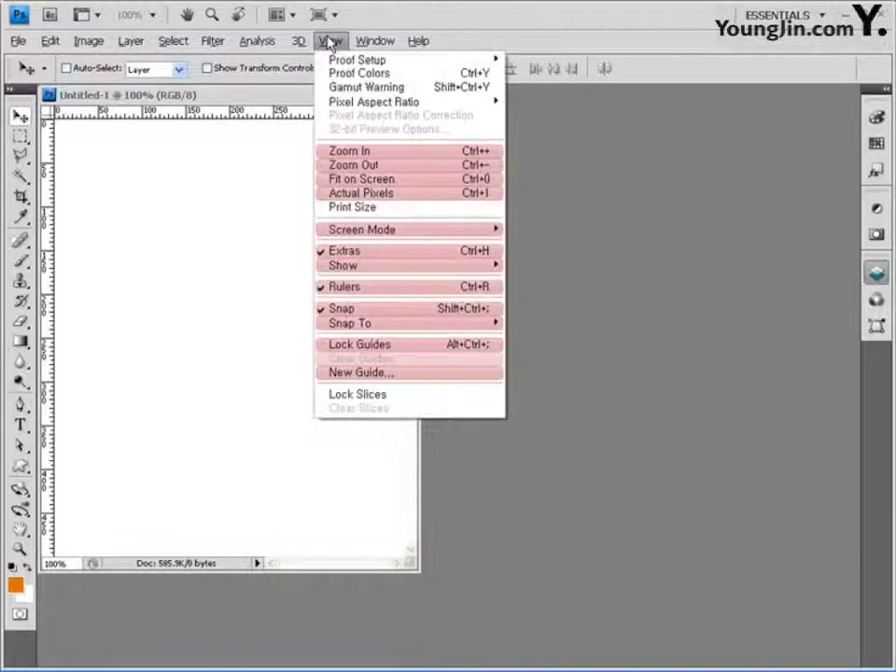
left_click(412, 374)
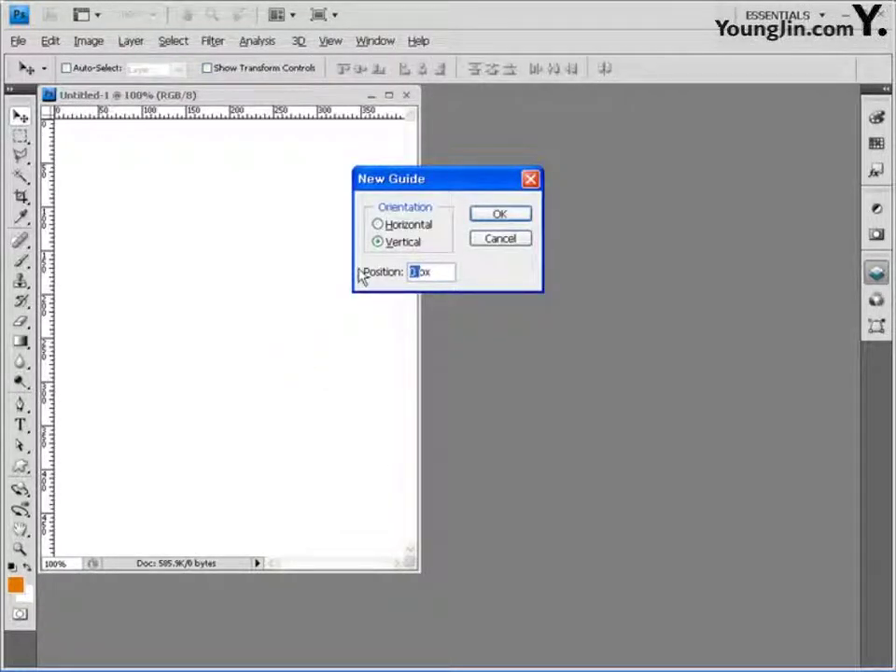
type("100")
key("Return")
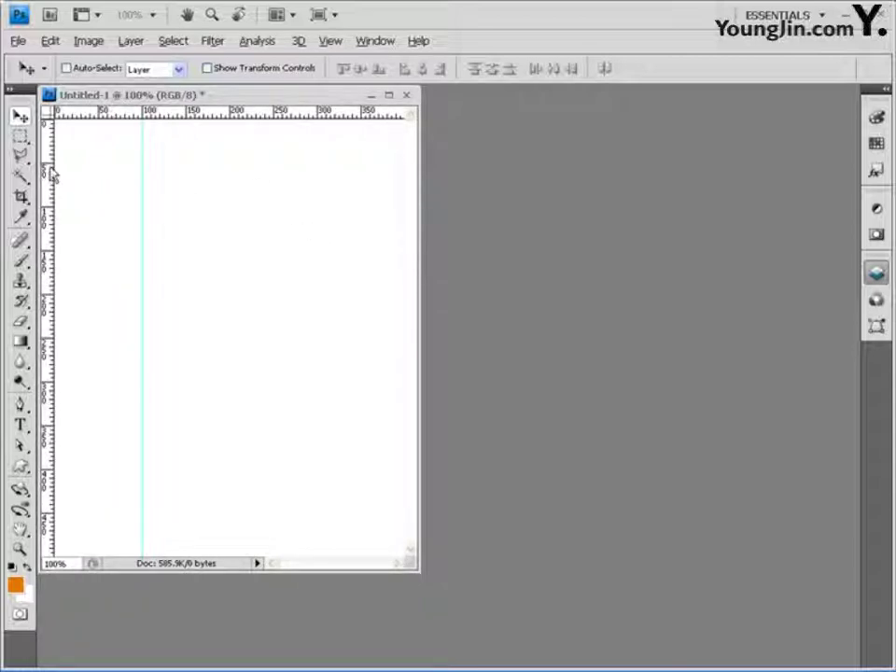
Place vertical guides at 200 and 300 px and horizontal guides at 100, 200, 300 and 400 px.
left_click_drag(183, 96, 215, 120)
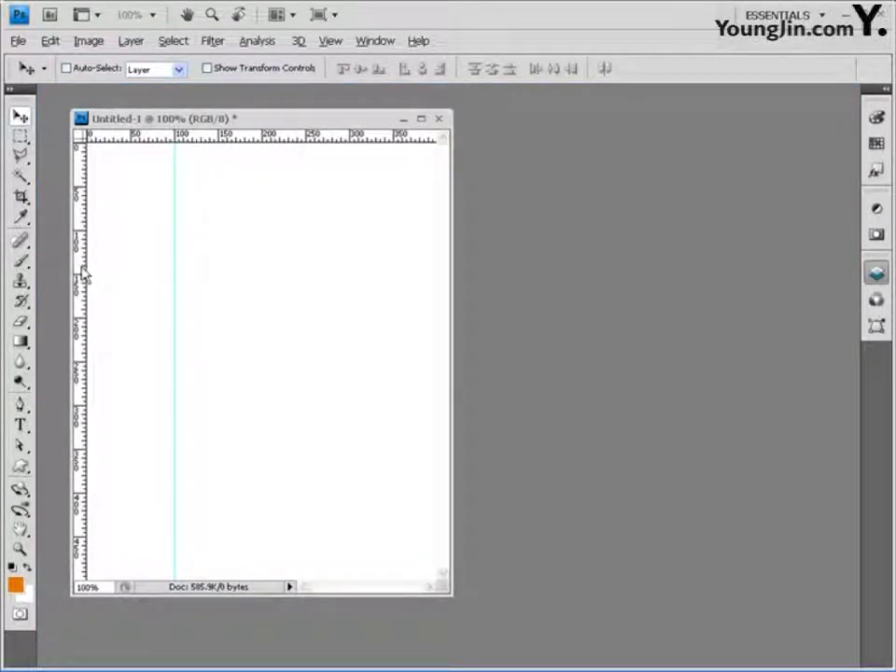
left_click_drag(82, 276, 262, 162)
left_click_drag(81, 191, 356, 192)
left_click_drag(313, 138, 310, 228)
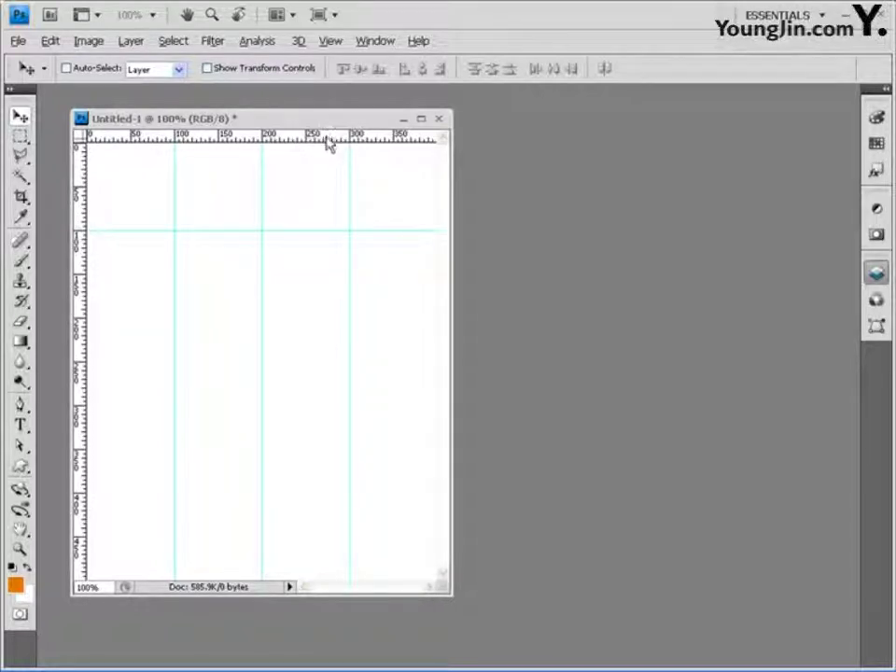
left_click_drag(329, 142, 295, 404)
left_click_drag(325, 140, 279, 493)
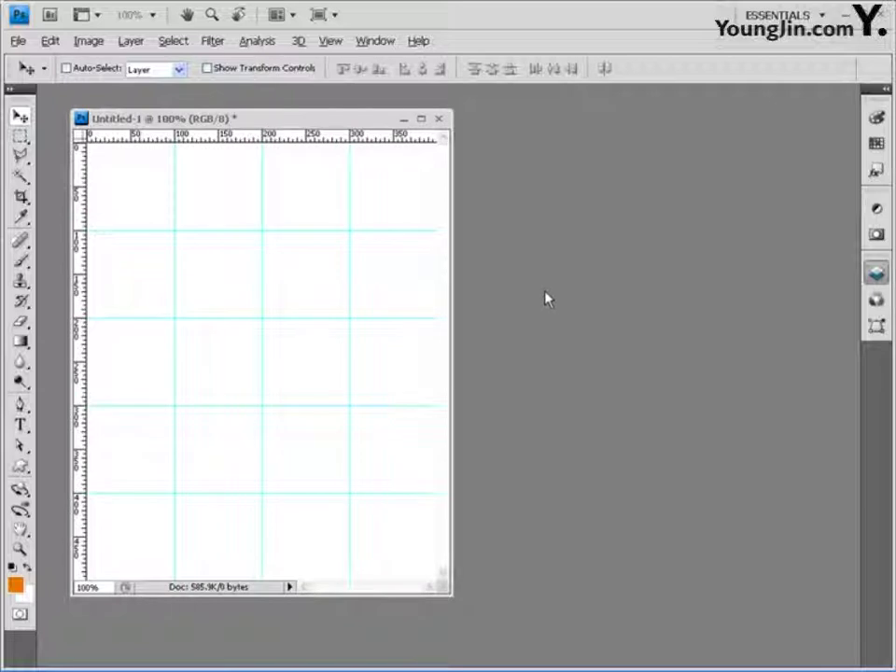
Hide the rulers and show them again, choosing Pixels as the ruler unit.
left_click(330, 40)
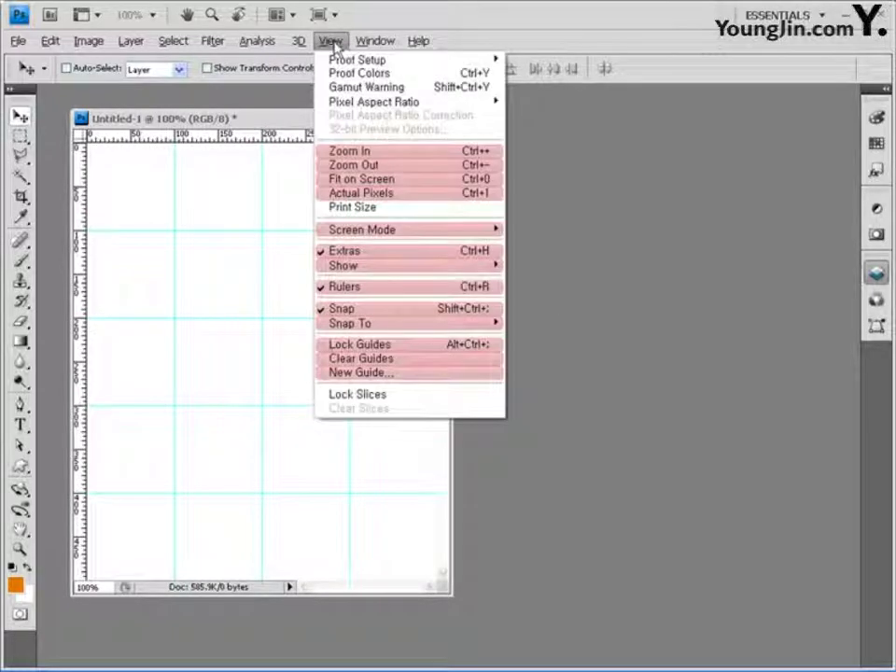
left_click(361, 289)
left_click(330, 40)
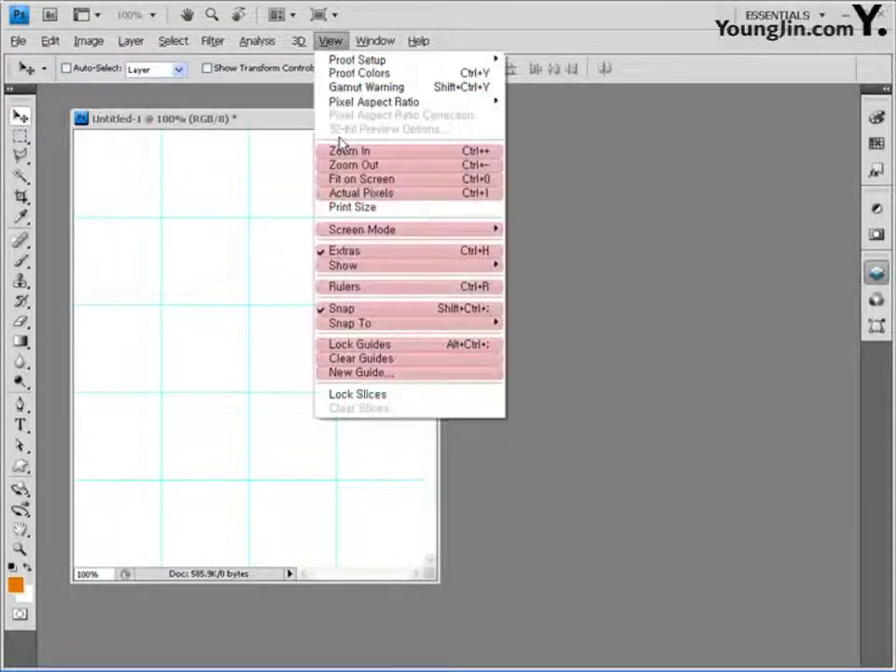
left_click(370, 287)
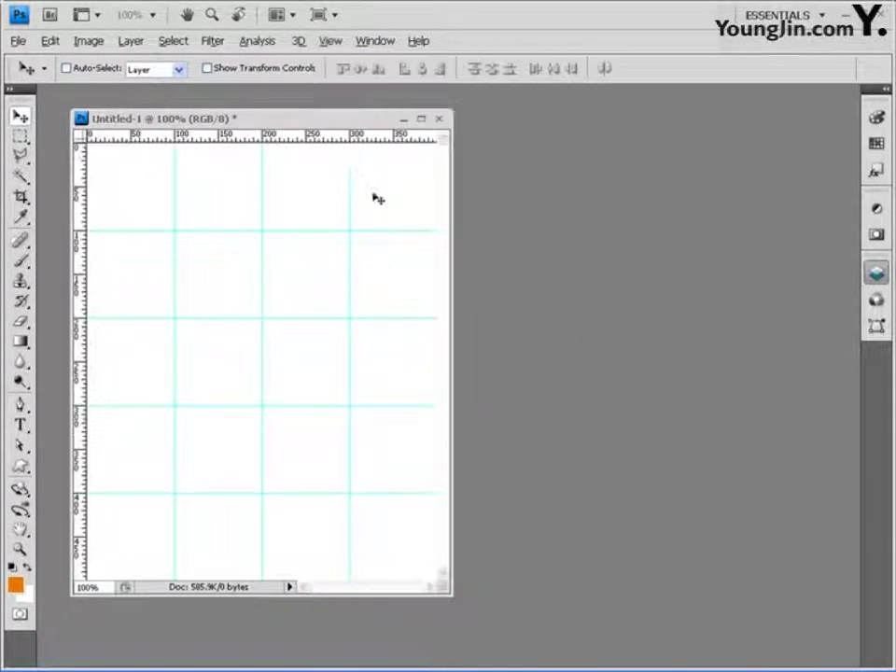
right_click(320, 138)
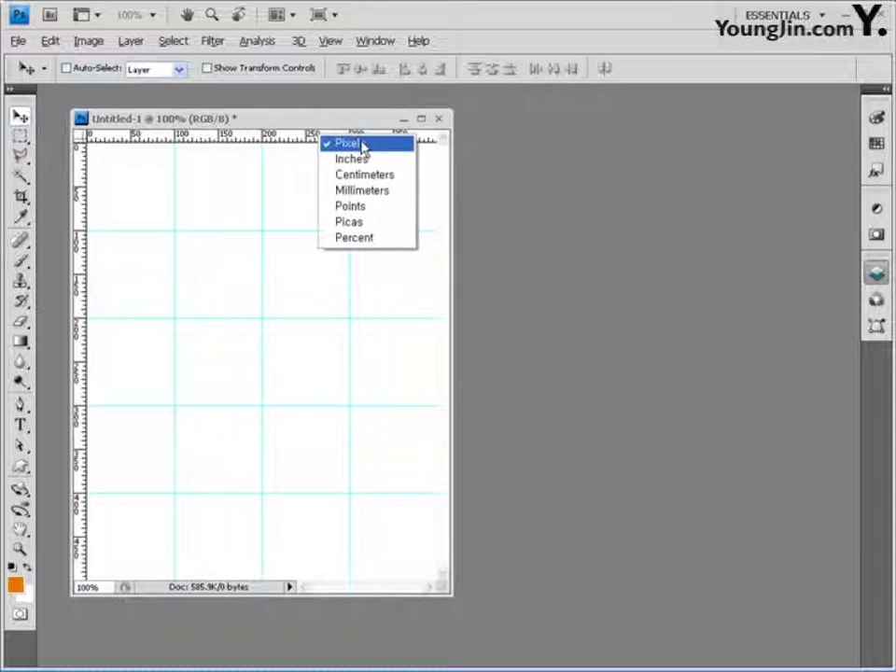
left_click(362, 144)
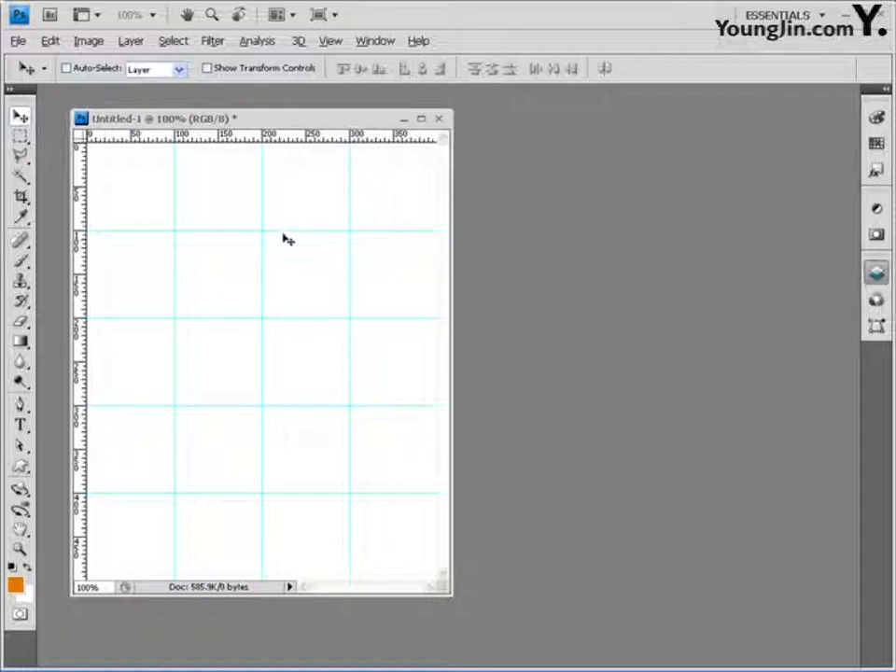
Save the document to the desktop in Photoshop PSD format, named with the registration number, the person's full name and 1, separated by hyphens.
left_click(17, 41)
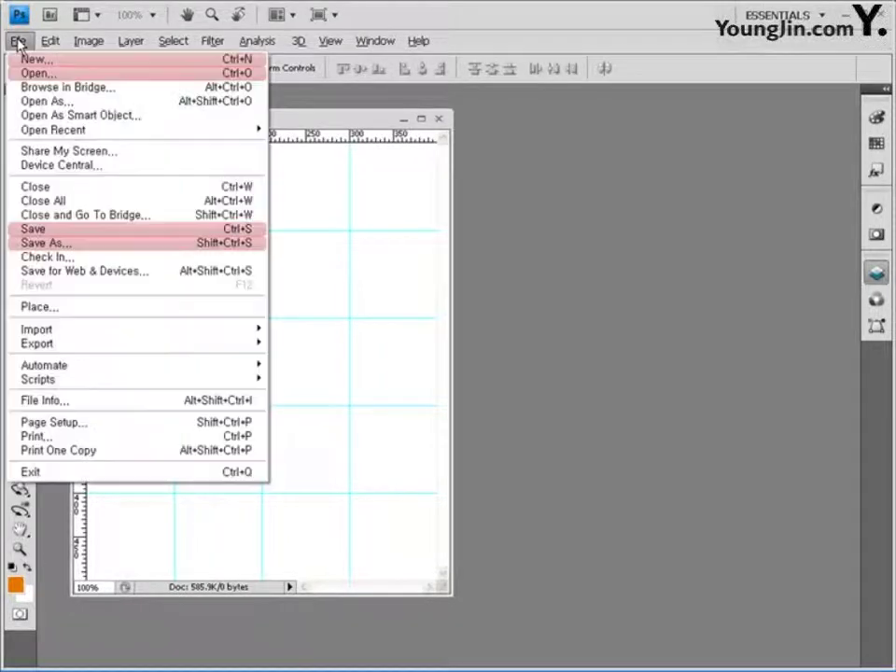
left_click(56, 244)
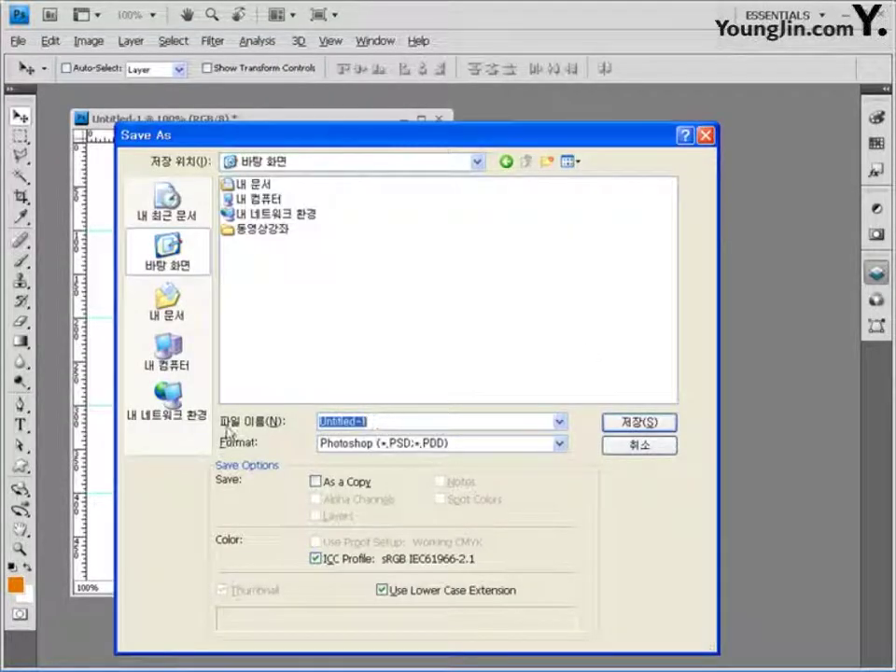
type("대")
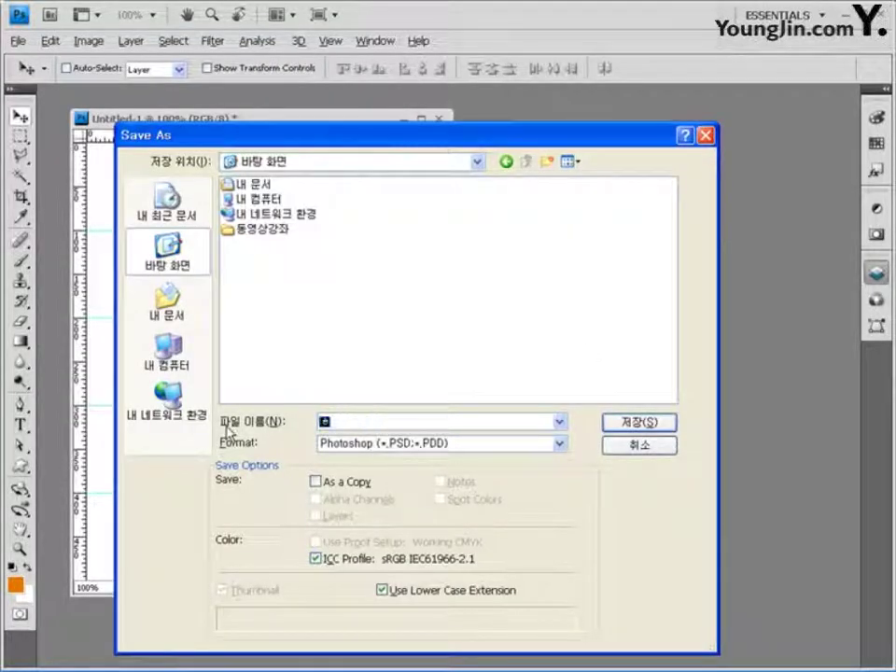
key("BackSpace")
type("G123456789")
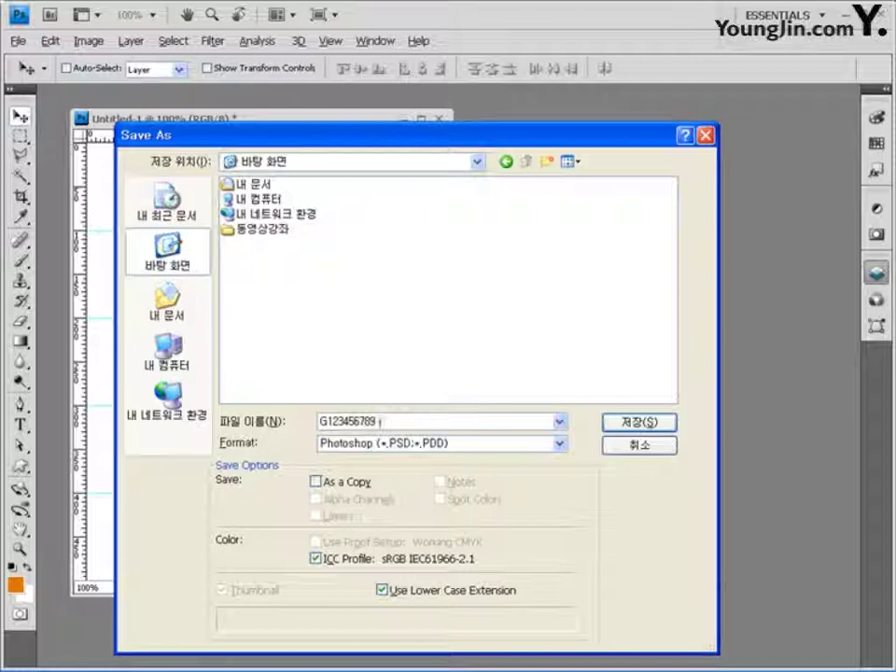
type("-")
type("ㅓ")
type("홍길동")
type("-")
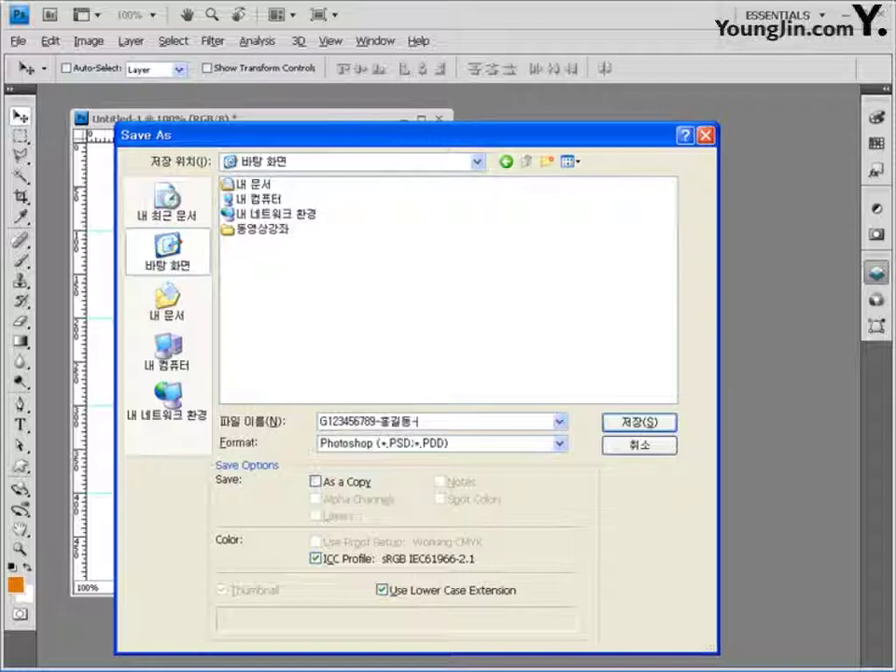
type("1")
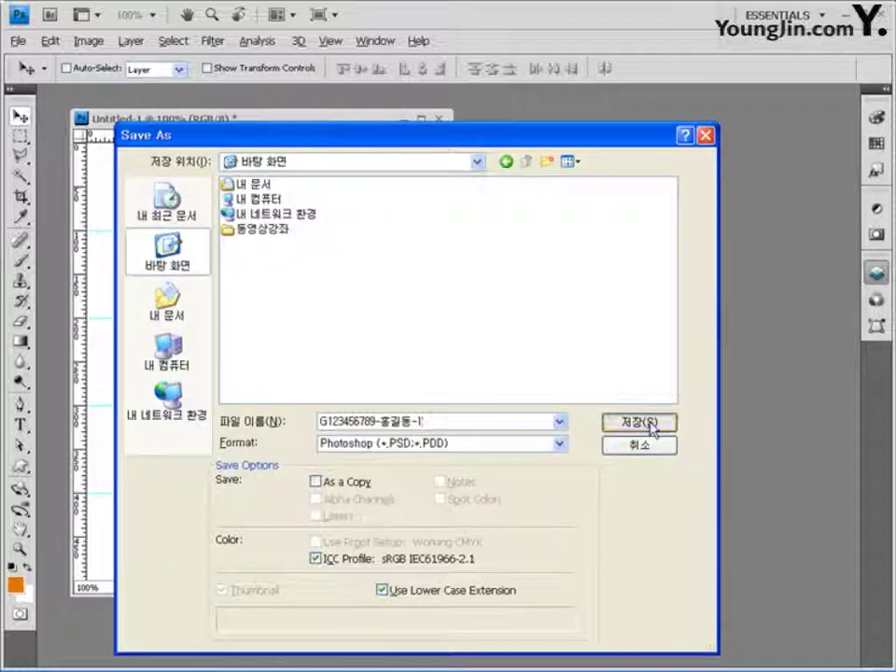
left_click(651, 426)
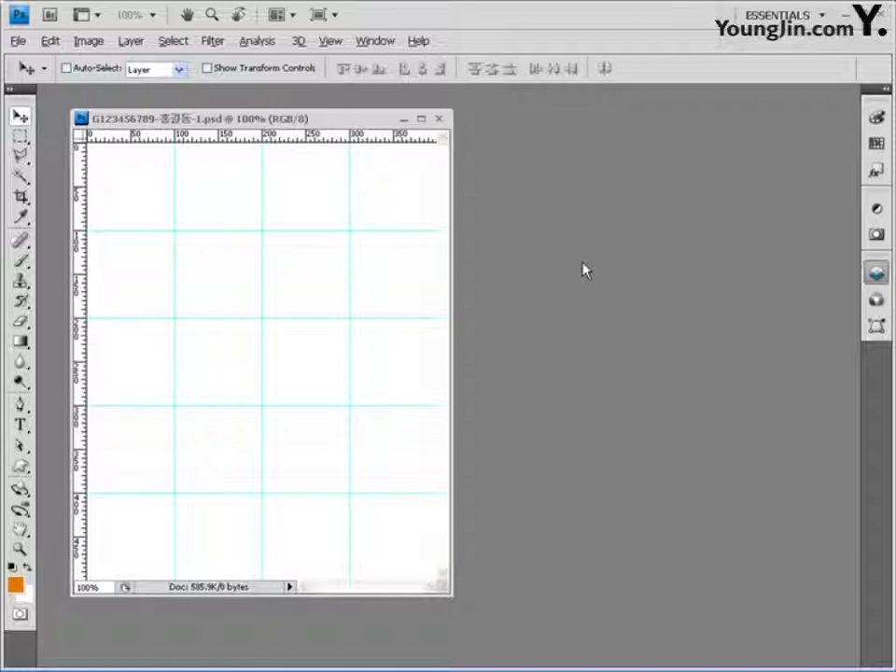
Open the image 2급-1.jpg from the Chapter01 folder.
key("ctrl+o")
left_click(253, 219)
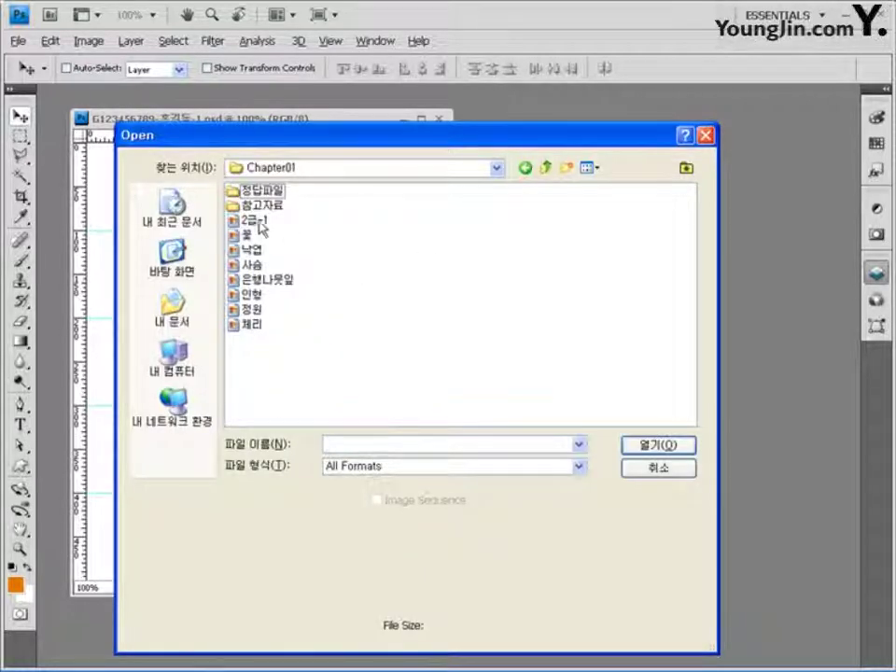
left_click(663, 448)
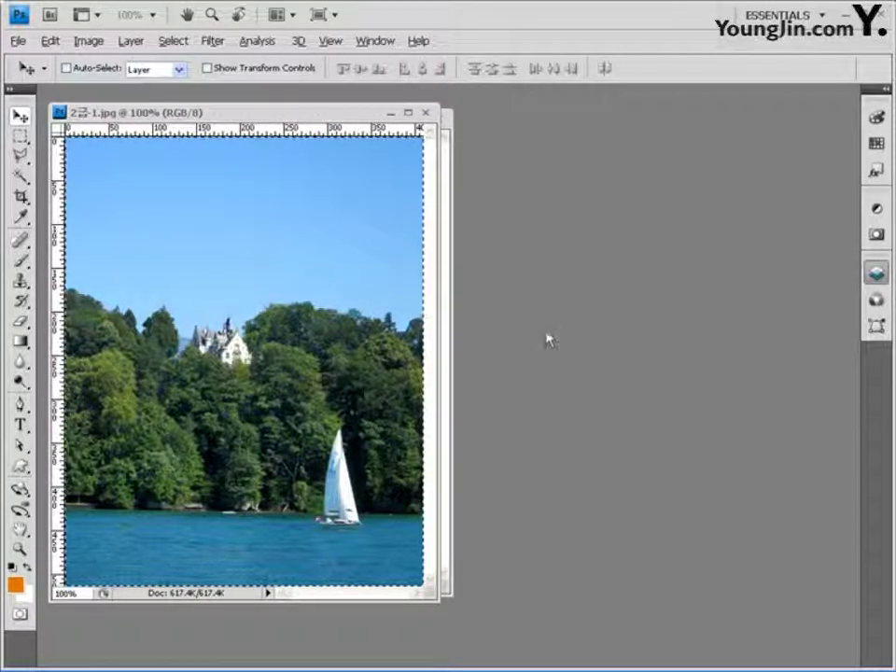
Copy the entire 2급-1.jpg image and paste it into the saved PSD document with the guides.
left_click(173, 40)
left_click(196, 60)
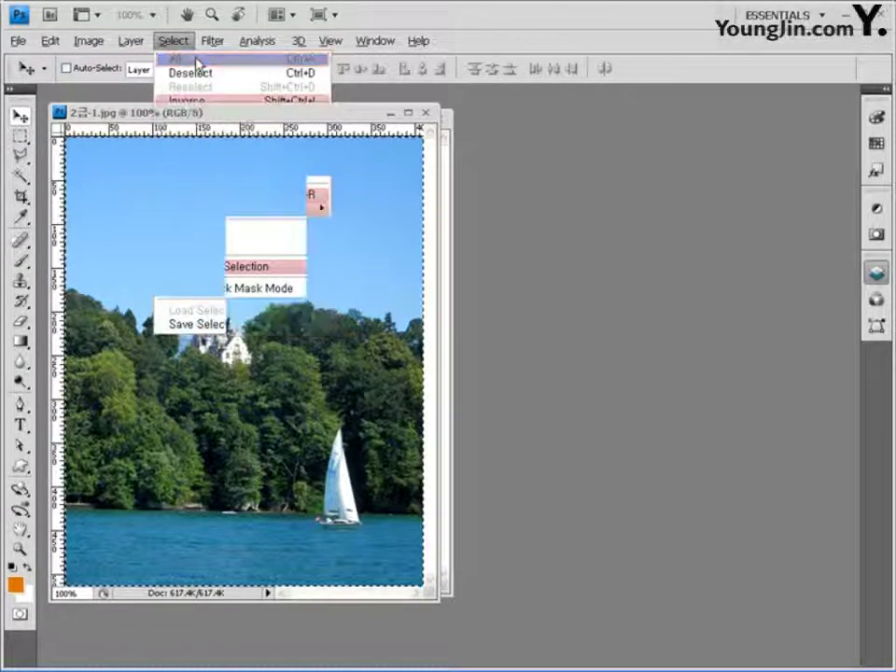
left_click(49, 40)
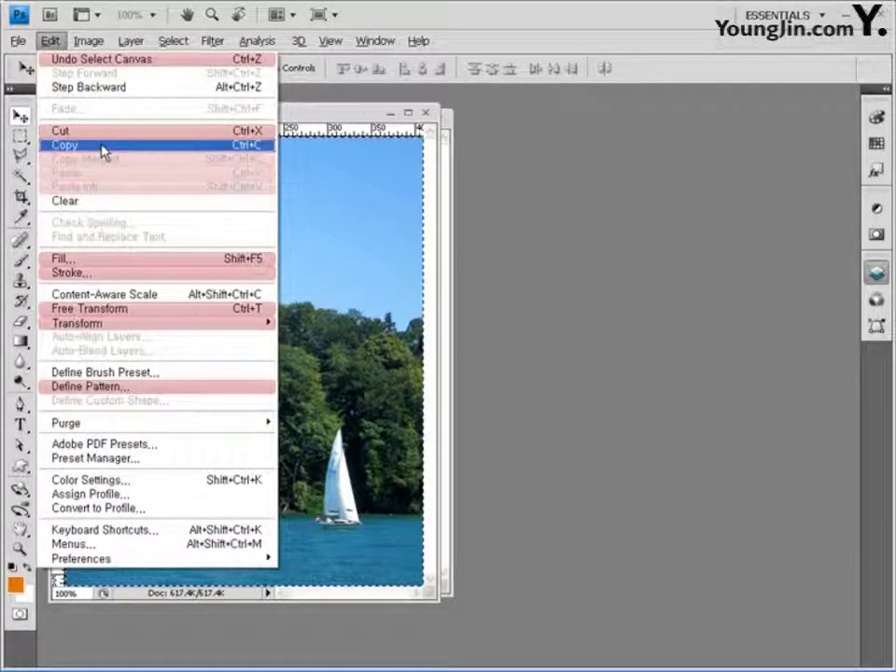
left_click(103, 146)
left_click_drag(314, 116, 665, 154)
left_click(344, 140)
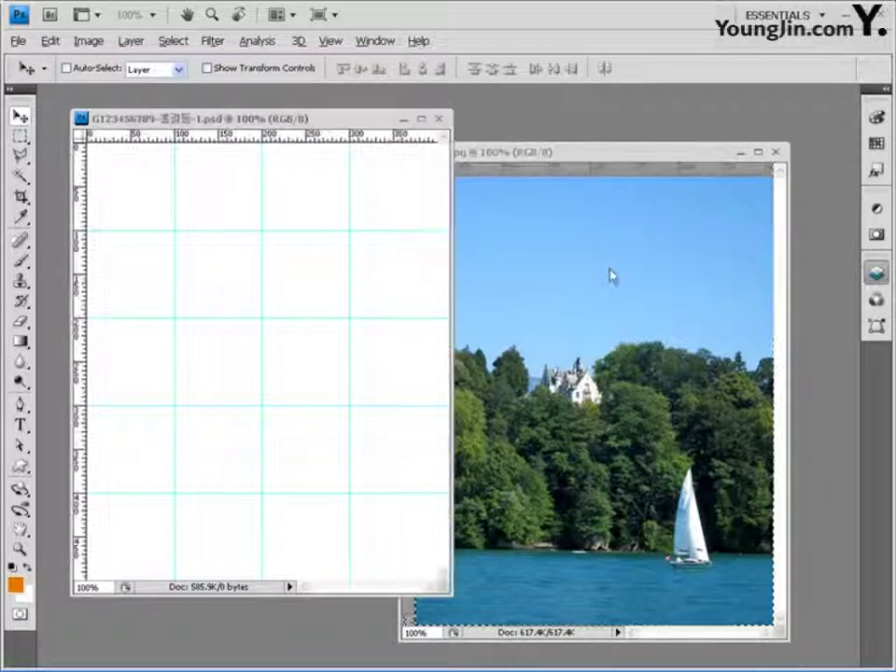
left_click(49, 40)
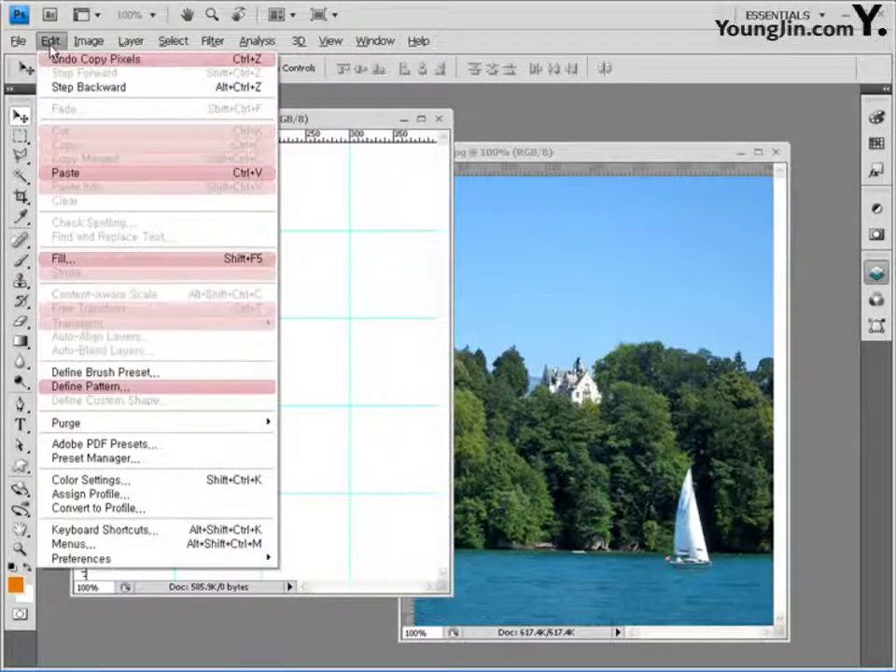
left_click(84, 176)
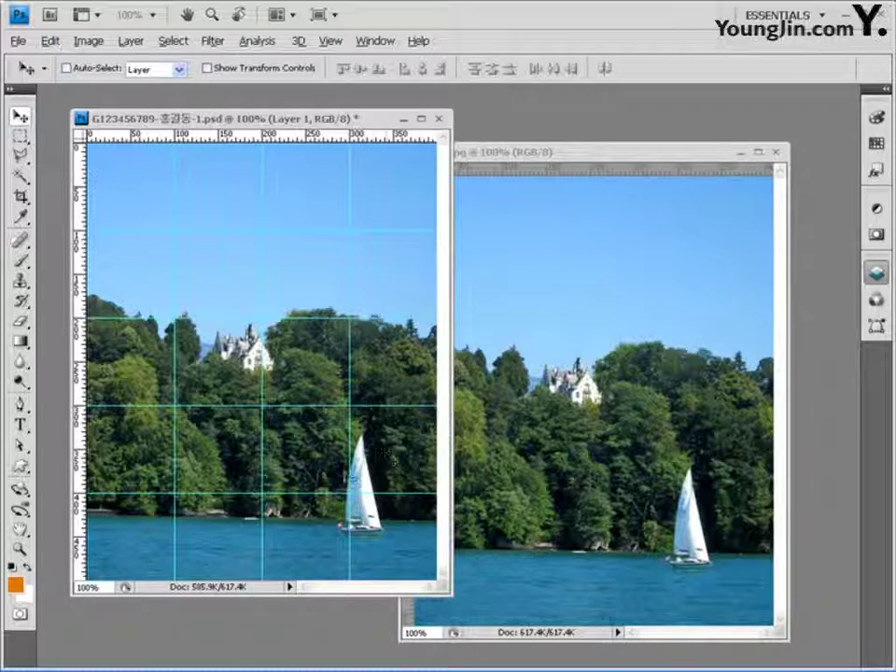
Hide the guides, outline the sailboat with a Polygonal Lasso selection, and show the guides again.
key("ctrl+plus")
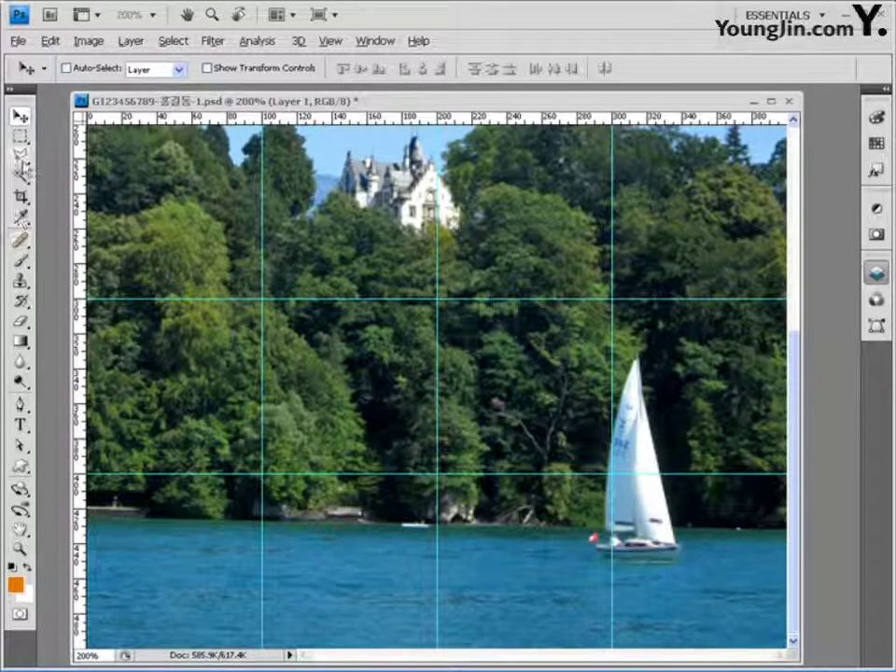
left_click(20, 155)
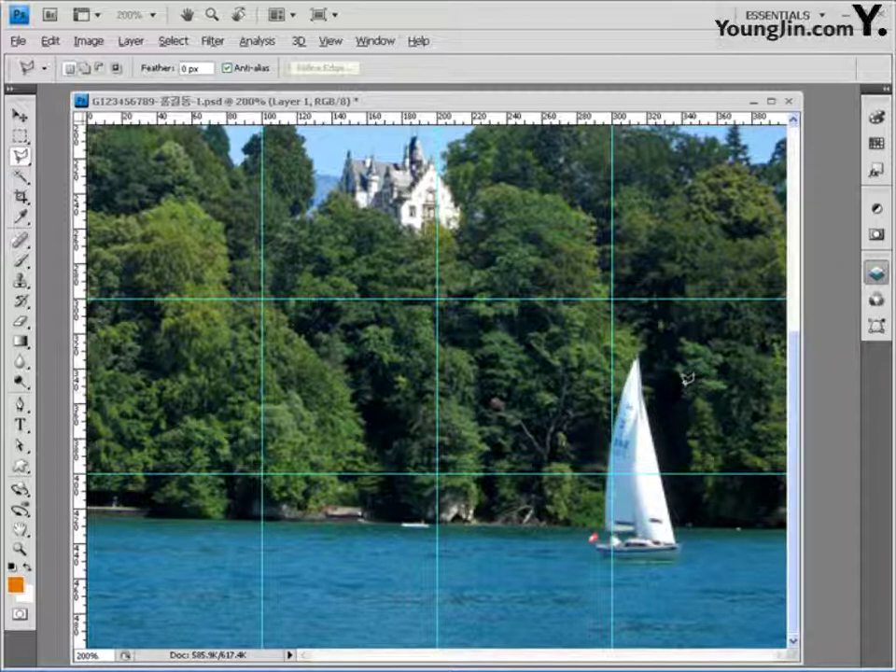
key("ctrl+semicolon")
key("ctrl+semicolon")
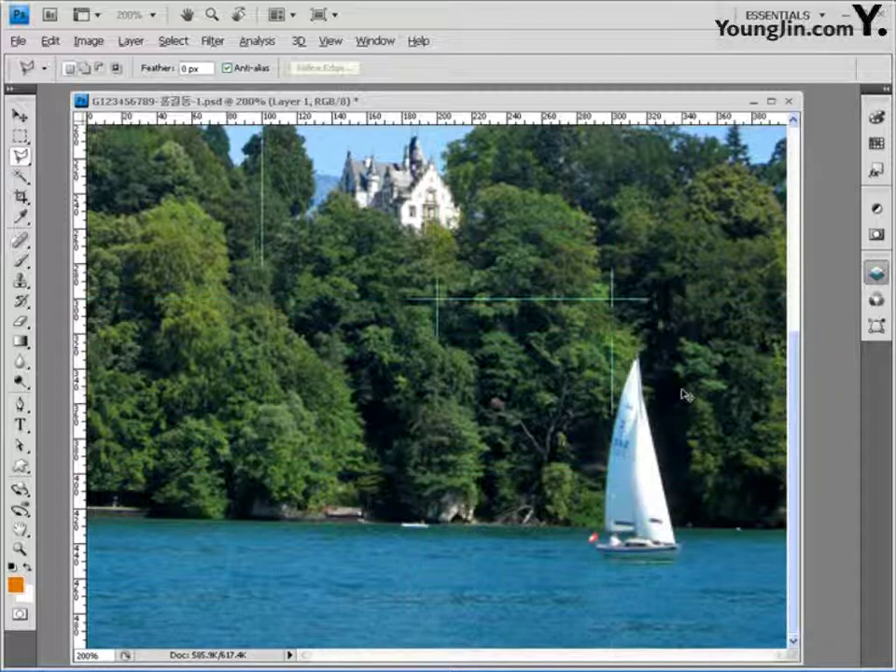
key("ctrl+semicolon")
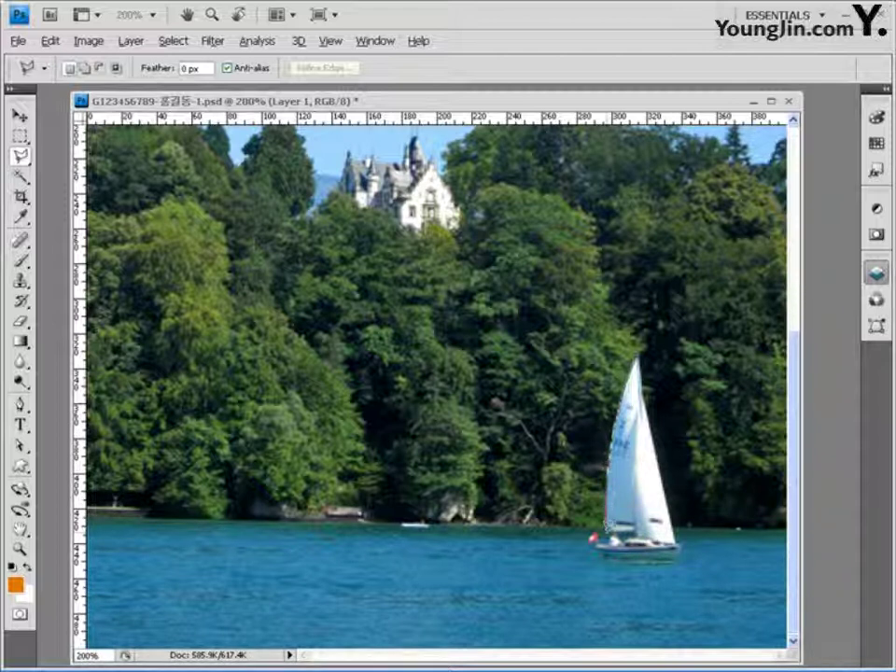
left_click(639, 350)
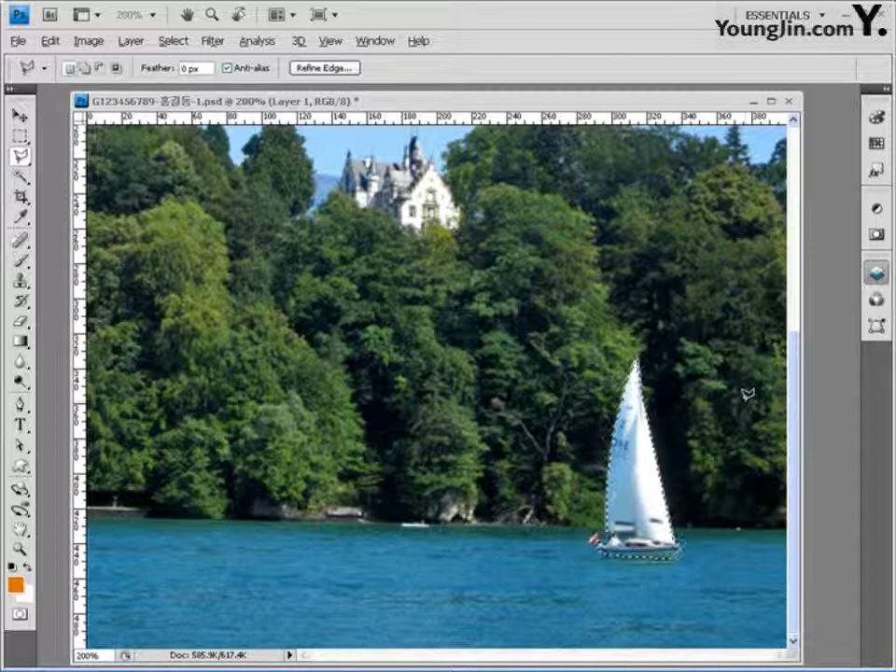
key("ctrl+semicolon")
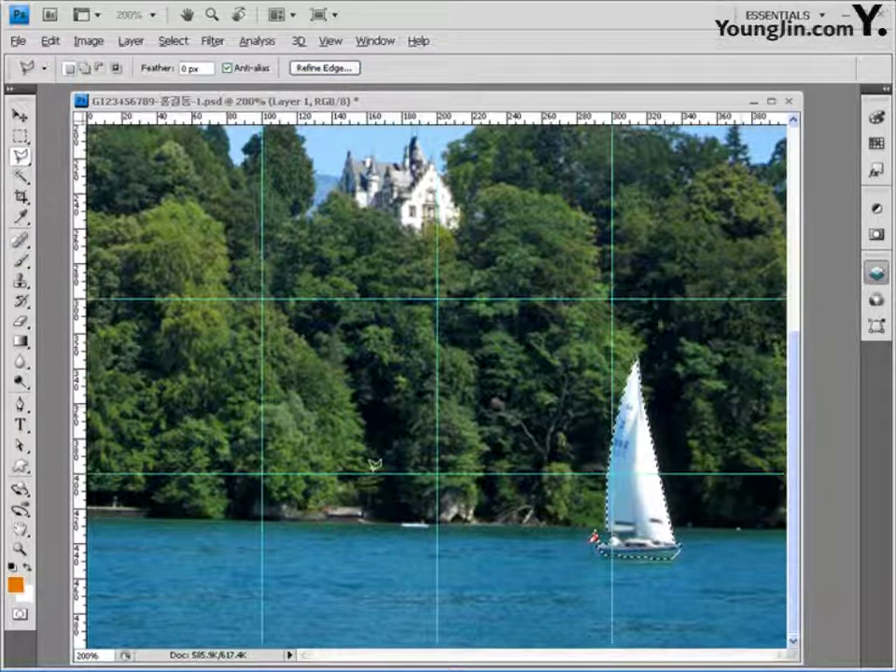
Copy the selected sailboat to a new layer and move the copy to the lower left of the original, just past the 200 px guide.
double_click(19, 549)
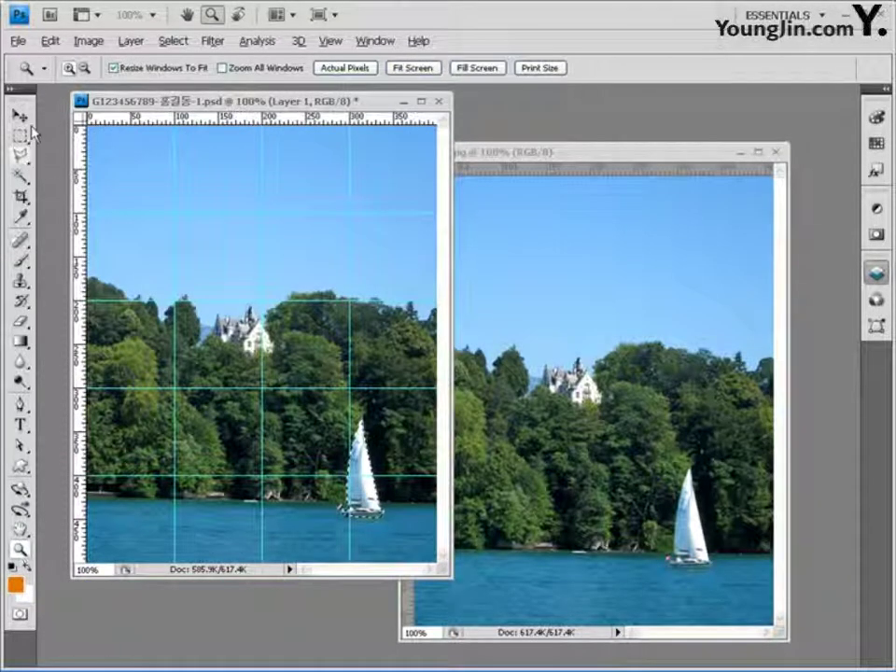
left_click(19, 114)
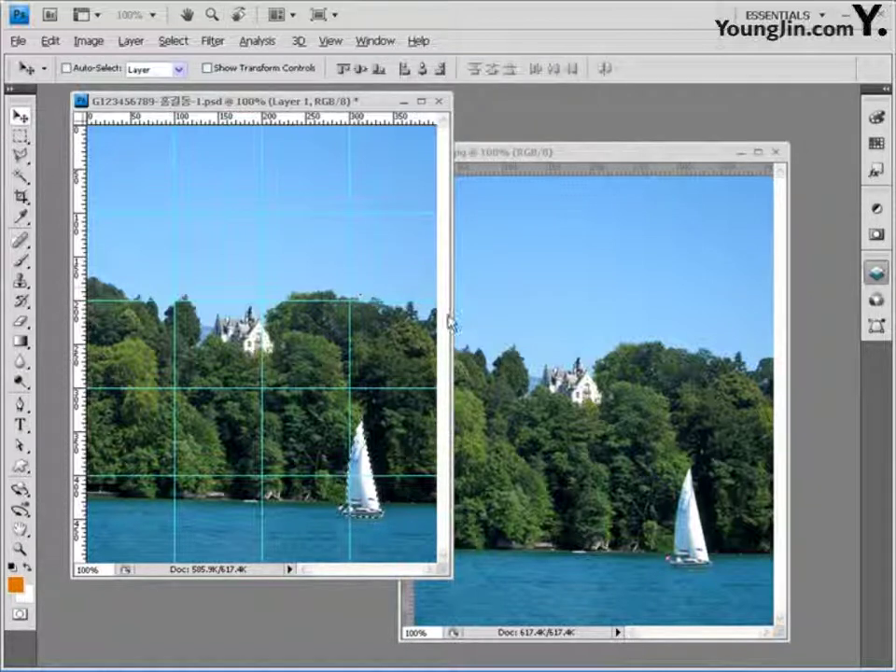
left_click(130, 41)
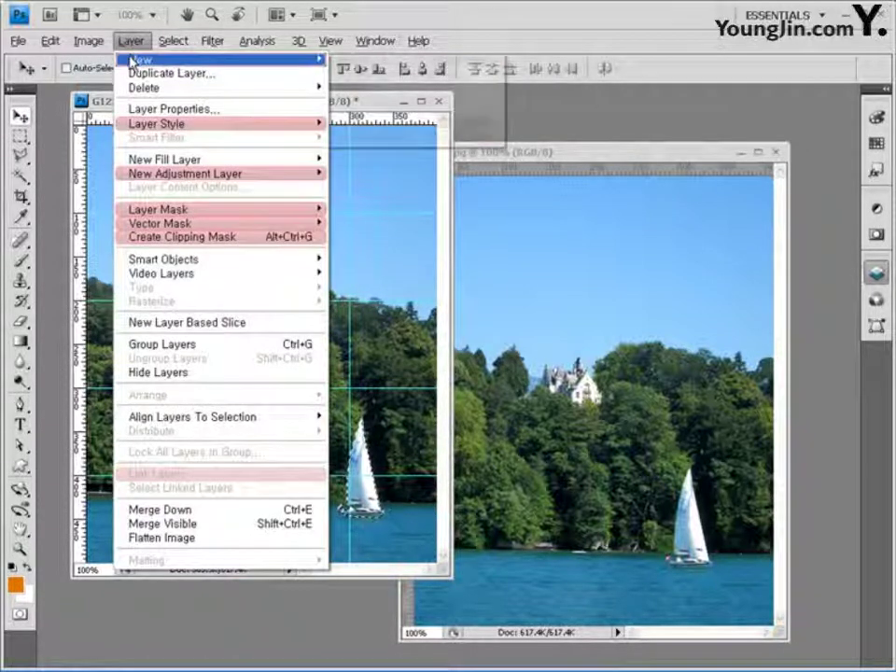
mouse_move(140, 59)
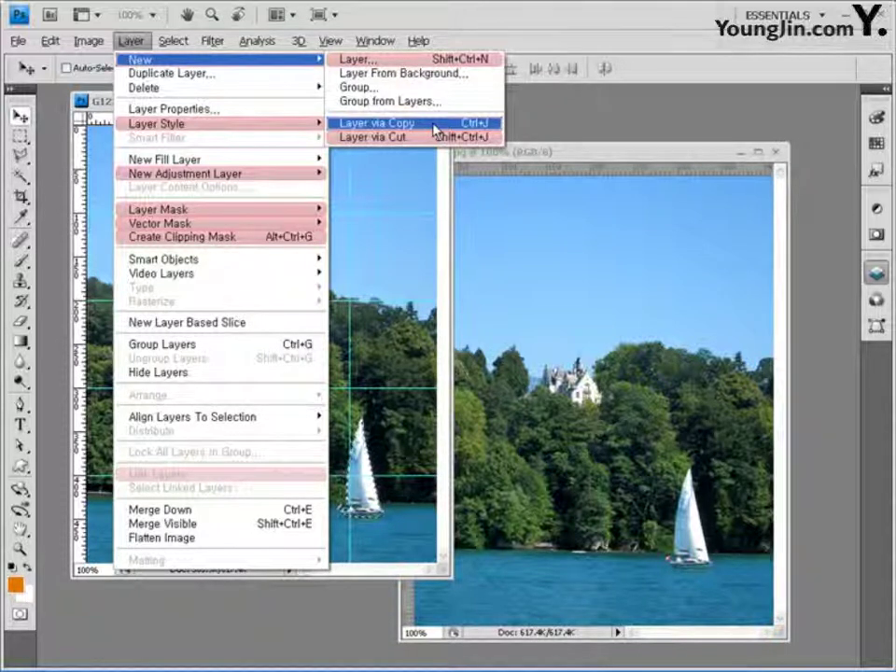
left_click(435, 130)
left_click_drag(382, 448, 294, 477)
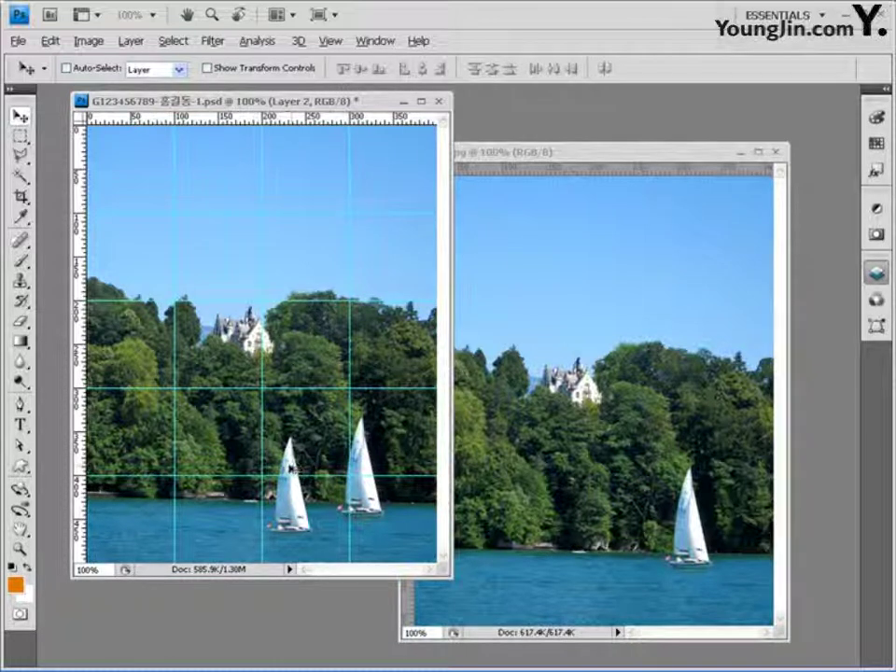
Duplicate the copied sailboat onto the water near the image's left edge and flip the duplicate horizontally.
left_click_drag(290, 470, 145, 449)
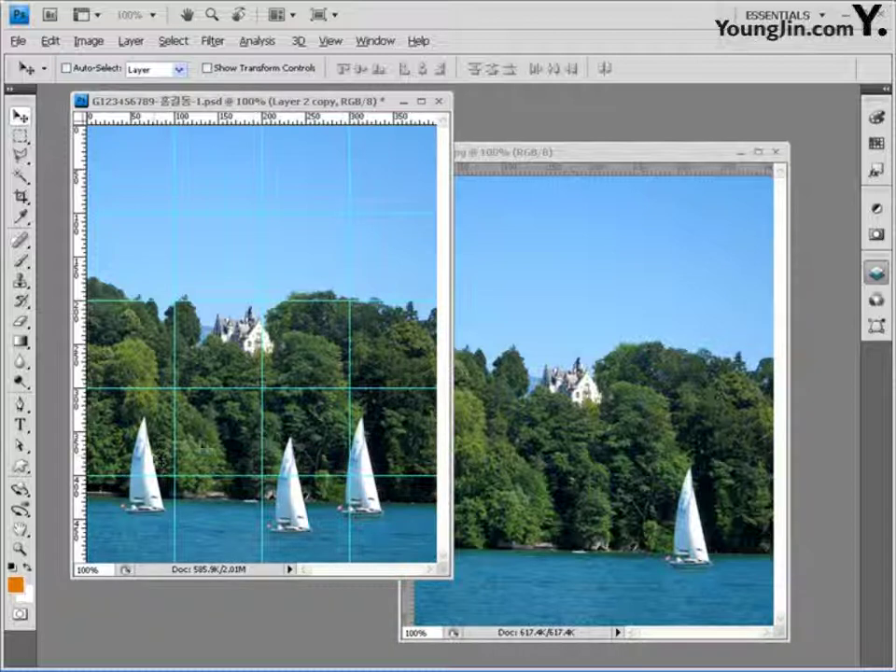
left_click(50, 40)
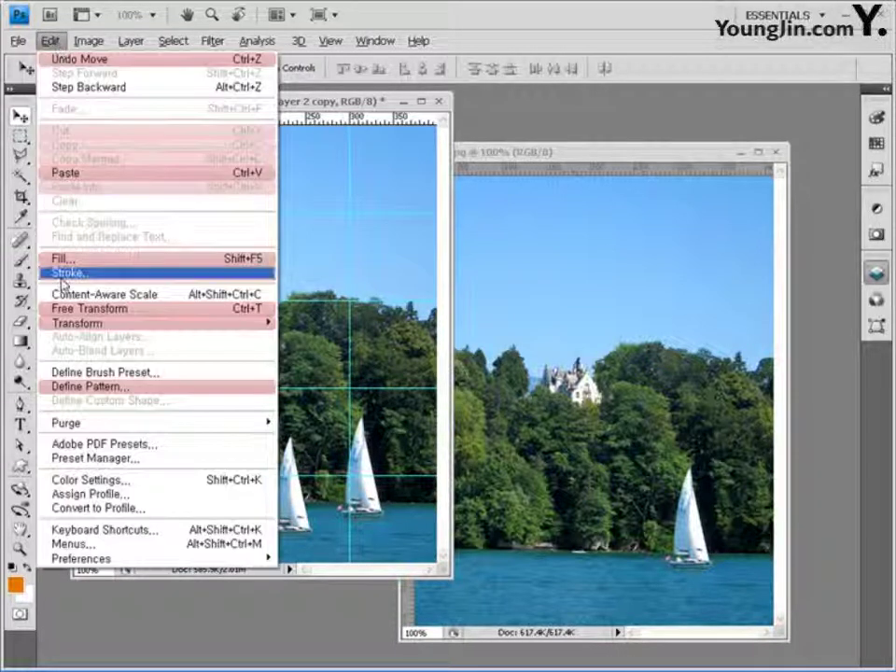
mouse_move(140, 336)
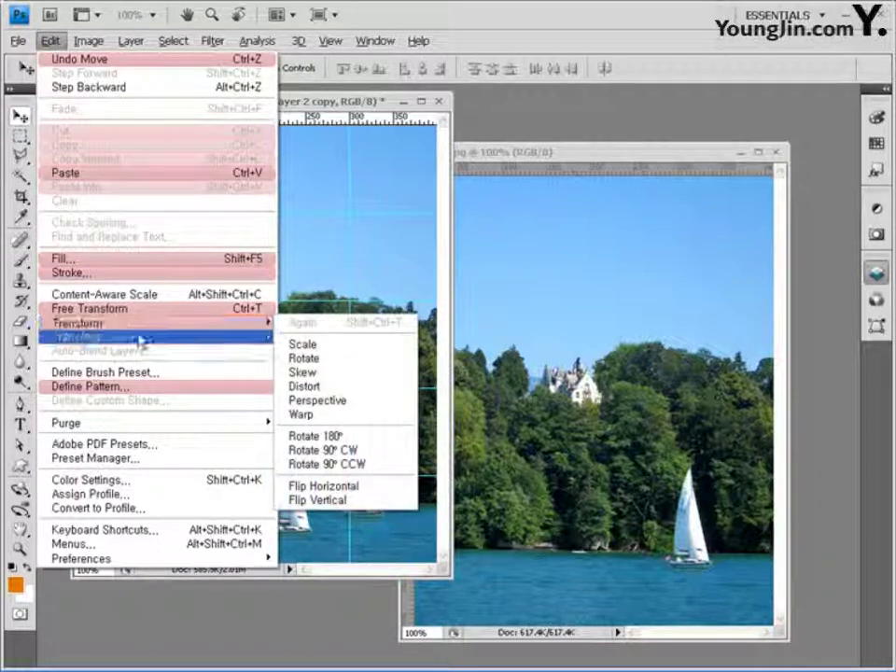
left_click(361, 487)
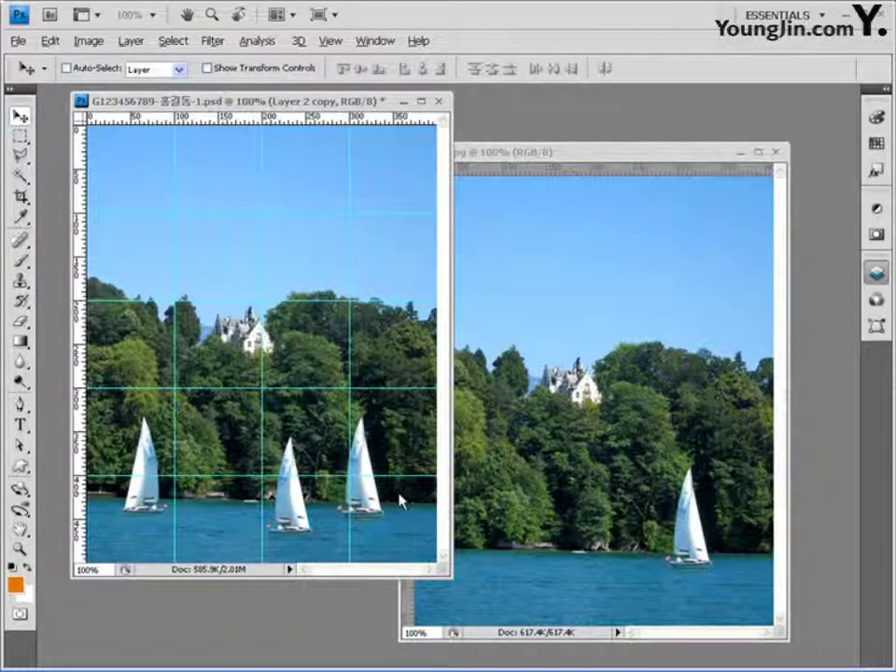
Scale the flipped sailboat to about 83.3% and position it at X 62.5 px, Y 400 px.
key("ctrl+t")
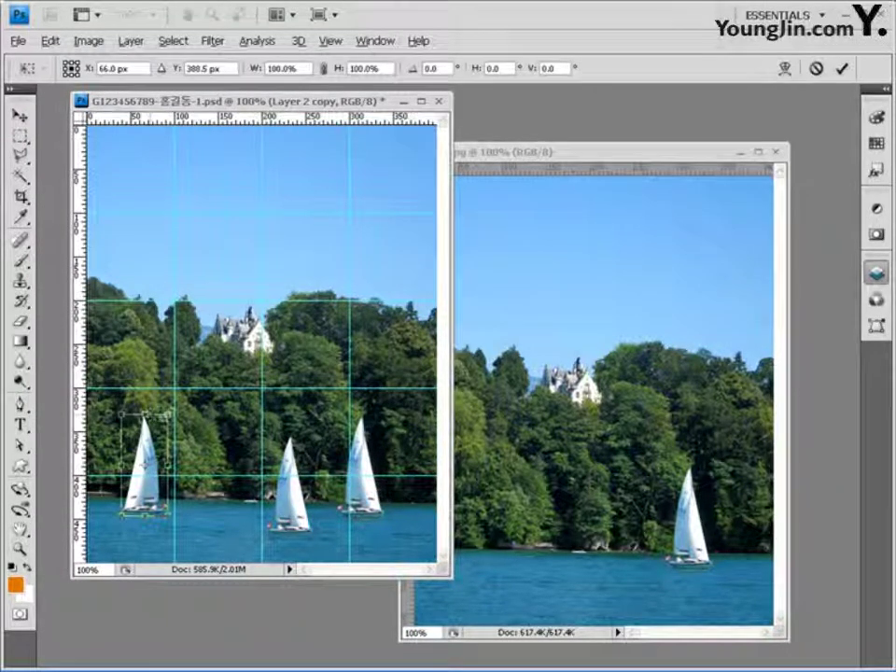
left_click_drag(166, 428, 159, 432)
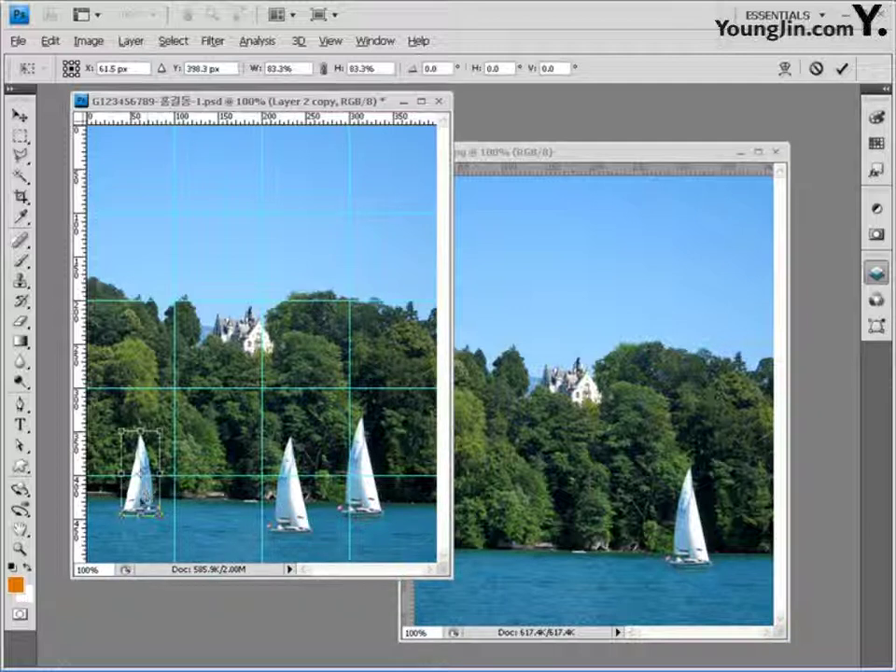
left_click_drag(145, 496, 148, 500)
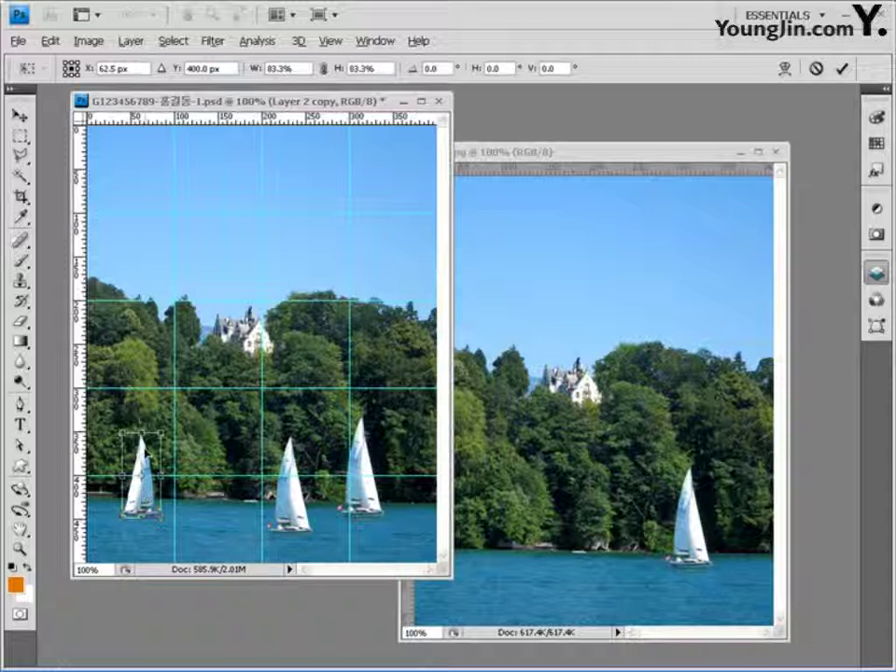
key("Return")
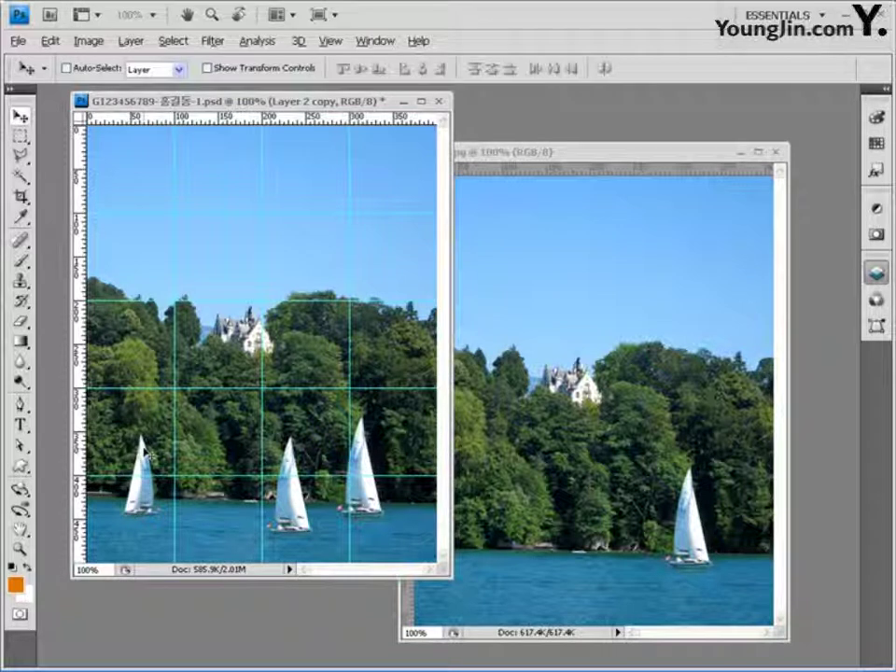
Minimize 2급-1.jpg and draw an orange wavy-rayed sun custom shape, about 85 px wide, in the upper-right sky.
left_click(740, 151)
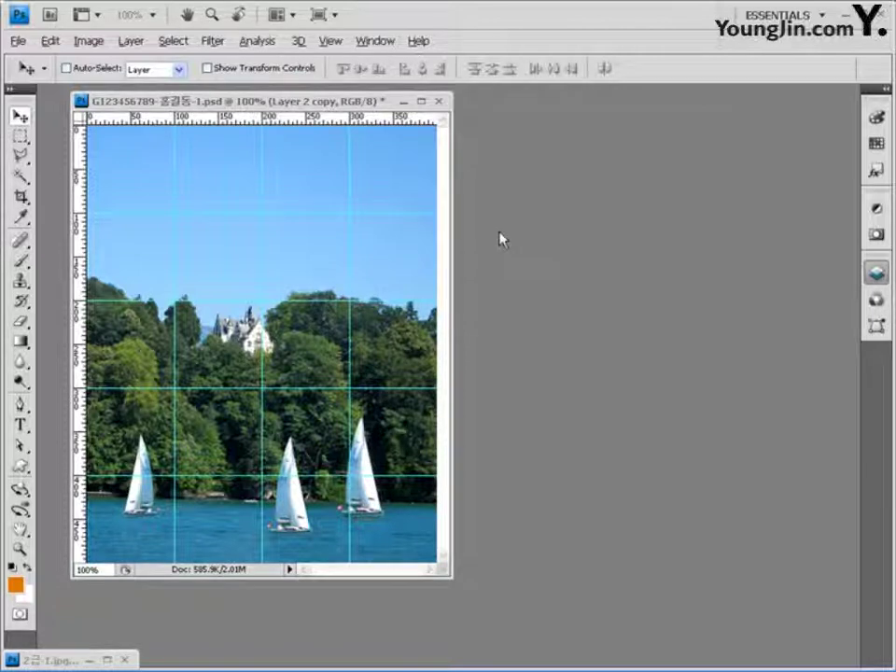
left_click(20, 465)
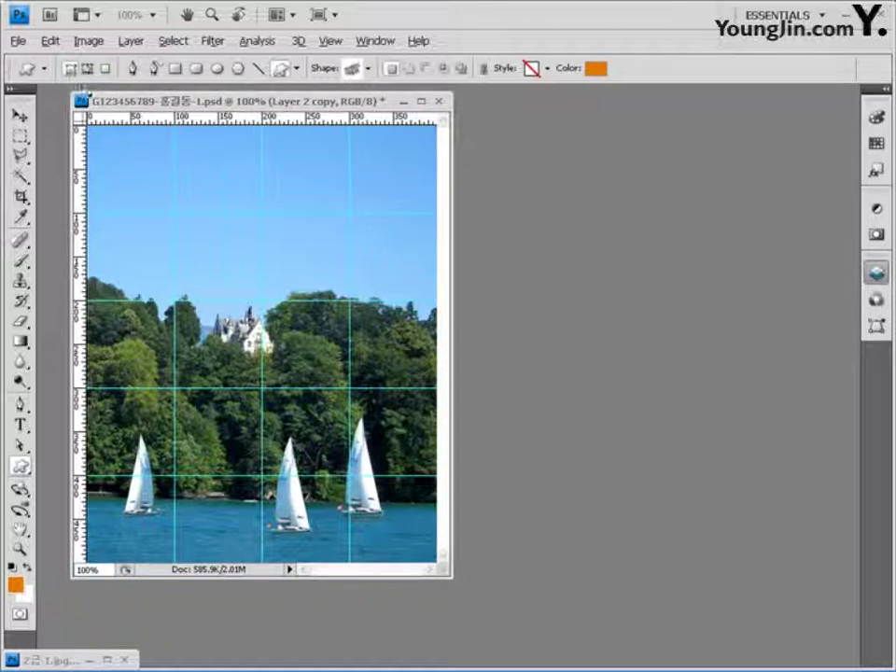
left_click(370, 70)
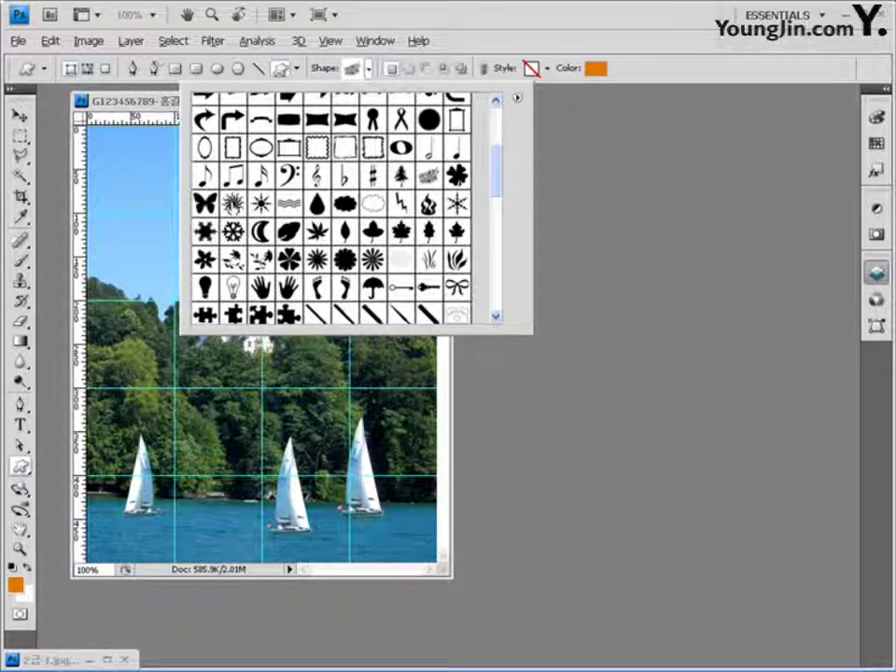
left_click(233, 202)
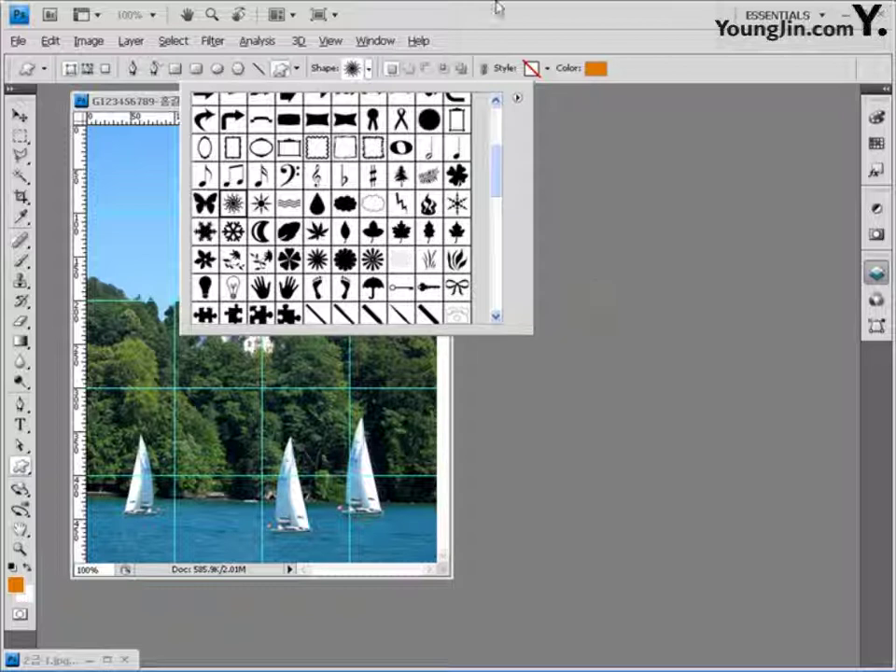
left_click(522, 39)
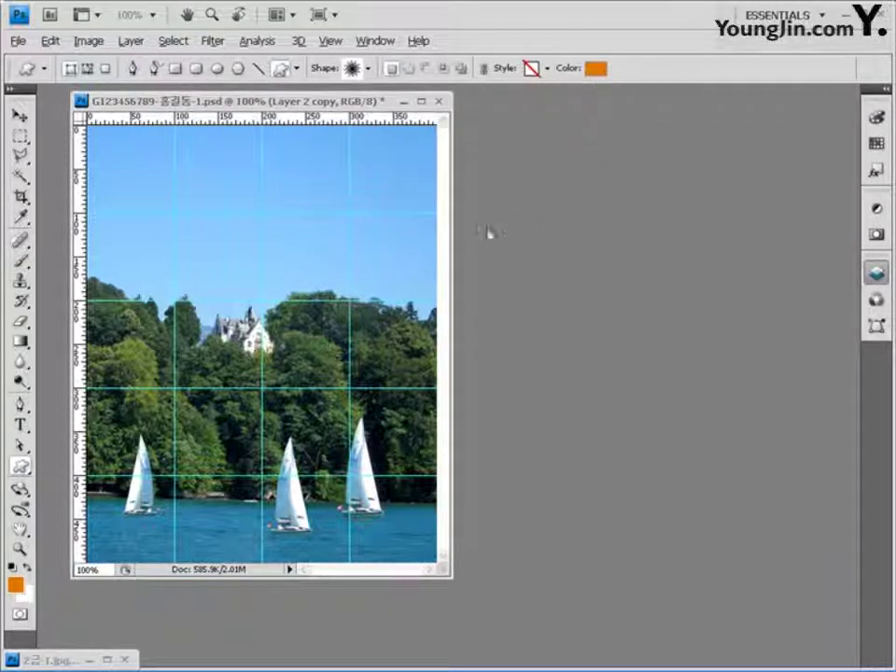
left_click_drag(345, 145, 427, 248)
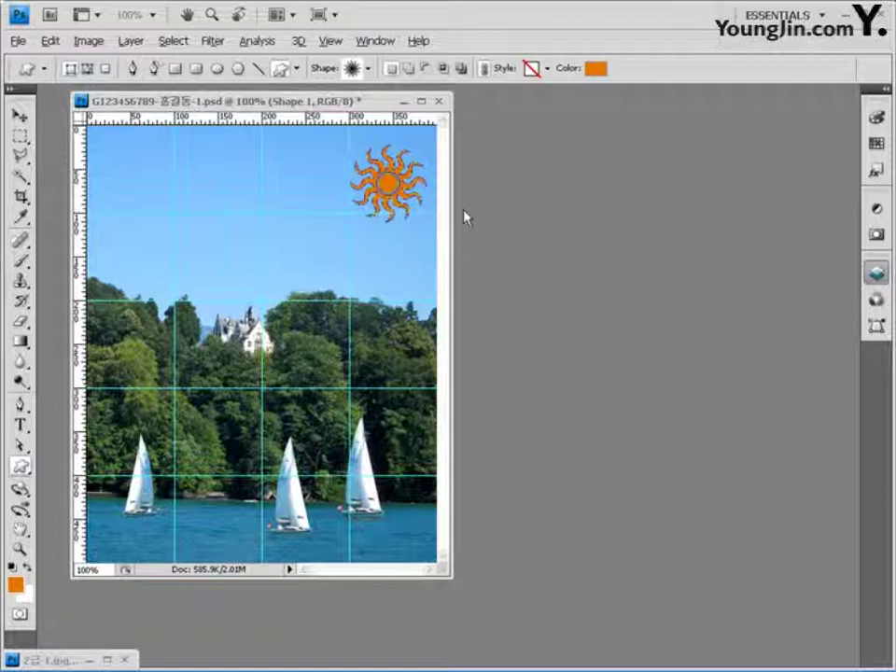
Add a Drop Shadow layer style with the default settings to the sun shape.
left_click(877, 272)
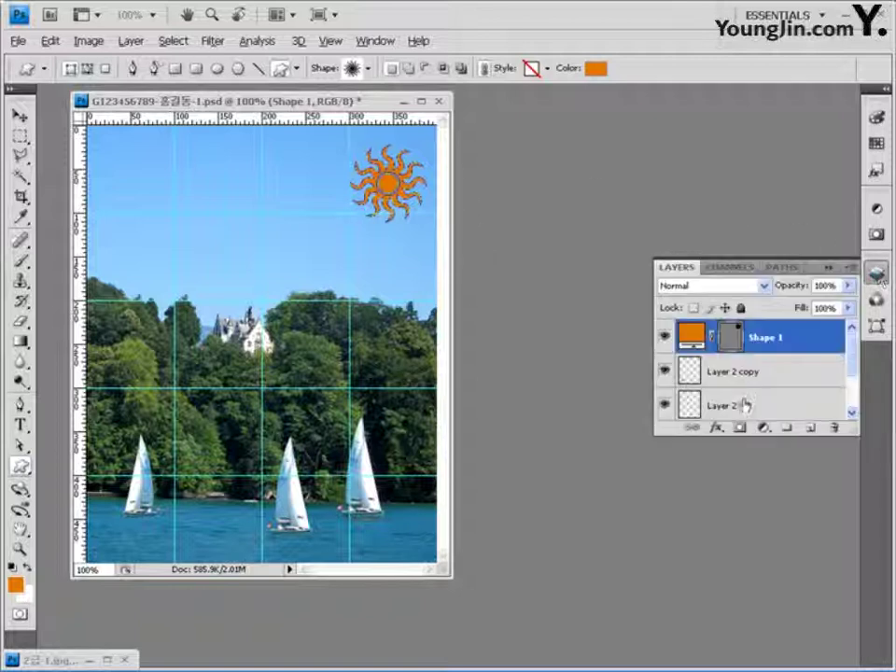
left_click(716, 427)
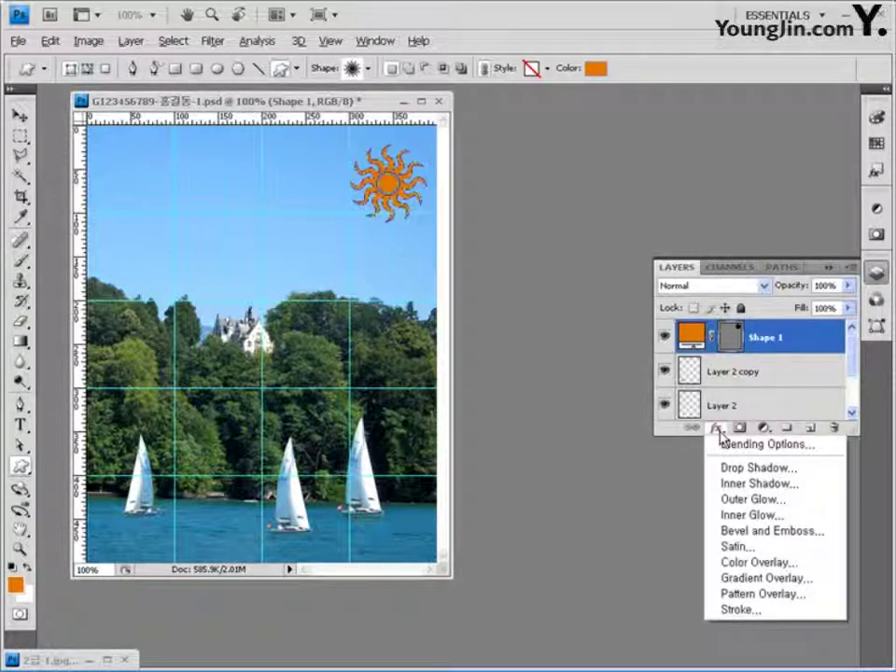
left_click(760, 467)
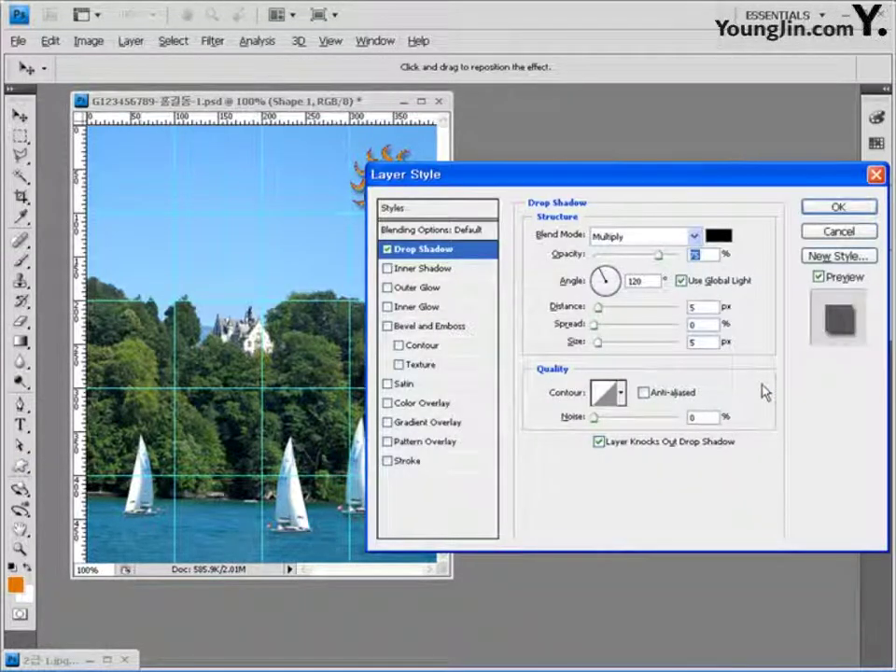
left_click_drag(530, 177, 521, 307)
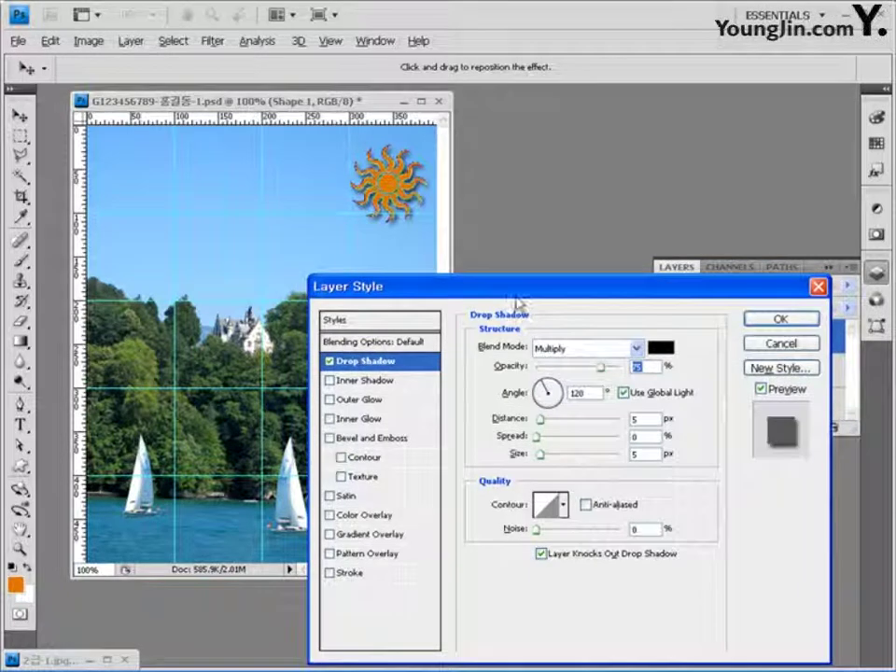
Add a Gradient Overlay with the Radial style to the sun shape.
left_click(355, 537)
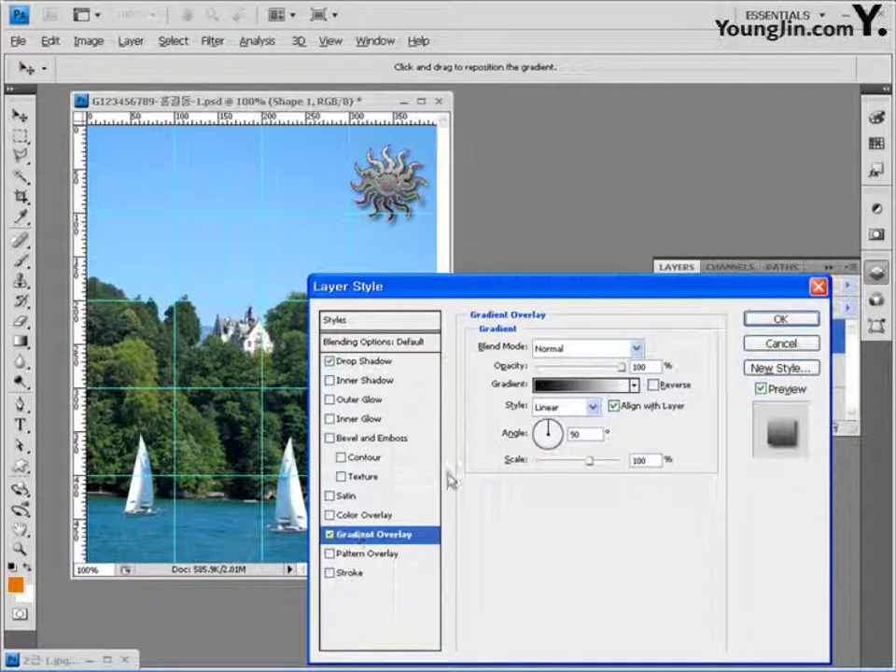
left_click(561, 409)
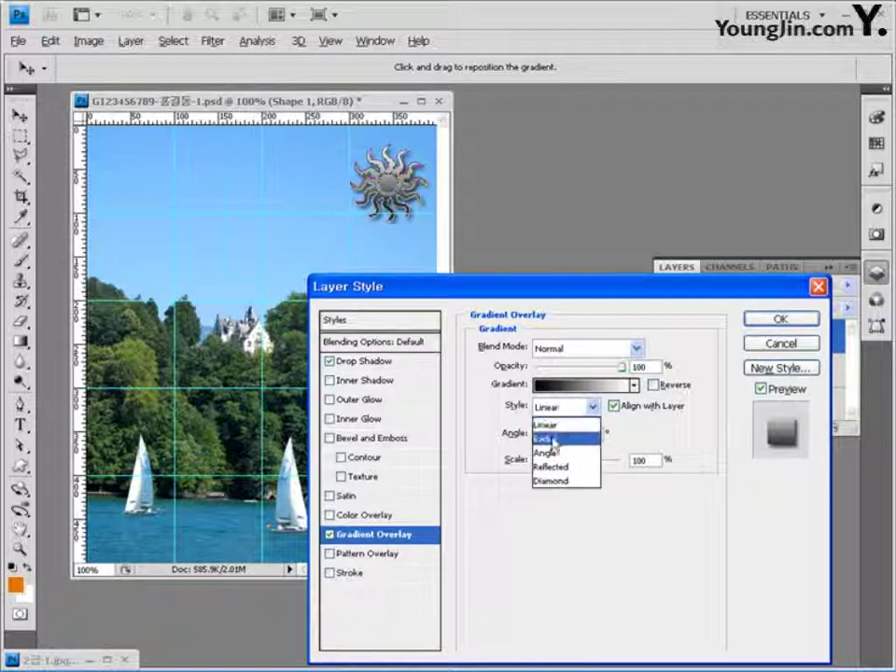
left_click(555, 440)
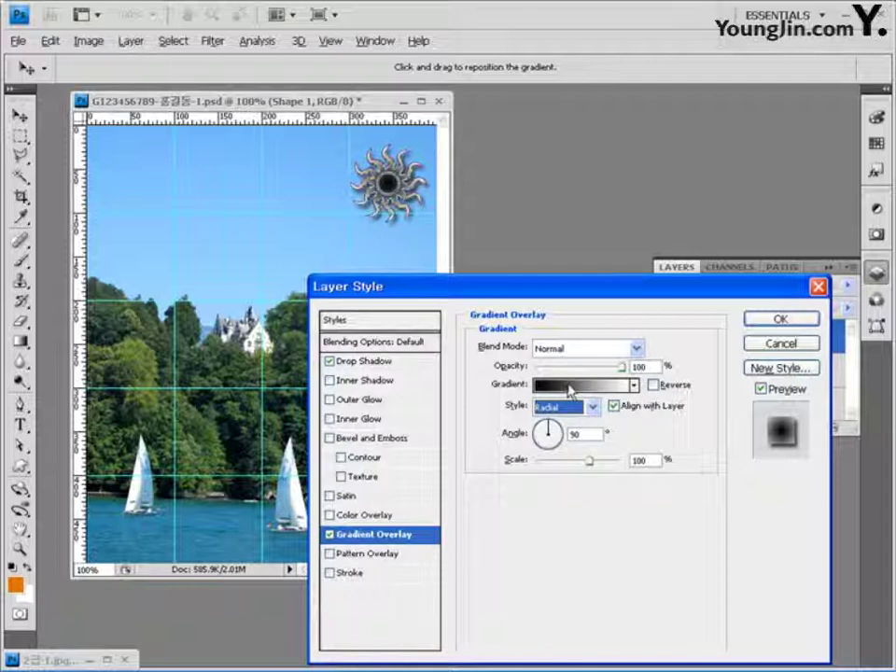
Set the starting colour stop of the sun's overlay gradient to ff6600.
left_click(570, 390)
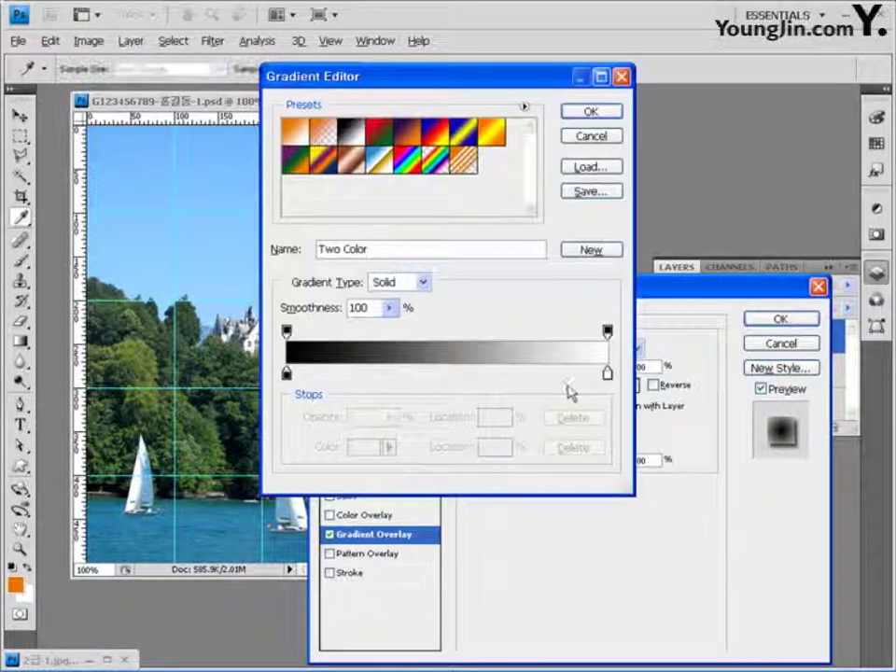
left_click(287, 373)
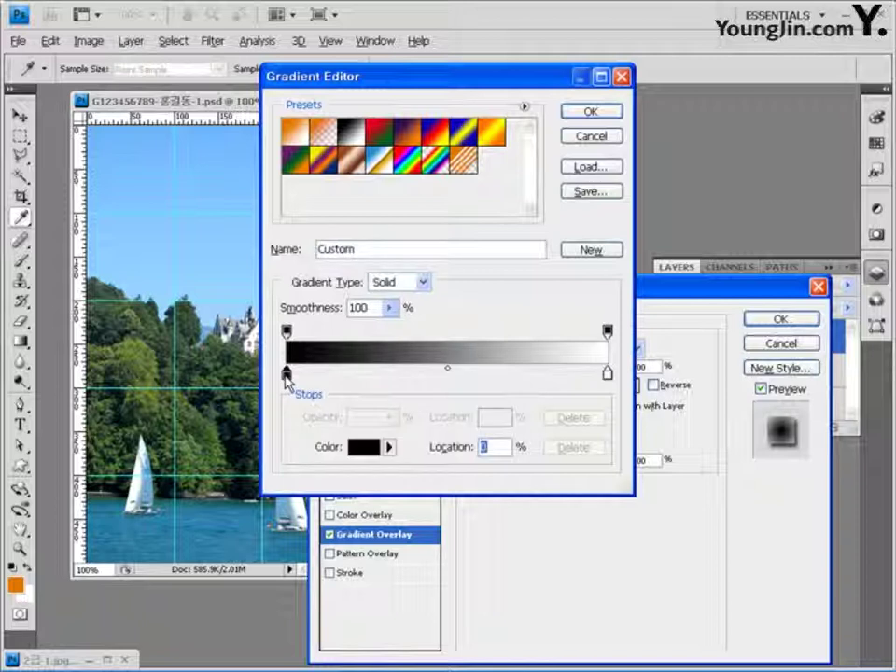
double_click(287, 373)
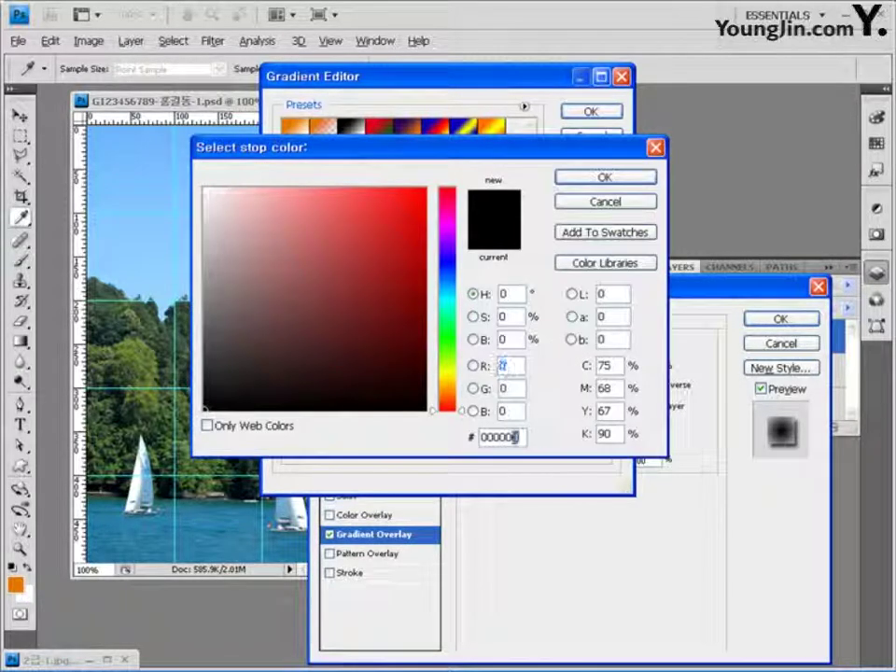
double_click(512, 437)
type("f")
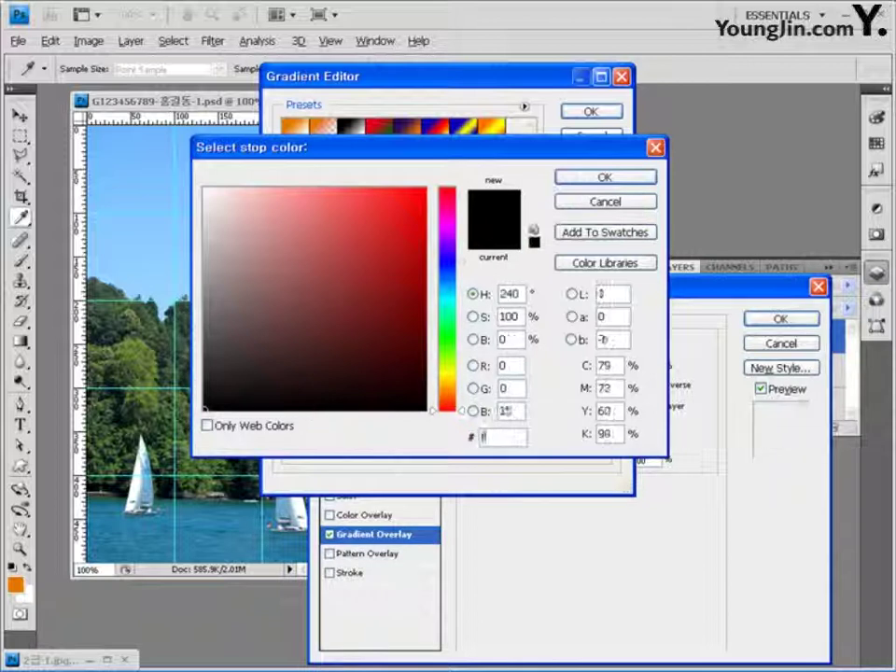
type("f6600")
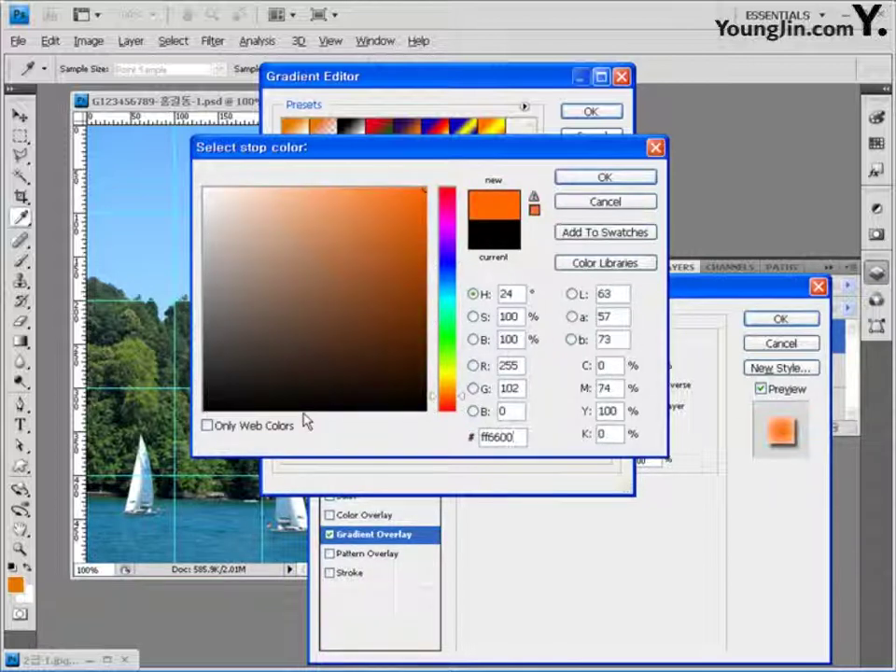
left_click(614, 178)
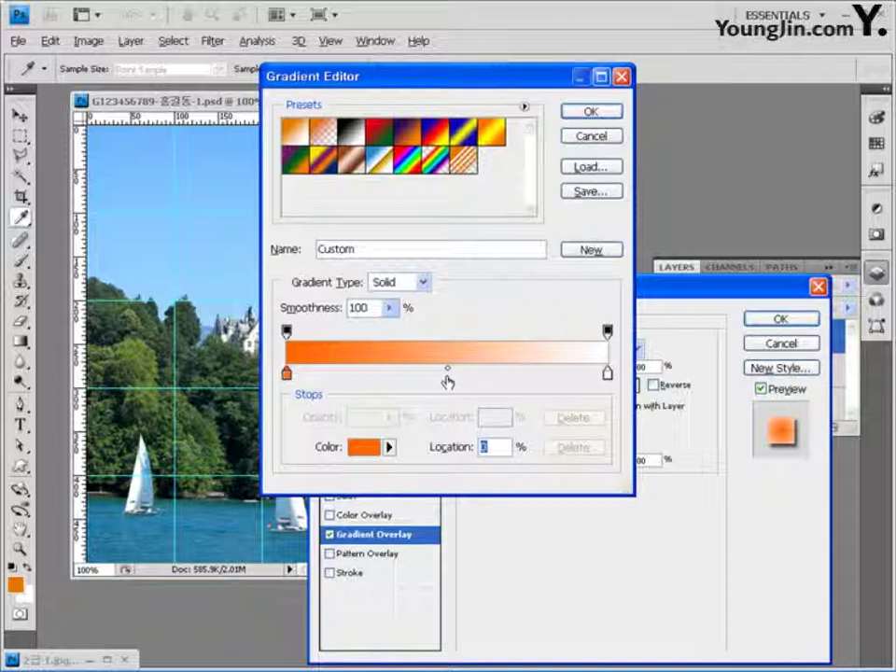
Add a middle colour stop to the gradient at 50% location with the colour ffff00.
left_click(447, 375)
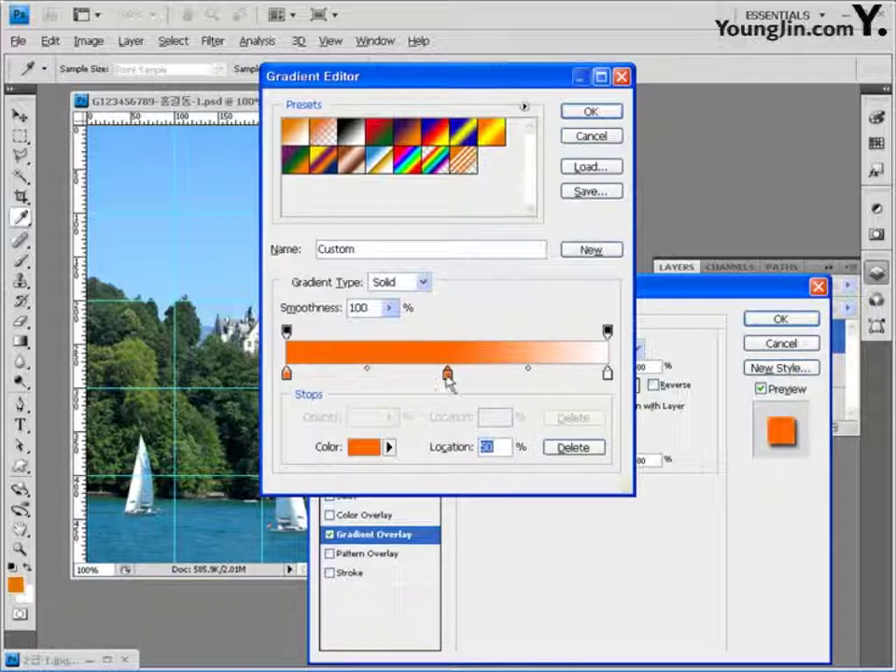
mouse_move(448, 378)
left_mouse_down()
mouse_move(461, 378)
mouse_move(445, 378)
left_mouse_up()
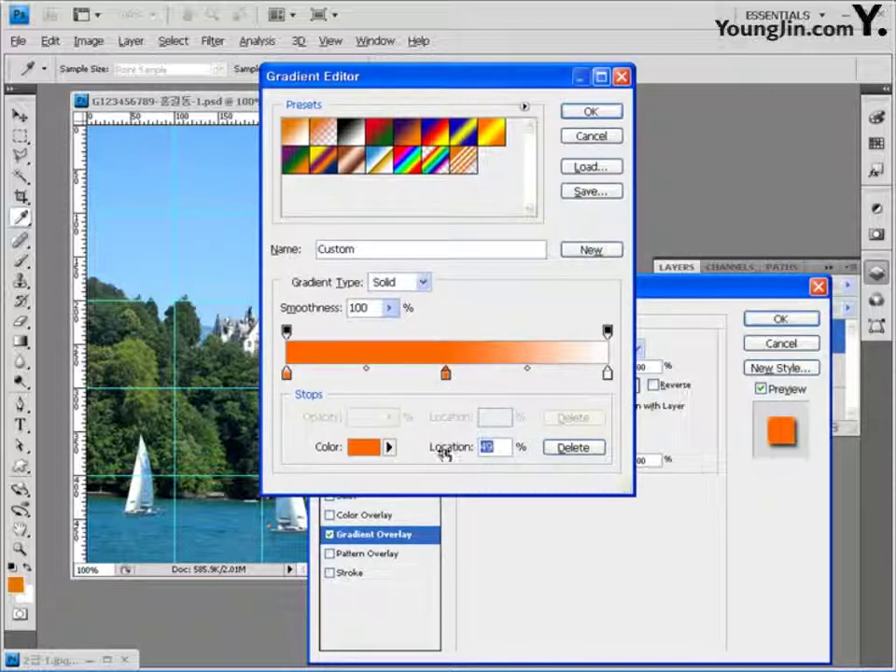
type("50")
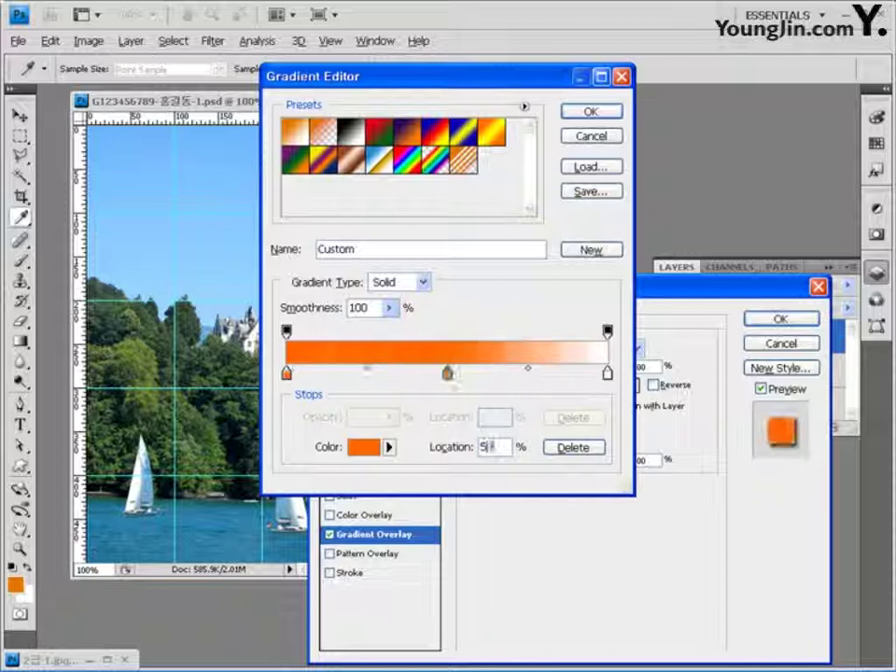
double_click(447, 375)
left_click_drag(522, 437, 366, 448)
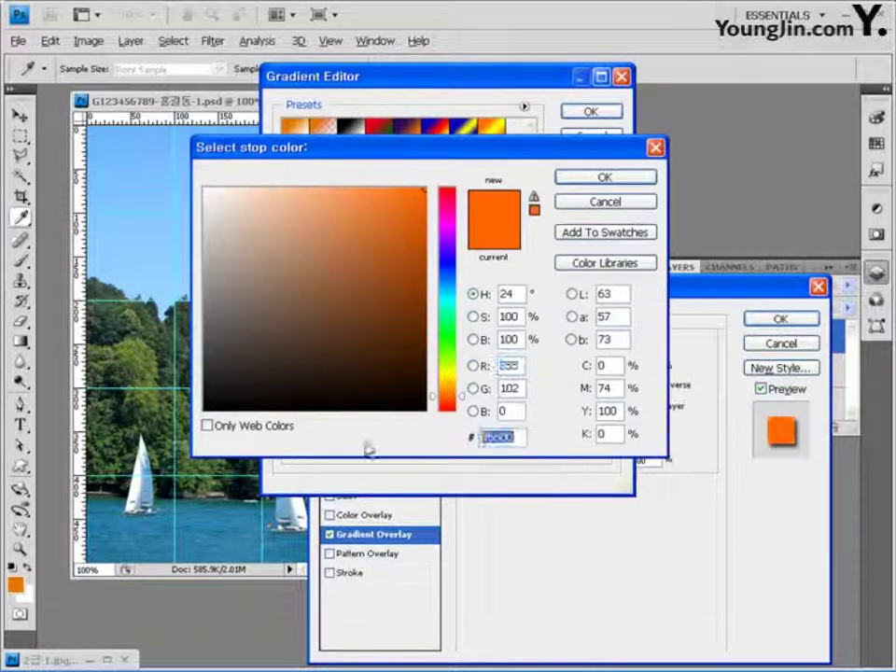
type("ffff00")
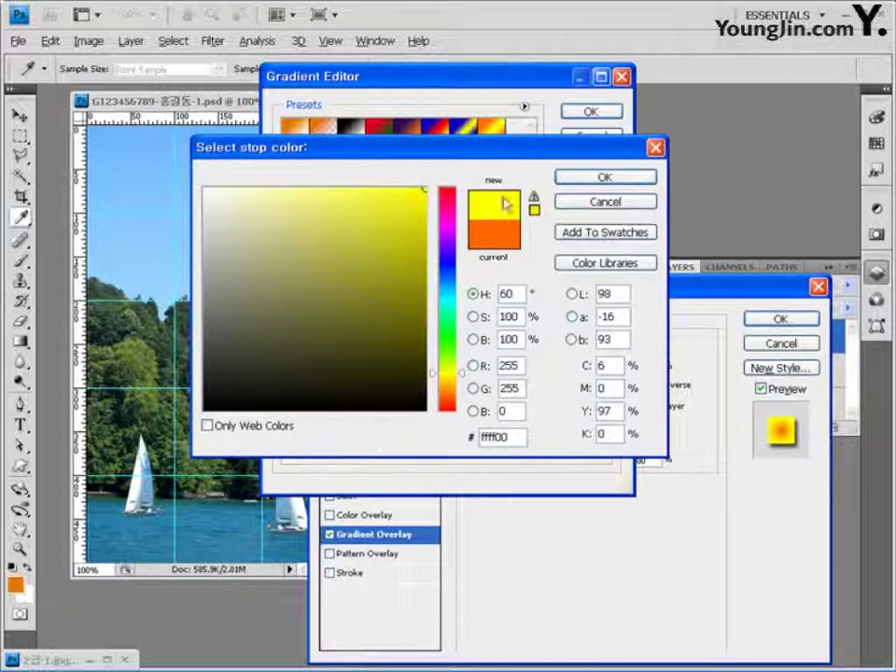
left_click(611, 178)
Set the gradient's end colour stop to ff6600 and apply the sun's layer style.
left_click(607, 373)
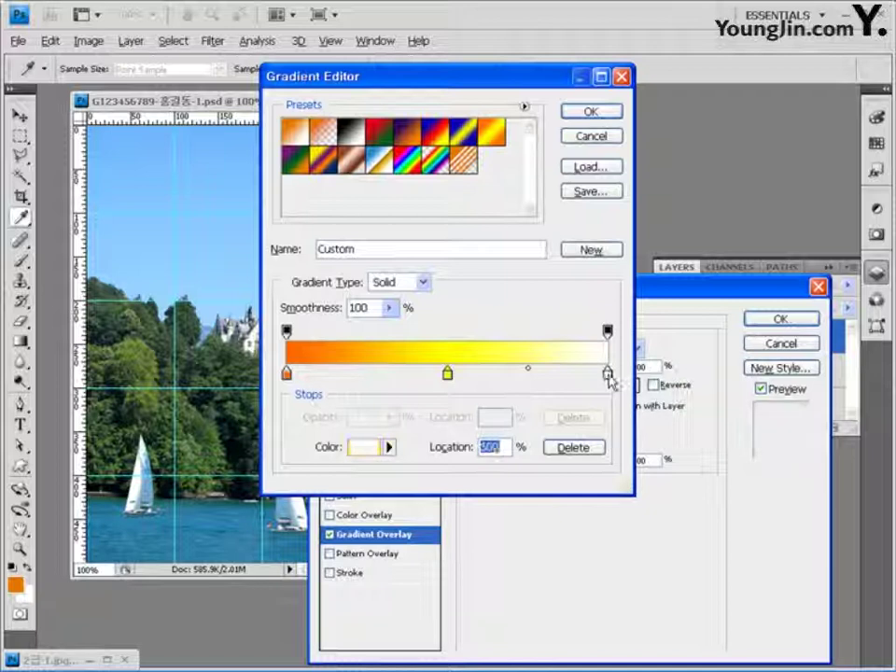
double_click(608, 375)
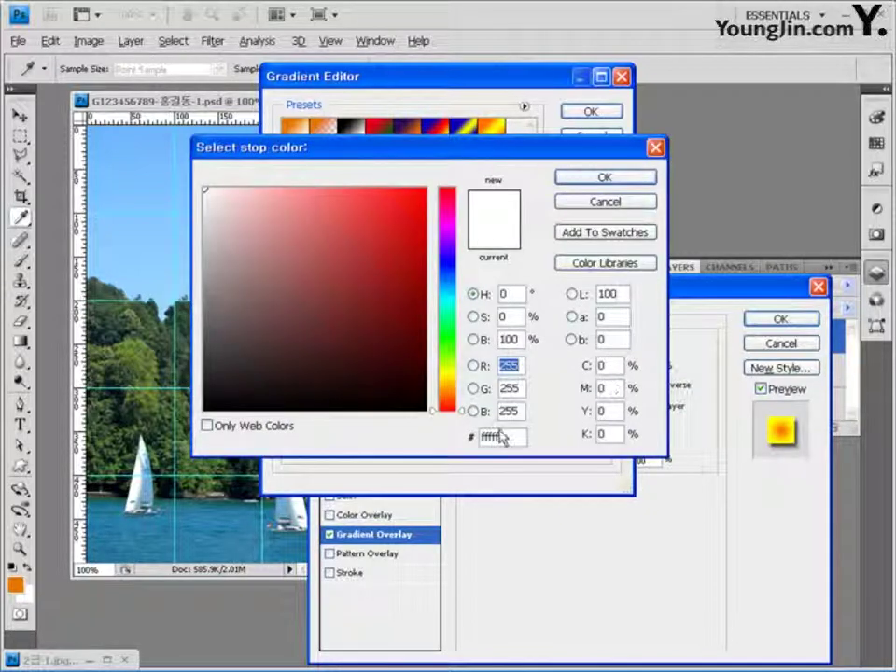
type("ff6600")
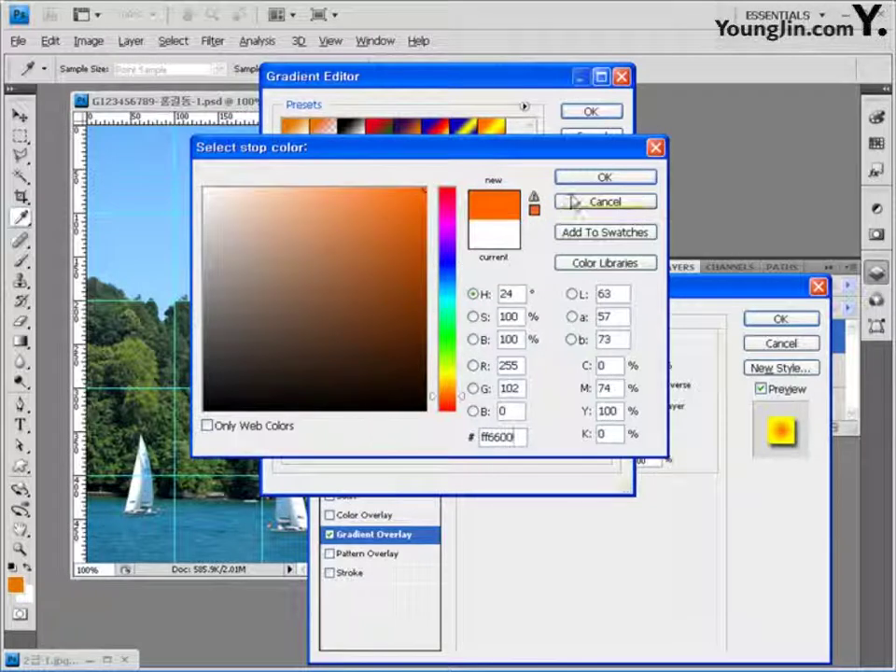
left_click(602, 177)
left_click(613, 116)
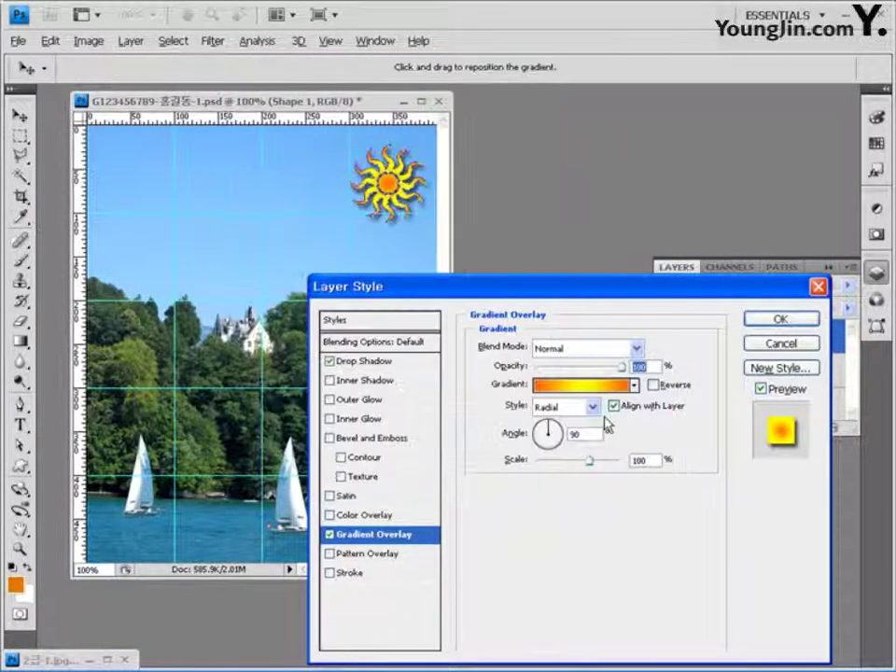
left_click(780, 320)
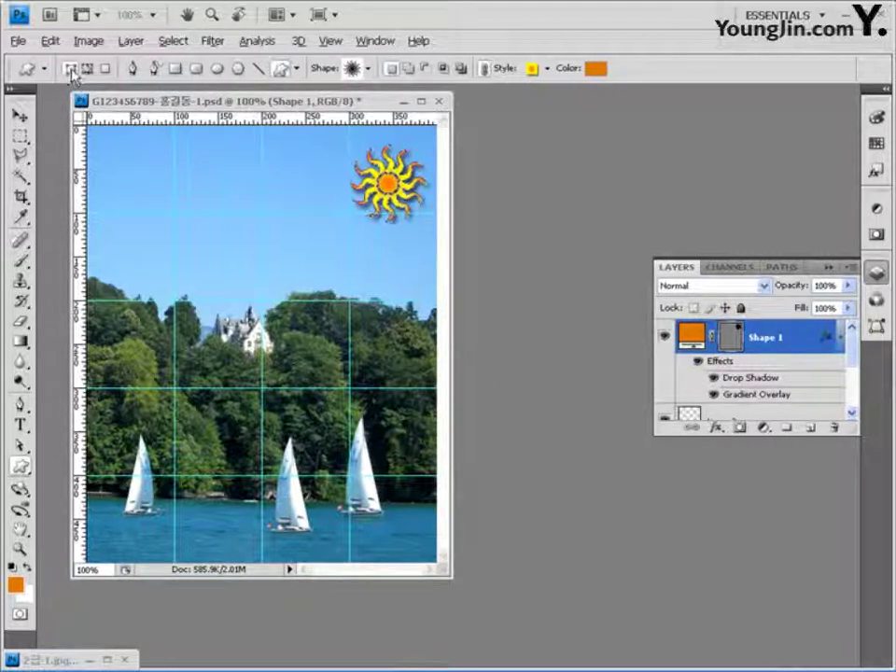
Choose the solid five-petal flower as the custom shape for drawing.
left_click(369, 69)
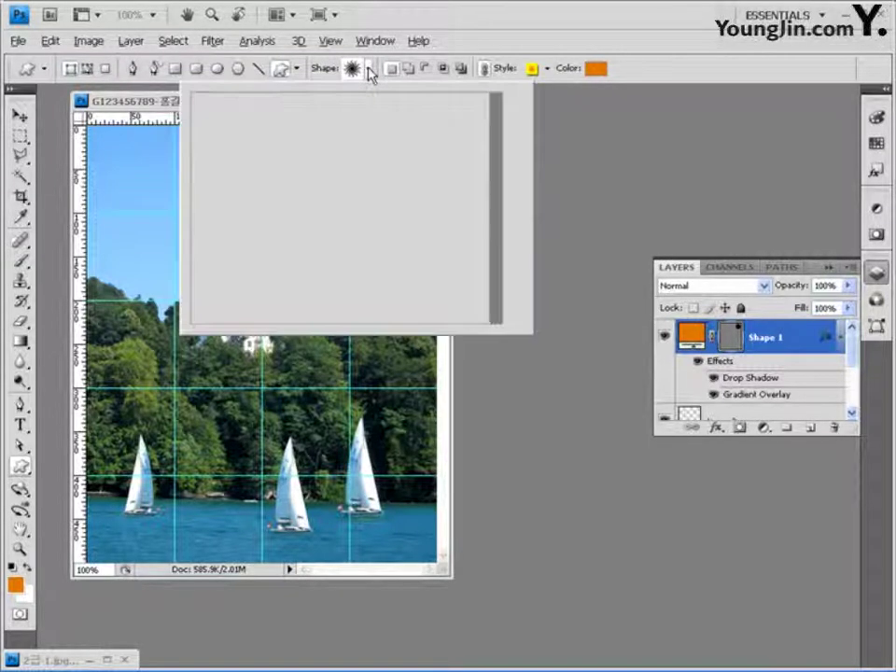
left_click_drag(495, 168, 497, 174)
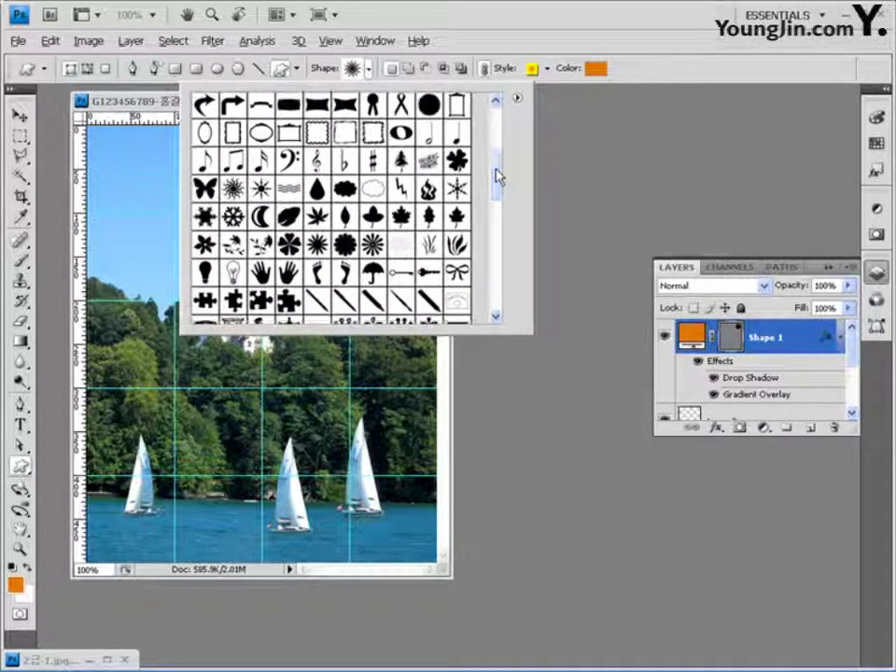
left_click(289, 252)
left_click(520, 18)
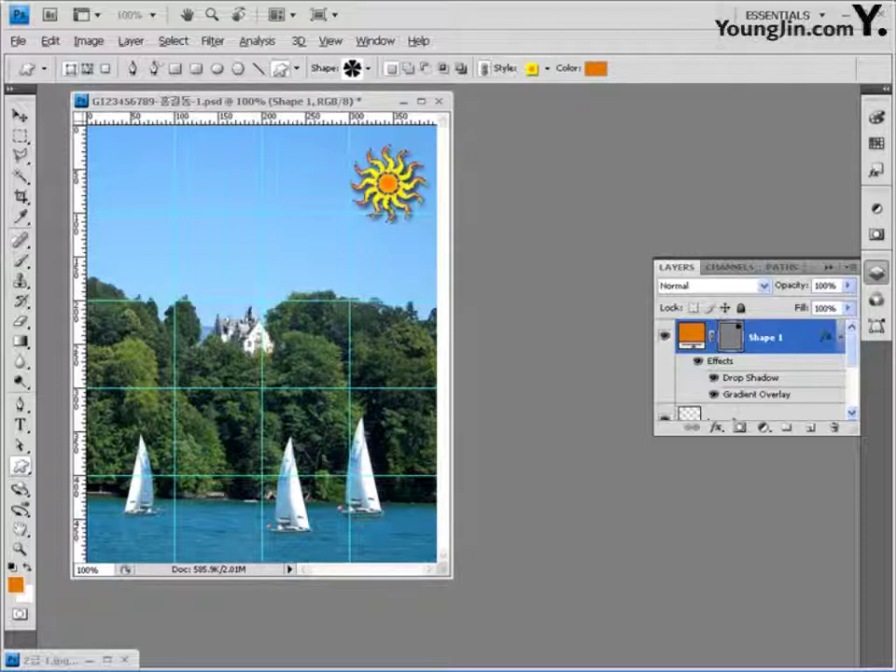
left_click(546, 68)
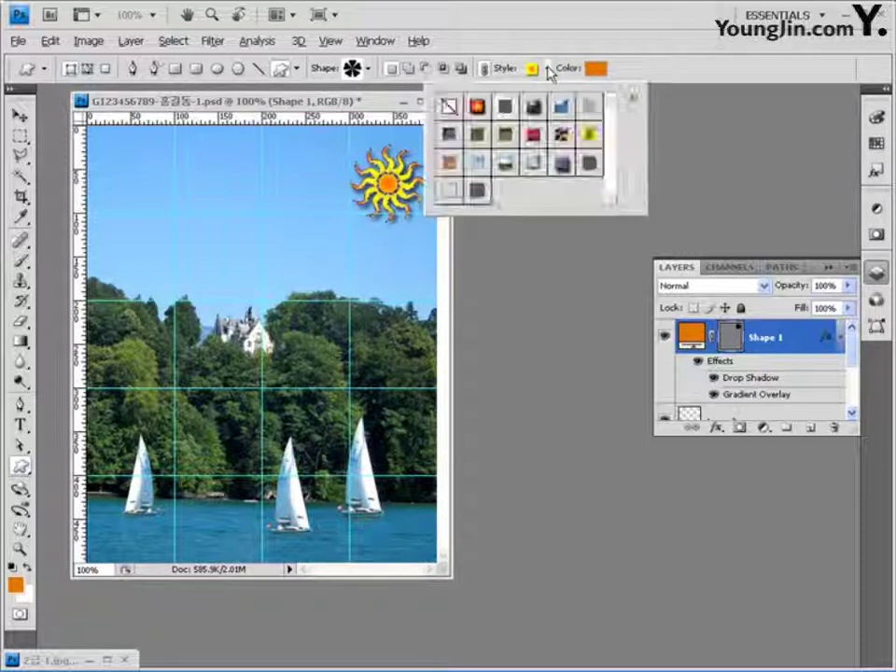
left_click(449, 105)
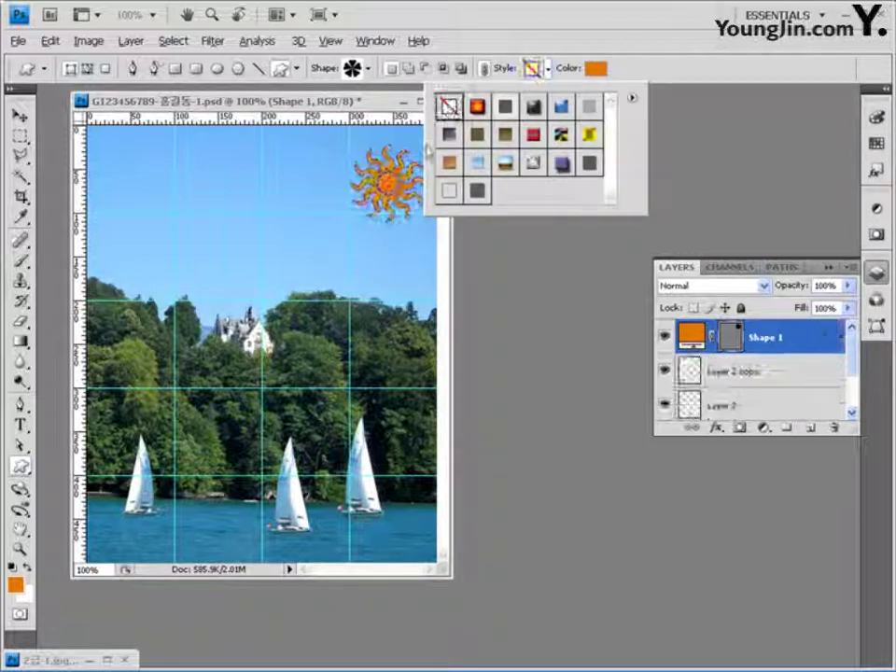
double_click(589, 133)
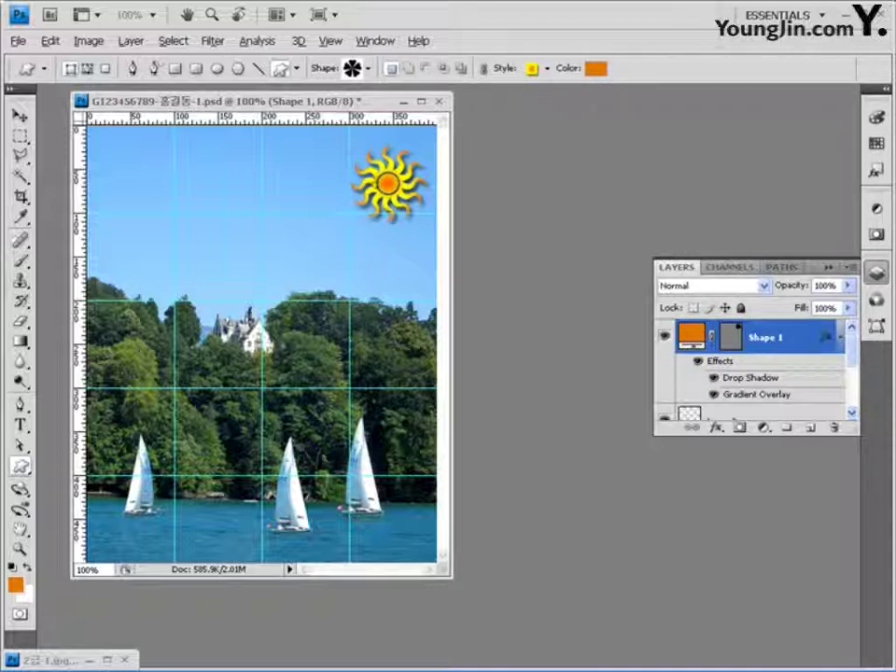
Draw a flower shape about 63 px wide over the left treeline, using no style and the colour ffff99.
left_click(545, 69)
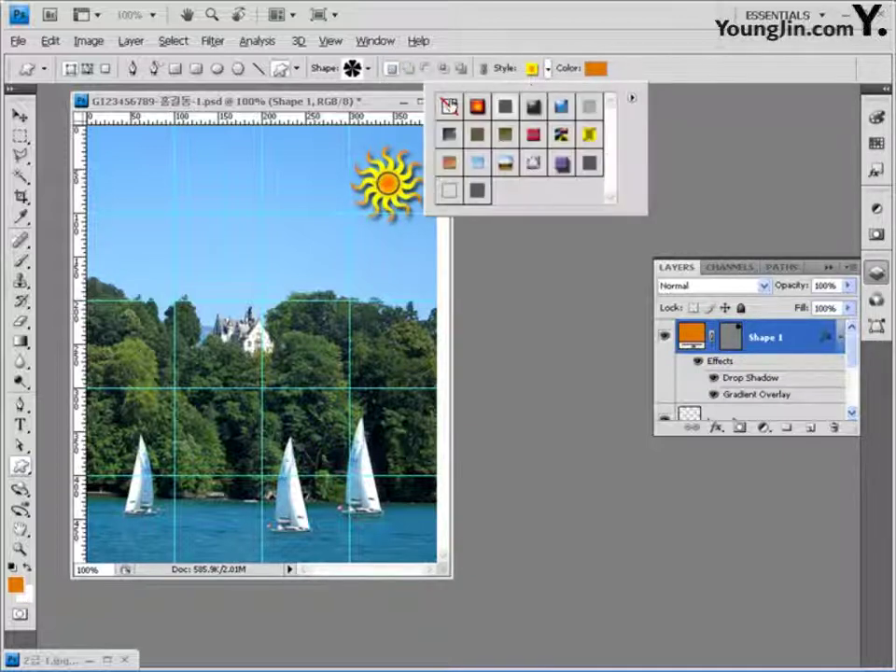
left_click(449, 105)
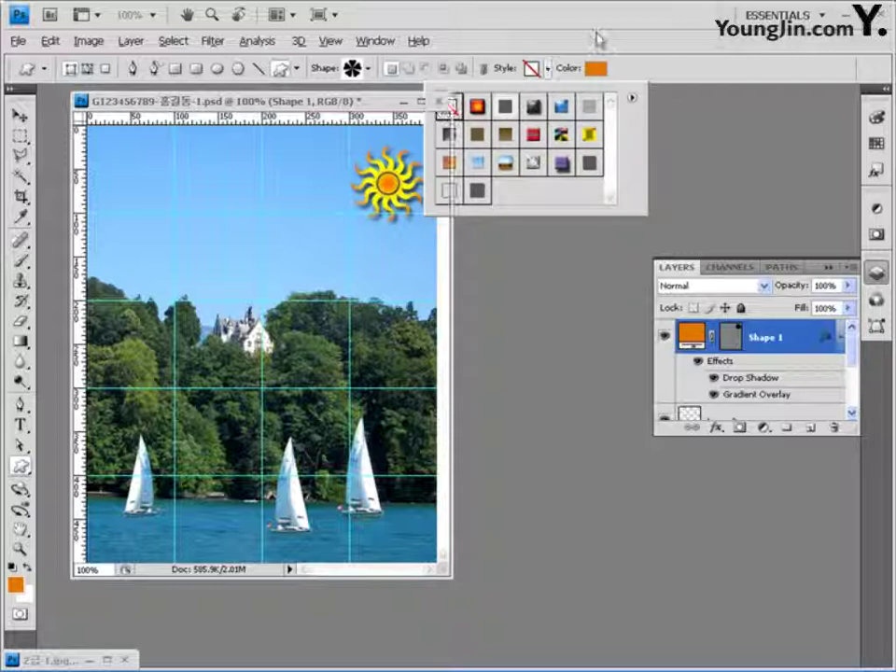
left_click(595, 42)
left_click(593, 73)
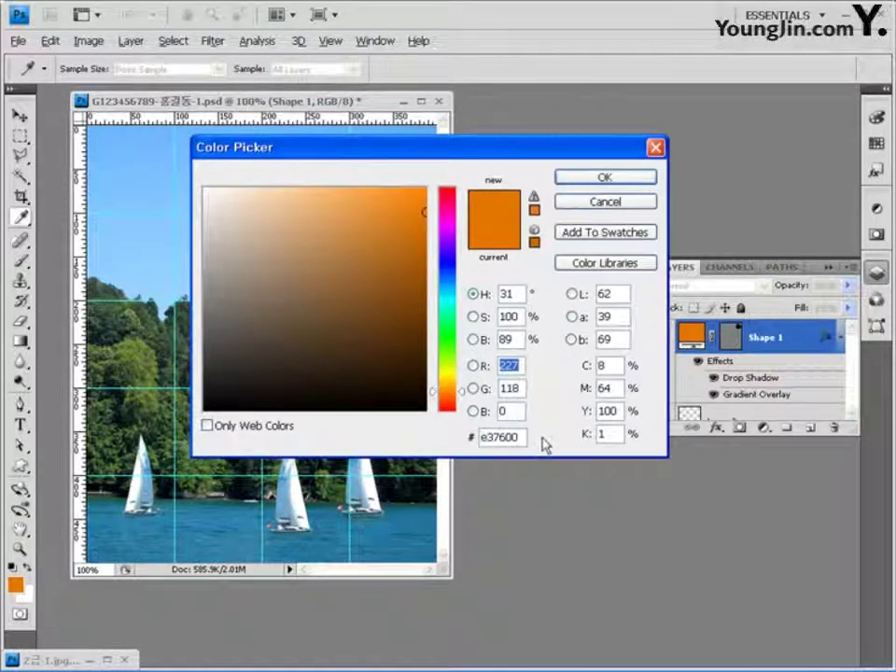
key("Tab")
type("ffff99")
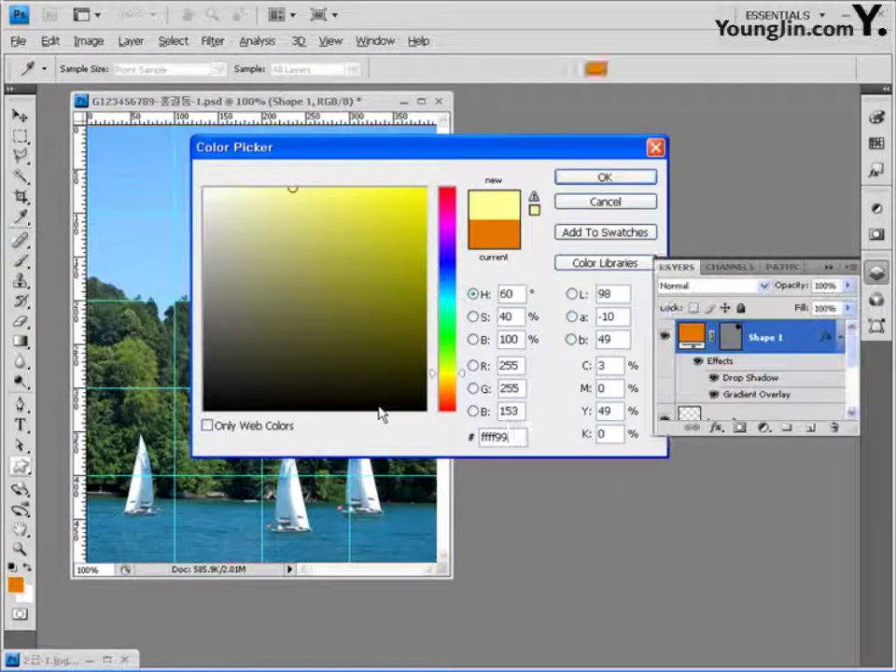
key("Return")
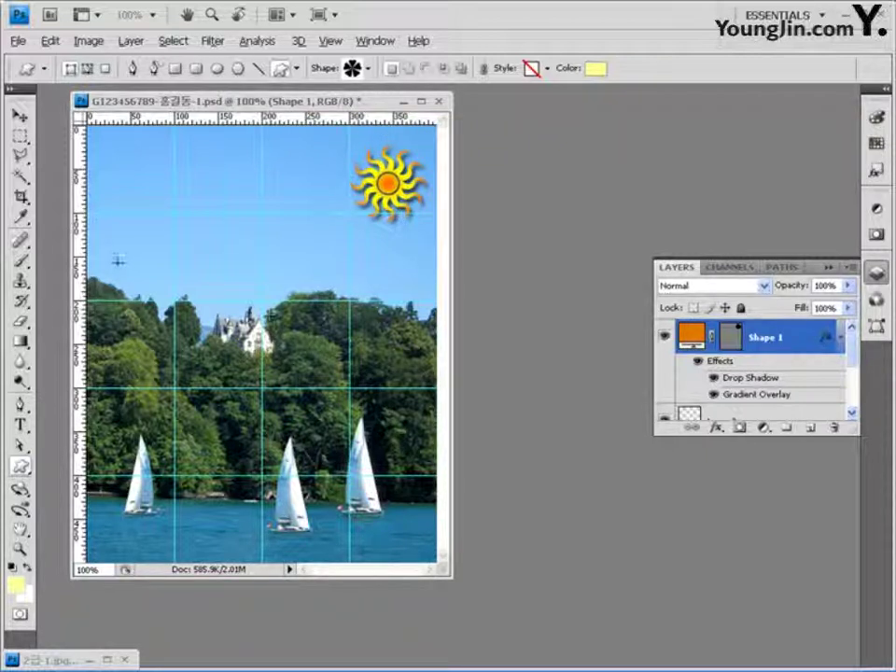
left_click_drag(127, 272, 172, 310)
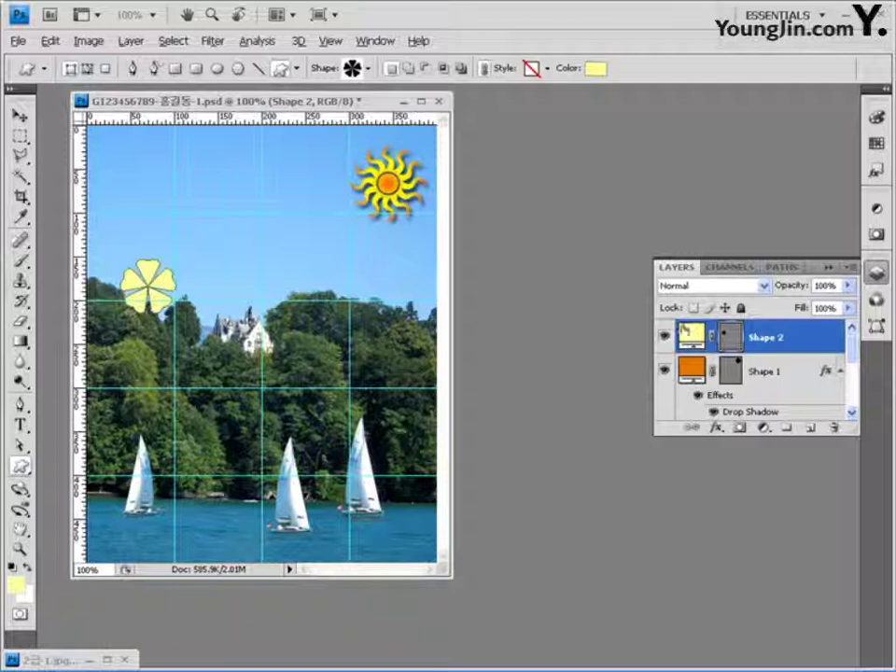
Add a Drop Shadow layer style with the default settings to the flower shape.
left_click(718, 428)
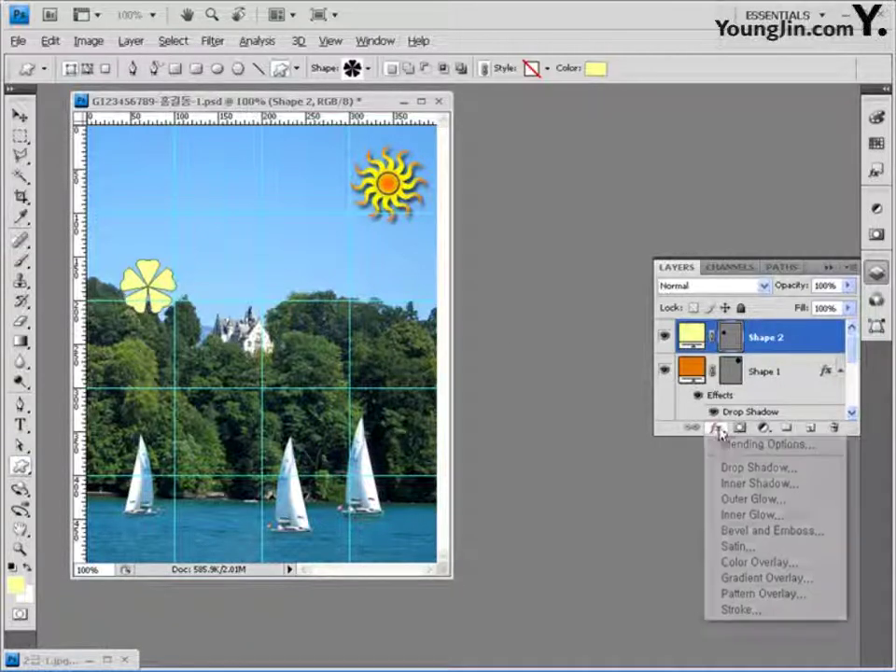
left_click(746, 466)
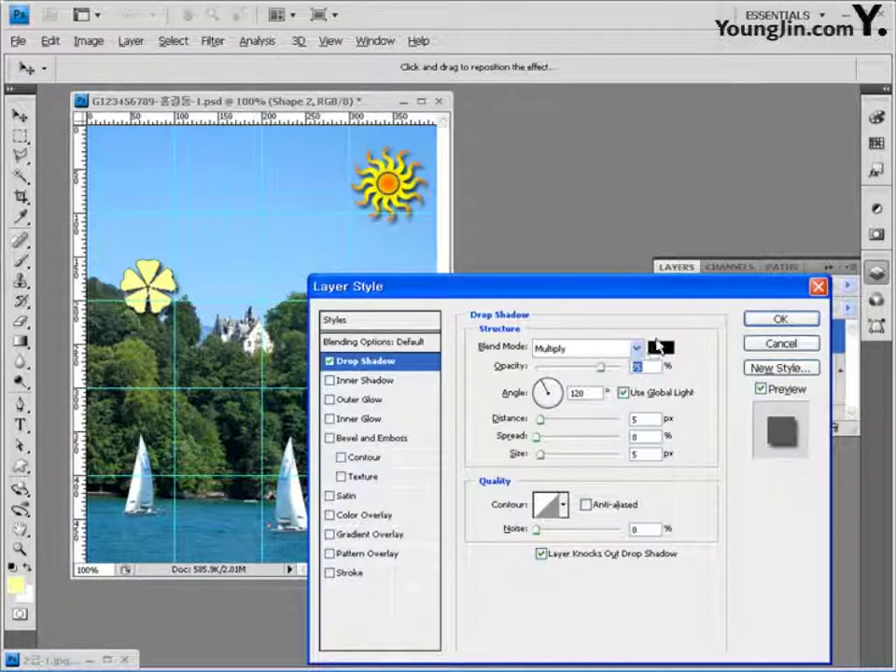
left_click(804, 319)
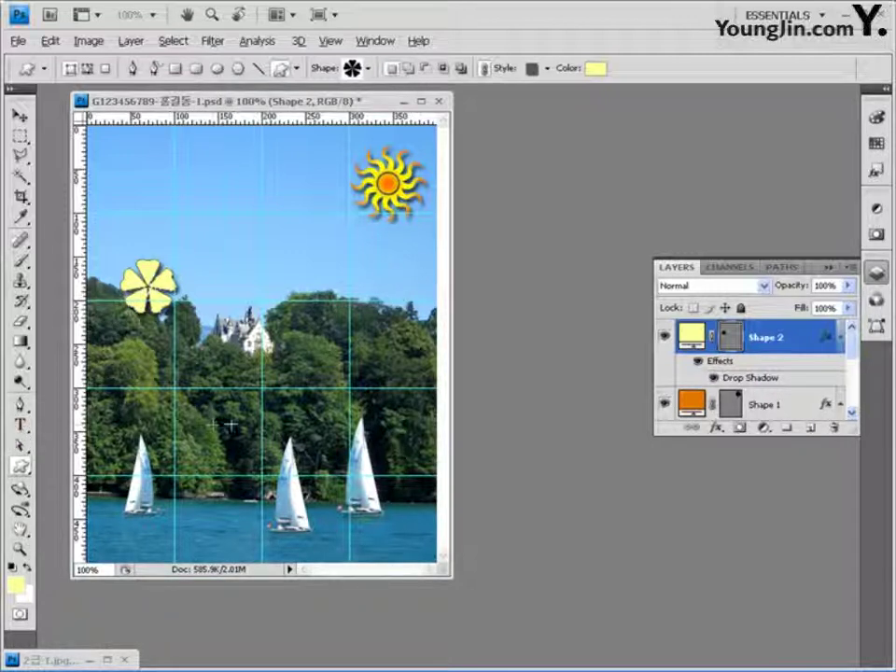
Set up the horizontal Type tool with Arial Bold at 40 pt.
left_click(18, 424)
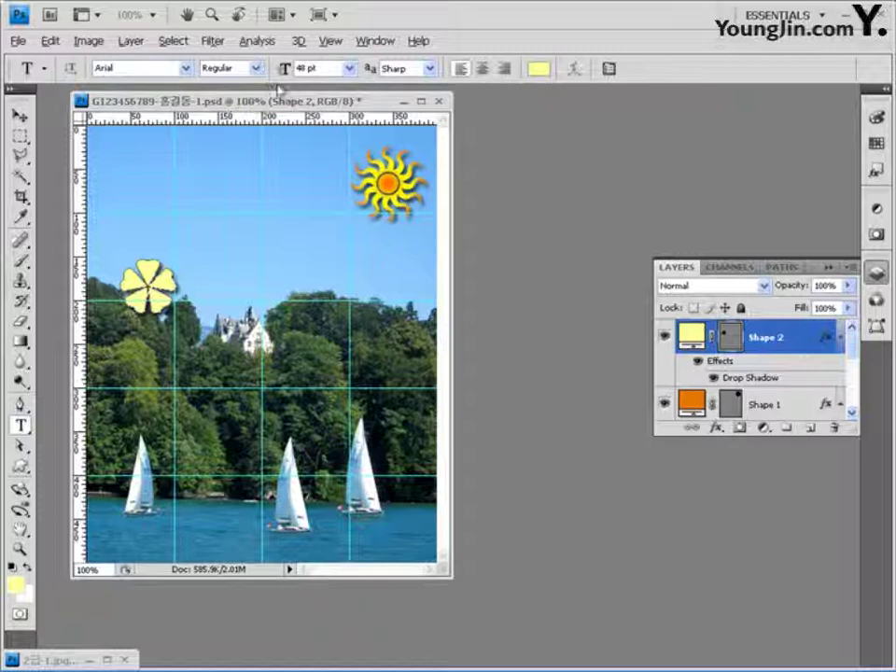
left_click(210, 67)
left_click(228, 127)
key("Tab")
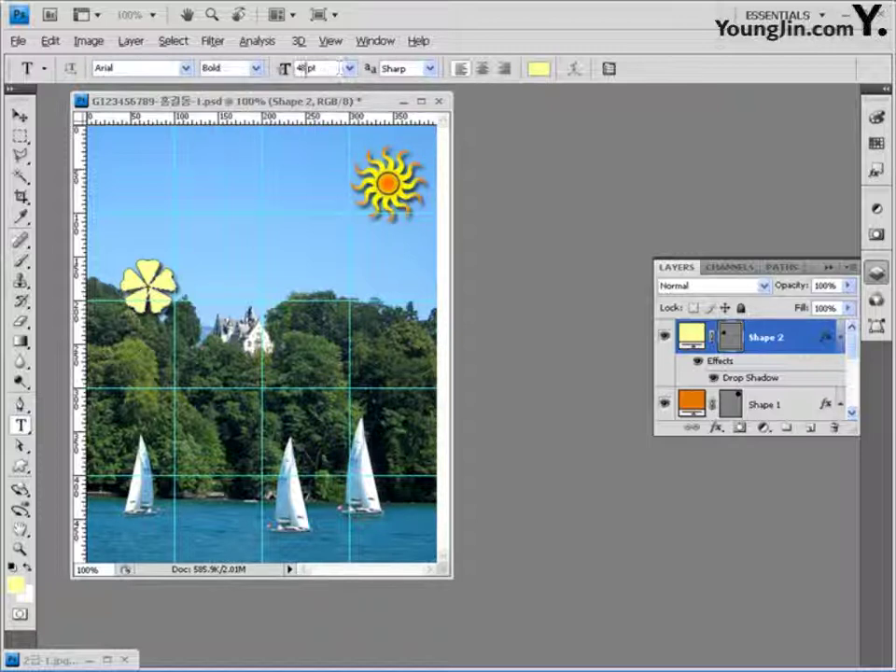
type("40")
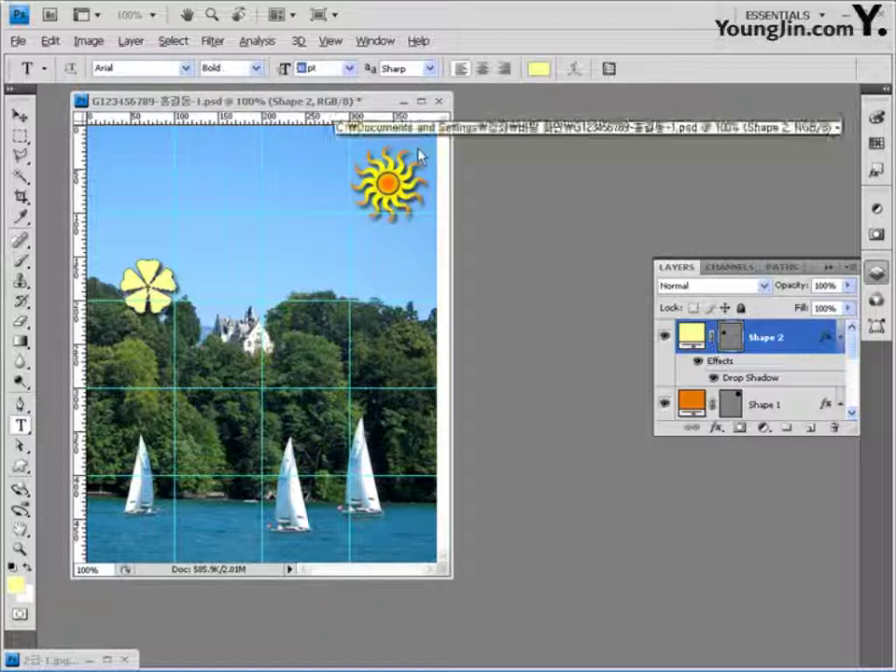
Set the text colour to ff0000.
left_click(539, 68)
left_click_drag(512, 440, 416, 444)
type("ff")
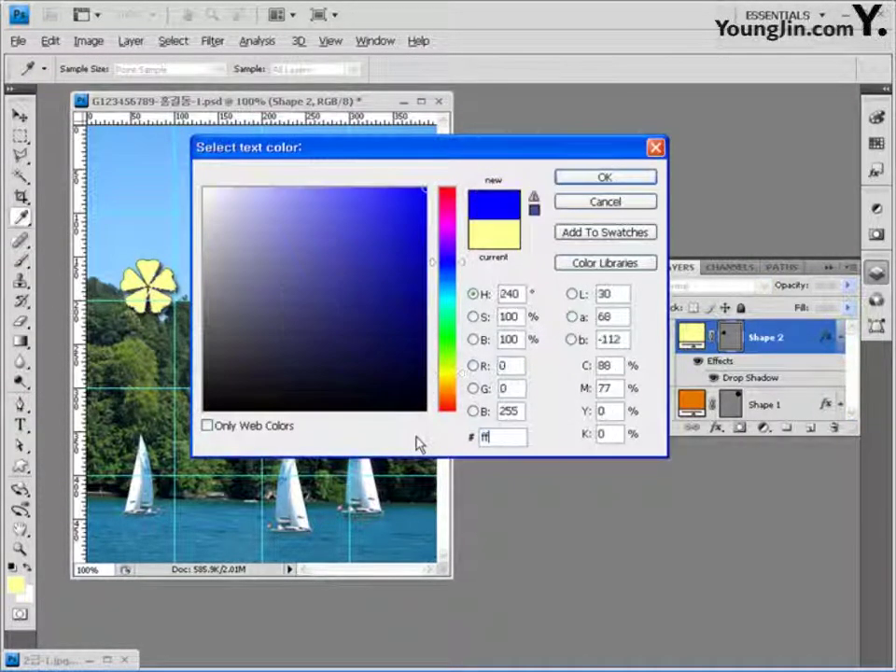
type("0000")
key("Return")
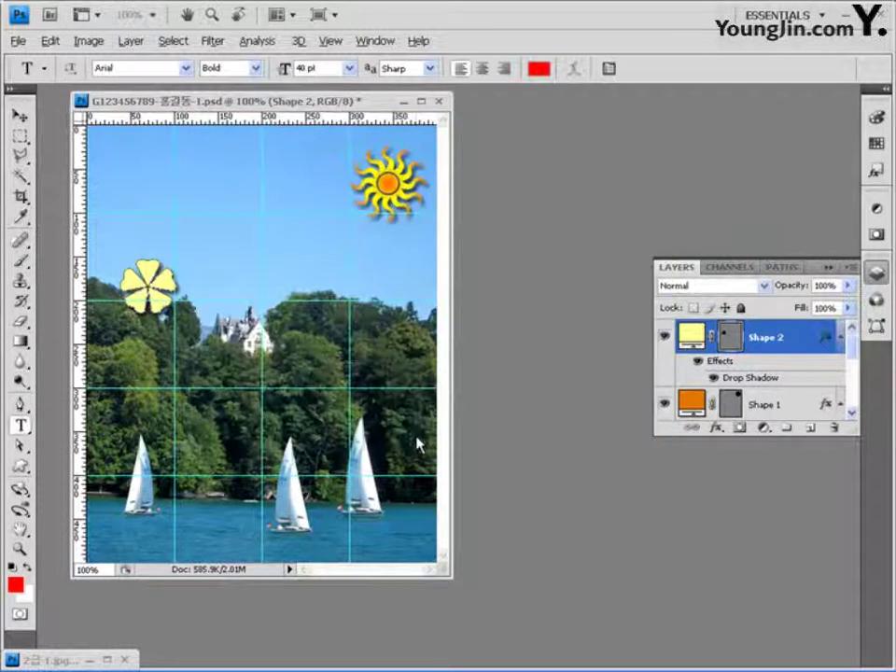
Add the text "Sea Art Gallery" in the sky and move it between the sun and the flower, clear of both.
left_click(177, 236)
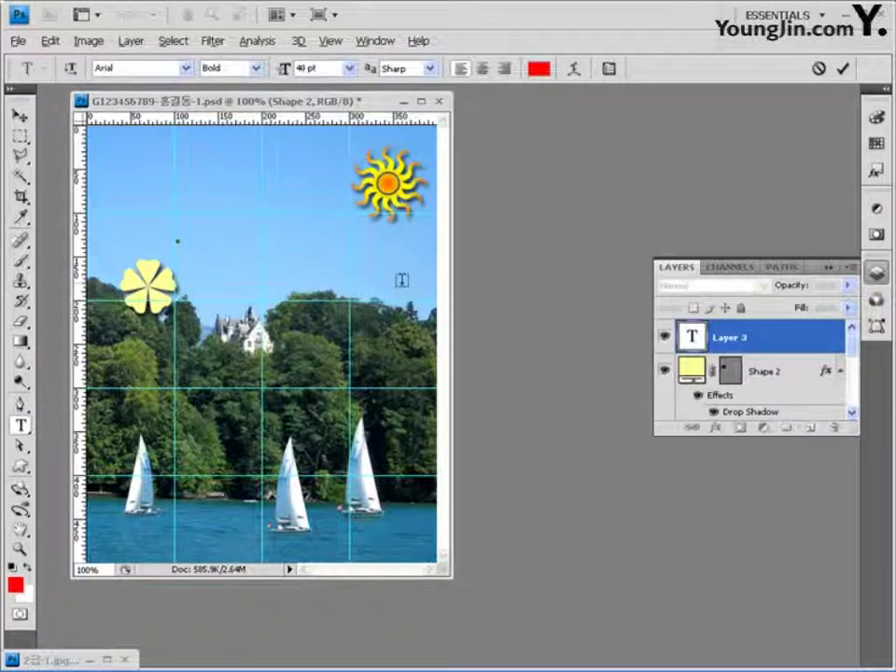
type("Sea Art Gallery")
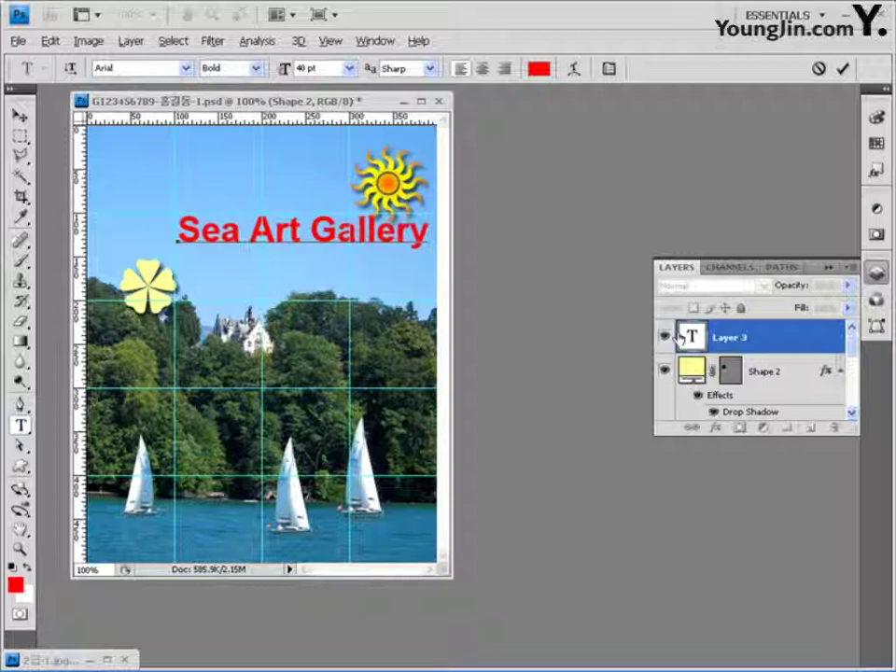
key("ctrl")
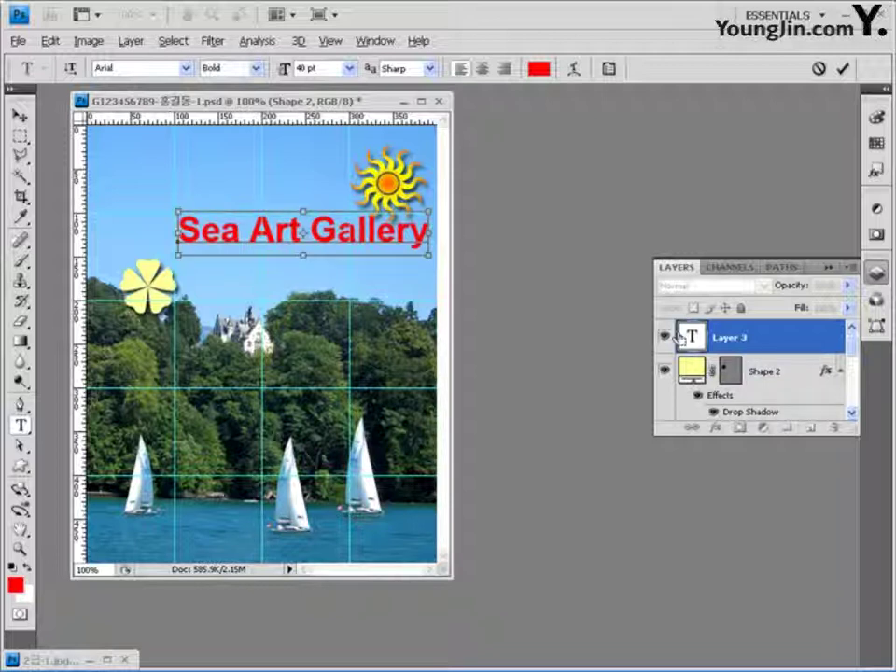
key("ctrl+Return")
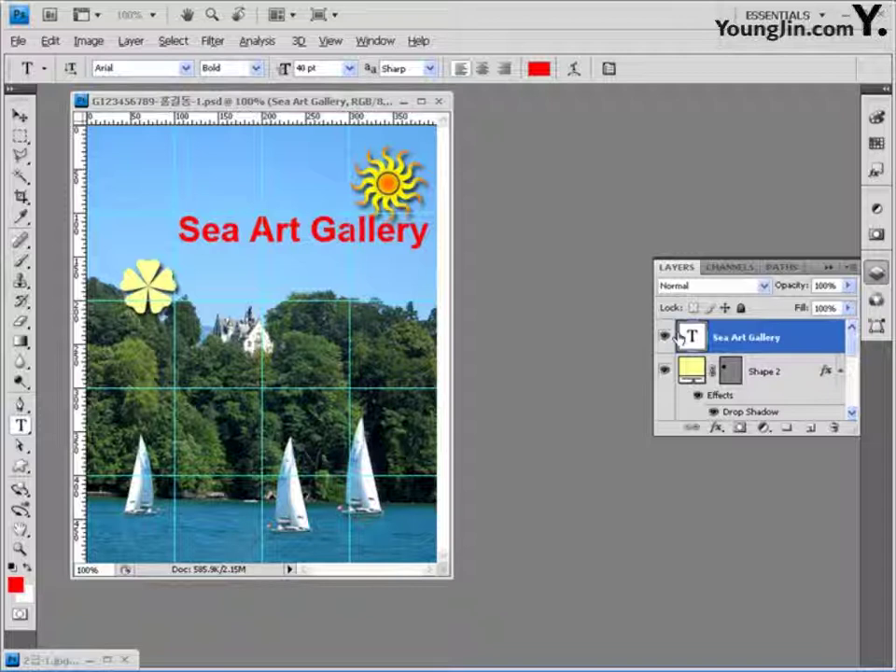
left_click(19, 115)
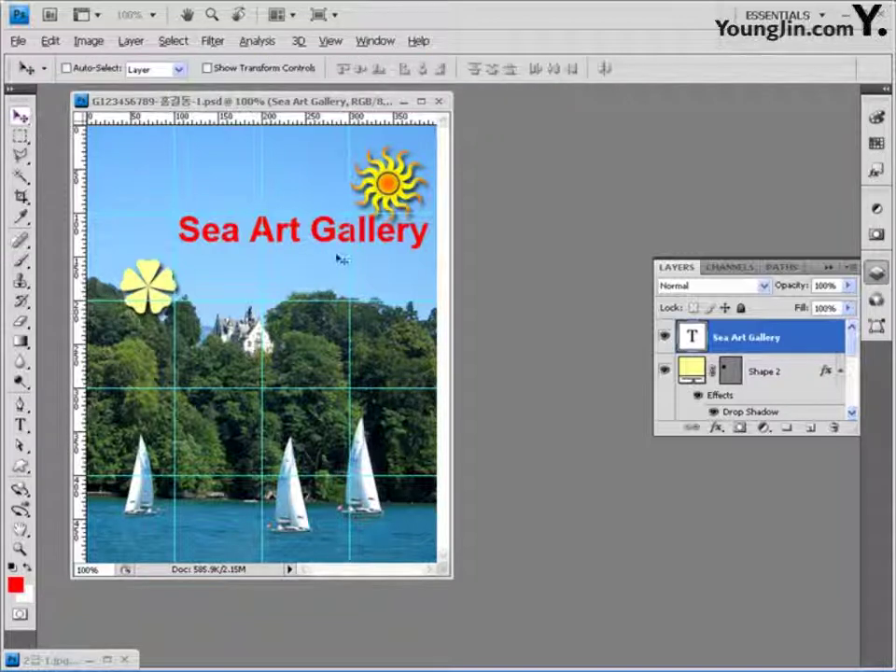
left_click_drag(324, 228, 297, 235)
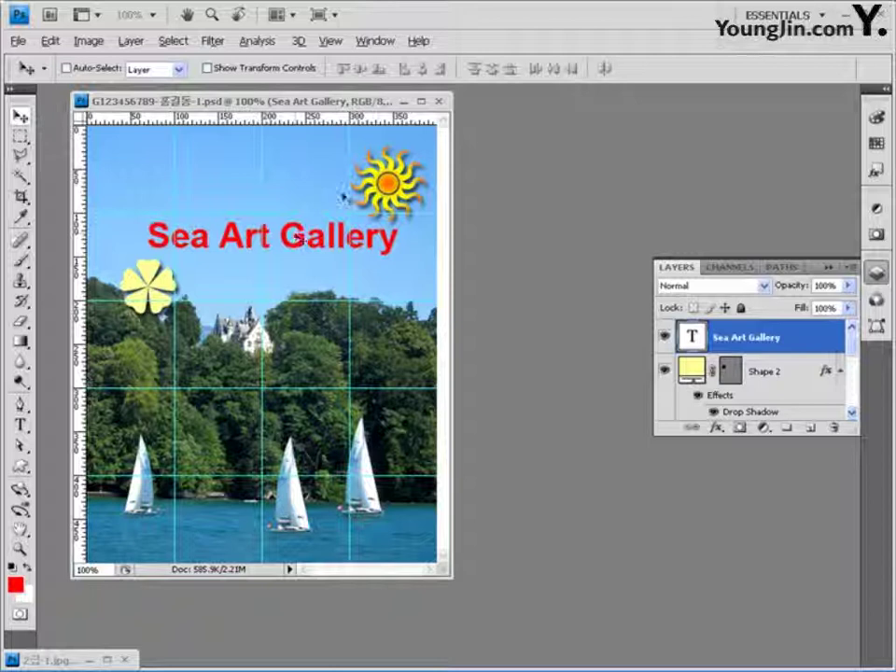
Add a white outside Stroke and an Inner Shadow with the default settings to the "Sea Art Gallery" text layer.
left_click(715, 428)
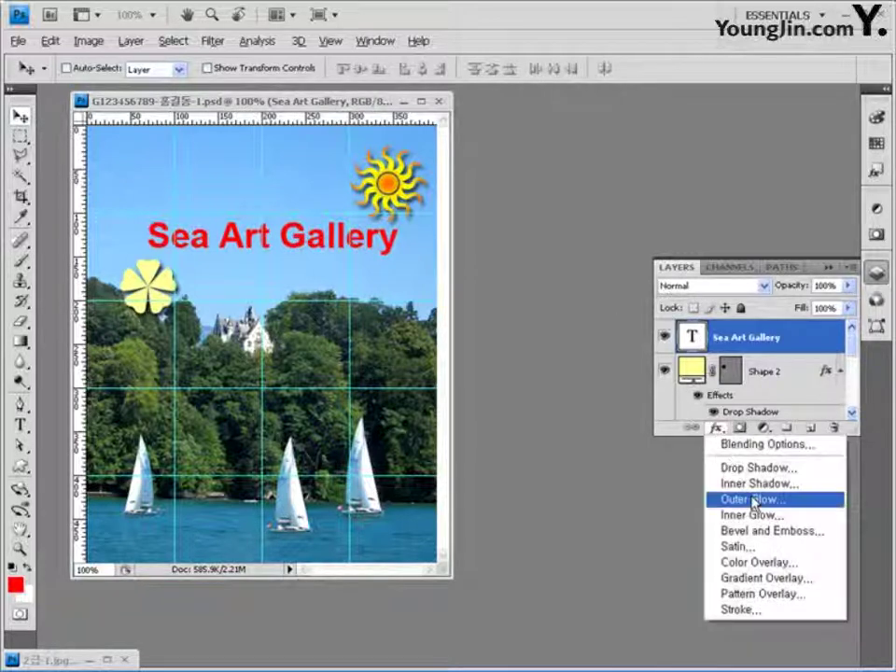
left_click(775, 611)
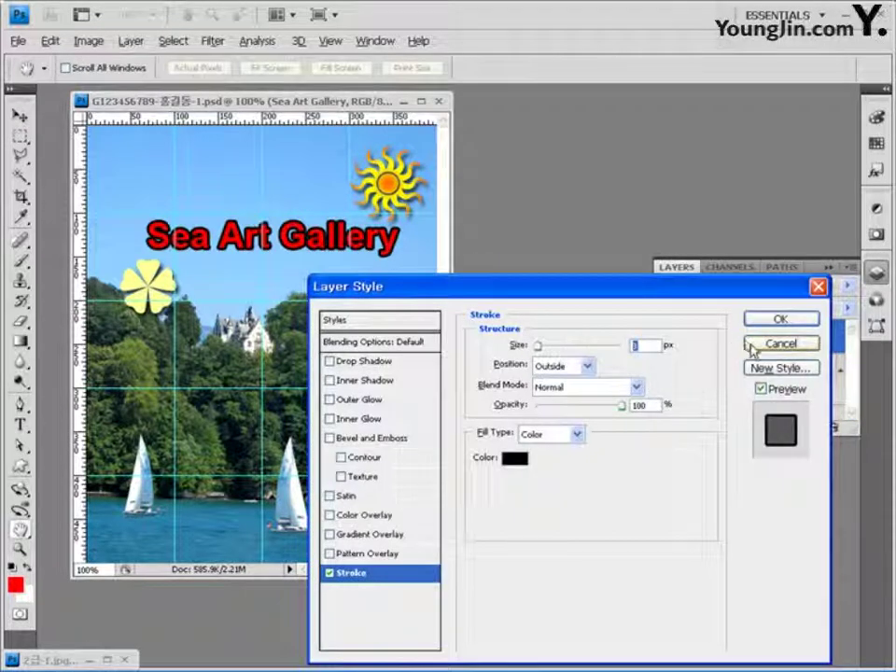
left_click(514, 458)
left_click(205, 189)
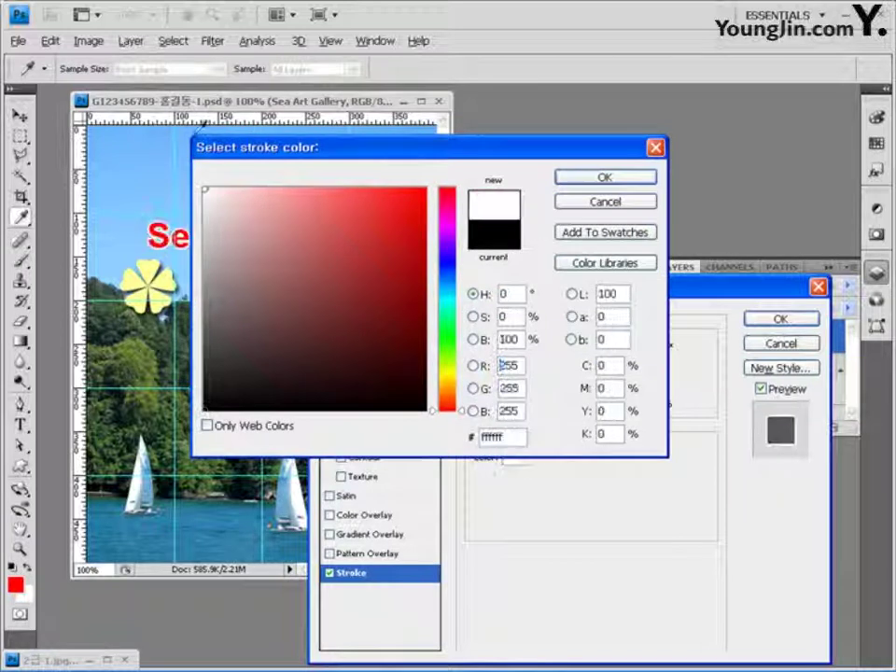
left_click(616, 179)
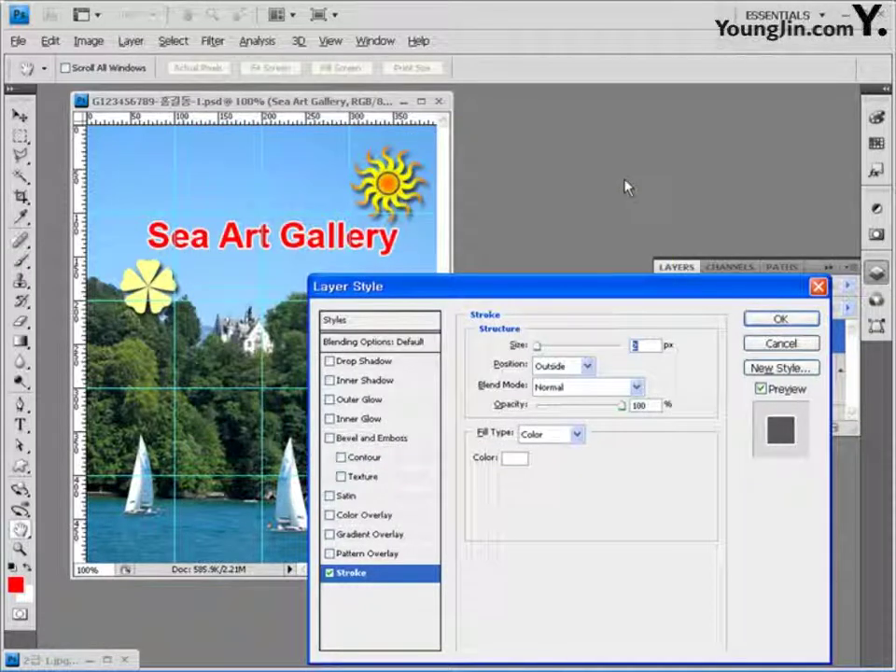
left_click(376, 384)
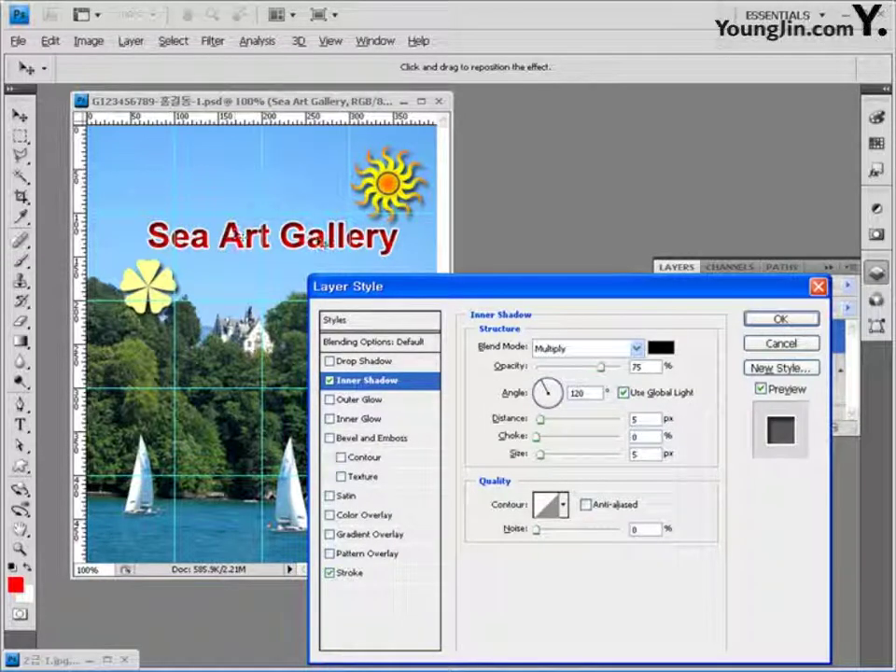
left_click(782, 320)
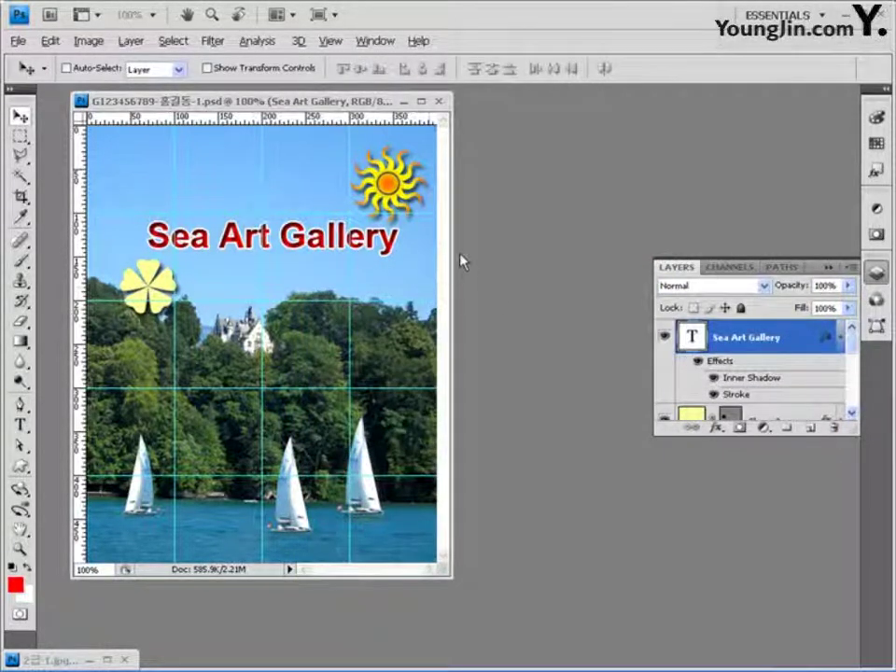
Save the Photoshop document with maximum compatibility and clear all guides.
left_click(18, 41)
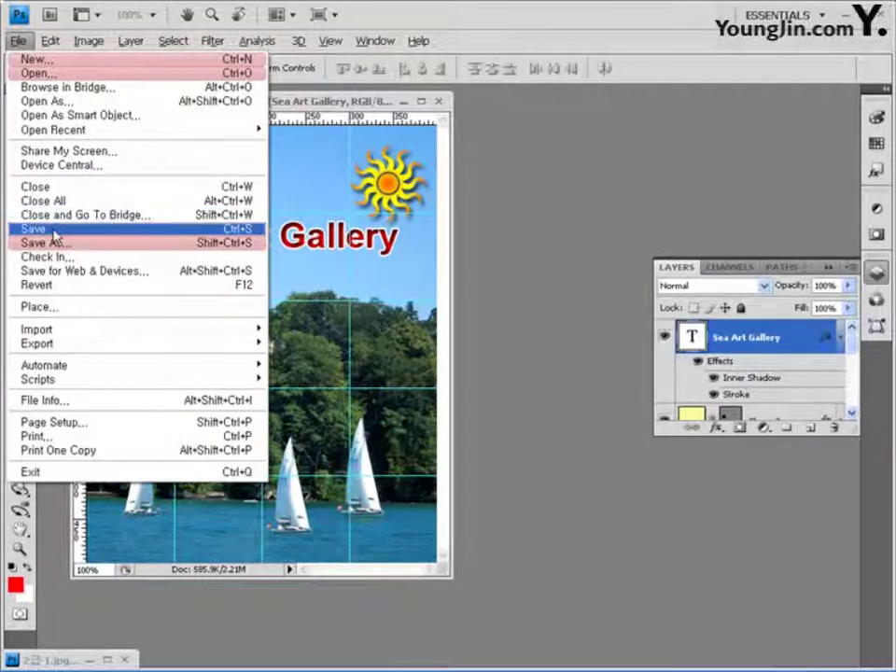
left_click(53, 233)
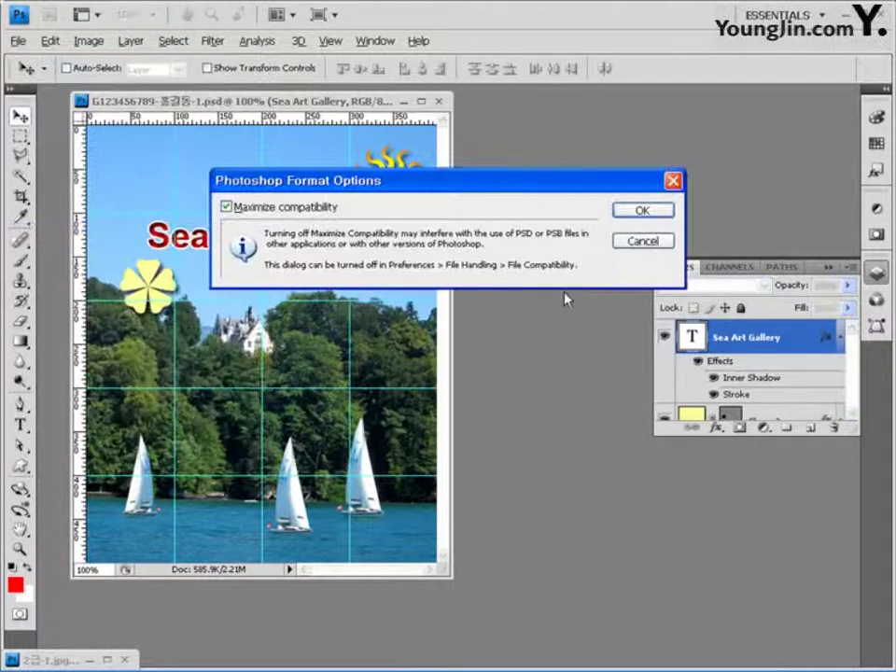
left_click(649, 209)
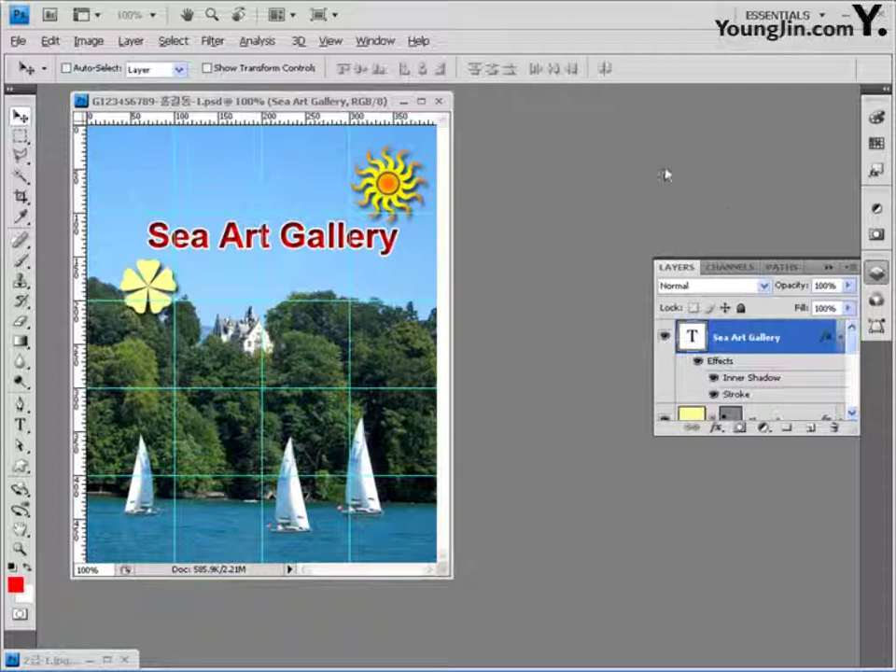
left_click(332, 40)
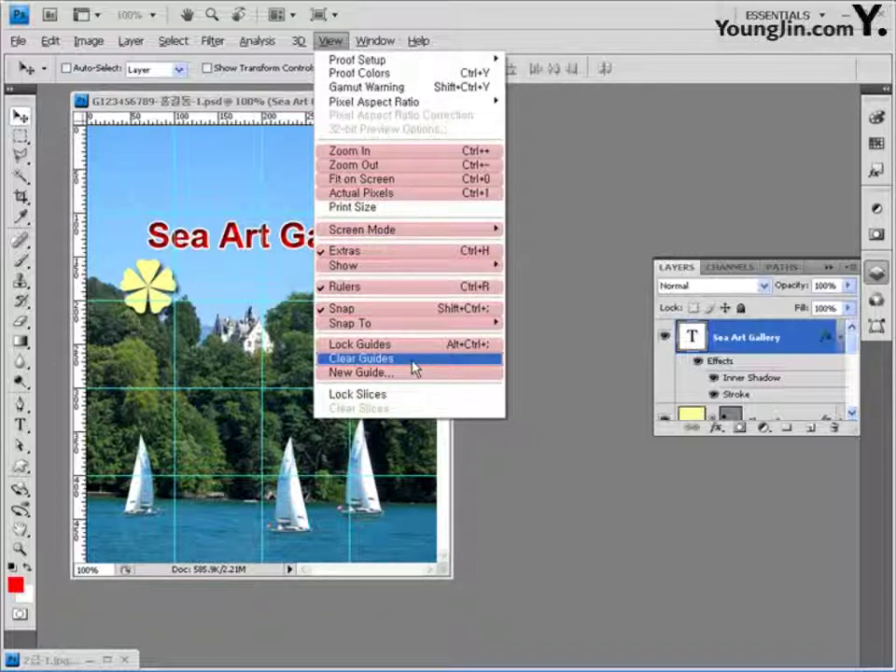
left_click(414, 367)
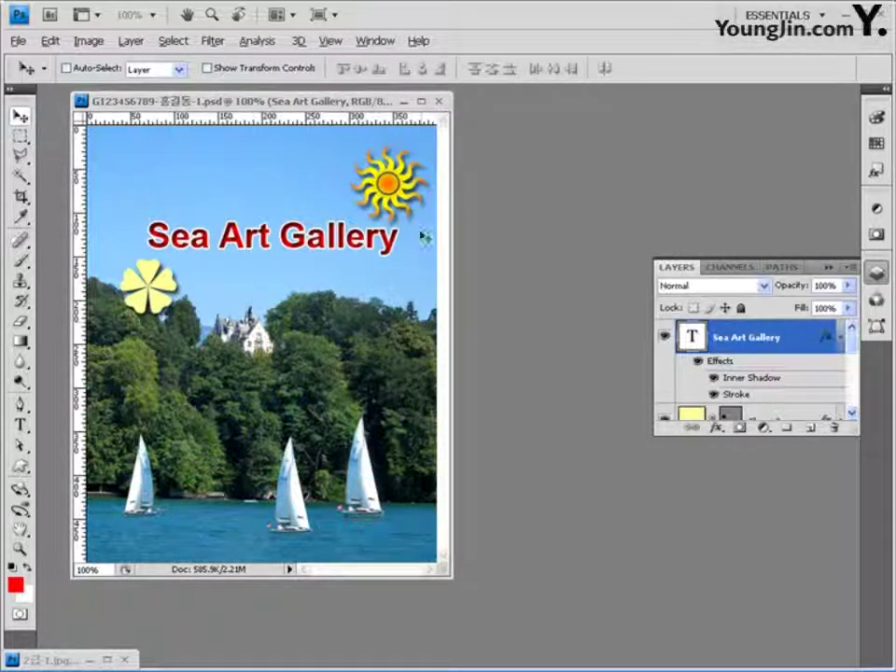
Save a JPEG copy of the composition in the GTQ folder at quality 8 with the Baseline ("Standard") format.
left_click(18, 41)
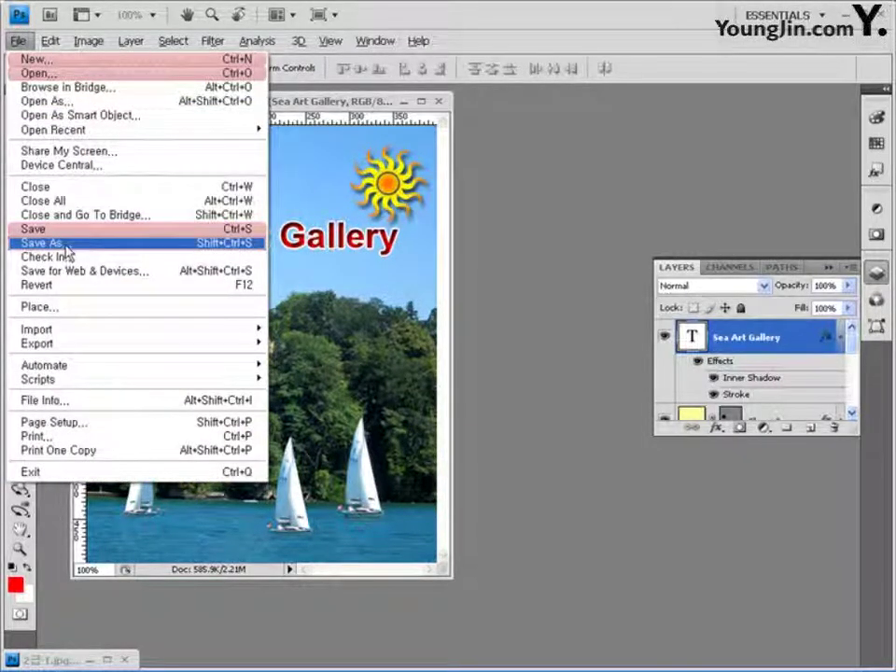
left_click(67, 244)
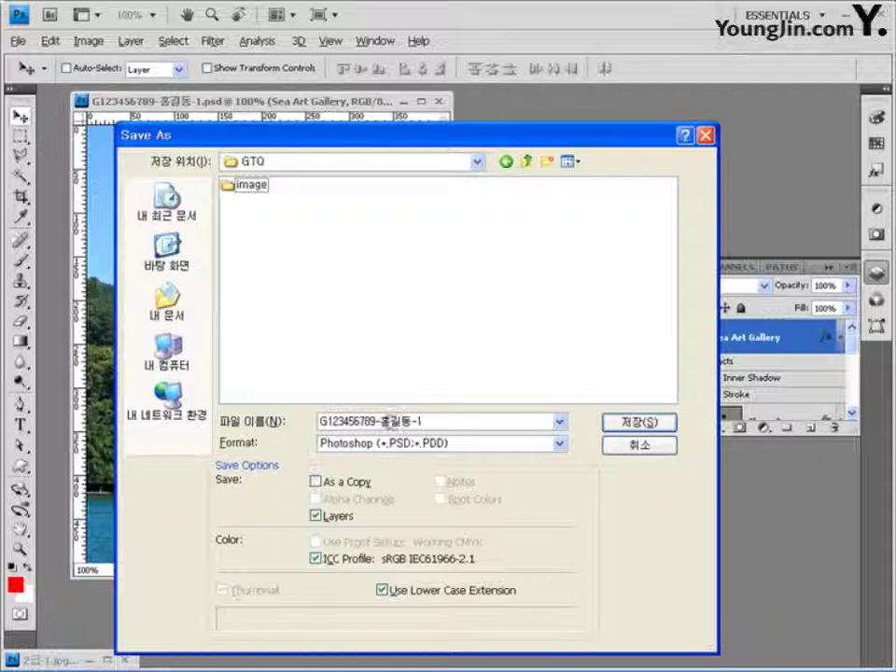
left_click(462, 443)
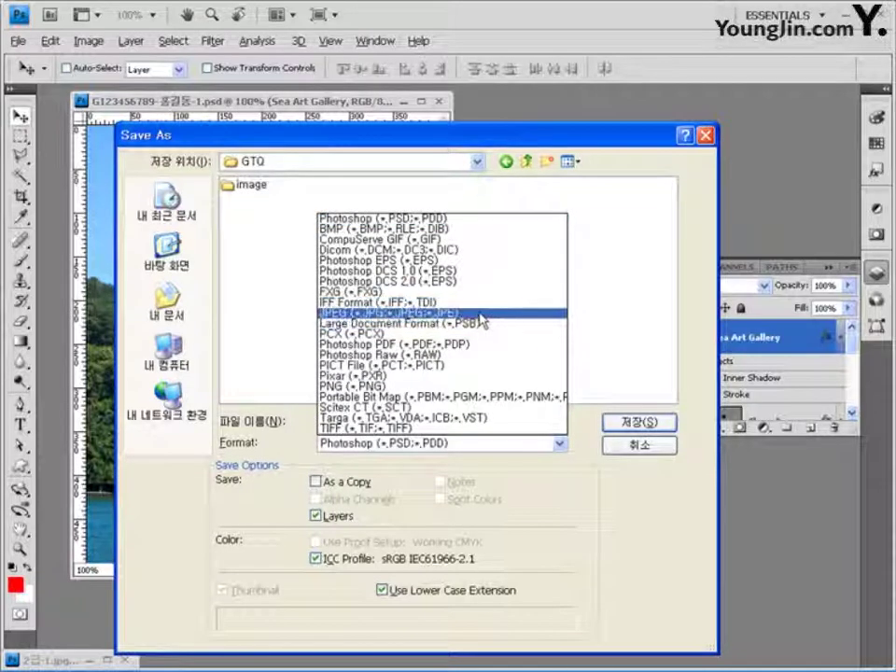
left_click(482, 318)
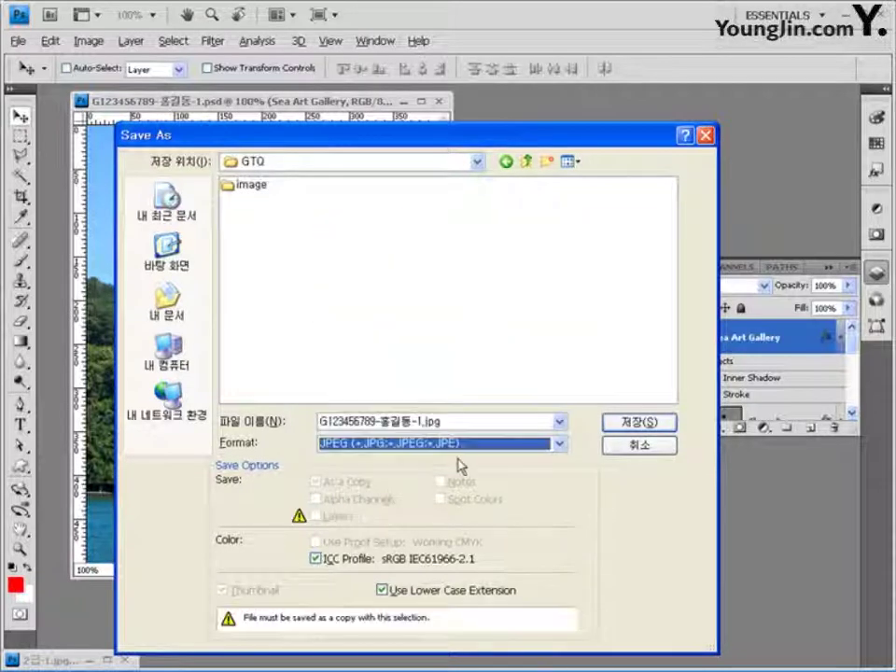
left_click(651, 423)
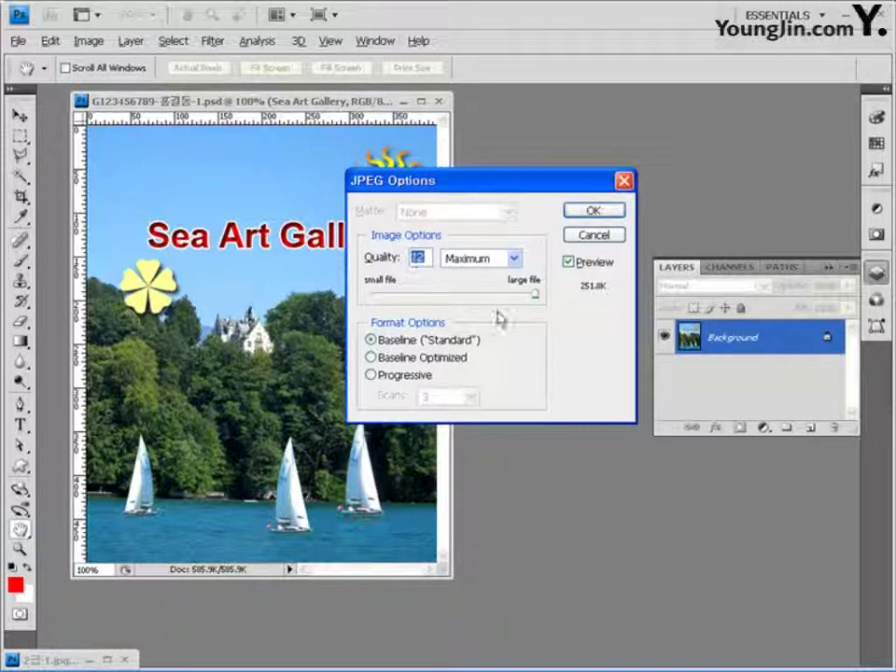
left_click_drag(534, 296, 477, 296)
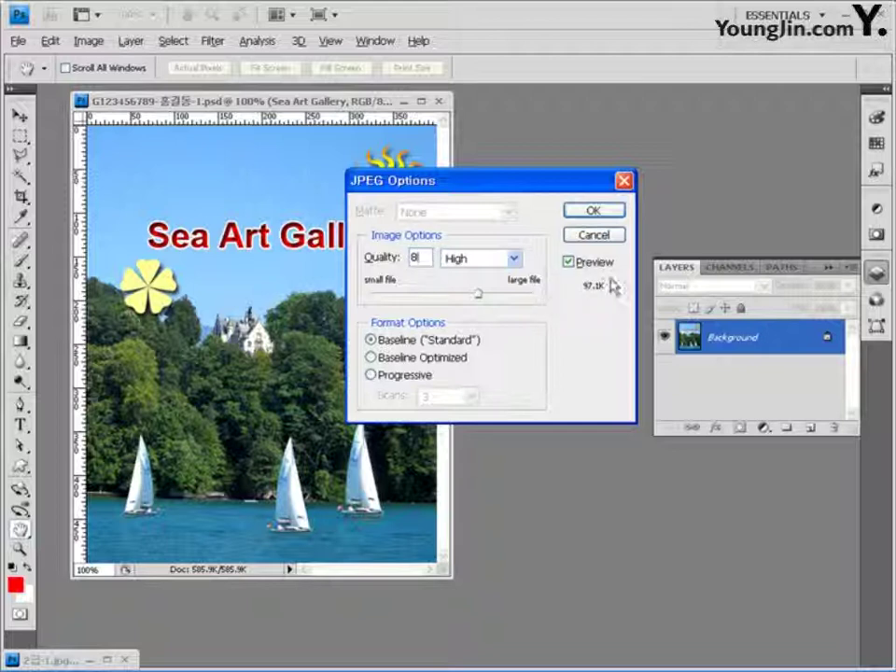
left_click(593, 211)
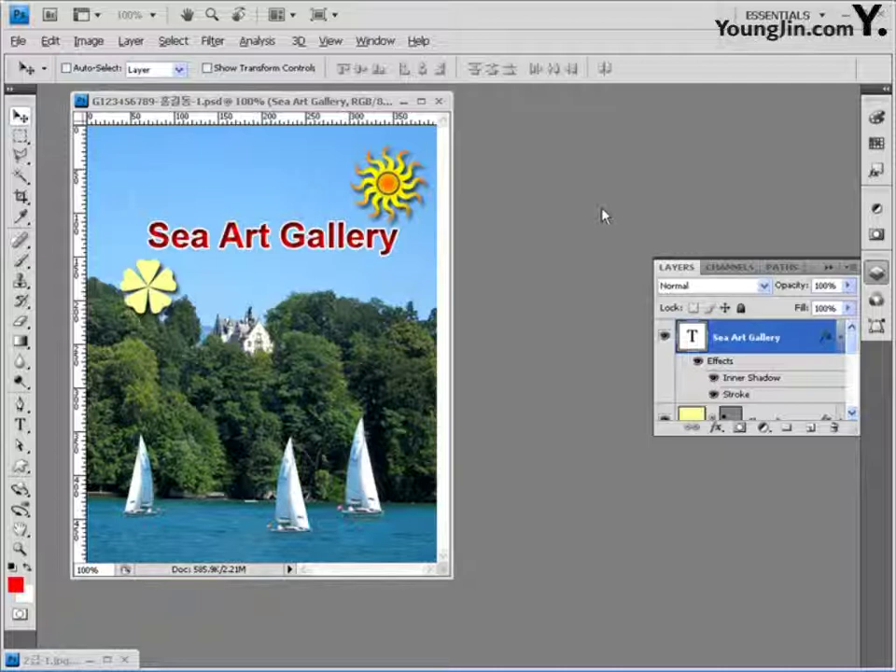
Collapse the effects lists of the styled layers and enlarge the Layers panel to show more of the stack.
left_click(841, 338)
left_click_drag(857, 434, 859, 550)
left_click(840, 405)
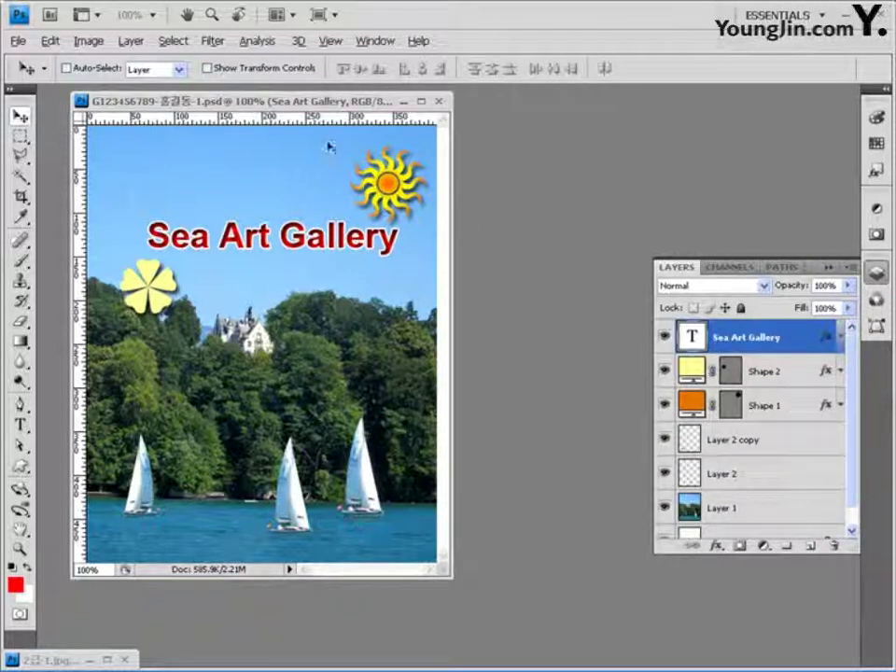
Open the Image Size settings for the composition.
left_click(86, 42)
left_click(114, 151)
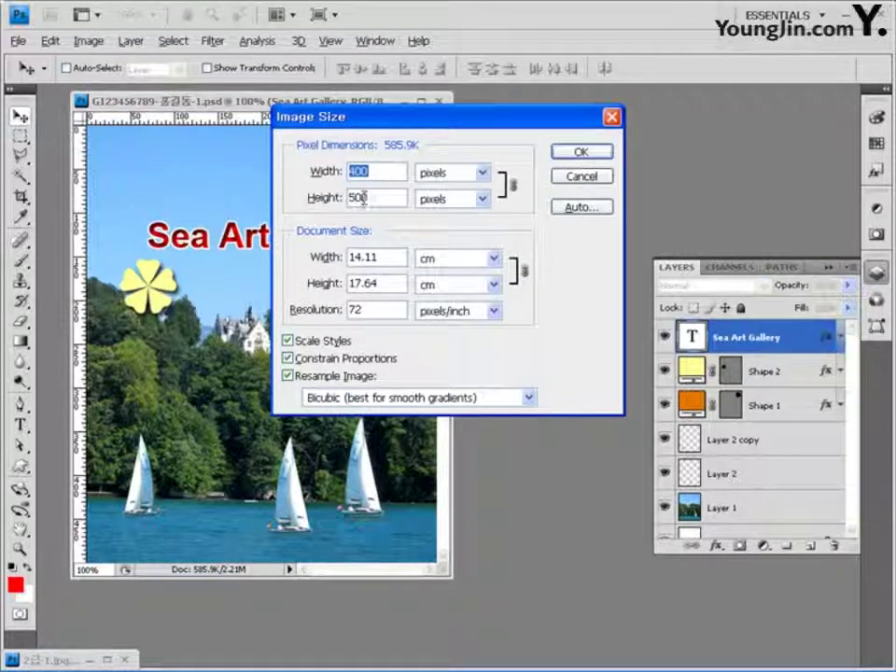
Try an image width of 40 pixels with Constrain Proportions off, and restore 400 pixels and the constraint.
type("40")
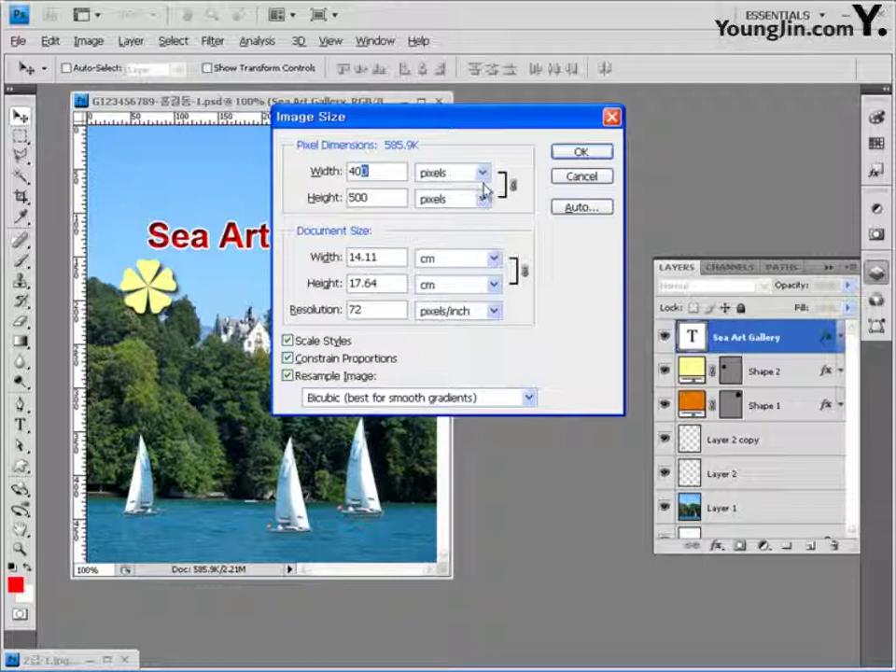
left_click(298, 362)
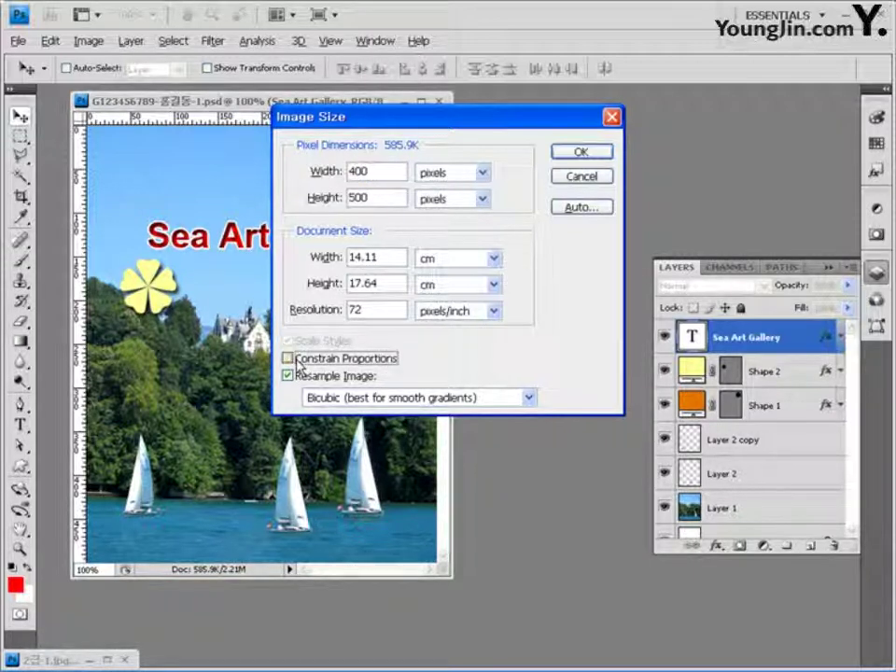
left_click(396, 172)
key("shift+Left")
key("BackSpace")
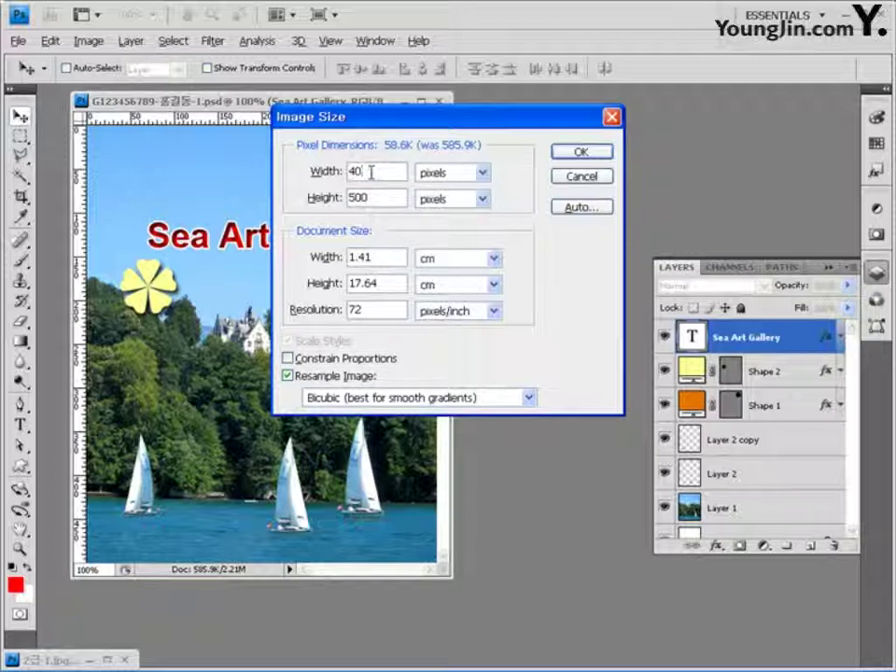
type("0")
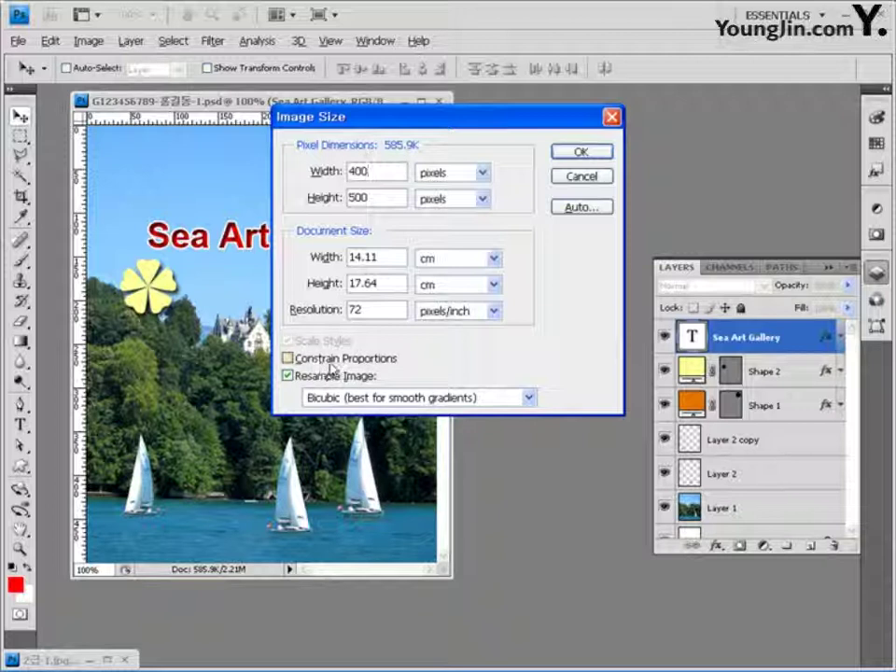
left_click(296, 364)
left_click(290, 359)
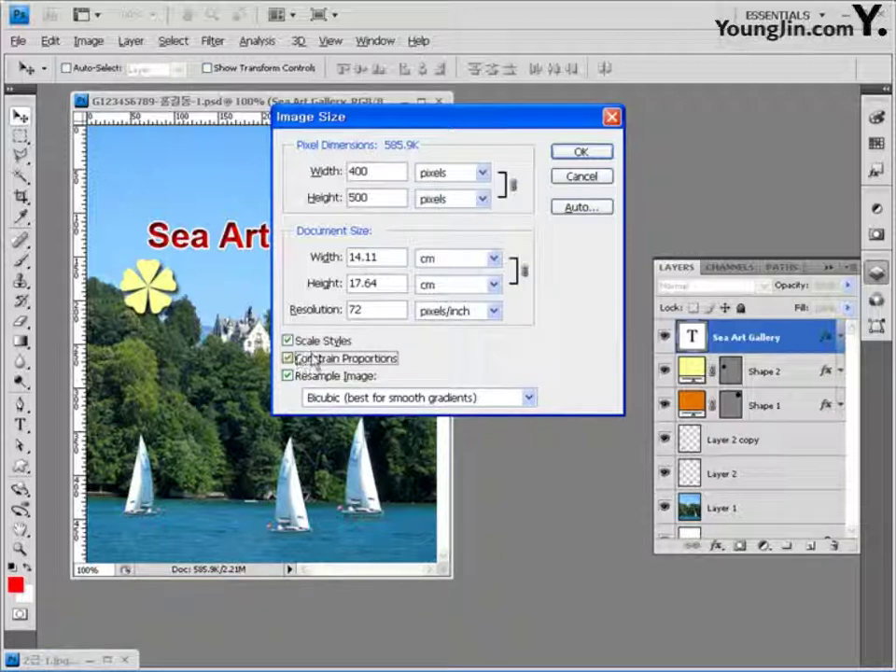
Resize the image to 40 pixels wide with Scale Styles, Constrain Proportions and Bicubic resampling on.
left_click_drag(361, 171, 416, 170)
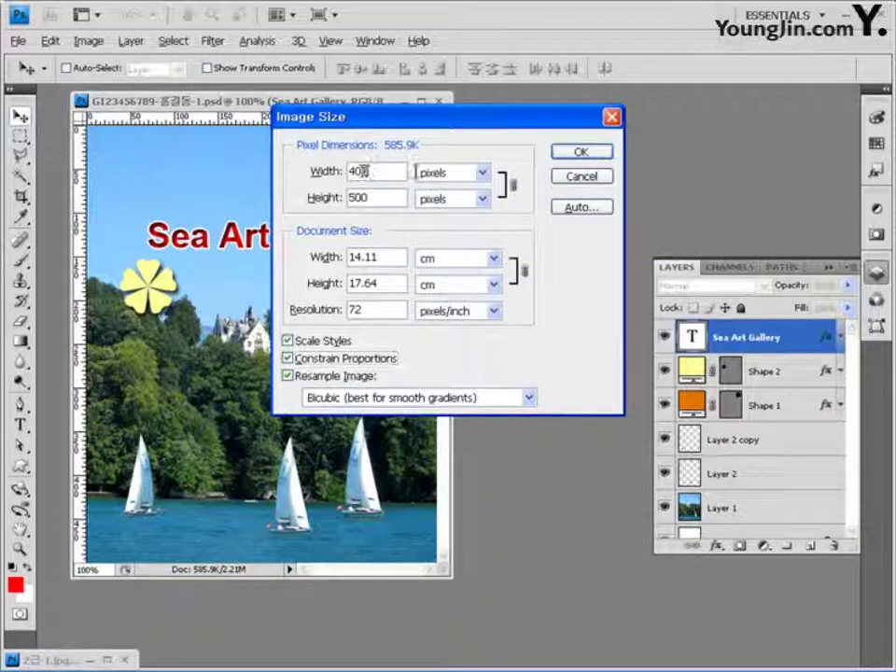
key("BackSpace")
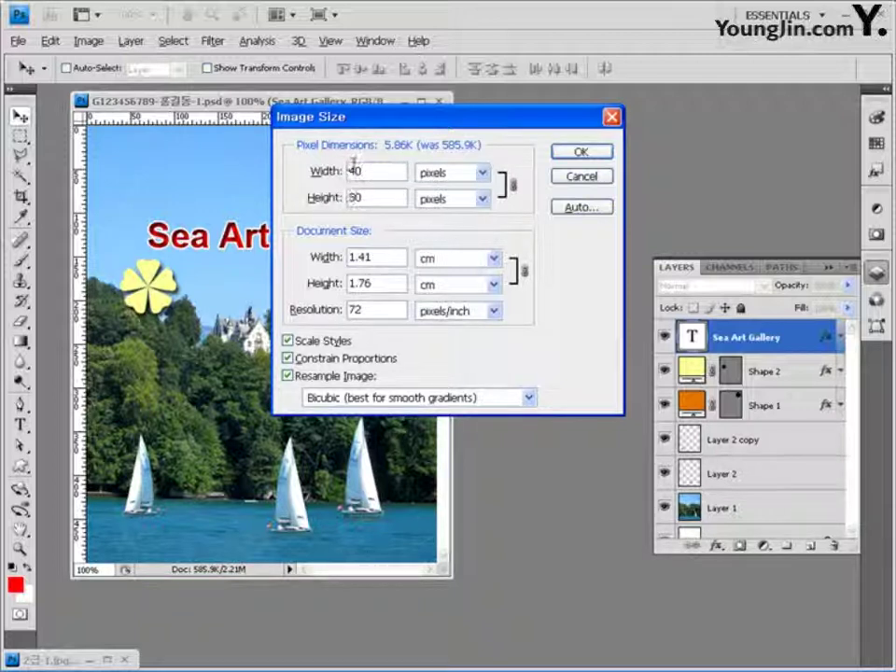
left_click(583, 157)
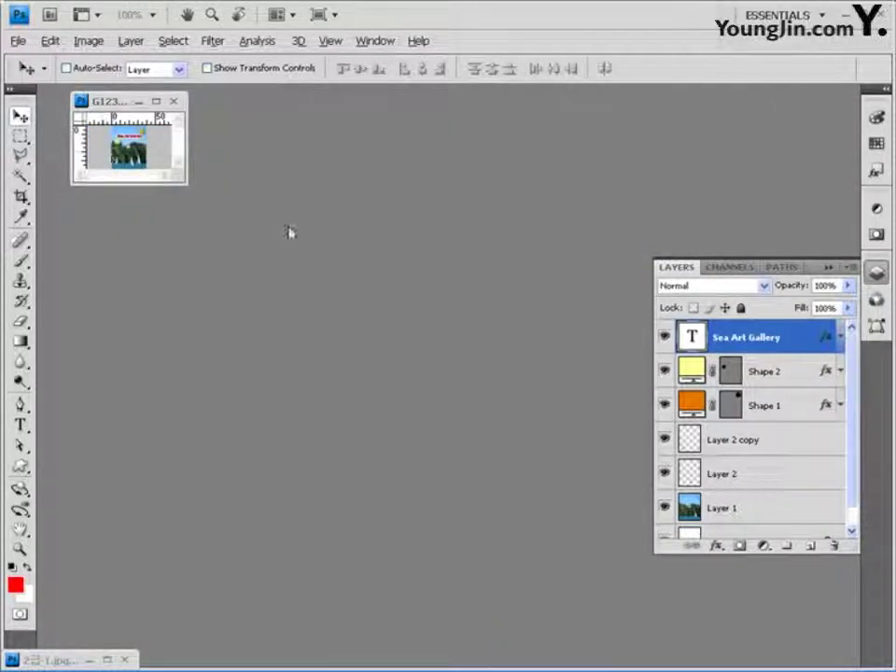
Save the resized composition as a layered Photoshop file in the GTQ folder with maximum compatibility.
left_click(18, 41)
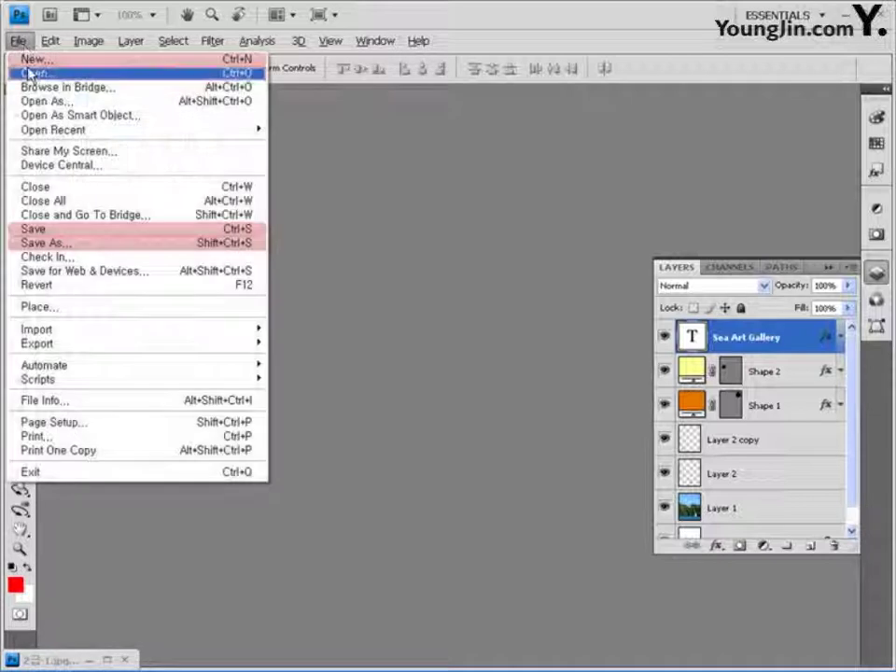
left_click(59, 245)
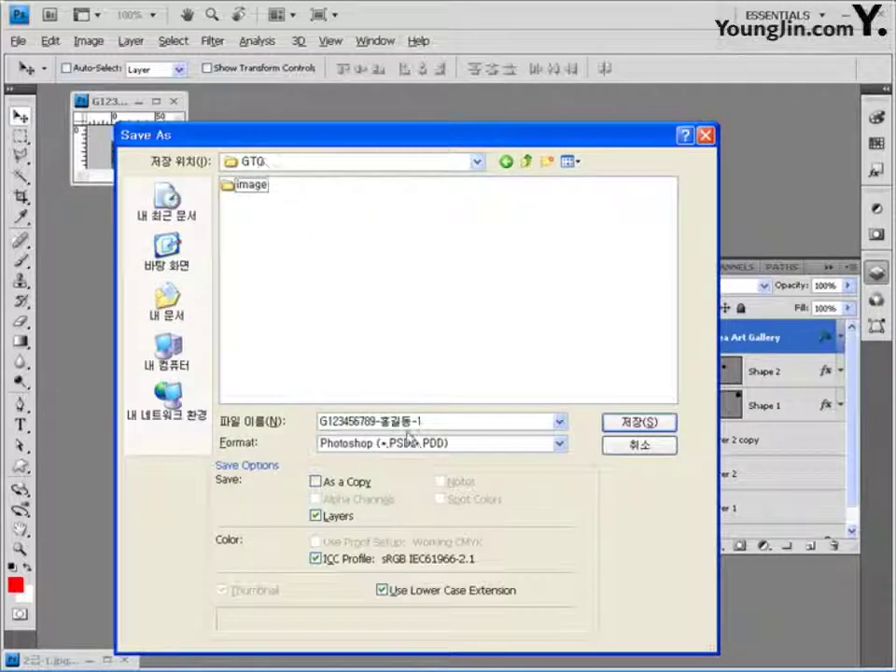
double_click(432, 420)
left_click(644, 423)
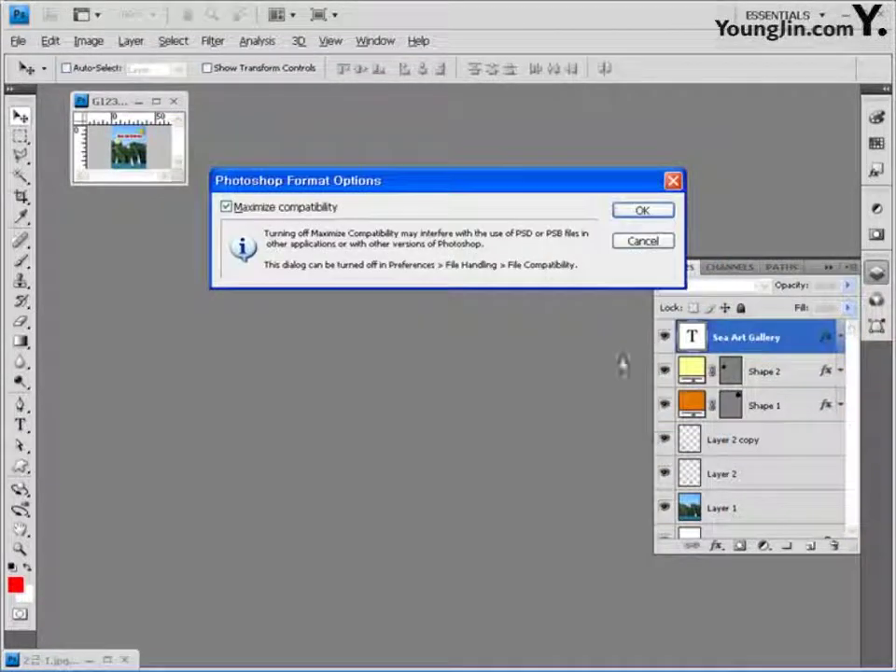
left_click(656, 209)
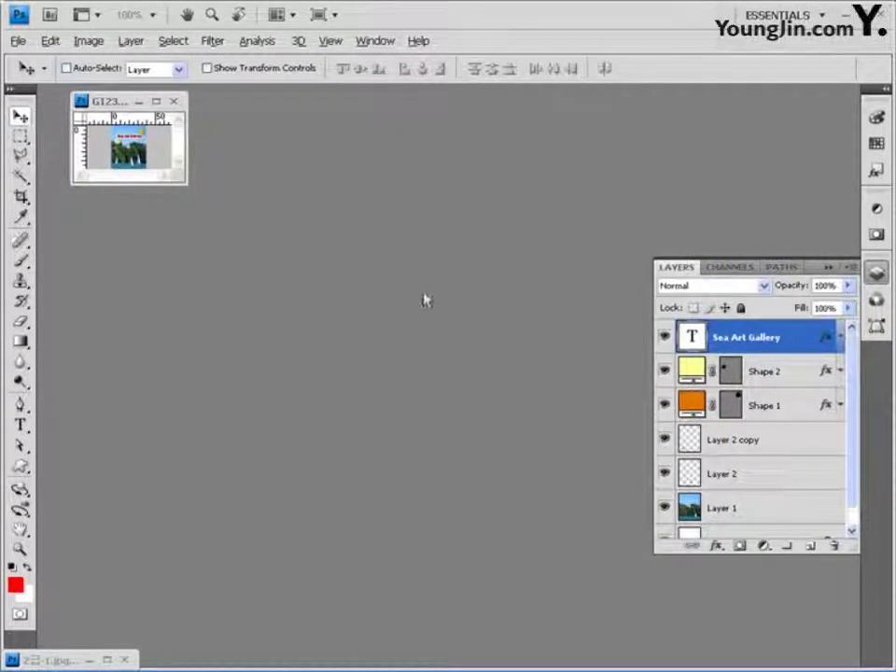